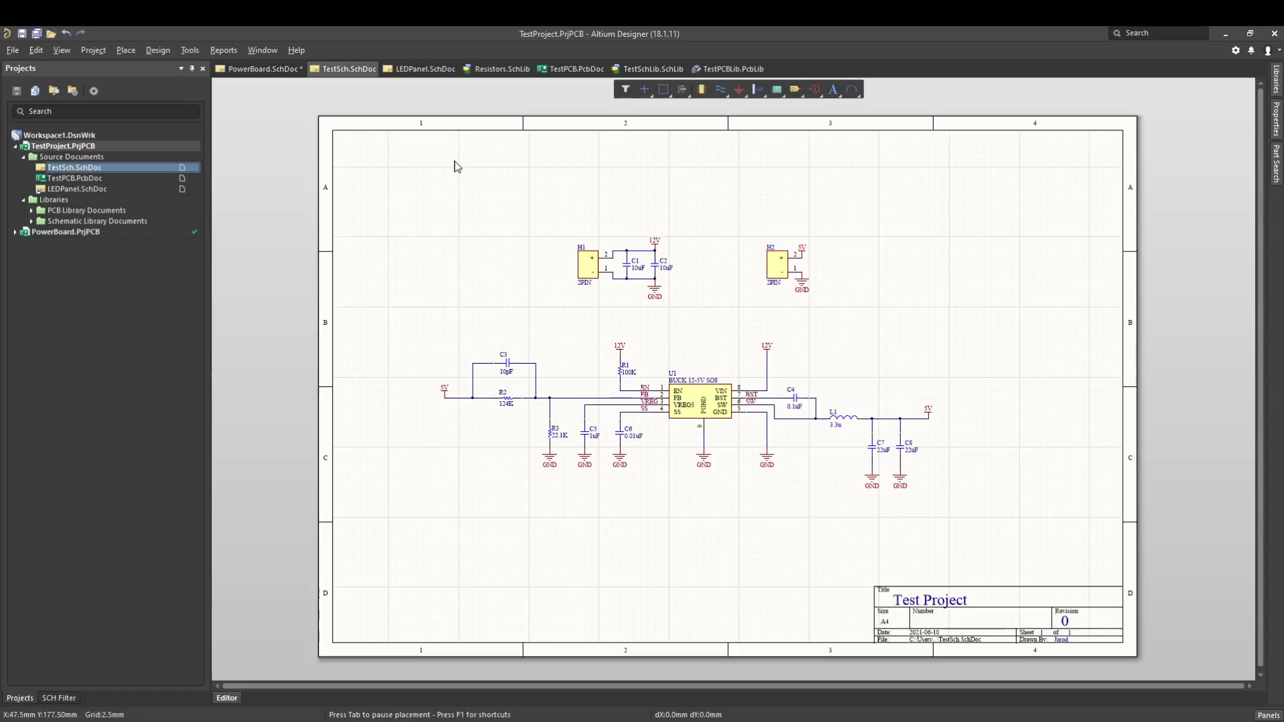
right_click(85, 149)
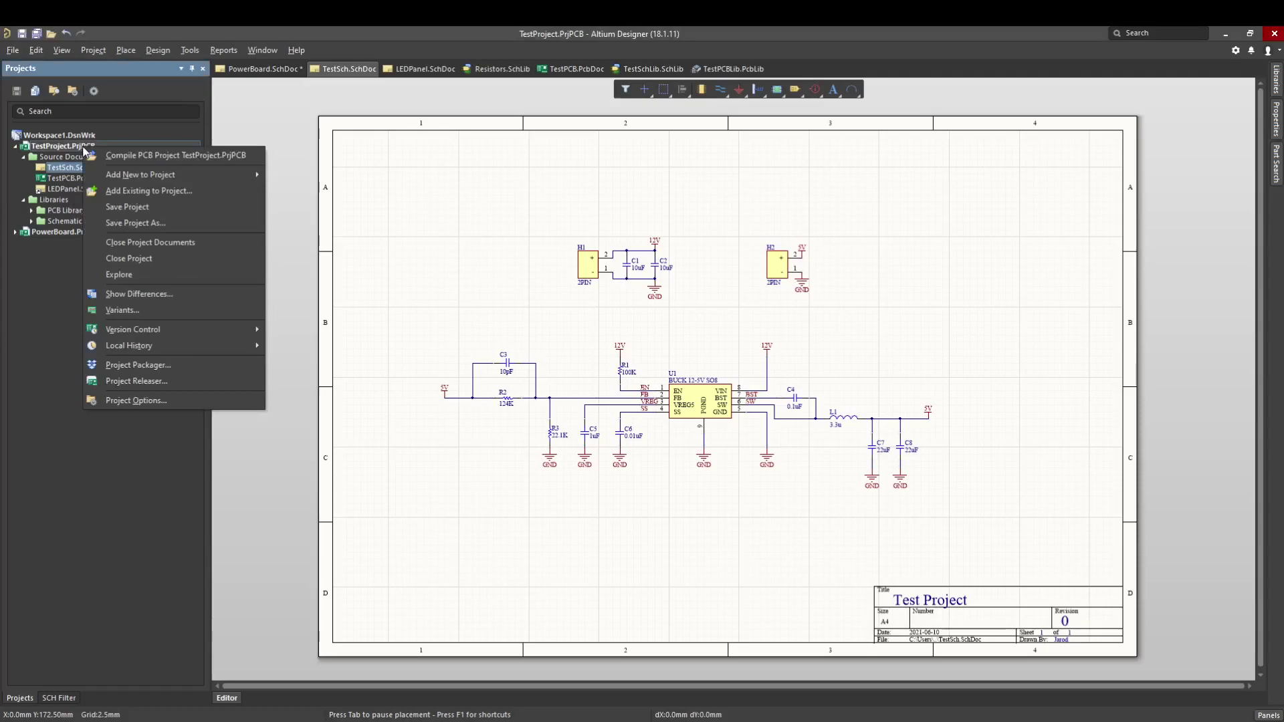
mouse_move(140, 174)
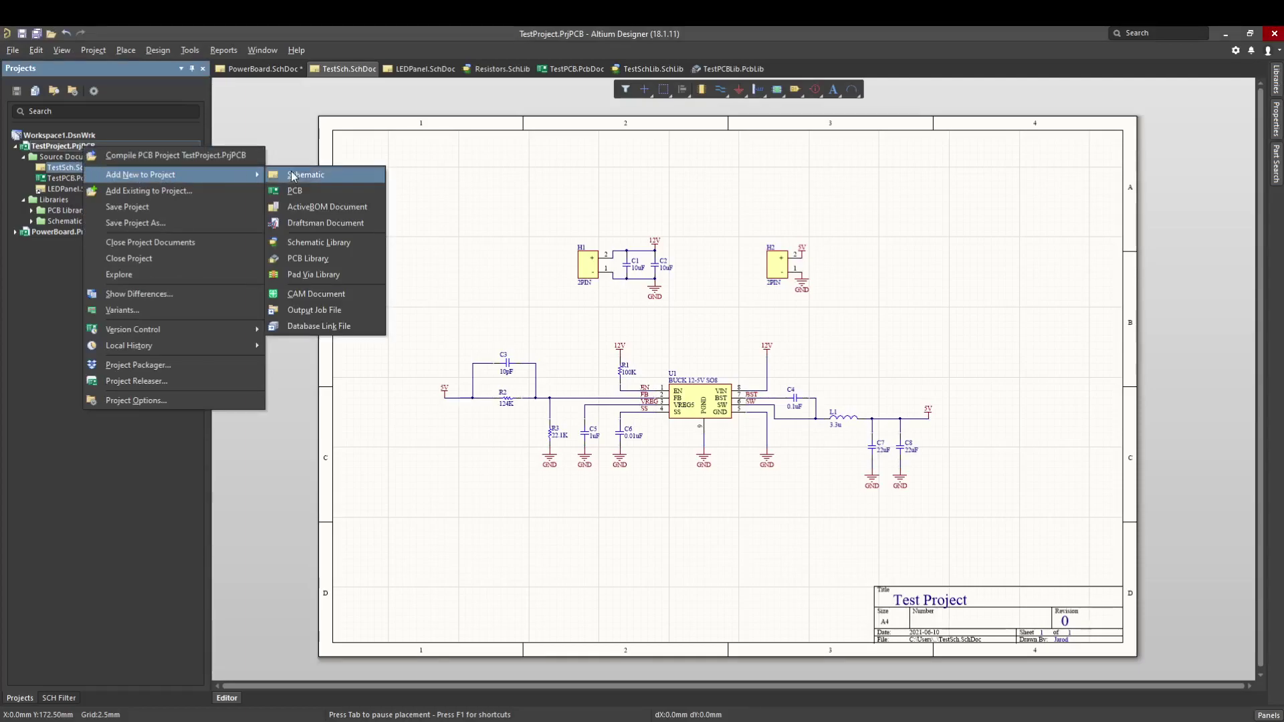
left_click(461, 165)
Step: Open LEDPanel.SchDoc and review its general document options and its document parameters
left_click(425, 68)
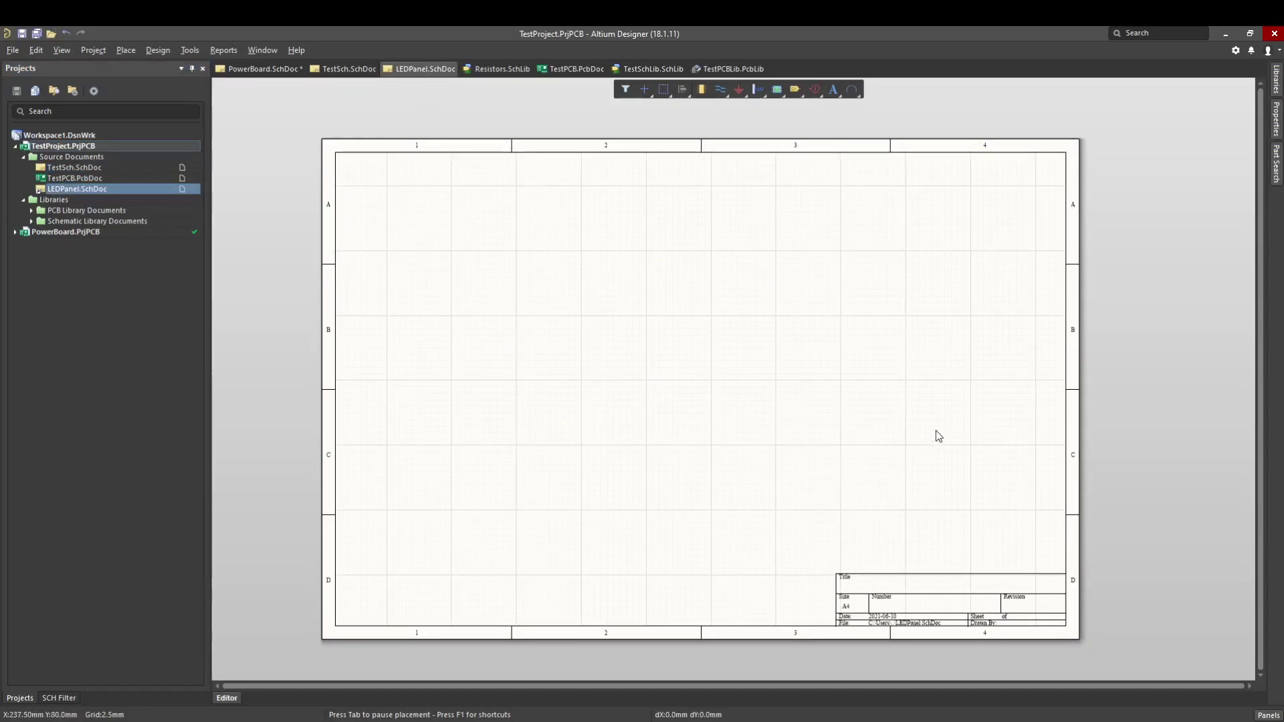
scroll(945, 480, "up", 1, "ctrl")
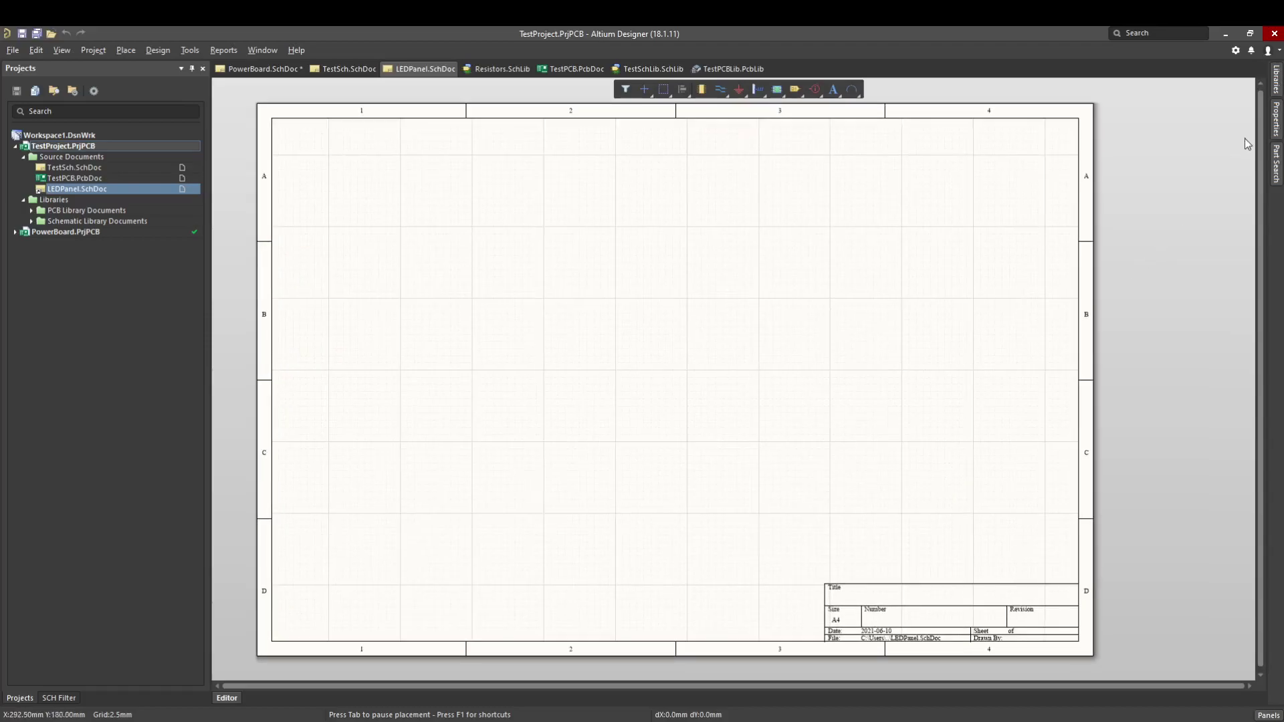
left_click(1277, 123)
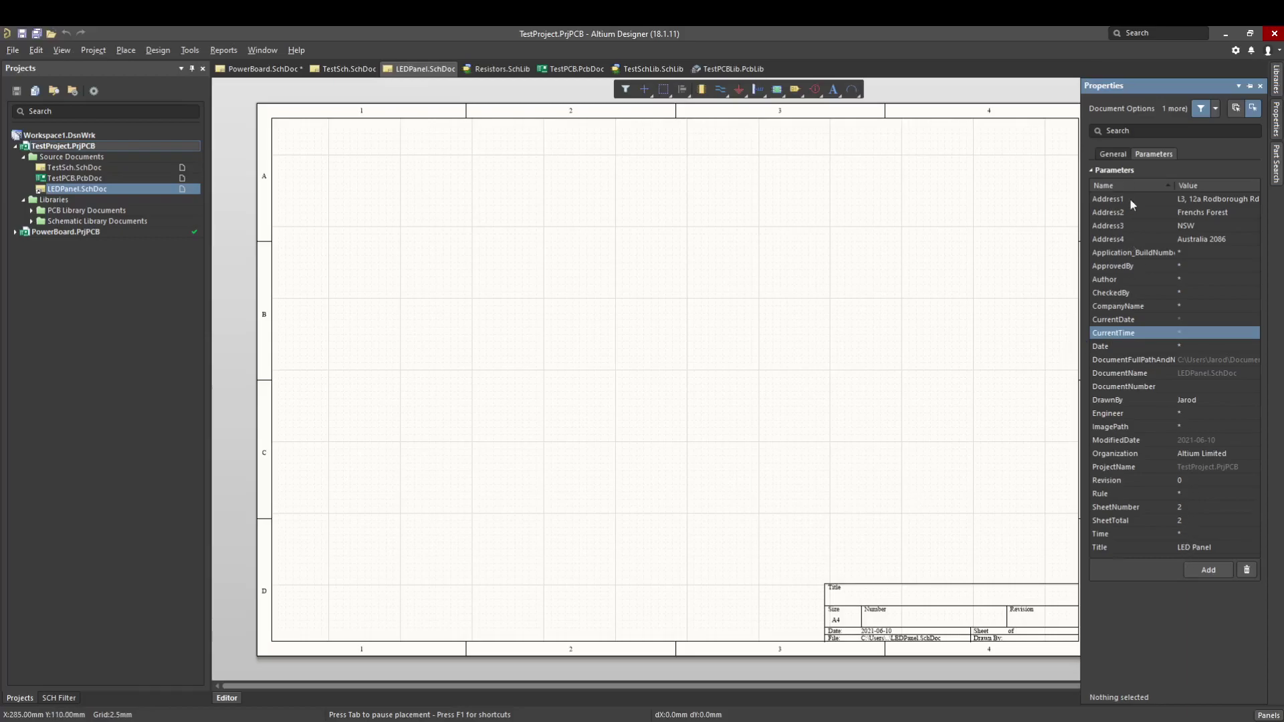
left_click(1124, 159)
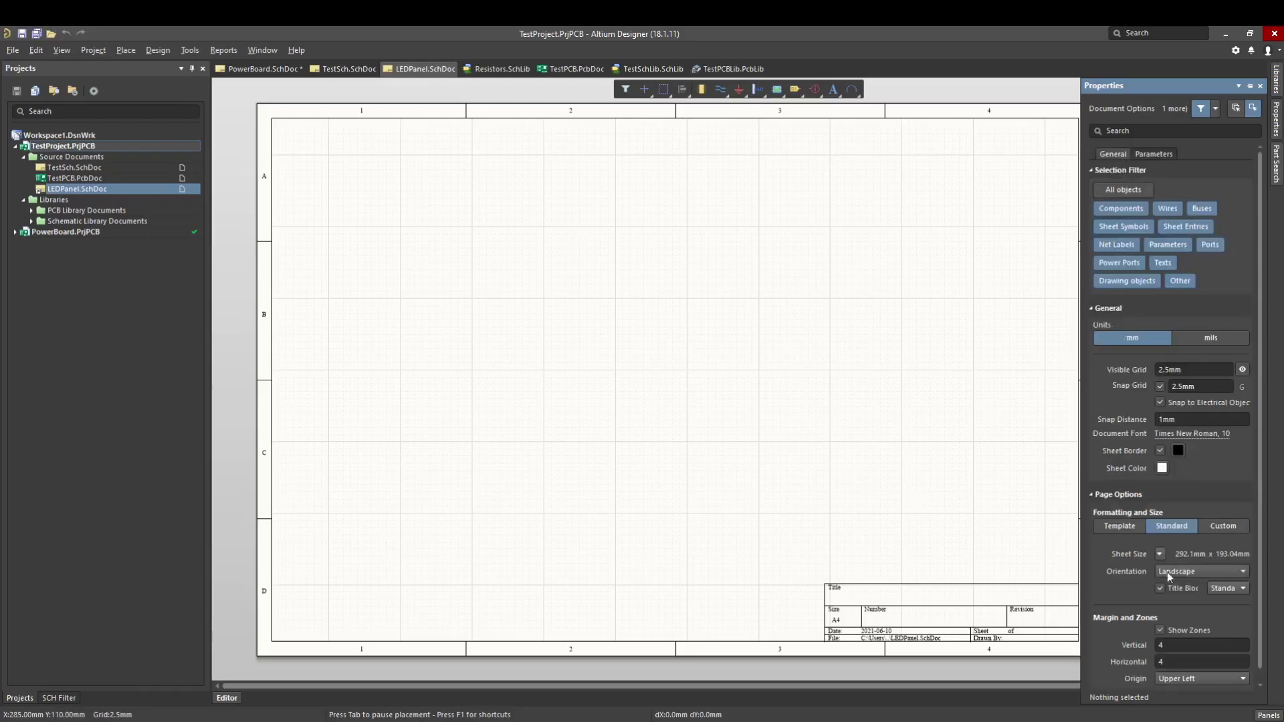
left_click(1154, 155)
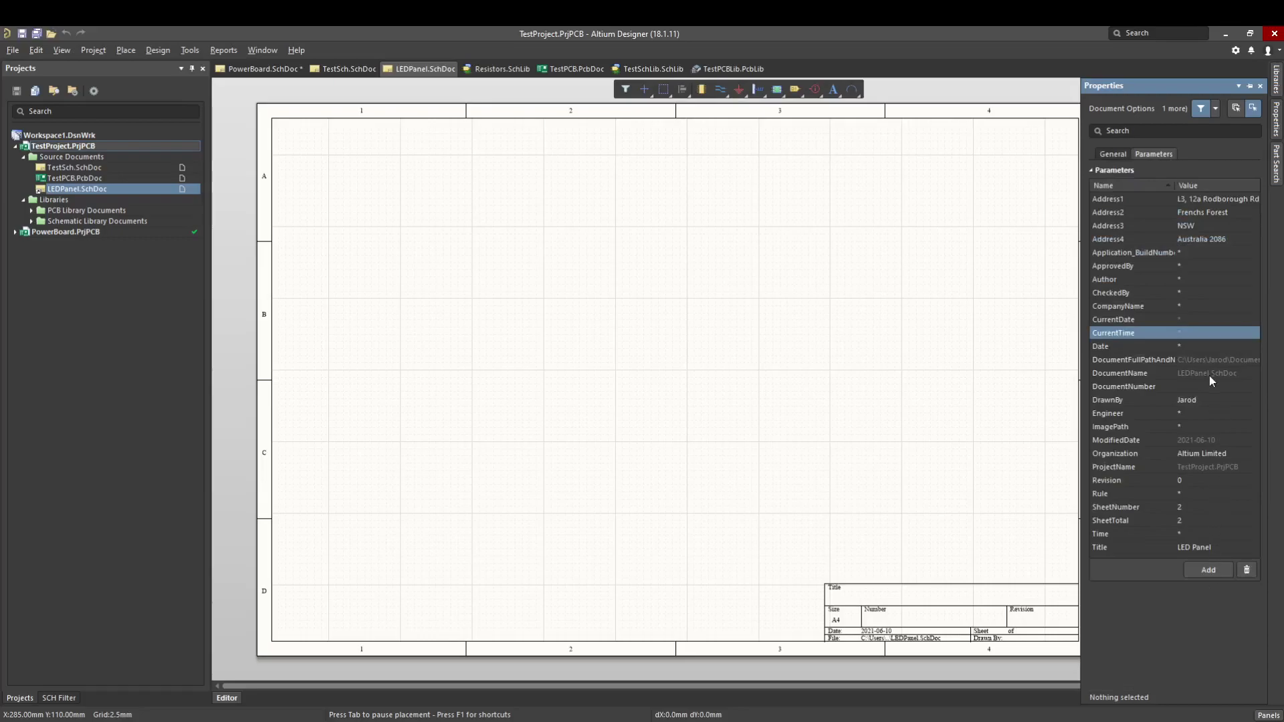
Step: Place a text string linked to the =Title parameter in the Title cell of the LED panel sheet's title block
right_click_drag(859, 556, 806, 494)
middle_click_drag(811, 498, 814, 489)
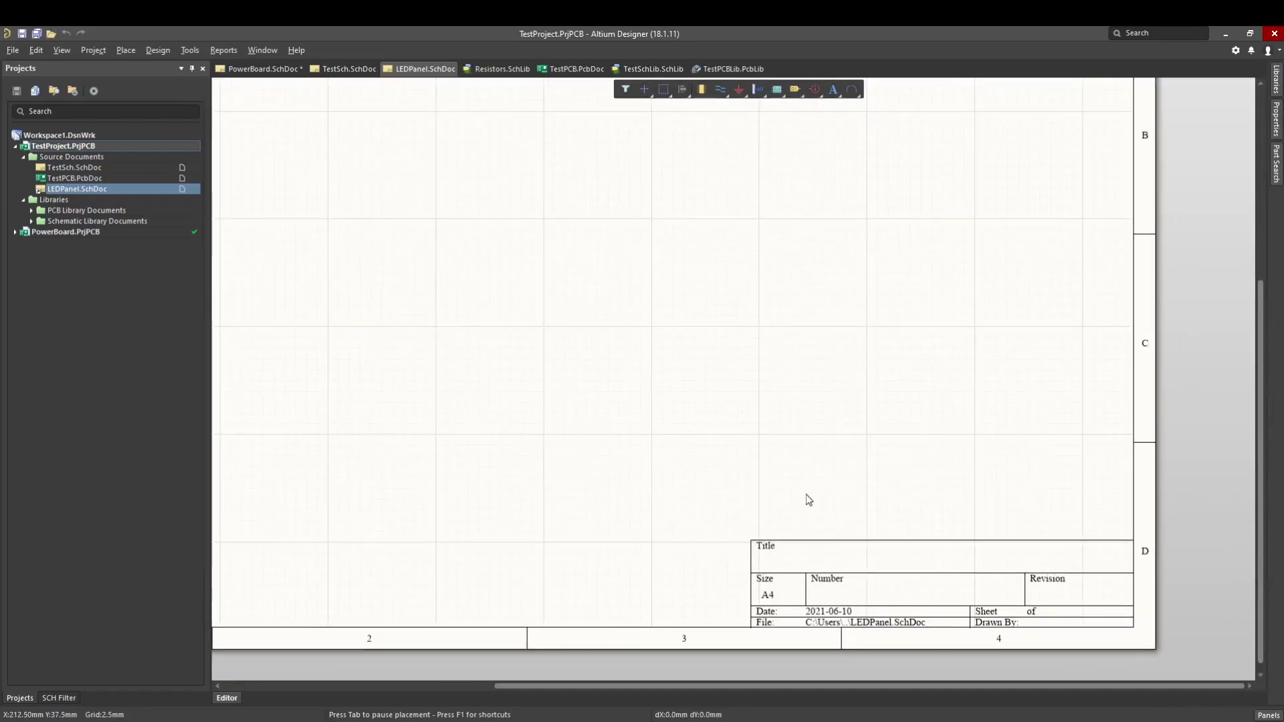
key("p")
key("t")
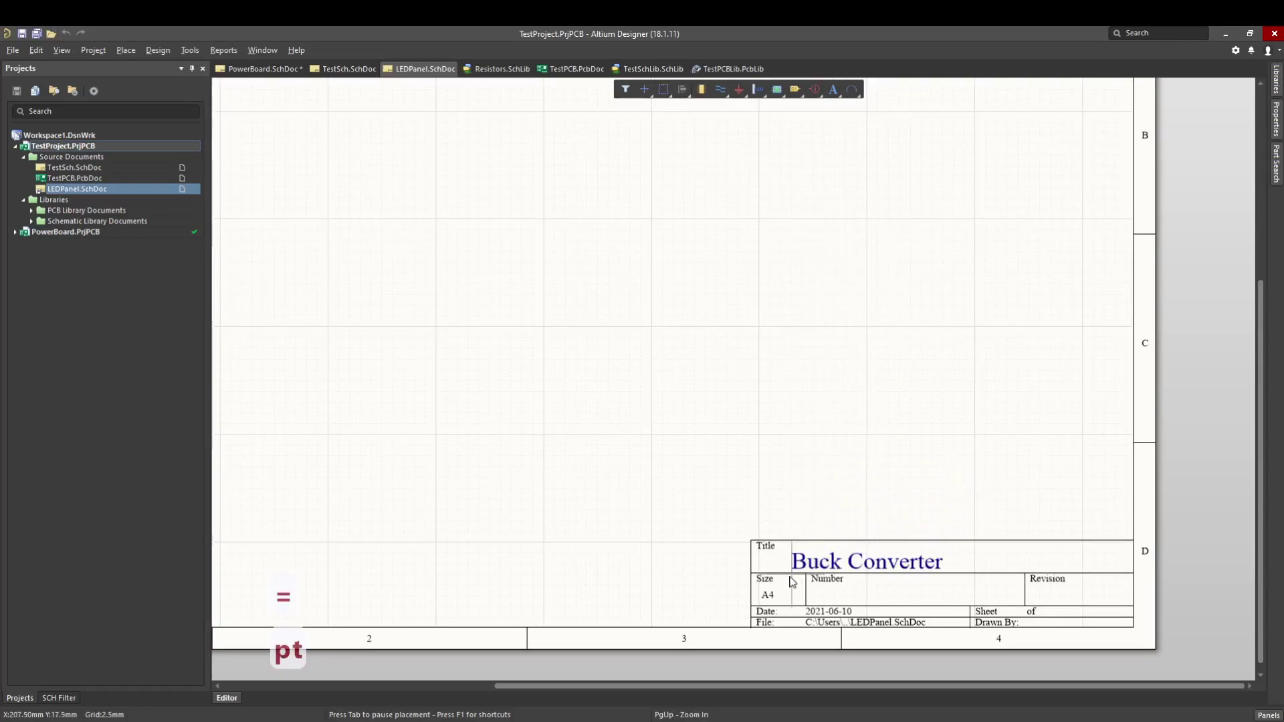
key("Tab")
type("=")
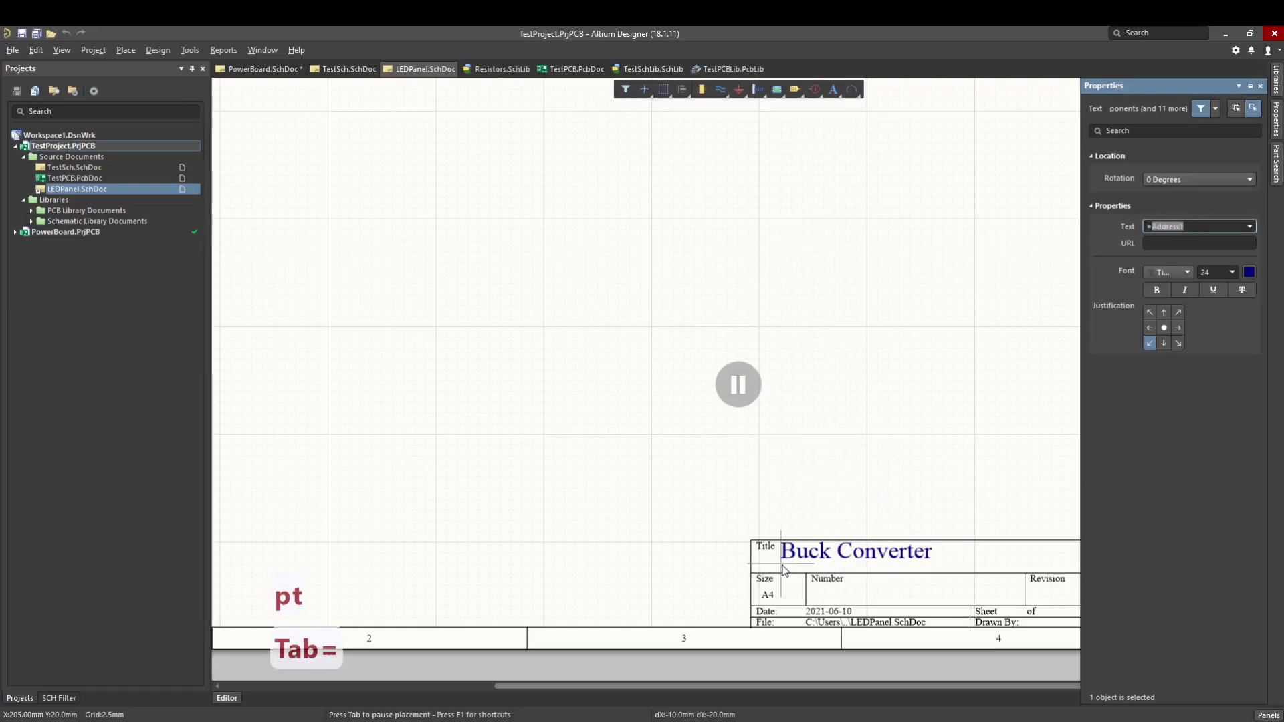
type("titl")
key("Return")
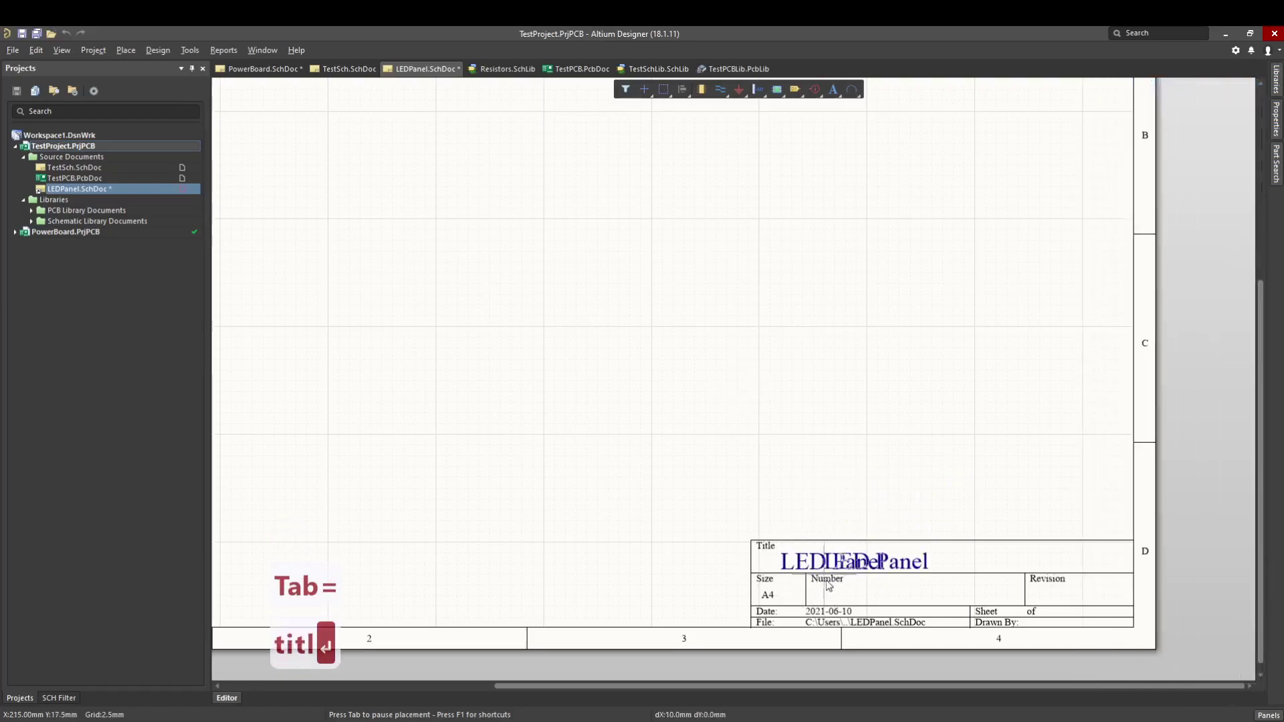
Step: Place a text string linked to the =Revision parameter in the Revision cell of the title block
key("Tab")
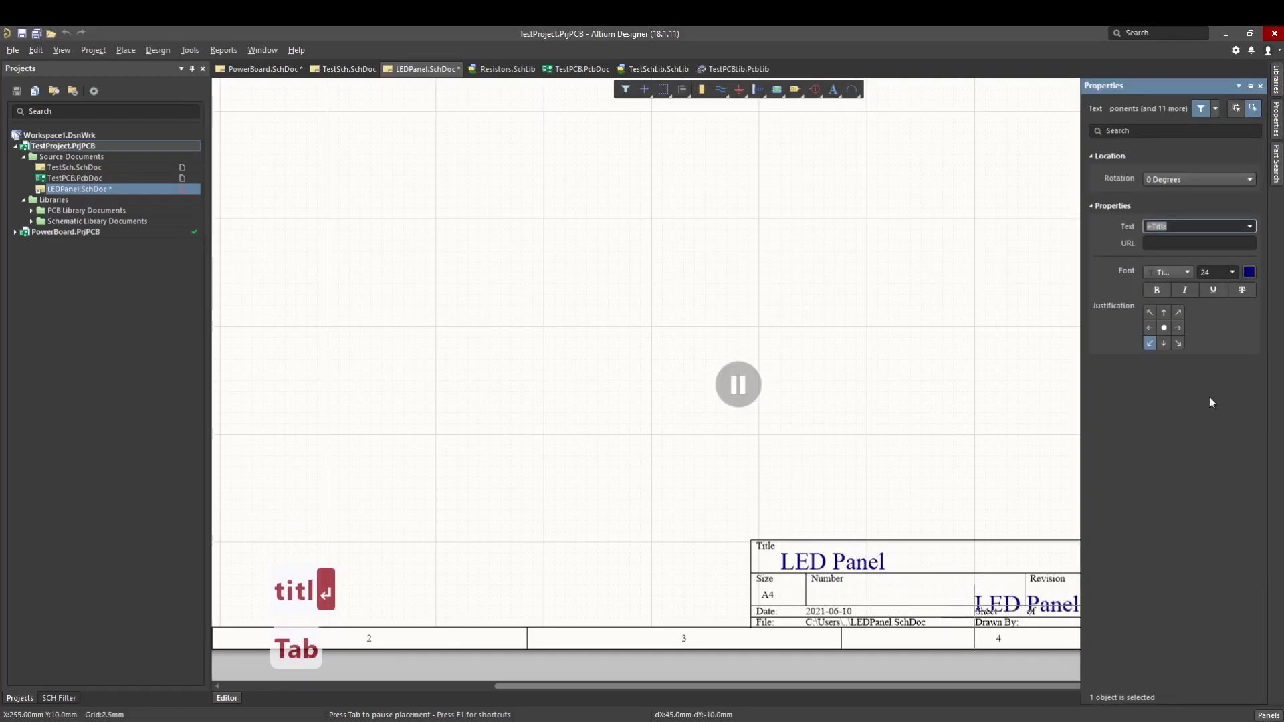
type("=rev")
key("Return")
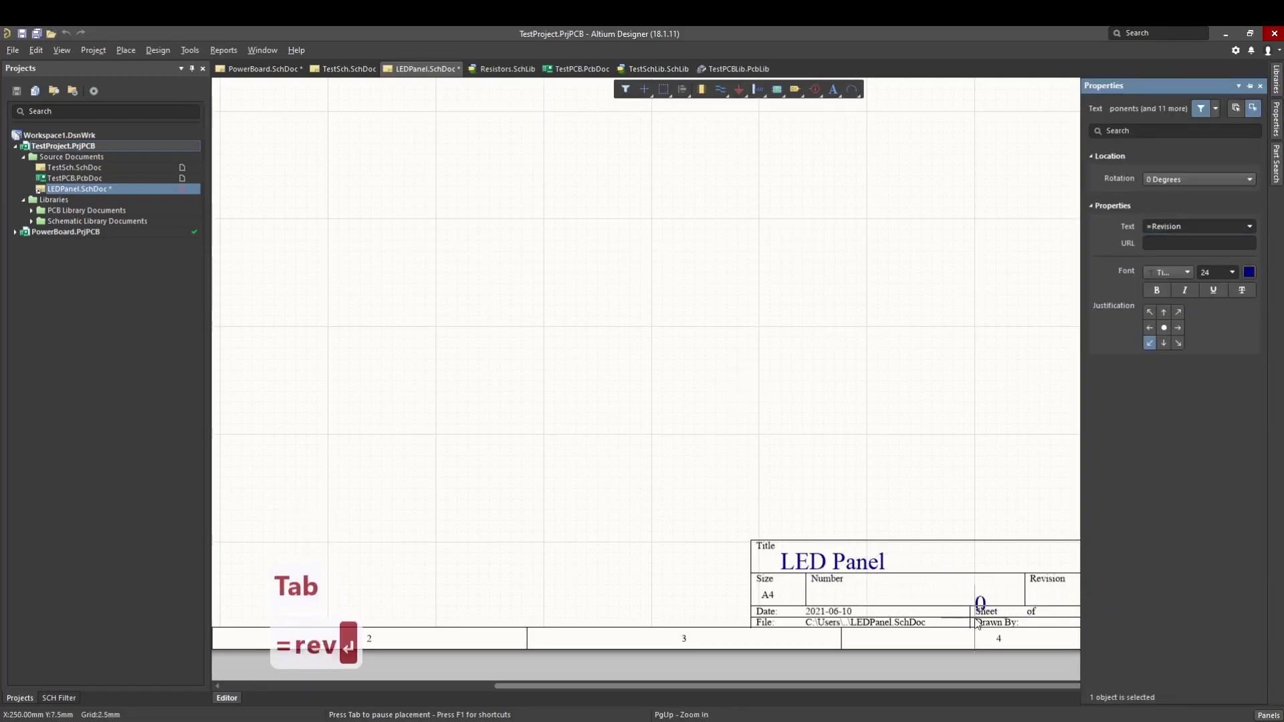
left_click(1052, 613)
Step: Change the content of the text string being placed to the =SheetNumber parameter
key("Tab")
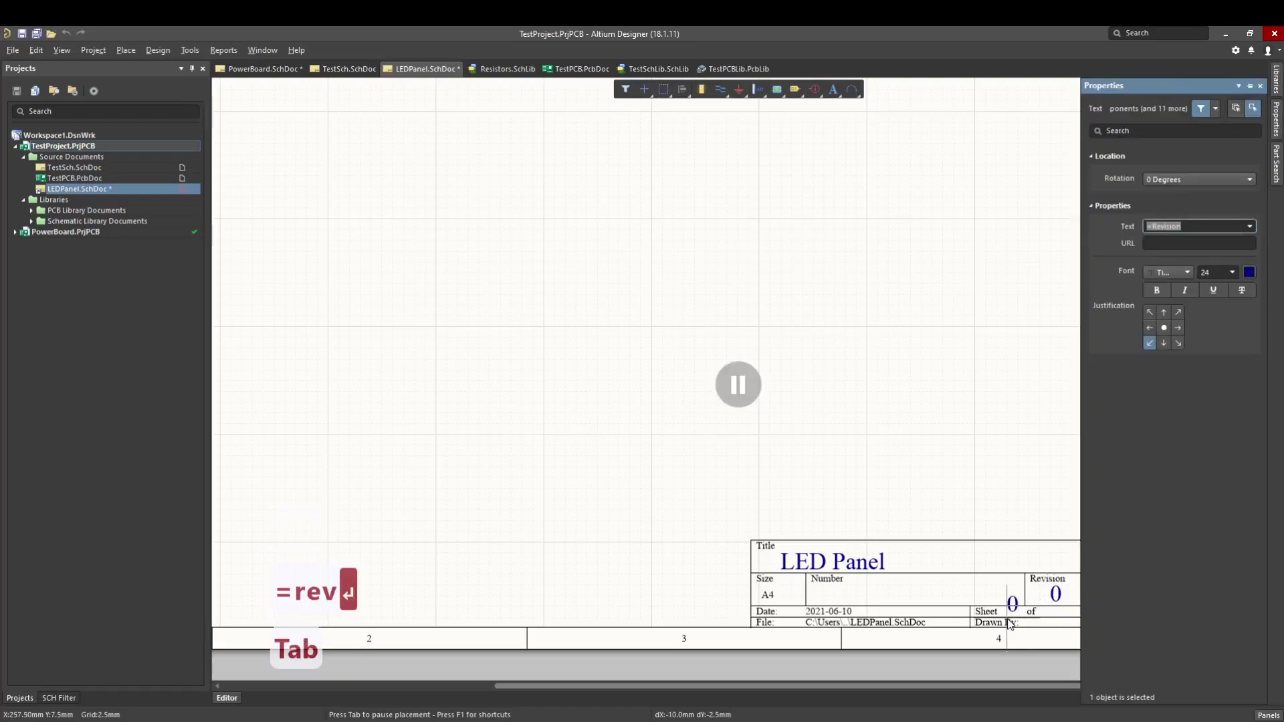
type("=titl")
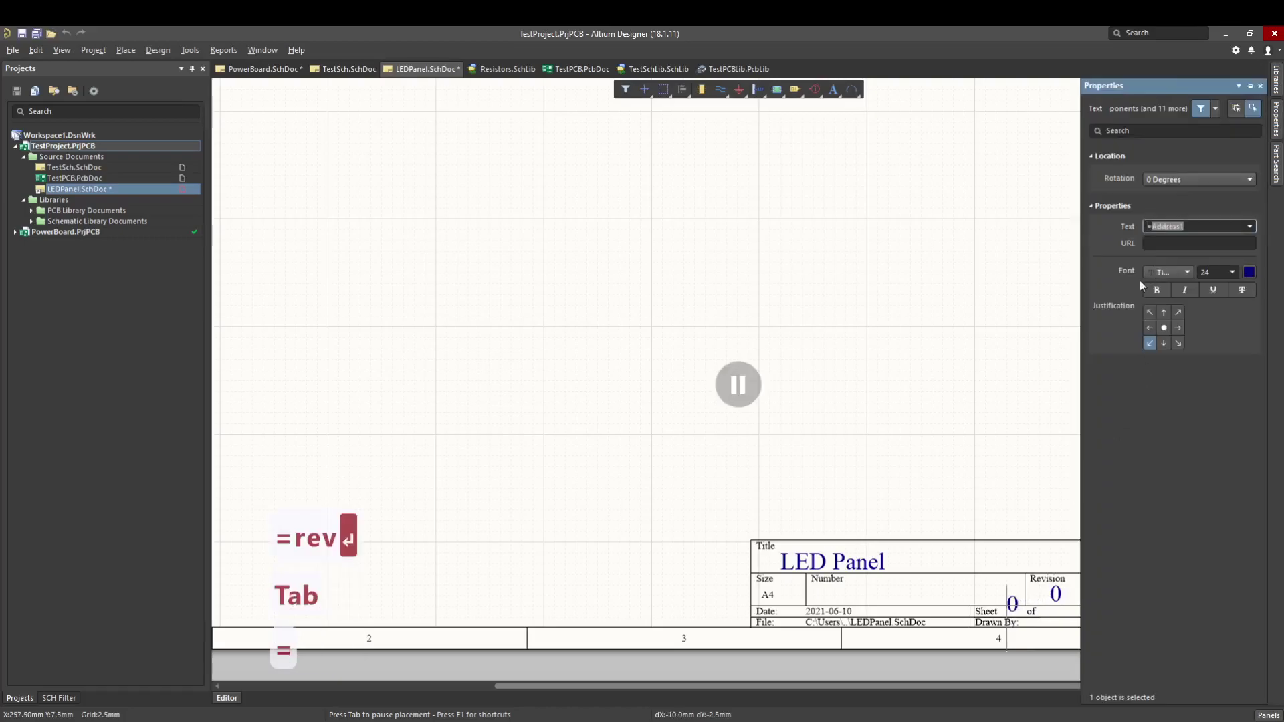
key("BackSpace")
key("BackSpace")
key("BackSpace")
key("BackSpace")
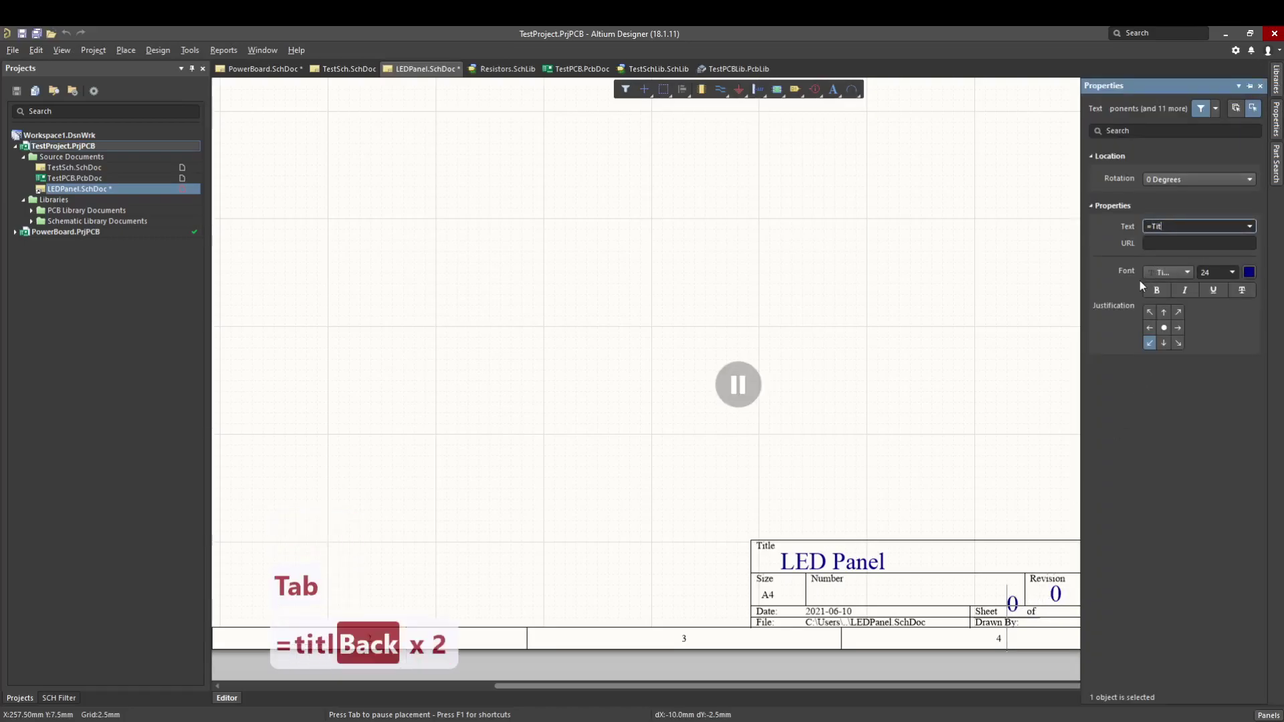
type("she")
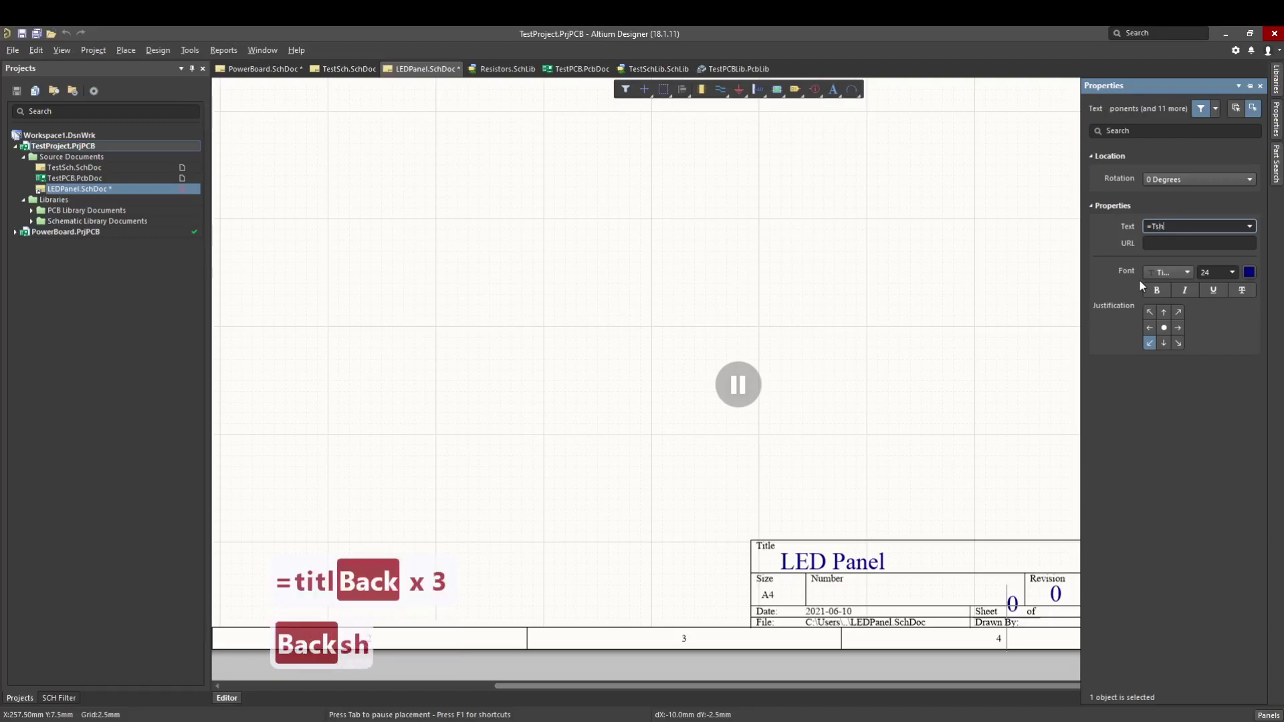
key("BackSpace")
key("BackSpace")
key("BackSpace")
key("BackSpace")
type("sh")
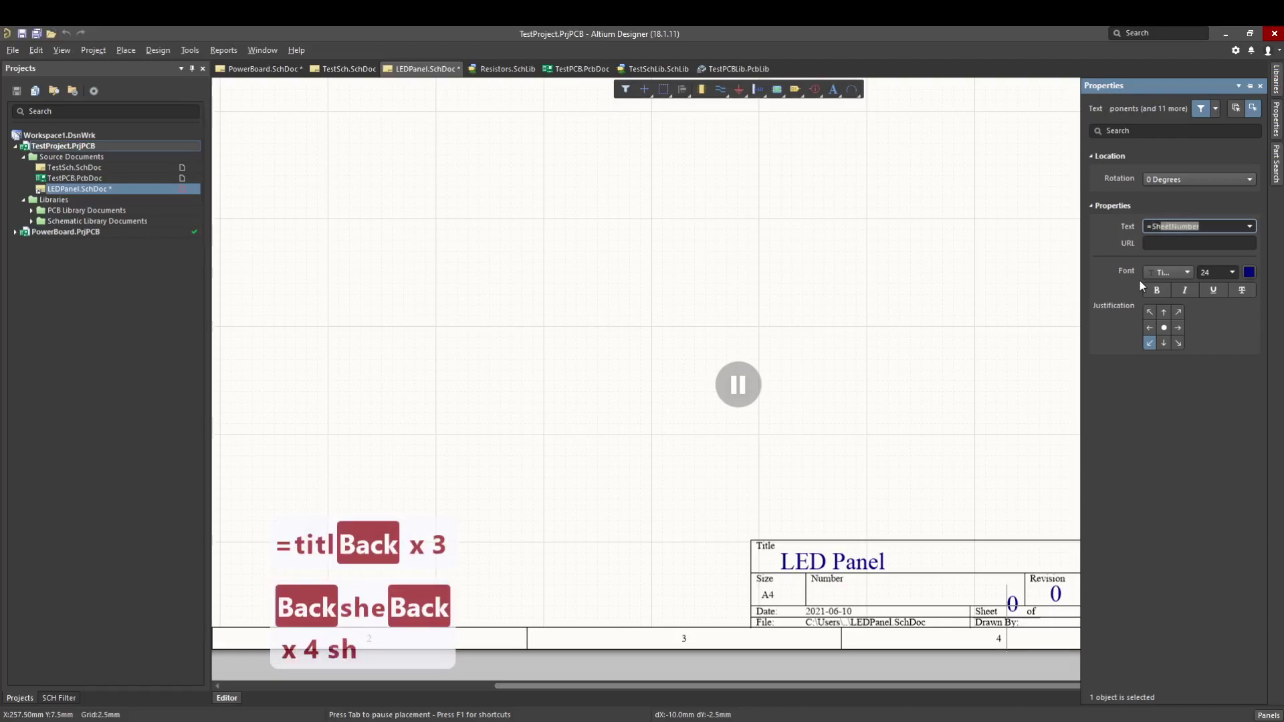
key("Return")
Step: Set the sheet number string's font size to 10 and place it after the Sheet label in the title block
key("Tab")
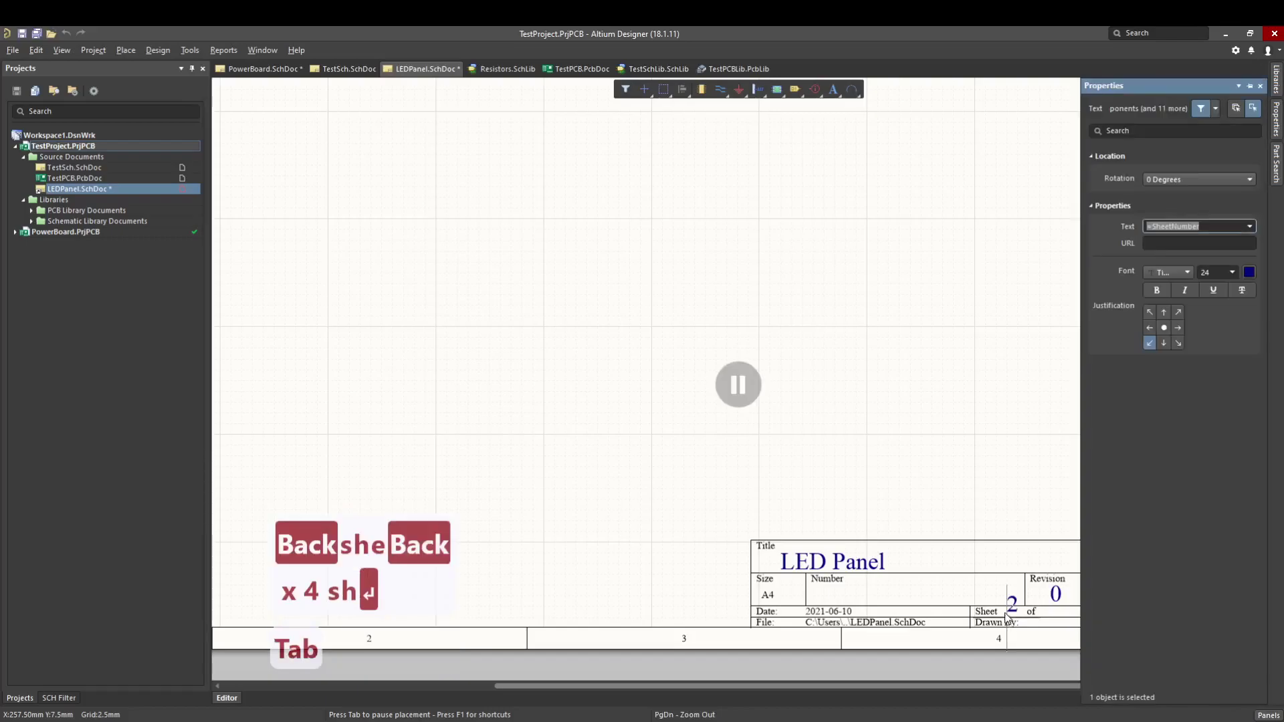
left_click(1205, 279)
type("1")
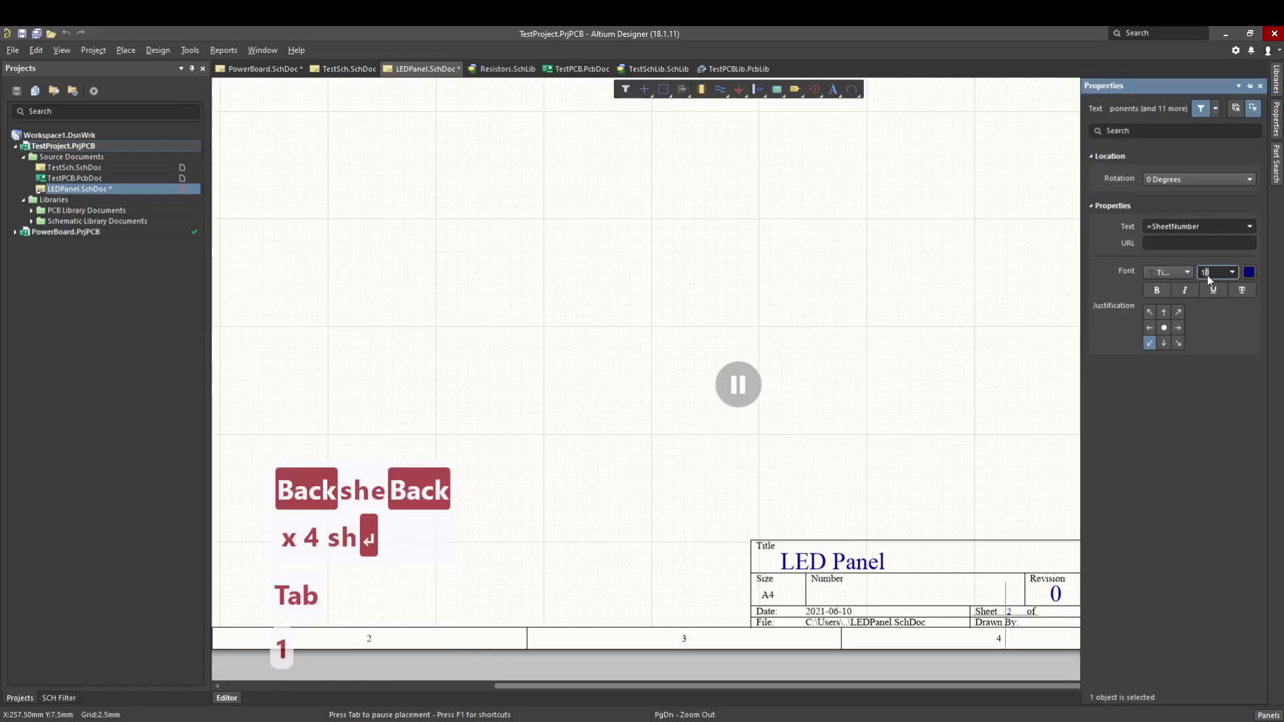
key("Return")
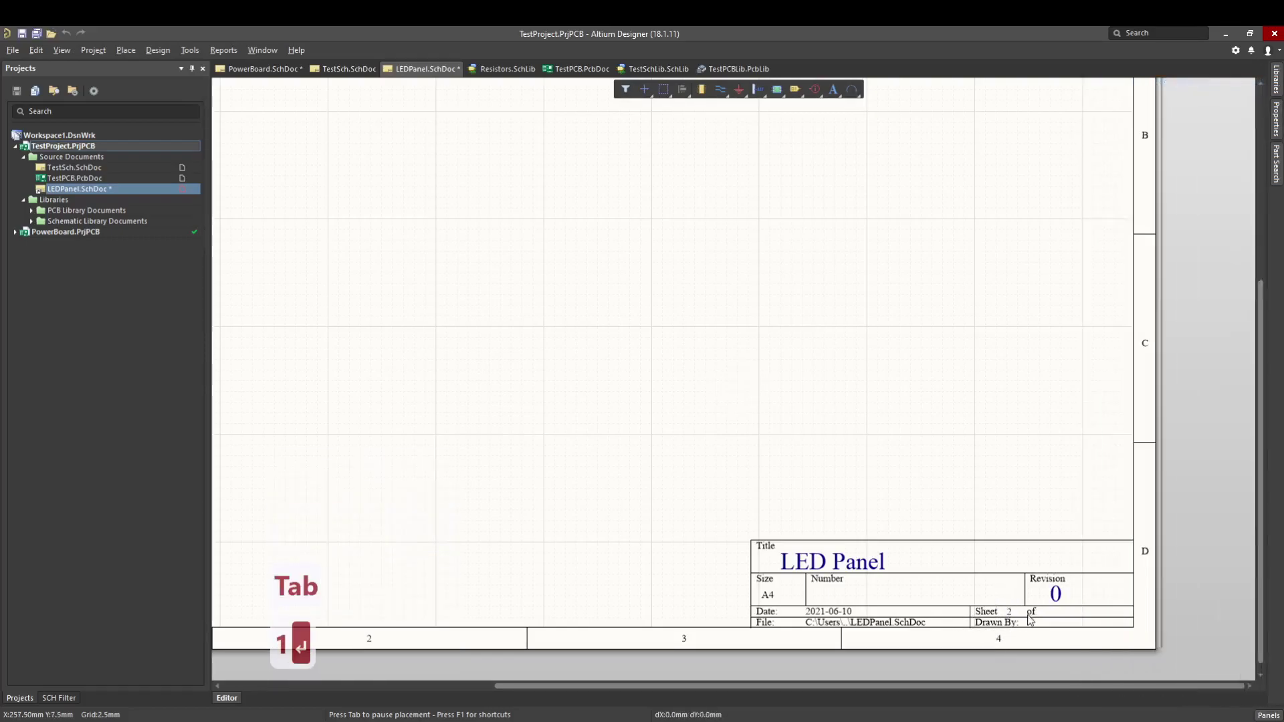
Step: Place a text string linked to the =SheetTotal parameter after "of" in the title block's Sheet cell
key("Tab")
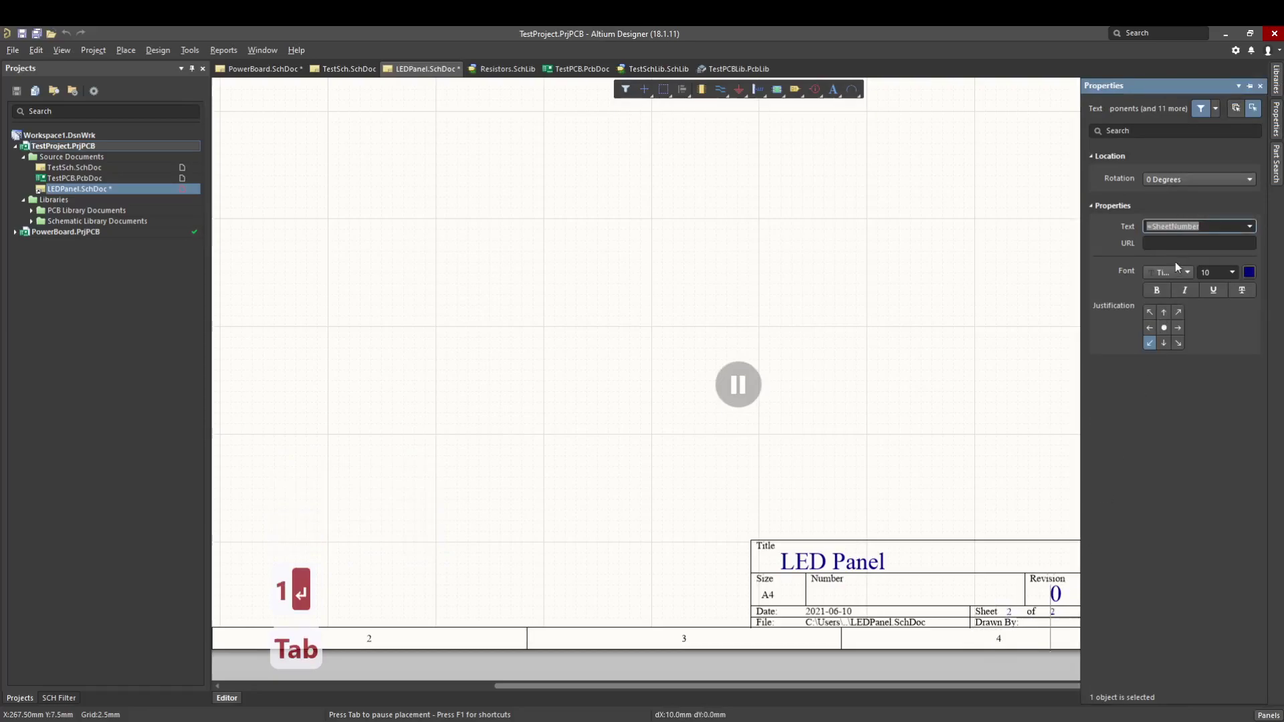
type("=sheett")
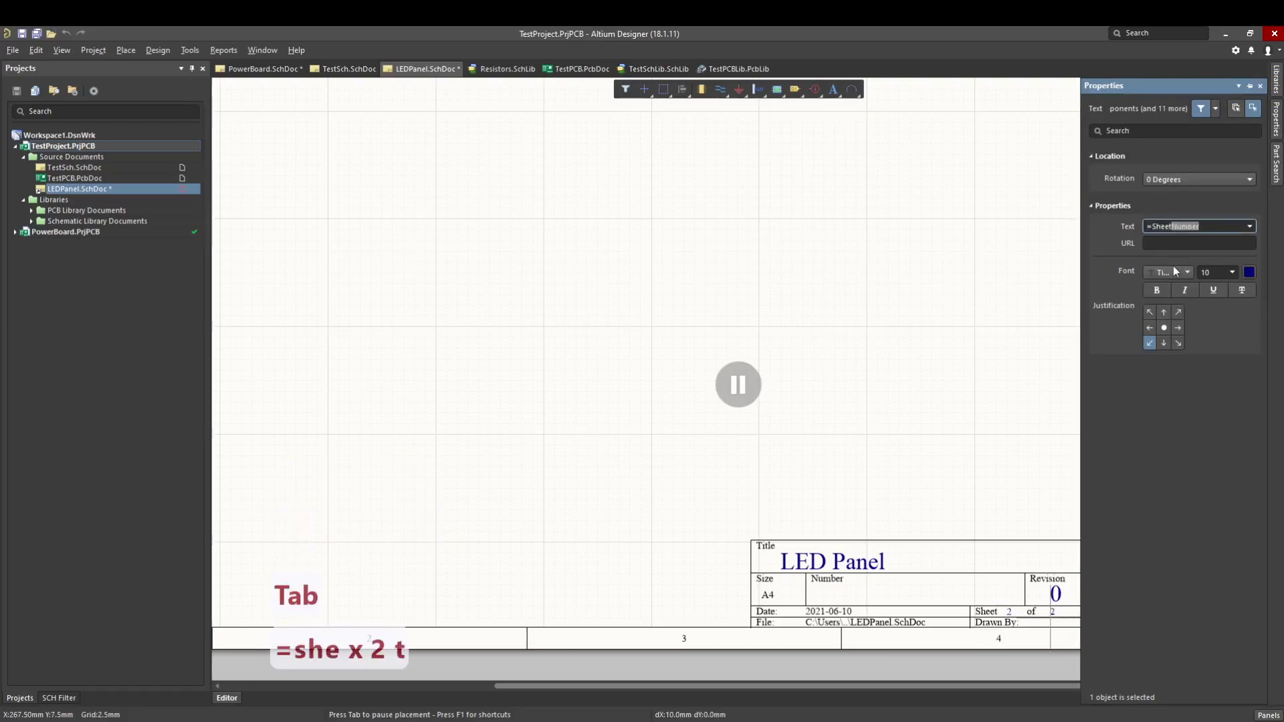
key("Return")
left_click(1053, 624)
Step: Place a text string linked to the =DrawnBy parameter in the Drawn By cell, then save the LED panel schematic
key("Tab")
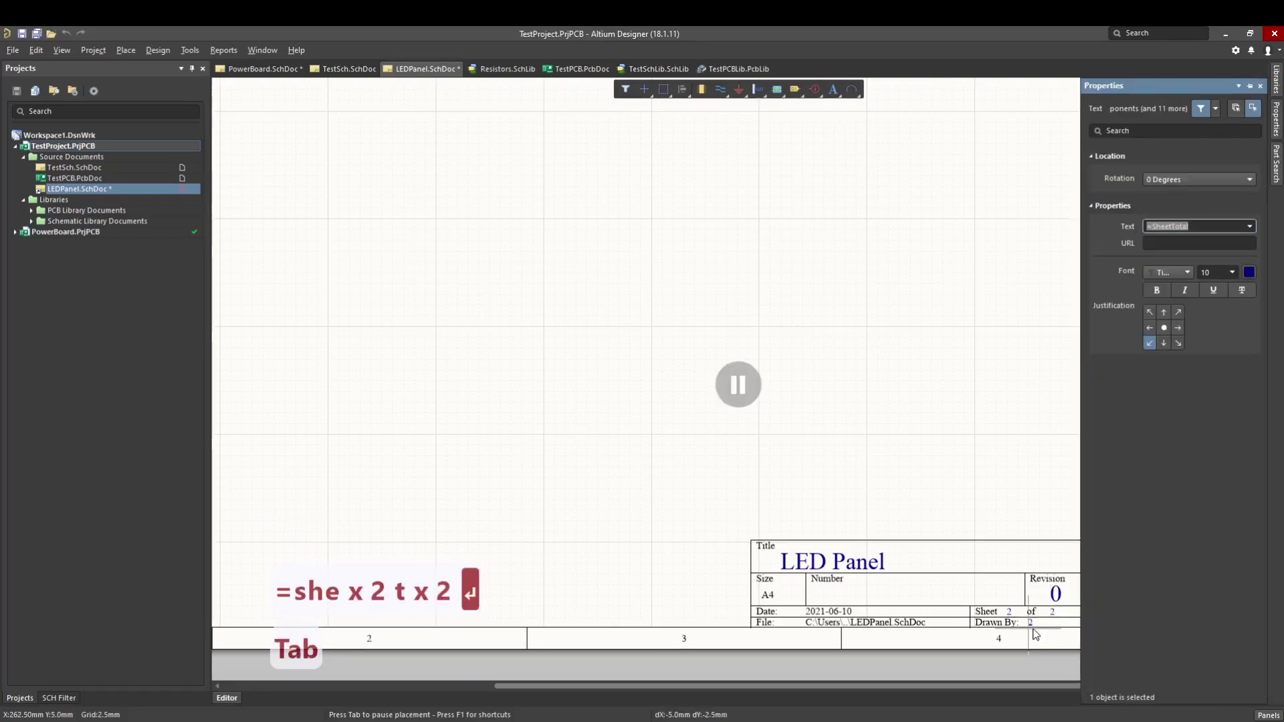
type("=drawn")
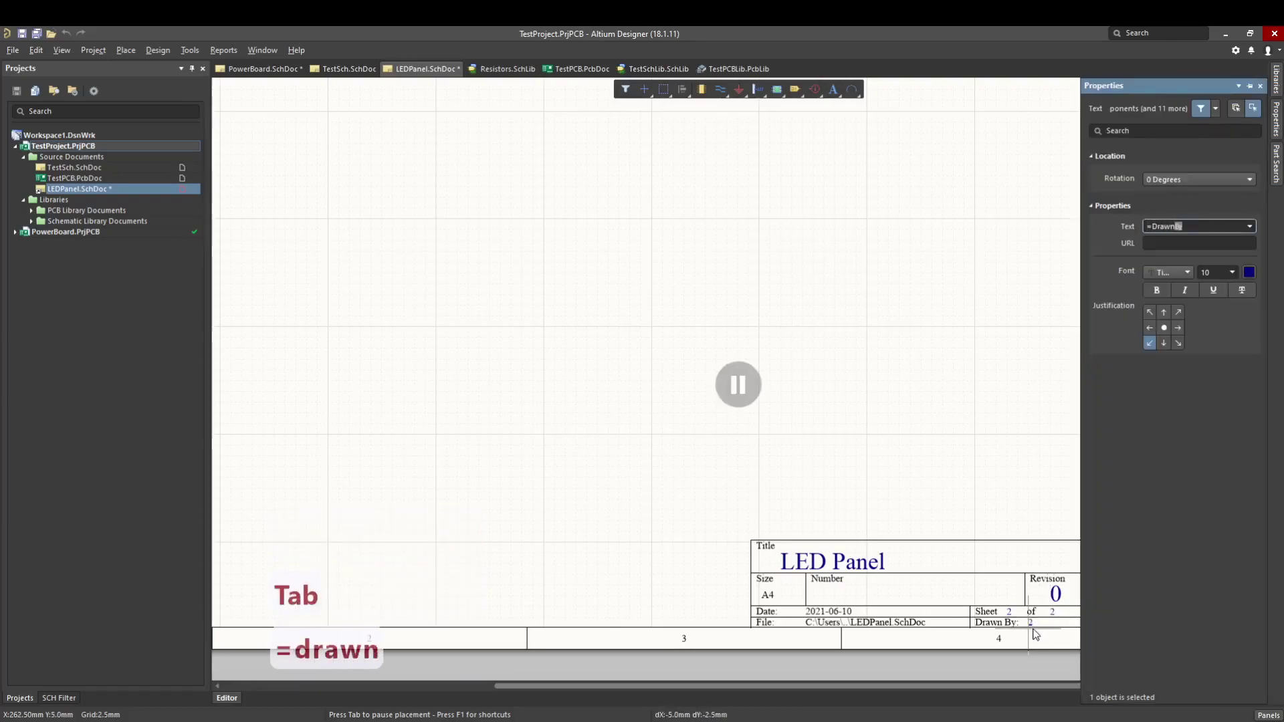
key("Return")
key("Return")
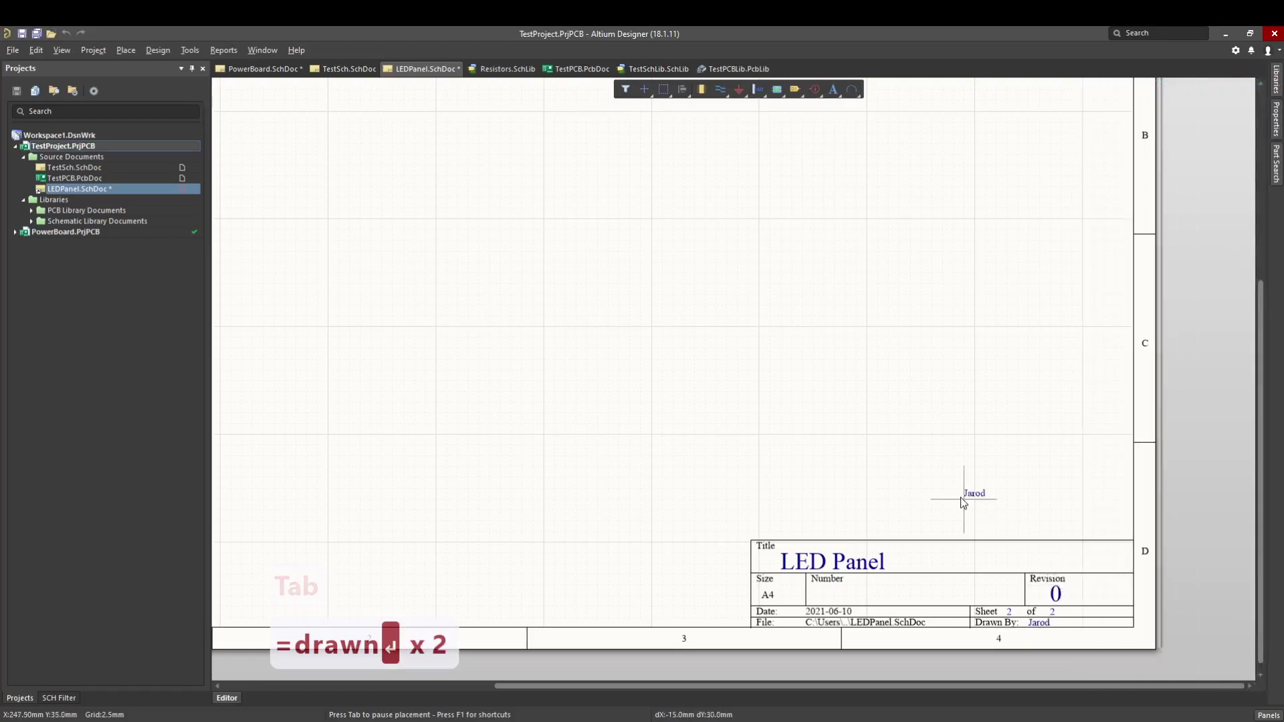
key("Escape")
key("Escape")
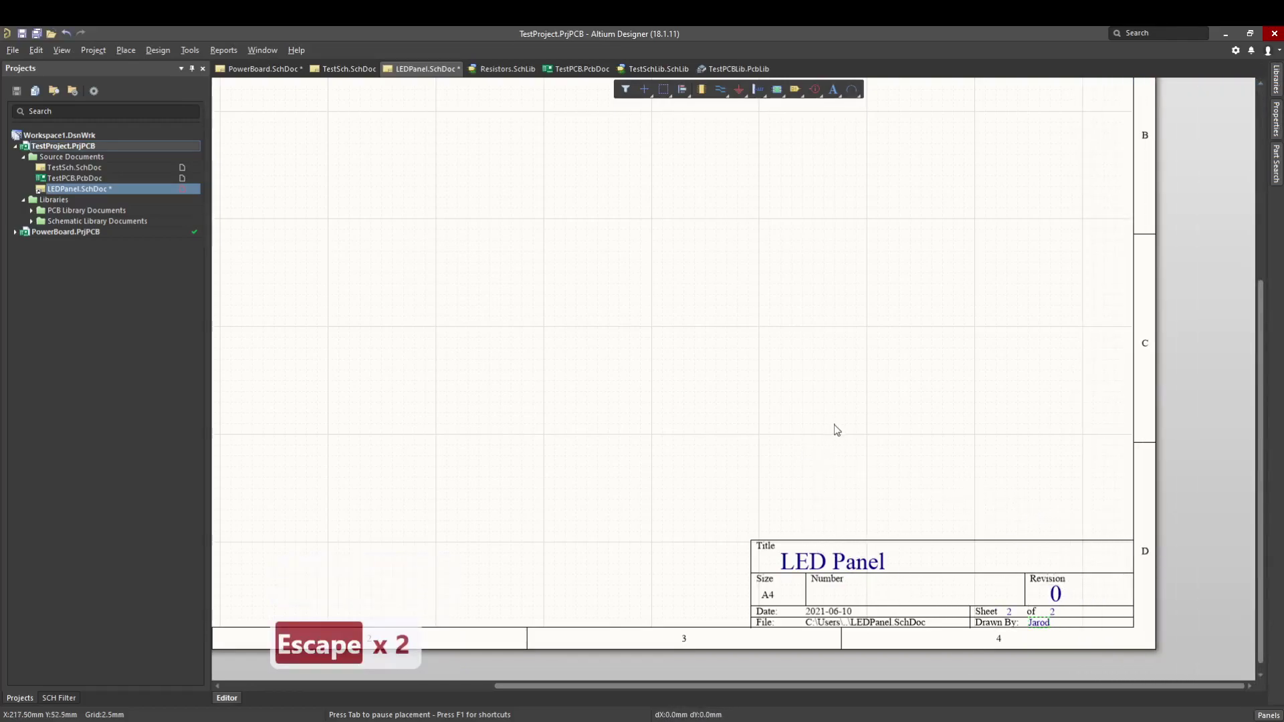
key("ctrl+s")
Step: Open TestSch.SchDoc and set its SheetTotal document parameter to 2
left_click(84, 168)
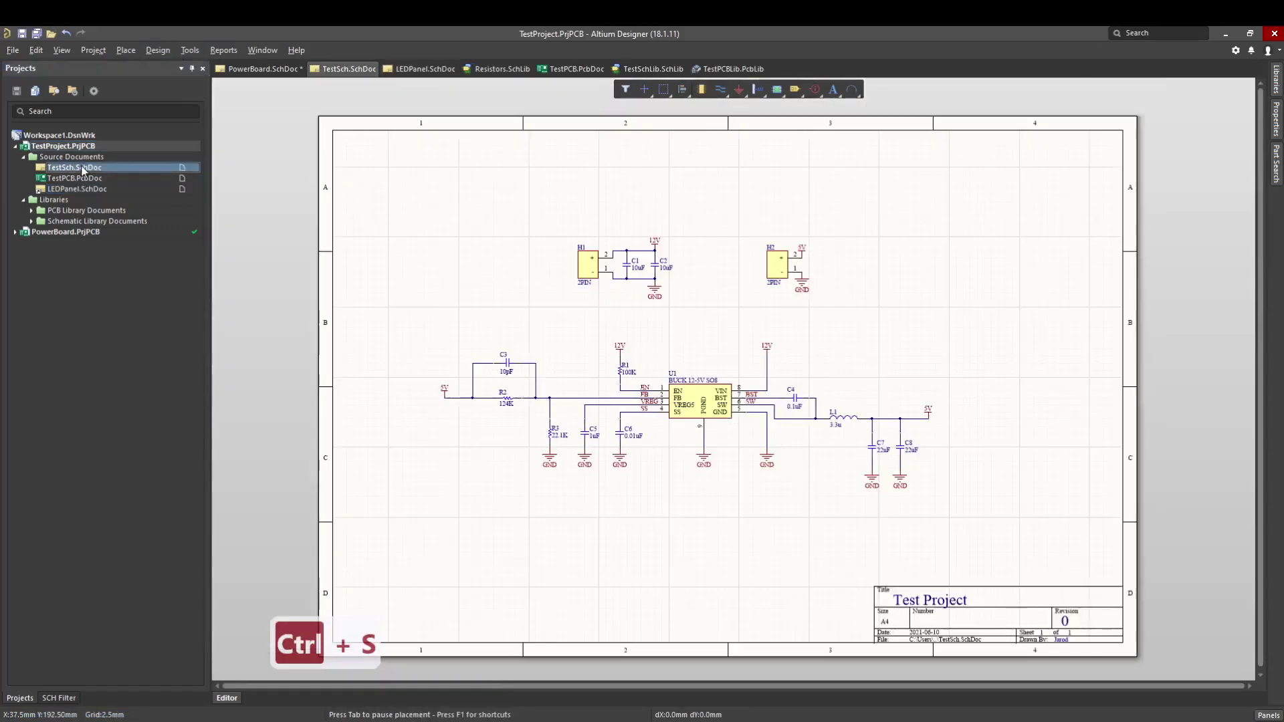
scroll(869, 535, "up", 1, "ctrl")
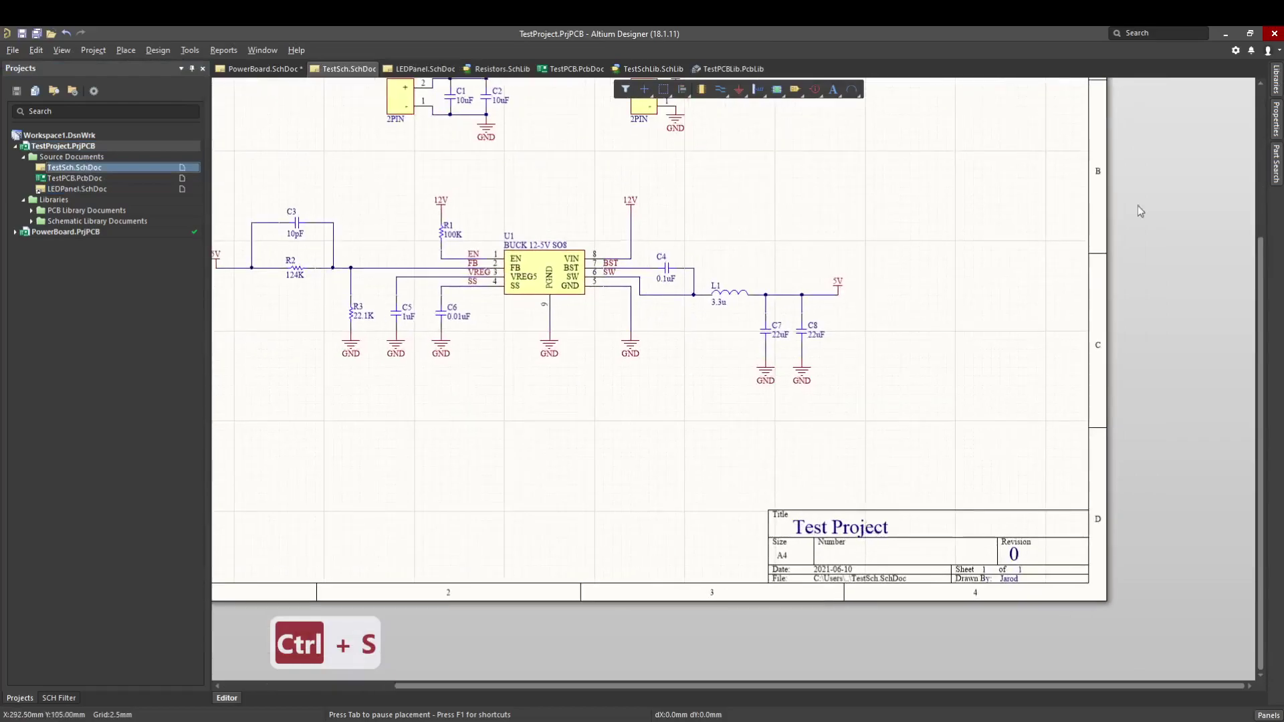
left_click(1276, 120)
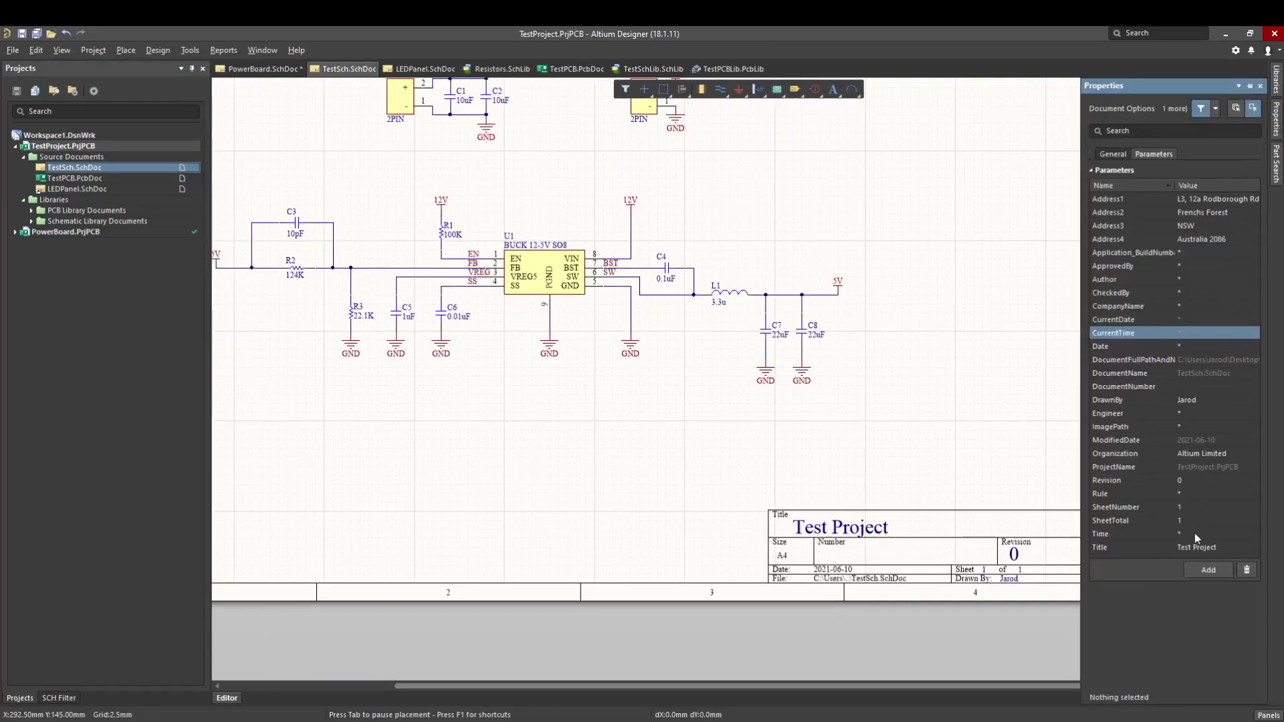
left_click(1181, 520)
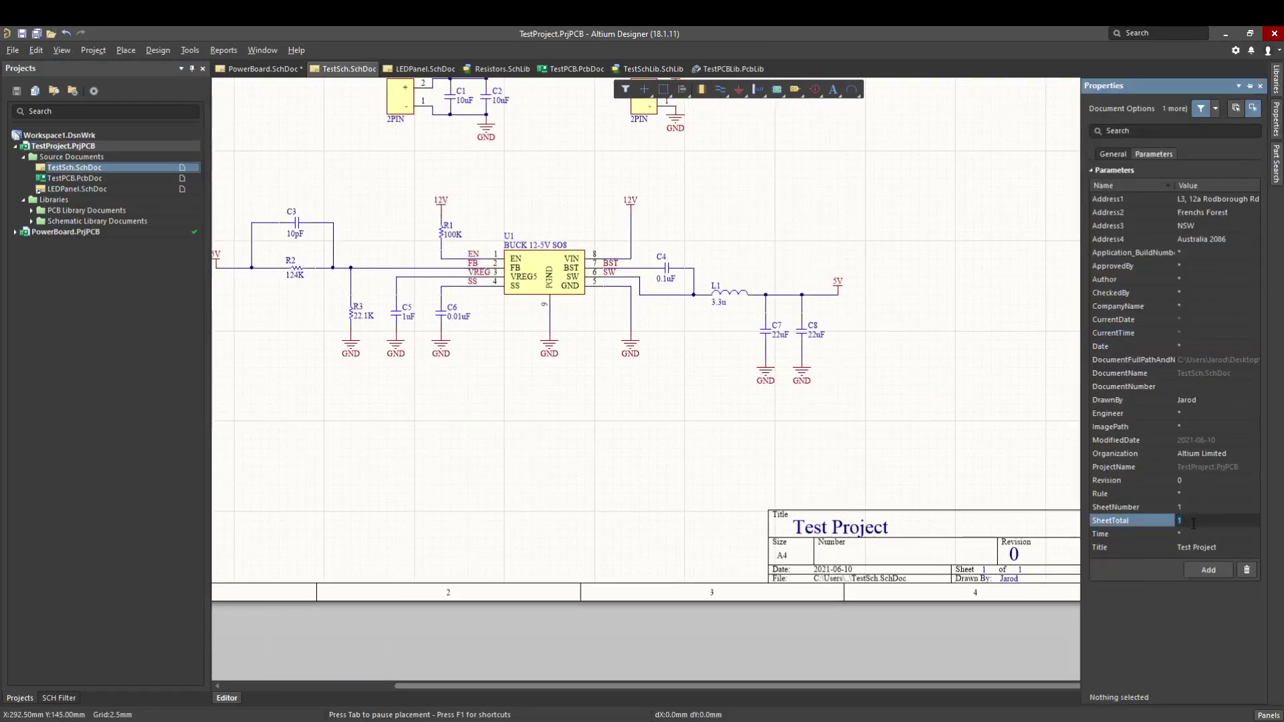
type("2")
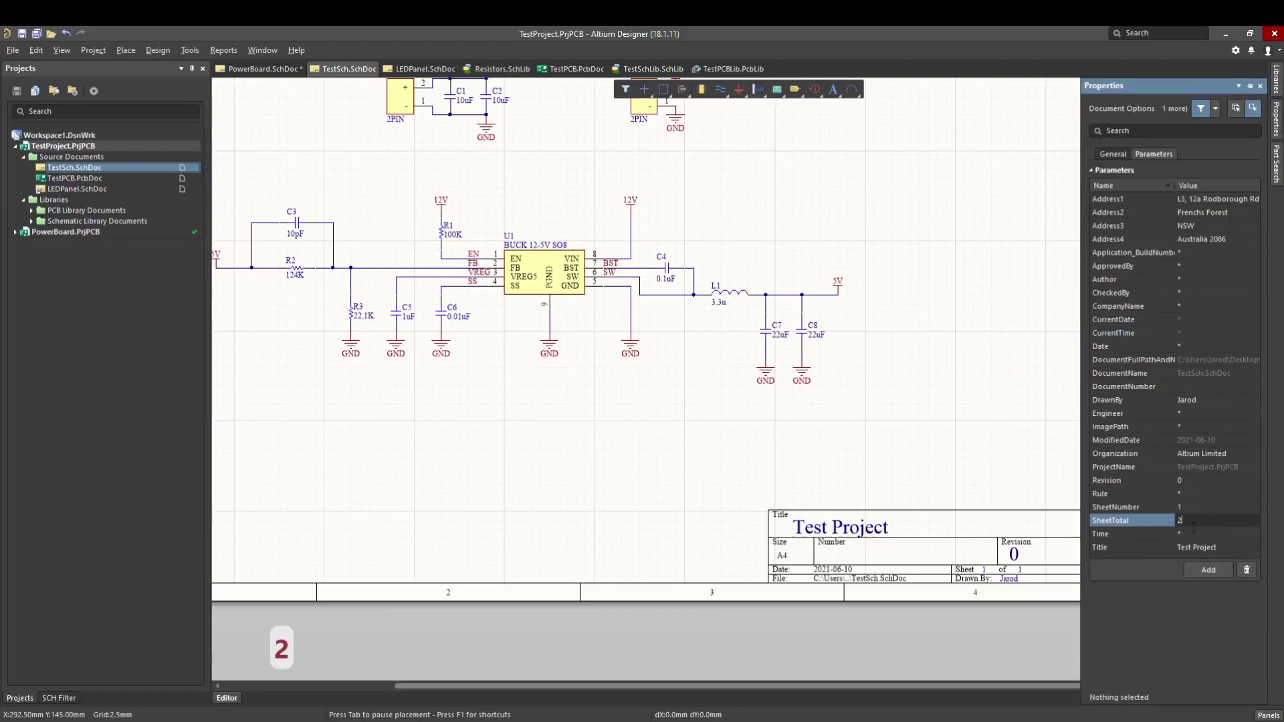
Step: Set the Title parameter of the TestSch sheet to "Buck Converter"
left_click(1207, 547)
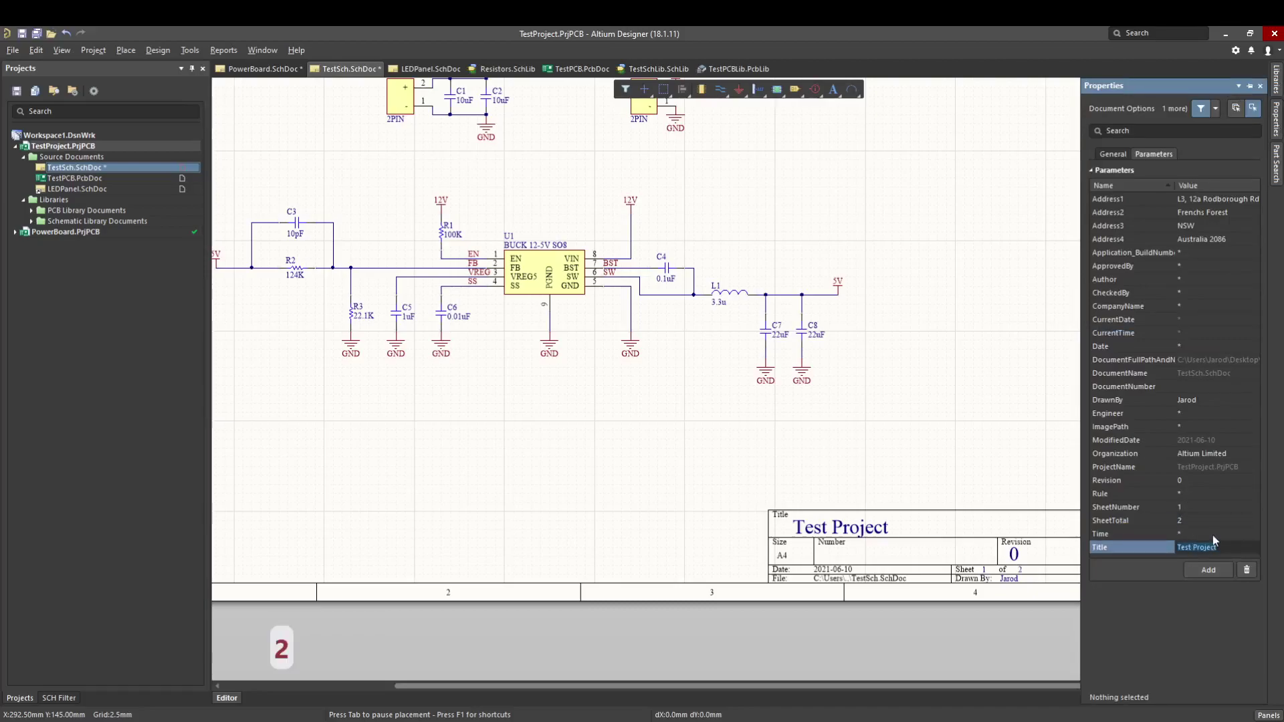
type("Buck Converter")
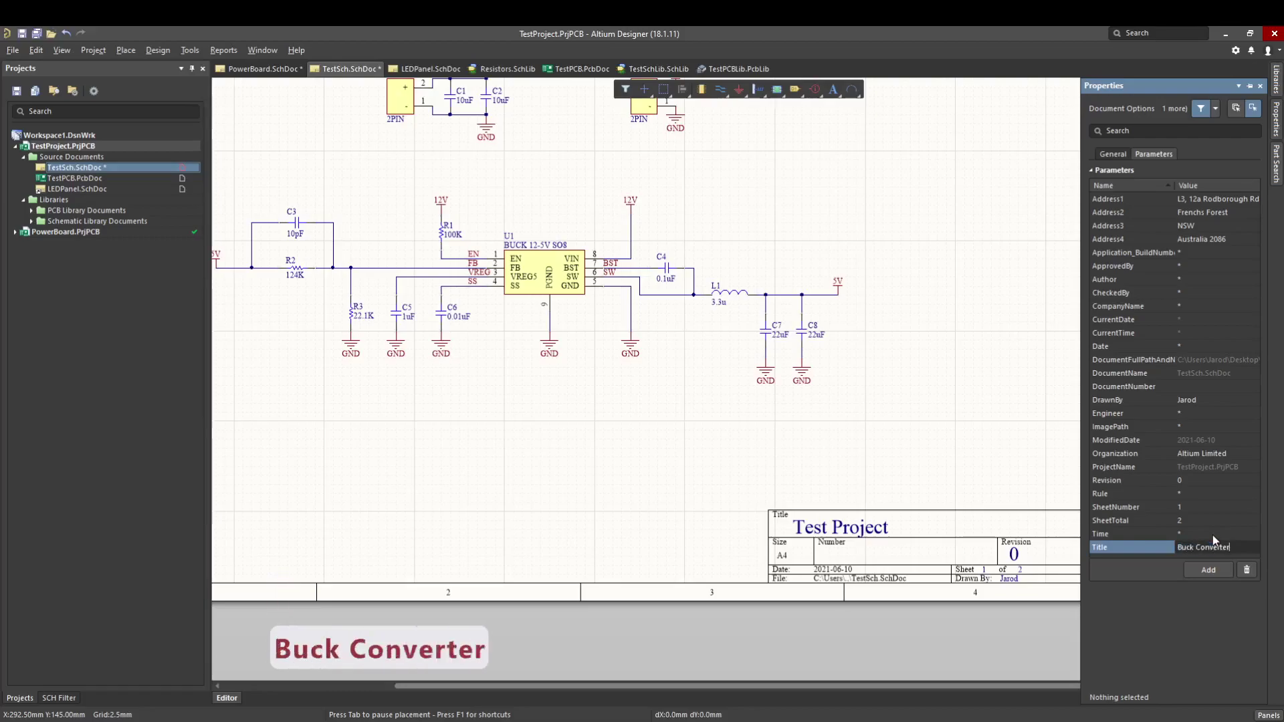
key("Return")
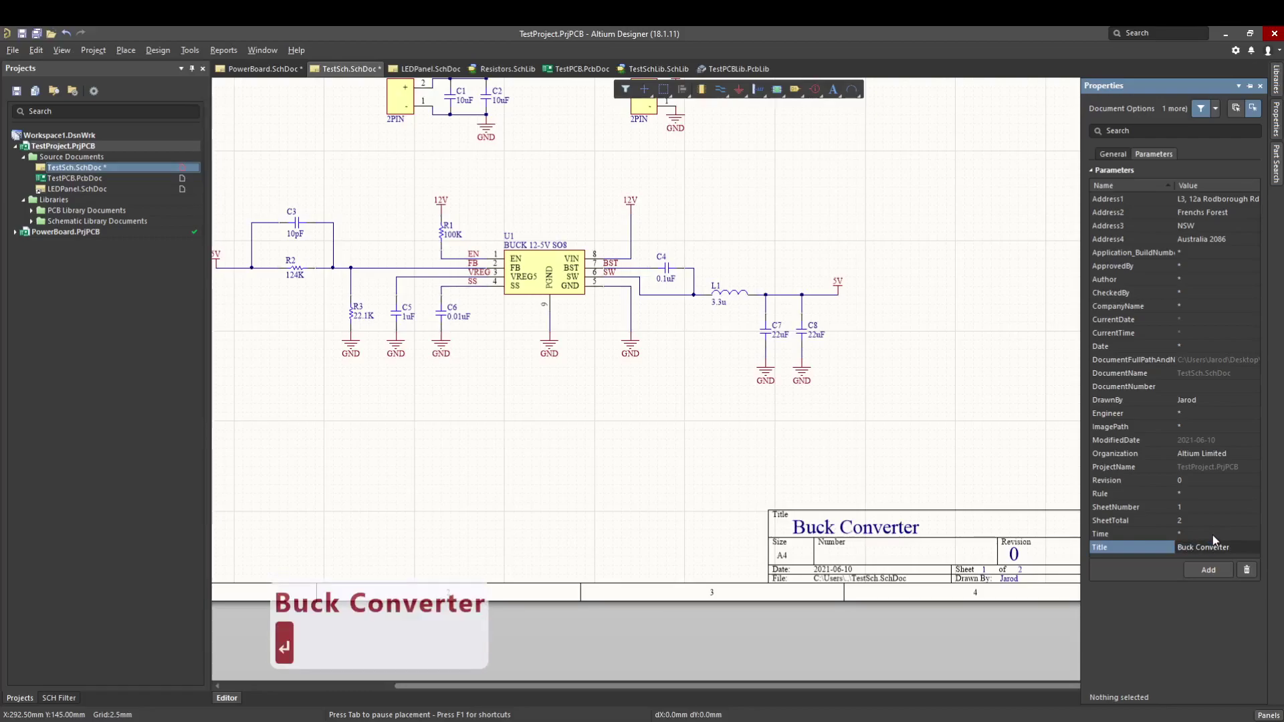
Step: Save the Buck Converter schematic with its completed title block
left_click(855, 499)
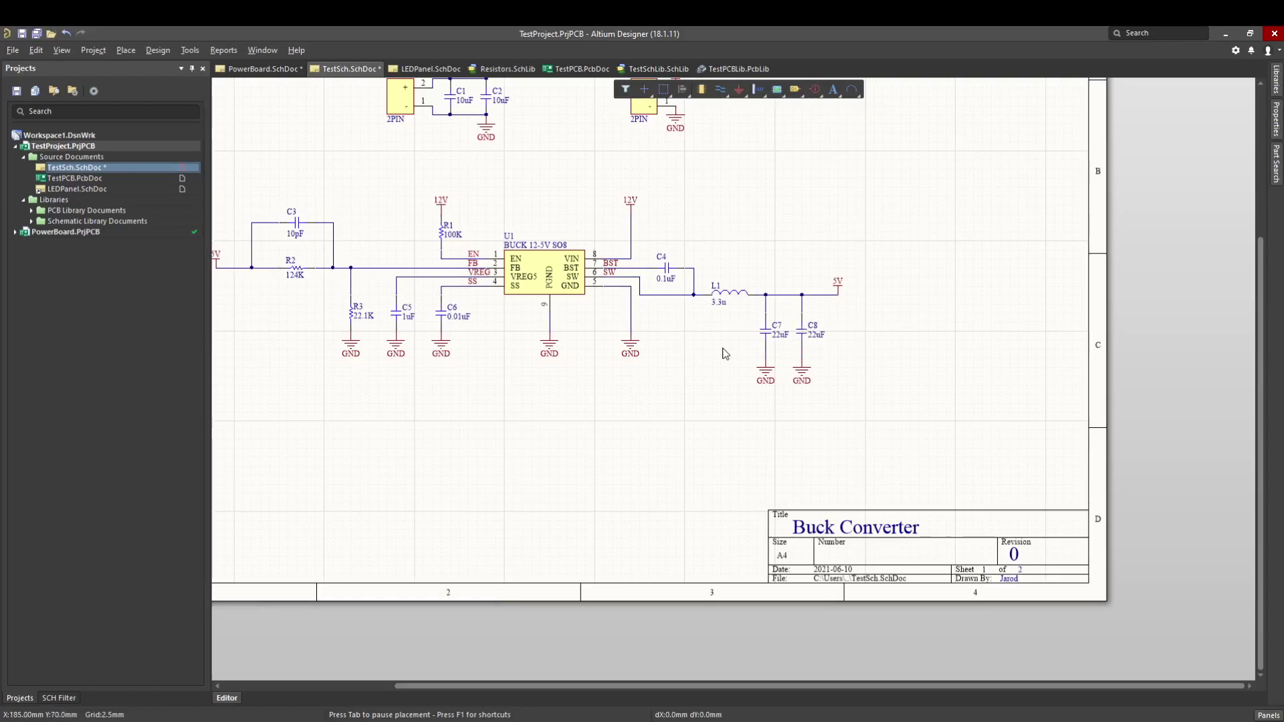
key("ctrl+s")
right_click_drag(705, 471, 796, 540)
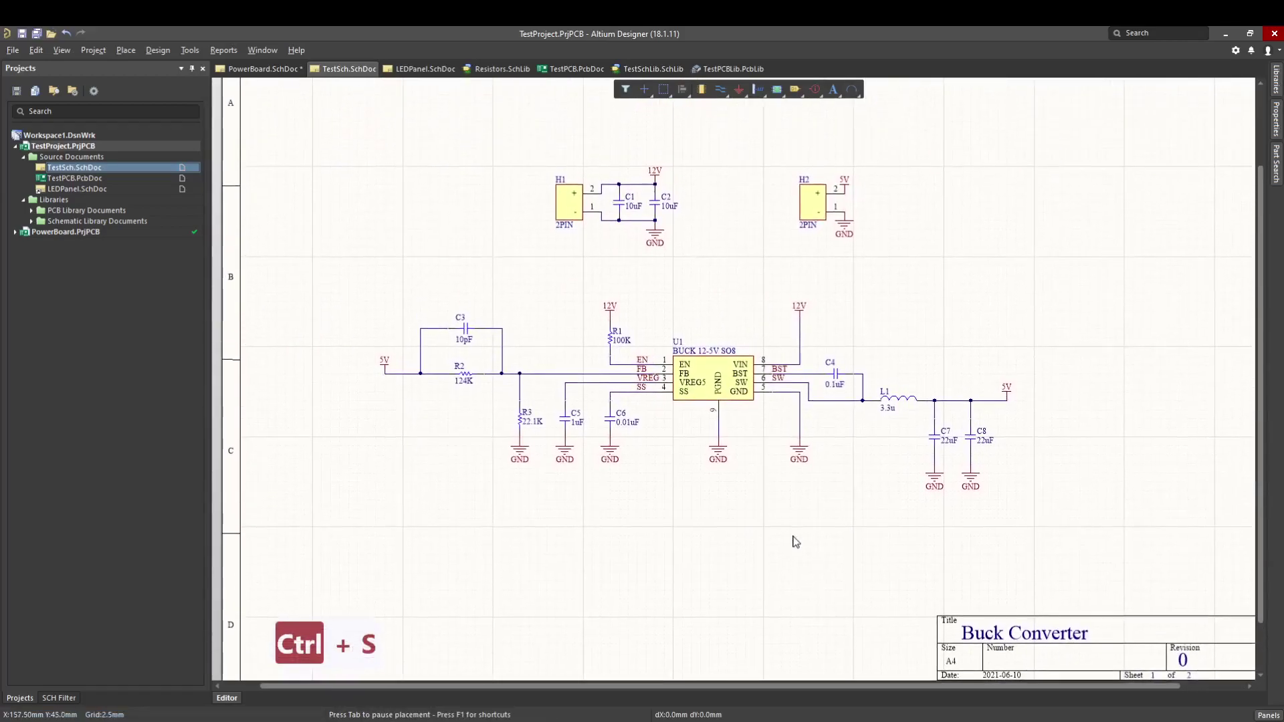
scroll(806, 457, "down", 1, "ctrl")
right_click_drag(808, 455, 766, 477)
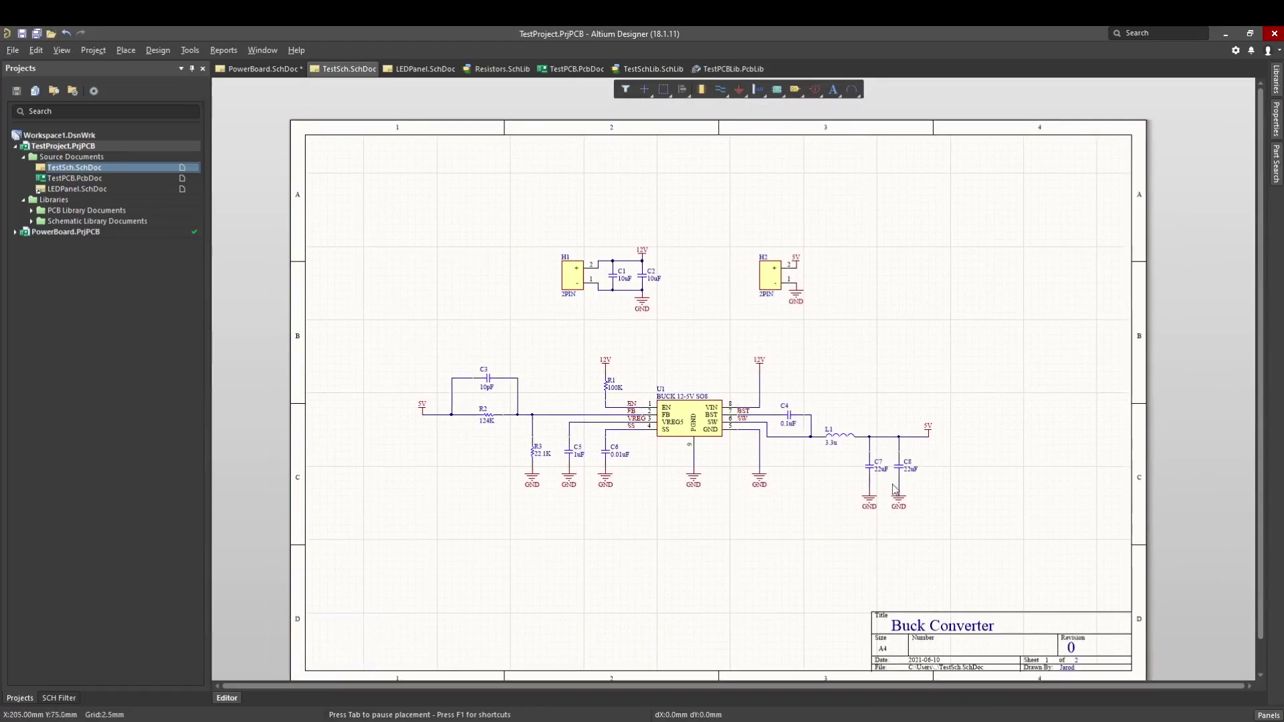
Step: Open LEDPanel.SchDoc and bring the whole sheet into view
double_click(71, 190)
right_click_drag(755, 415, 857, 473)
scroll(798, 451, "down", 1, "ctrl")
scroll(866, 461, "down", 1, "ctrl")
scroll(851, 488, "down", 1, "ctrl")
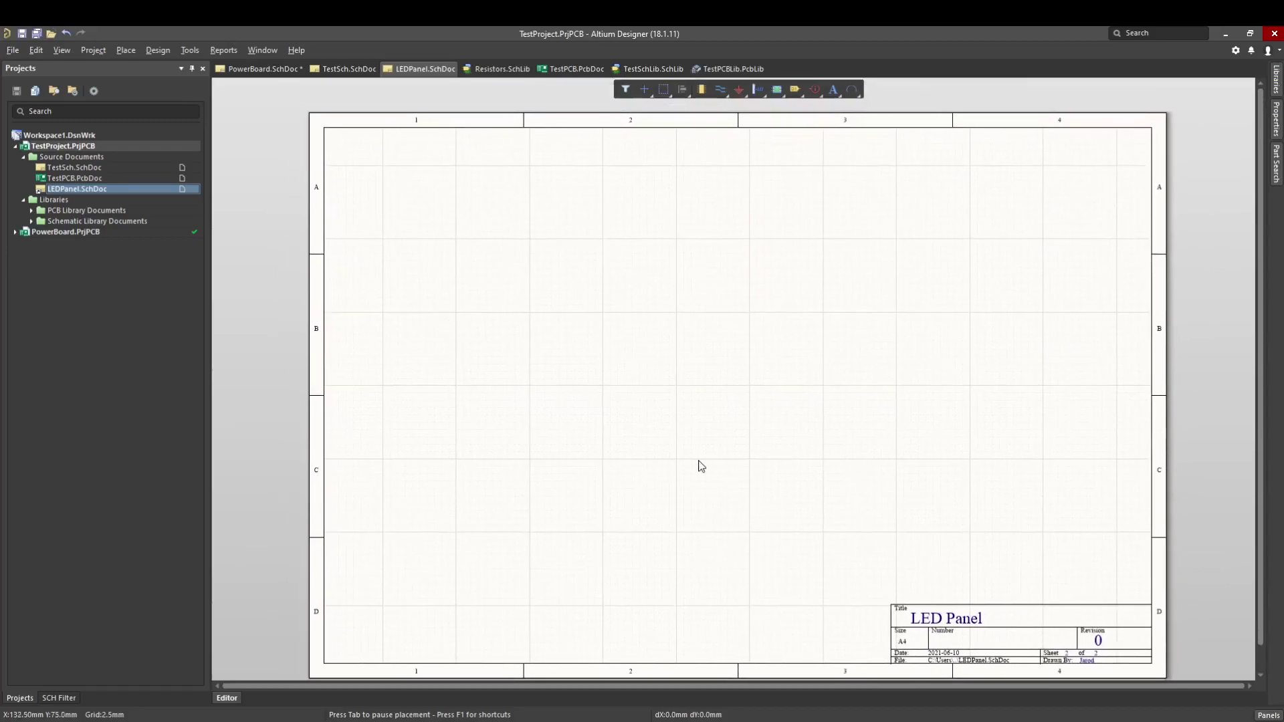
Step: Start placing a part and choose LEDs.SchLib as the component library
key("p")
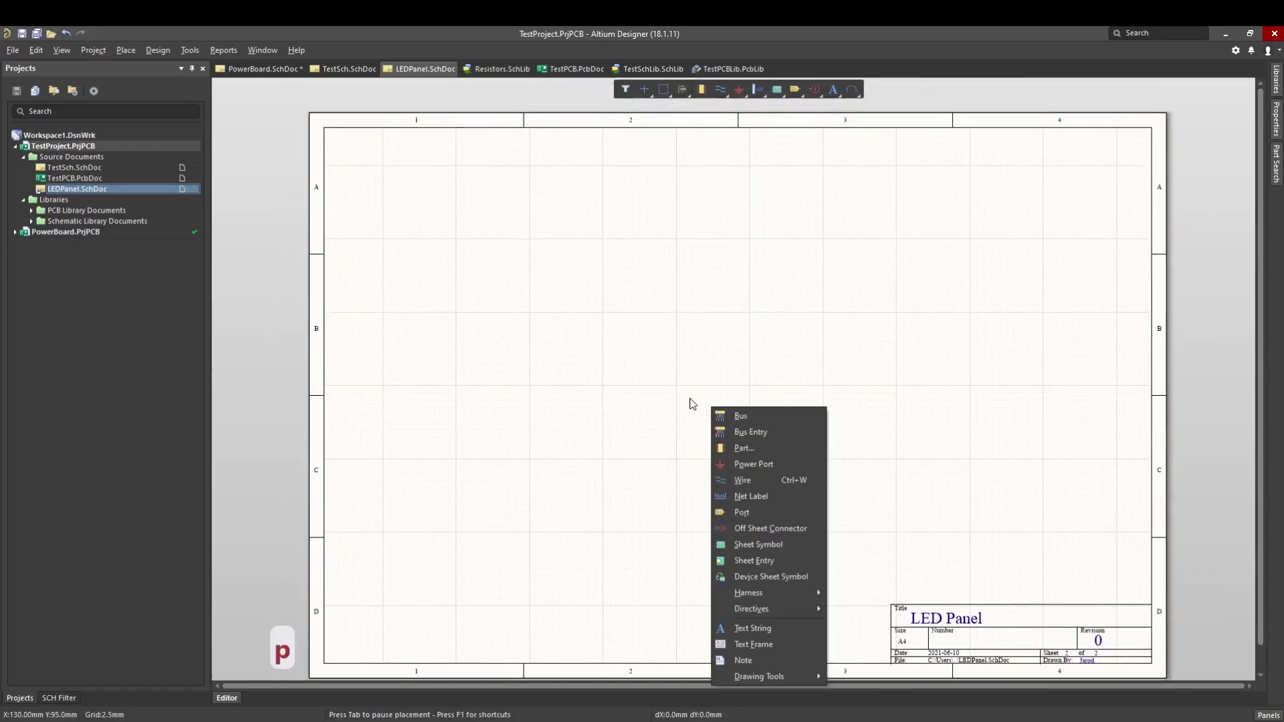
key("p")
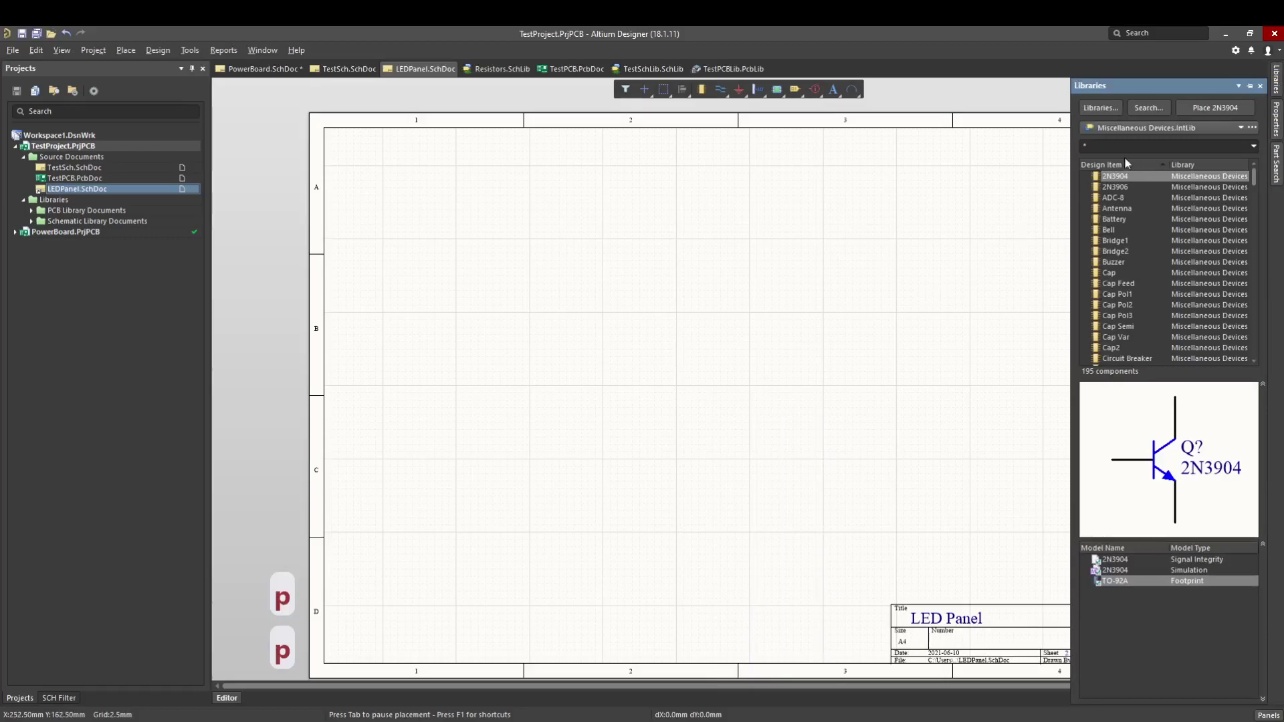
left_click(1137, 127)
left_click(1133, 131)
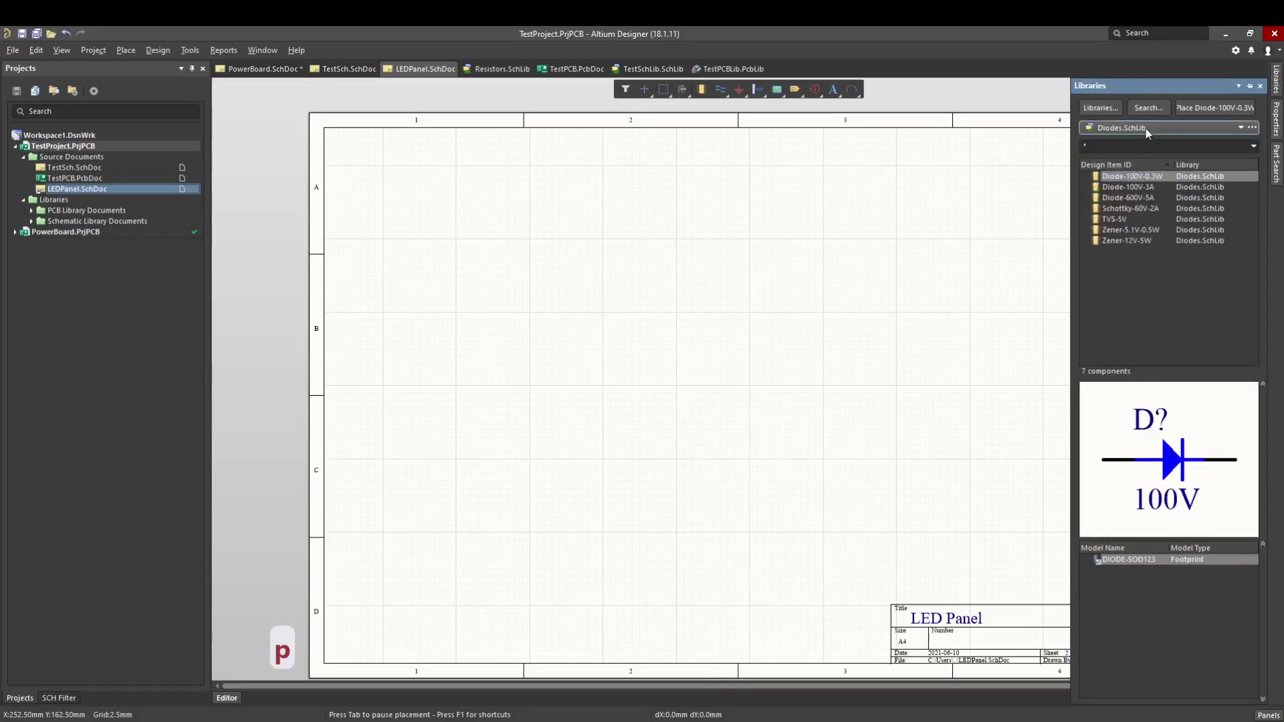
left_click(1145, 128)
left_click(1140, 169)
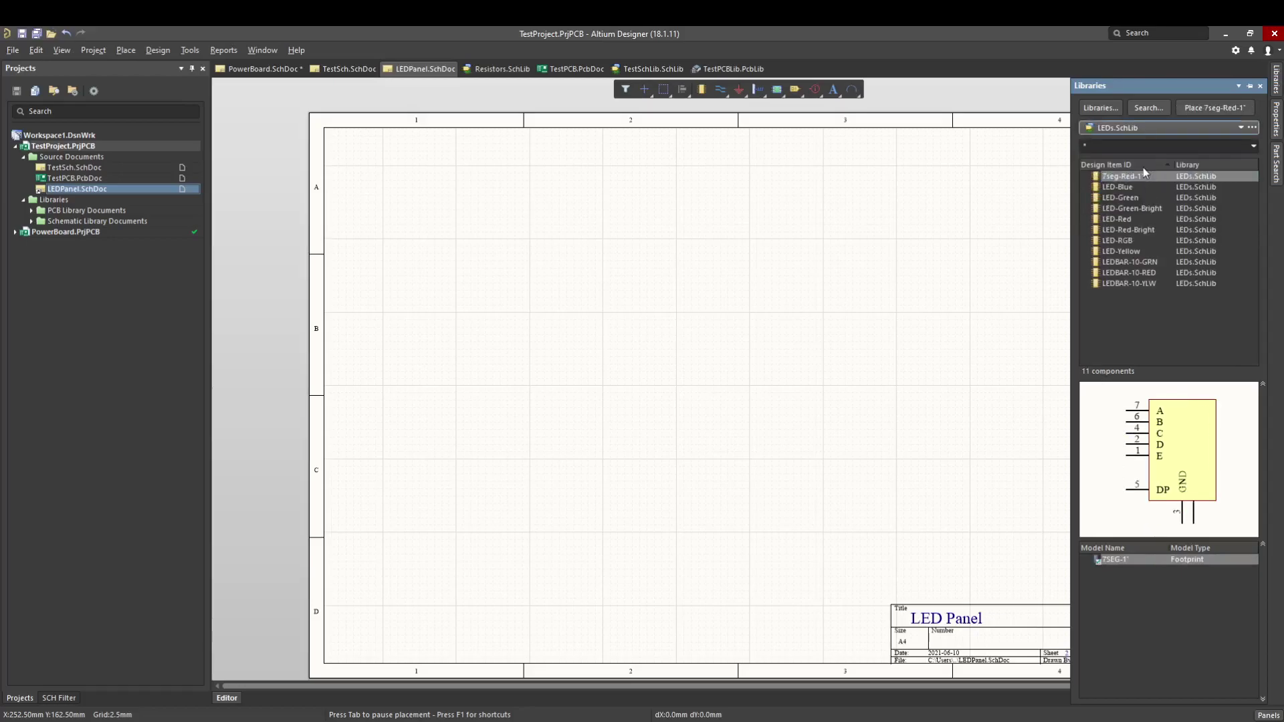
Step: Place one LED-Red-Bright on the LED Panel sheet, rotated vertically with its cathode facing down
left_click(1142, 230)
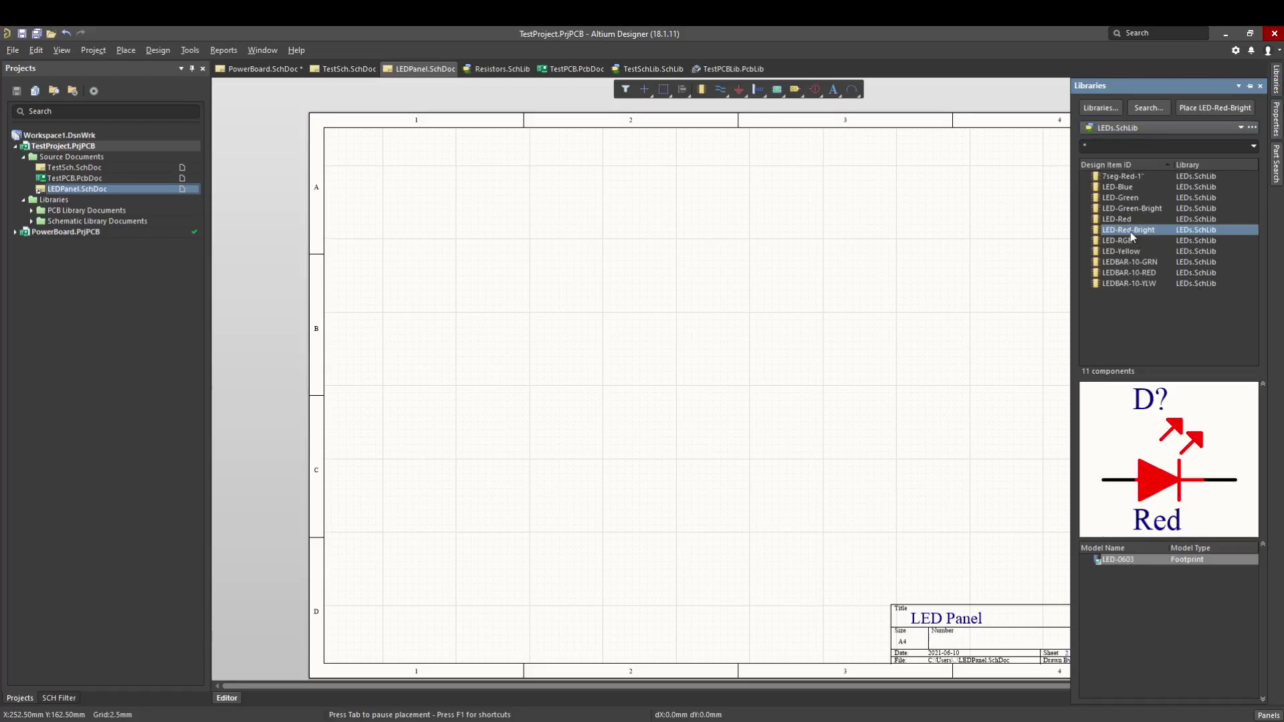
key("space")
key("space")
key("space")
left_click(620, 327)
scroll(649, 361, "up", 3, "ctrl")
Step: Place two LED-RGB parts side by side to the right of the red LED, rotated with their common pins on top
key("p")
key("p")
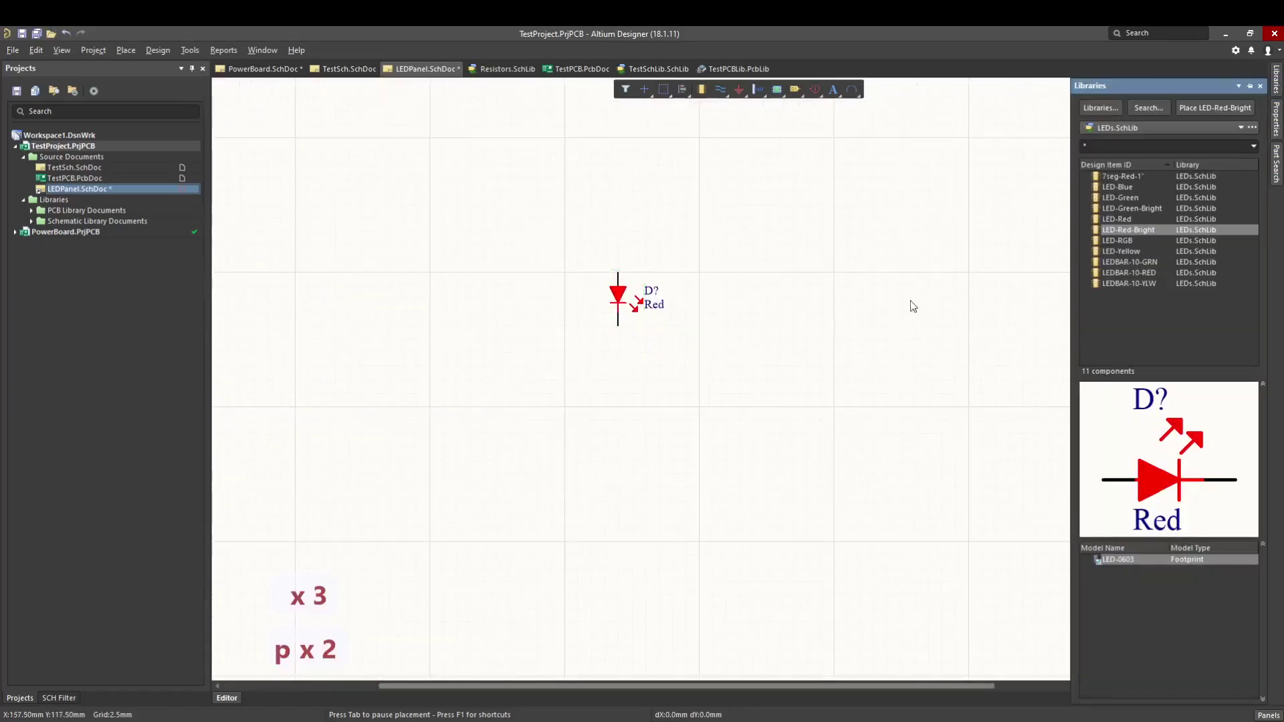
left_click(1139, 240)
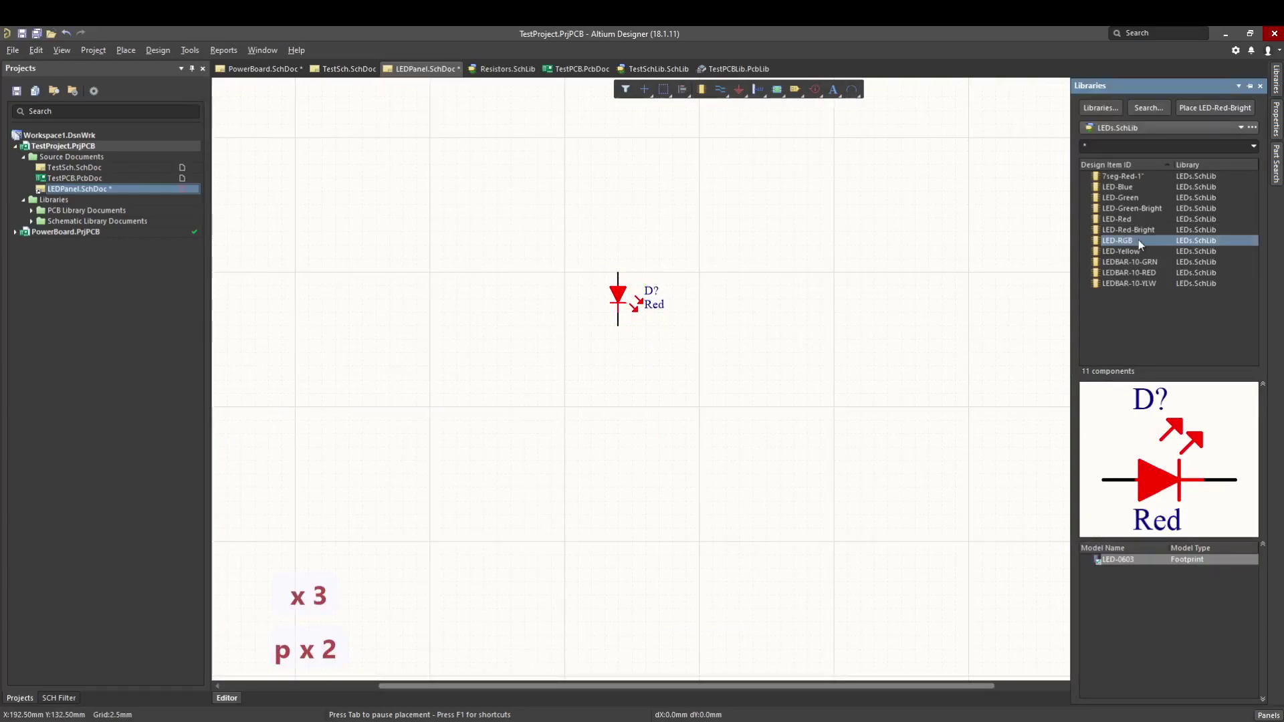
key("space")
key("space")
key("space")
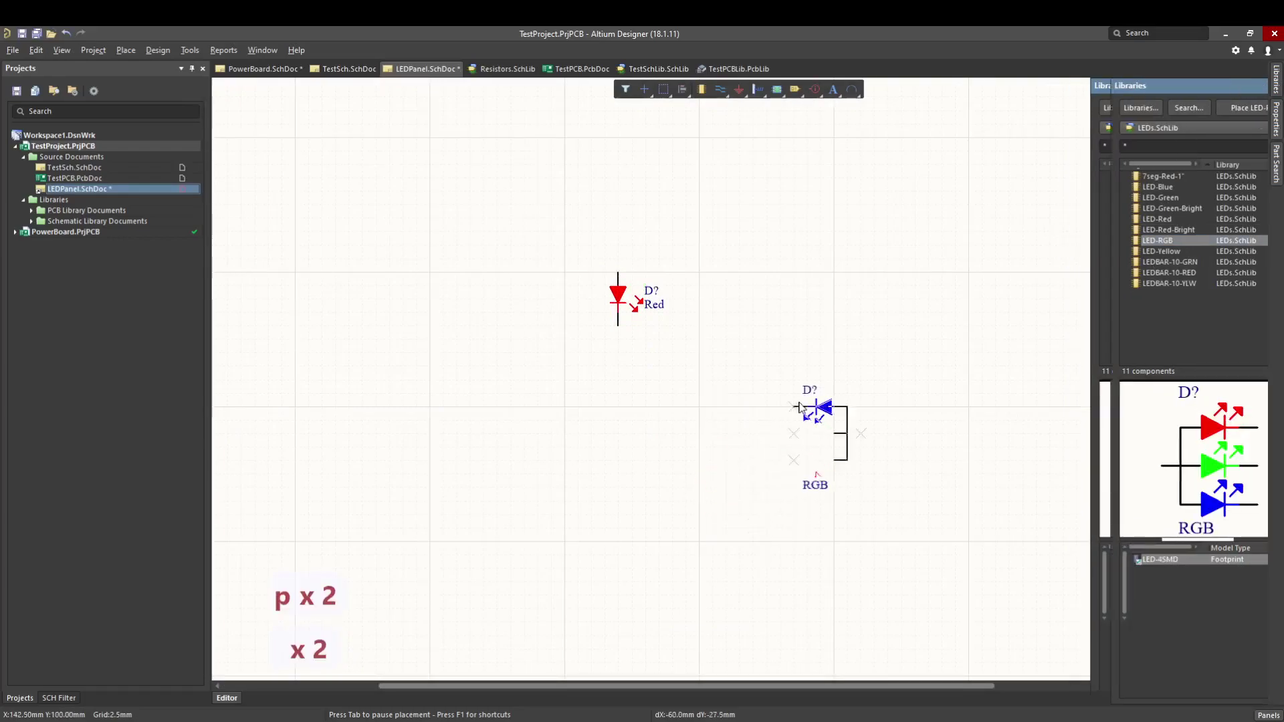
left_click(781, 340)
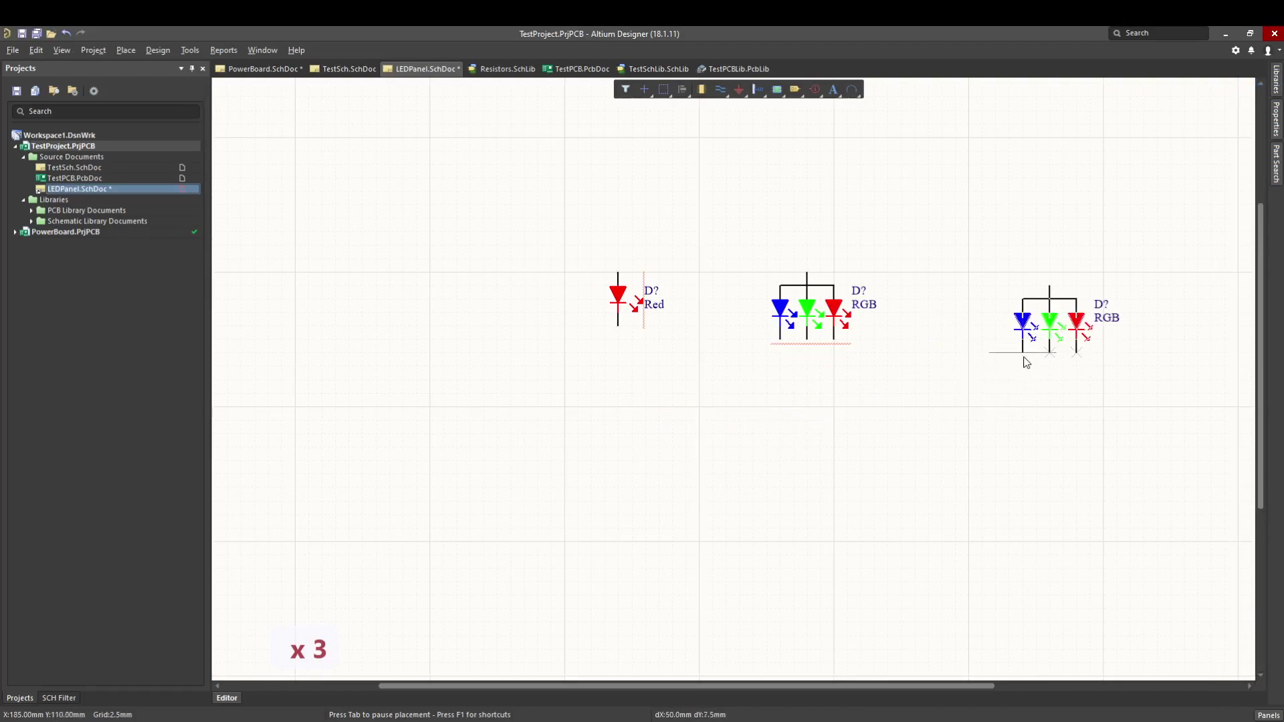
left_click(941, 340)
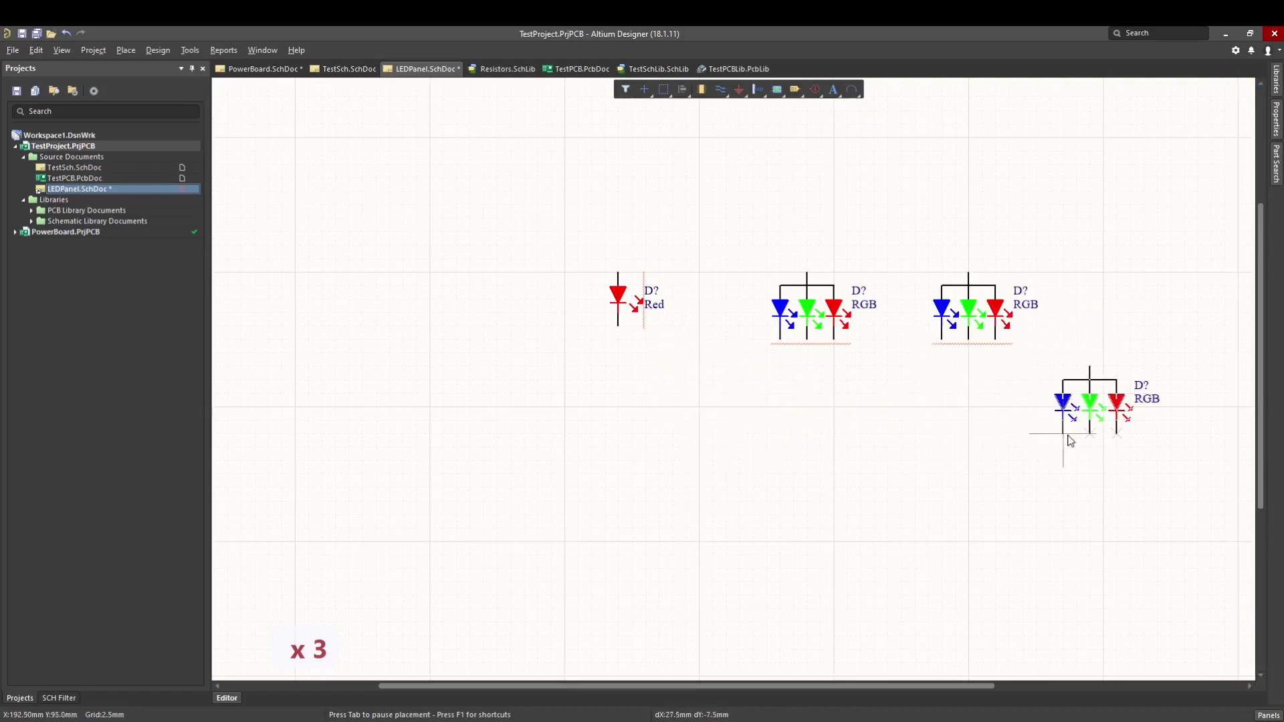
key("Escape")
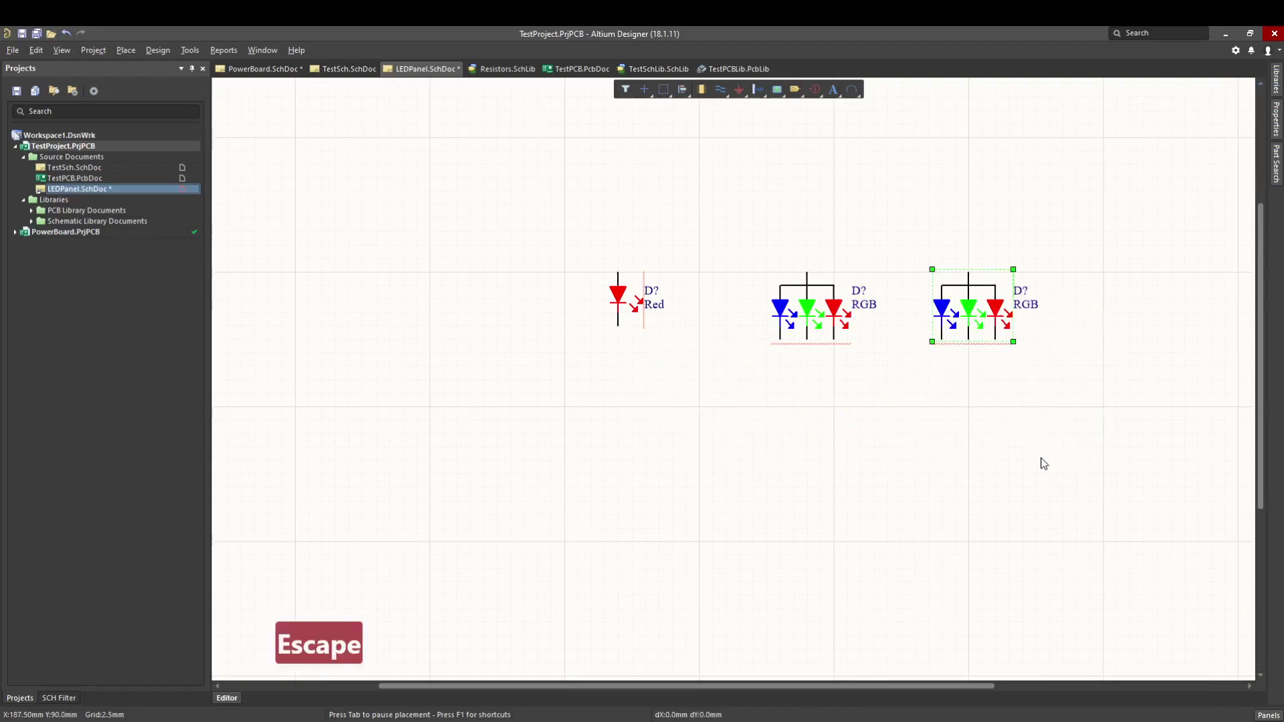
key("Escape")
Step: Place two LED-Yellow parts stacked vertically to the left of the red LED, with their cathodes facing down
double_click(1127, 252)
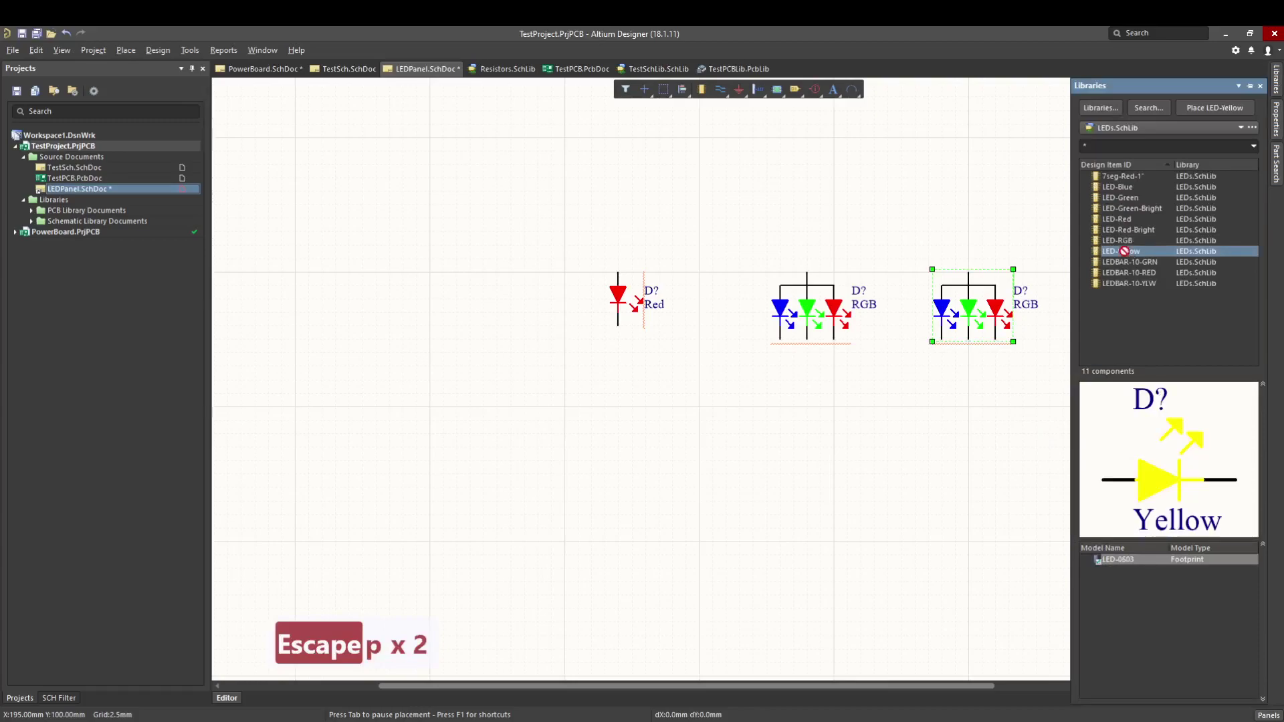
key("space")
key("space")
key("space")
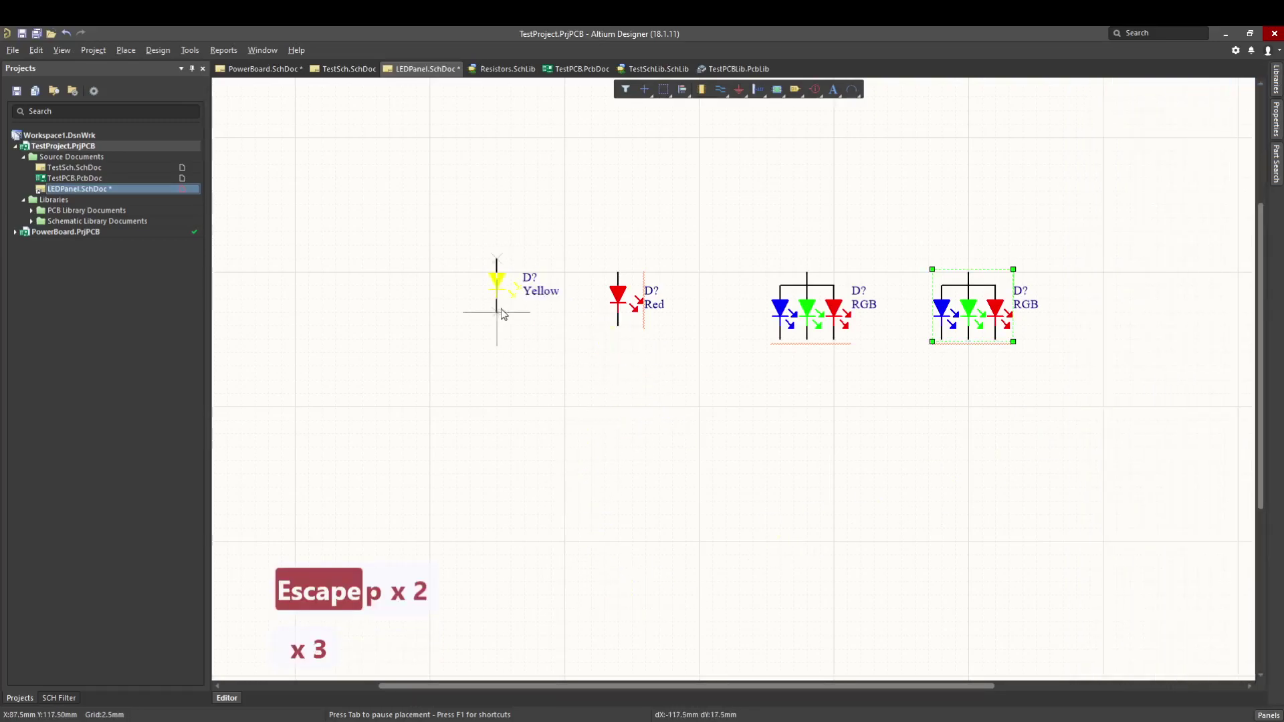
left_click(496, 326)
left_click(502, 418)
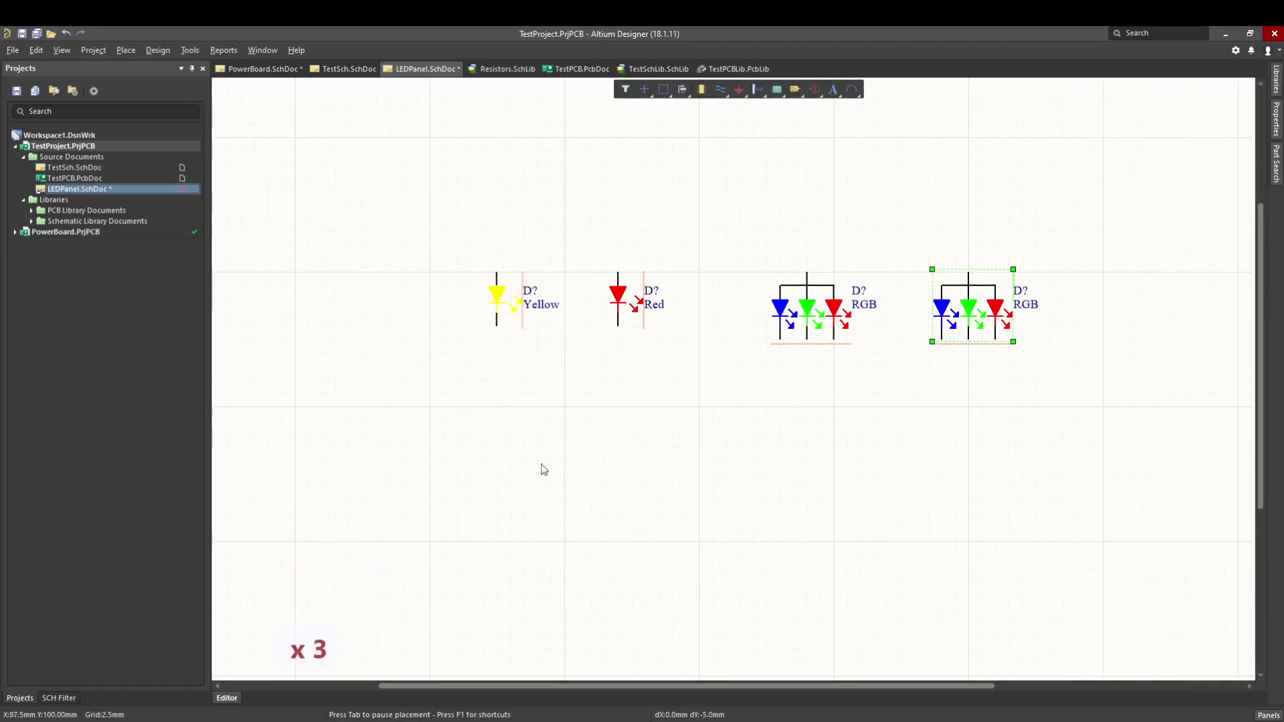
key("Escape")
Step: Place a 0402-1KR resistor from Resistors.SchLib vertically above the upper yellow LED
key("p")
key("p")
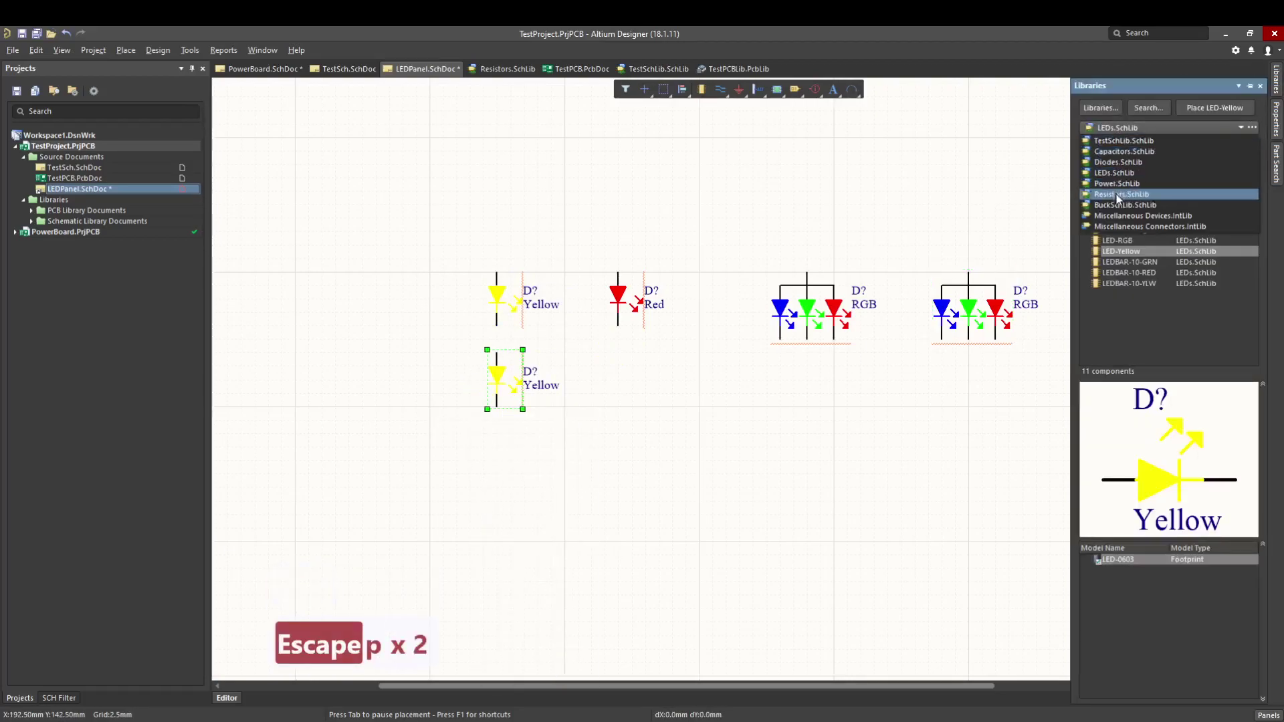
left_click(1128, 212)
left_click(1127, 208)
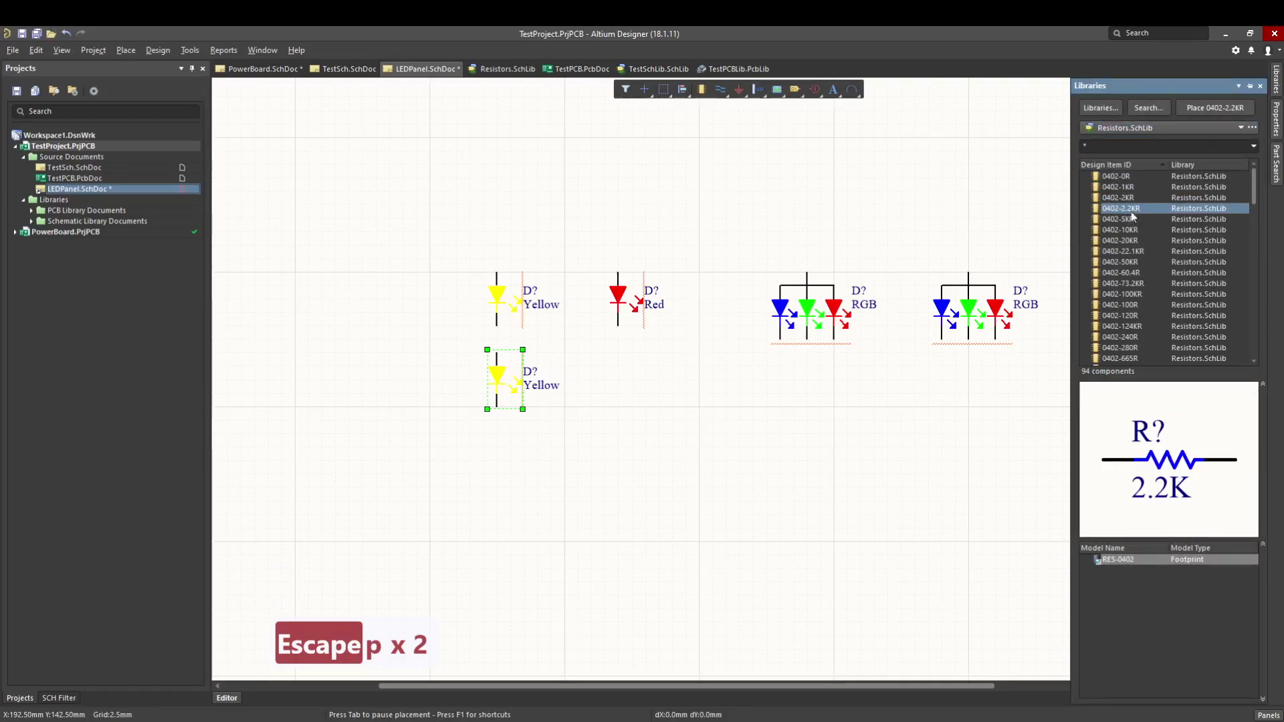
double_click(1136, 188)
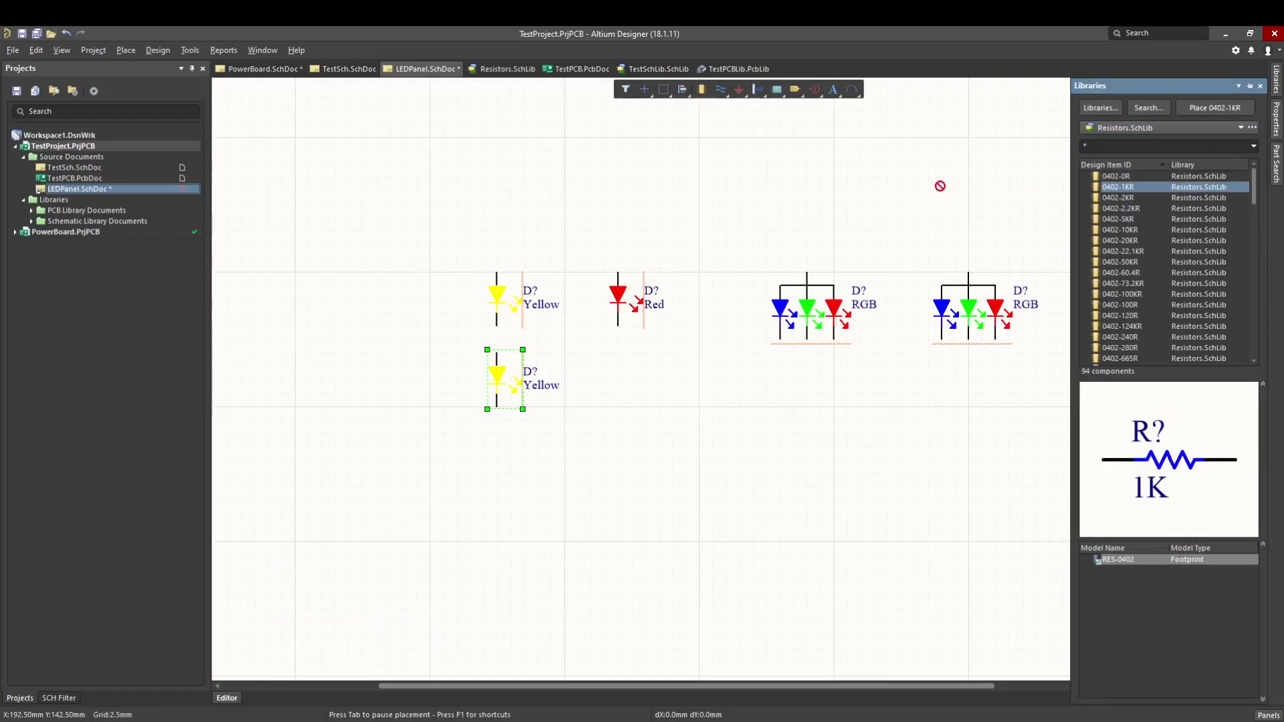
left_click(504, 242)
Step: Copy the 1K resistor and paste one beside it, one above the red LED and one above each RGB LED
key("ctrl+c")
key("ctrl+v")
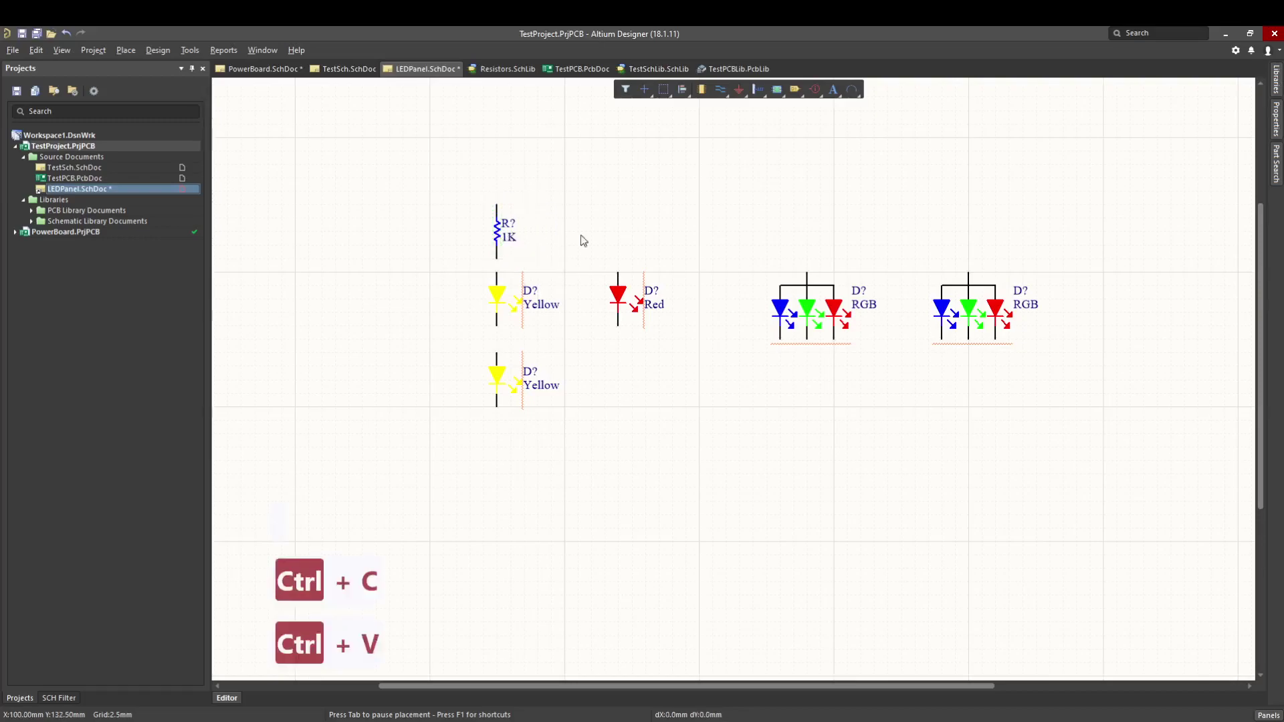
left_click(531, 242)
key("ctrl+v")
left_click(625, 242)
key("ctrl+v")
left_click(814, 242)
key("ctrl+v")
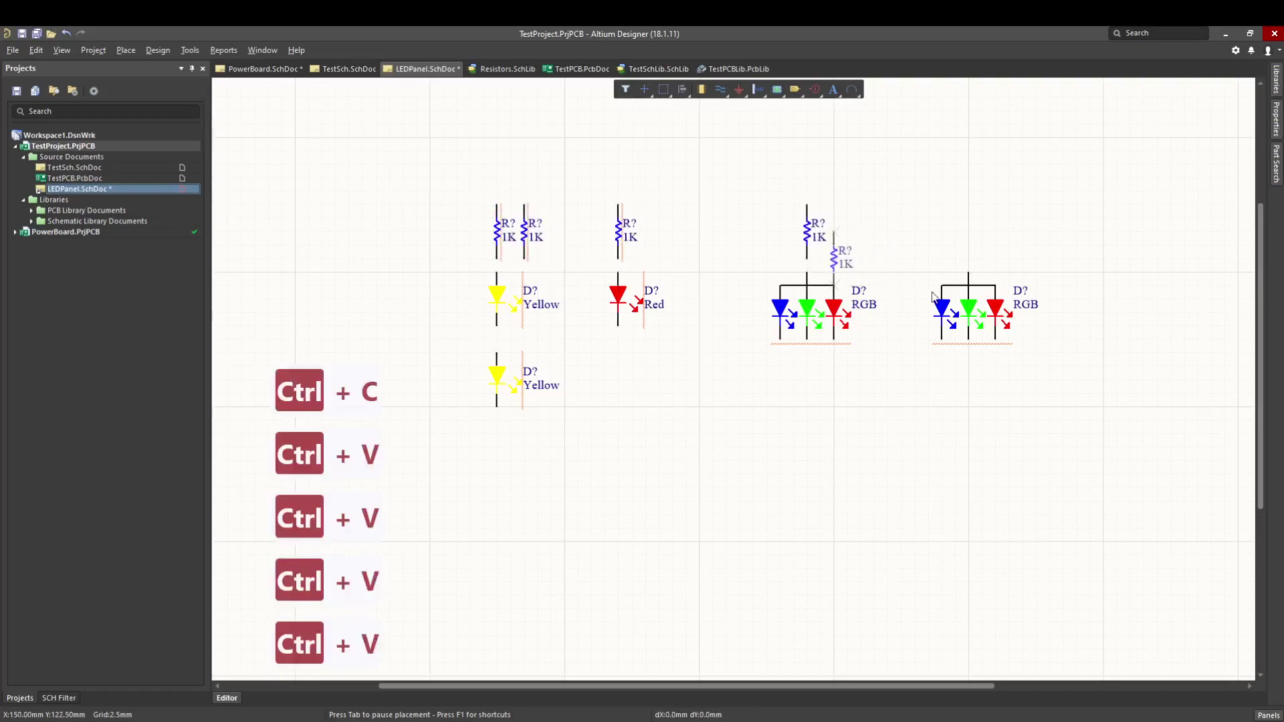
left_click(976, 242)
key("ctrl+v")
key("Escape")
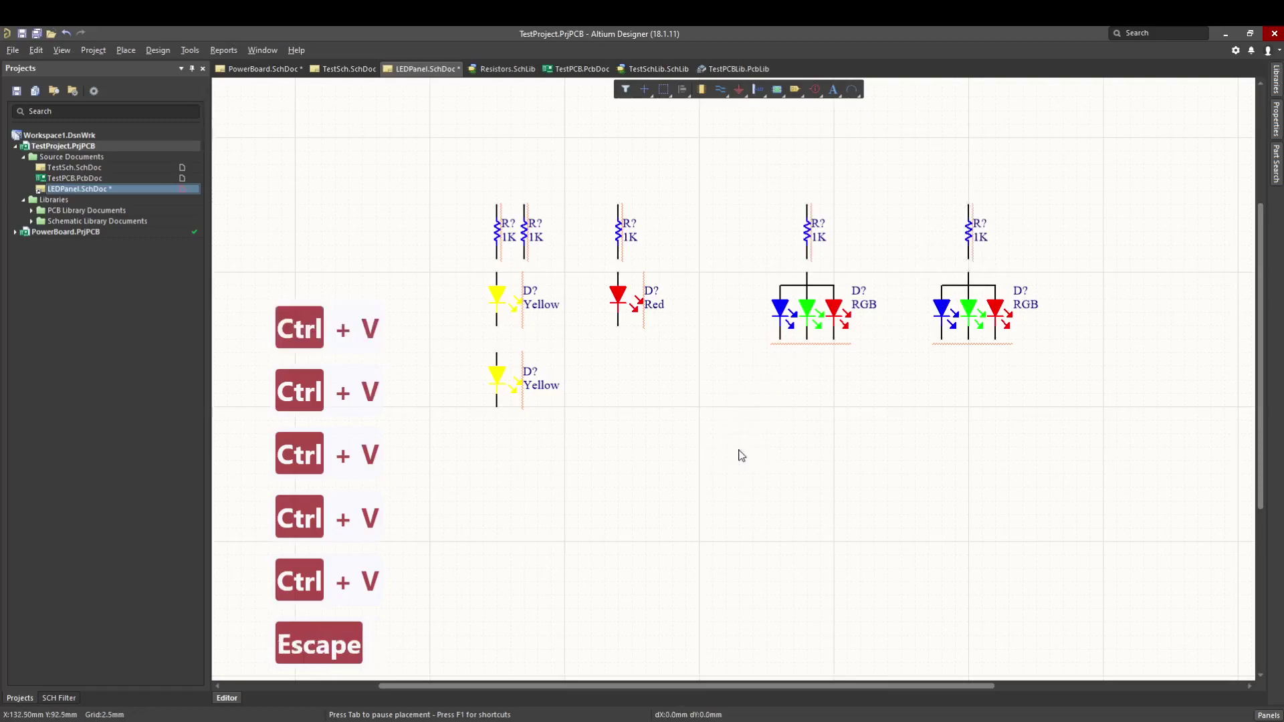
Step: Wire the cathode of the upper yellow LED to the anode of the lower yellow LED
scroll(731, 445, "down", 1, "ctrl")
right_click_drag(701, 406, 731, 532)
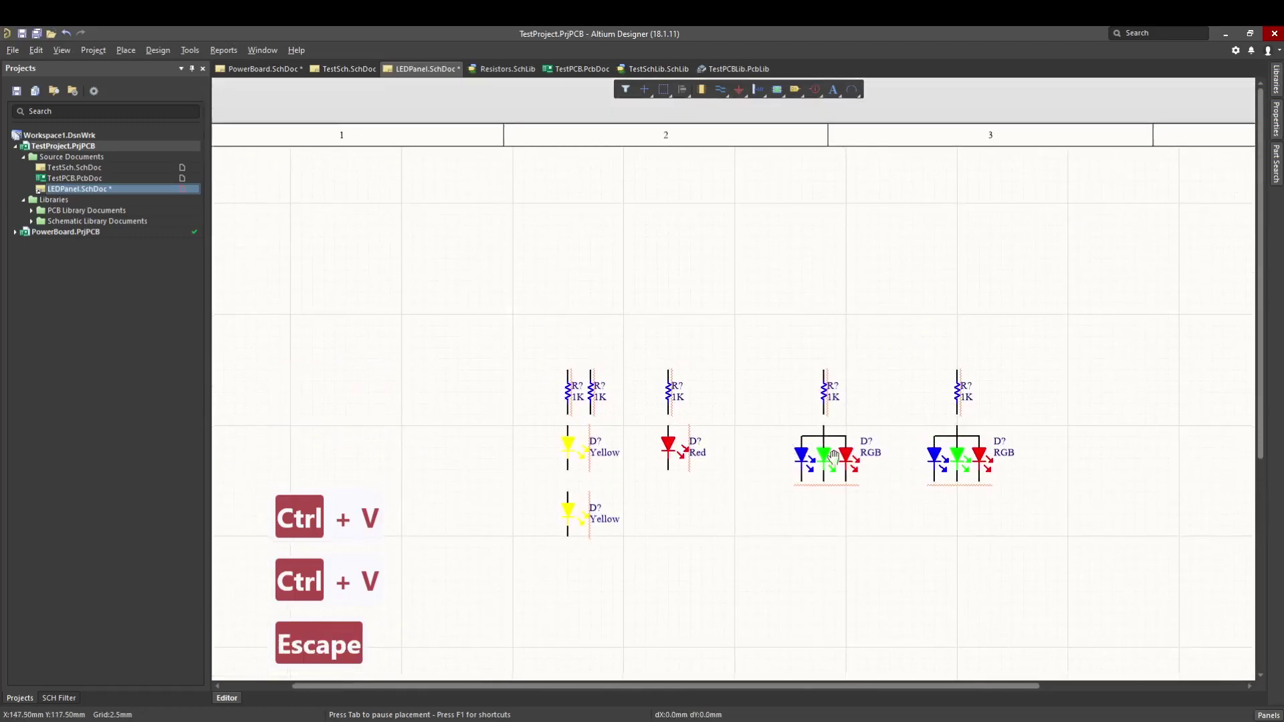
scroll(830, 460, "down", 2, "ctrl")
scroll(834, 450, "up", 1, "ctrl")
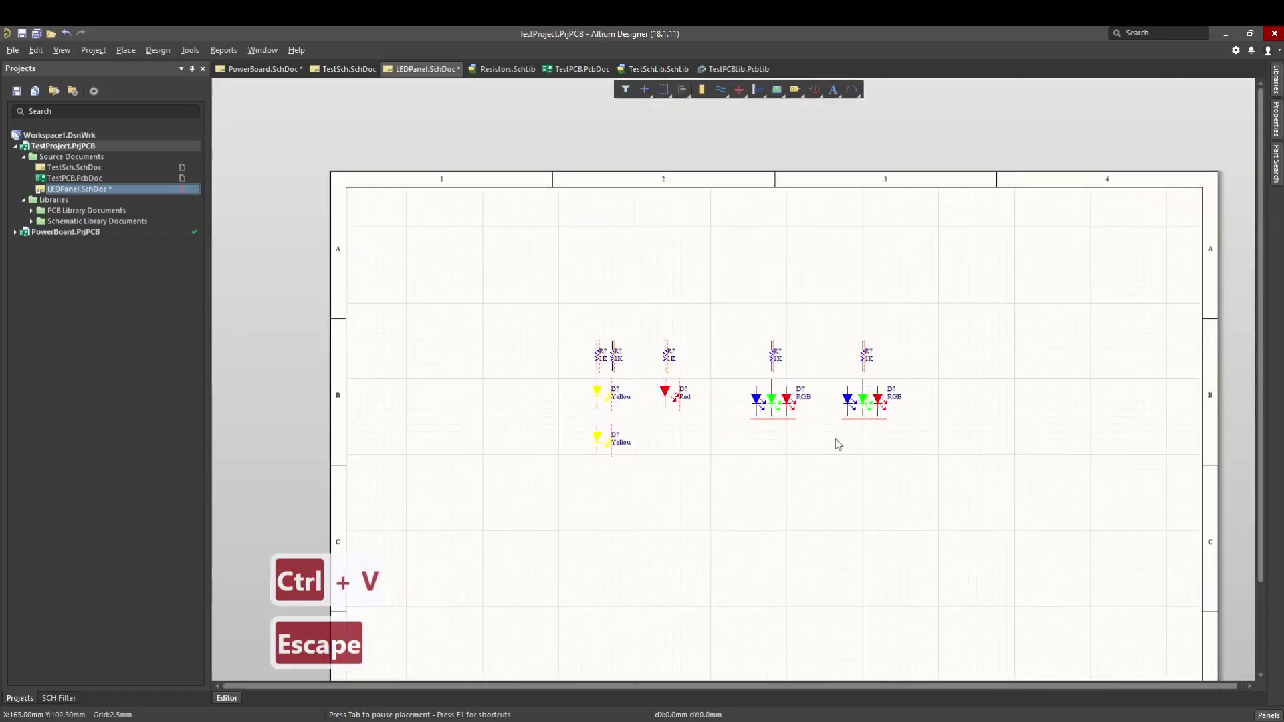
right_click_drag(806, 490, 823, 465)
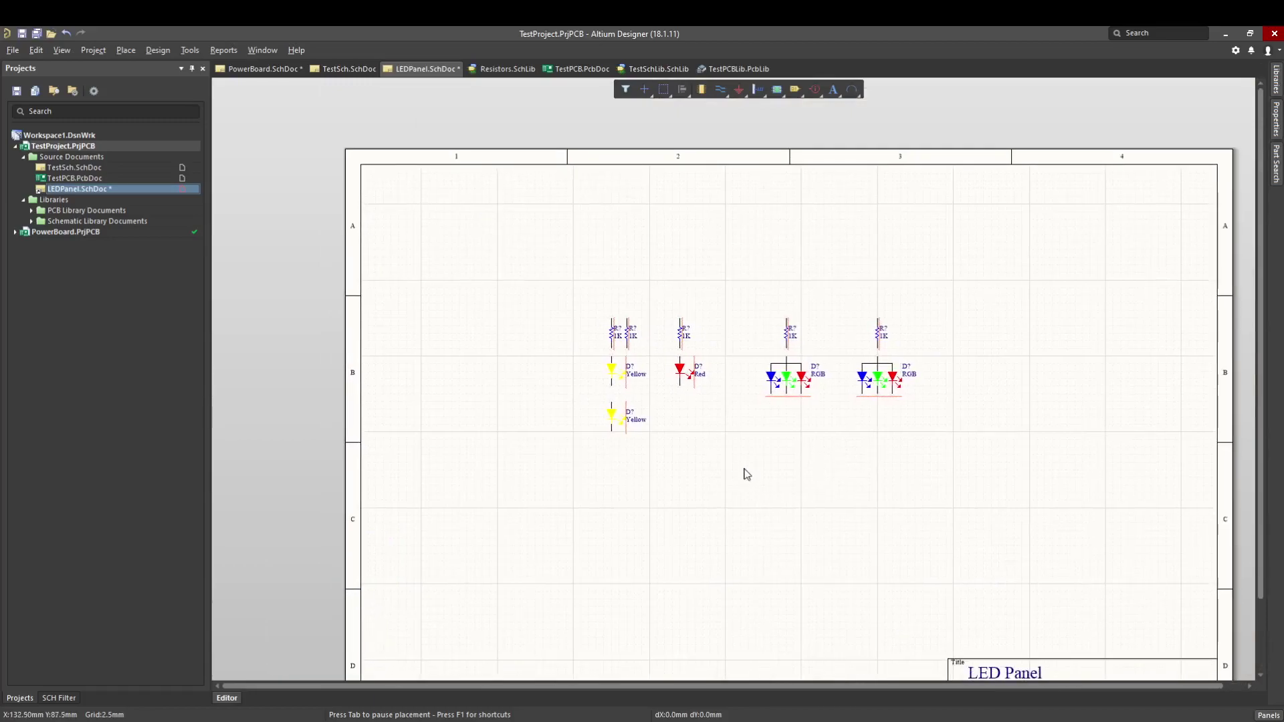
key("p")
key("w")
scroll(670, 430, "up", 2, "ctrl")
left_click(567, 355)
left_click(567, 382)
right_click(581, 301)
left_click(648, 452)
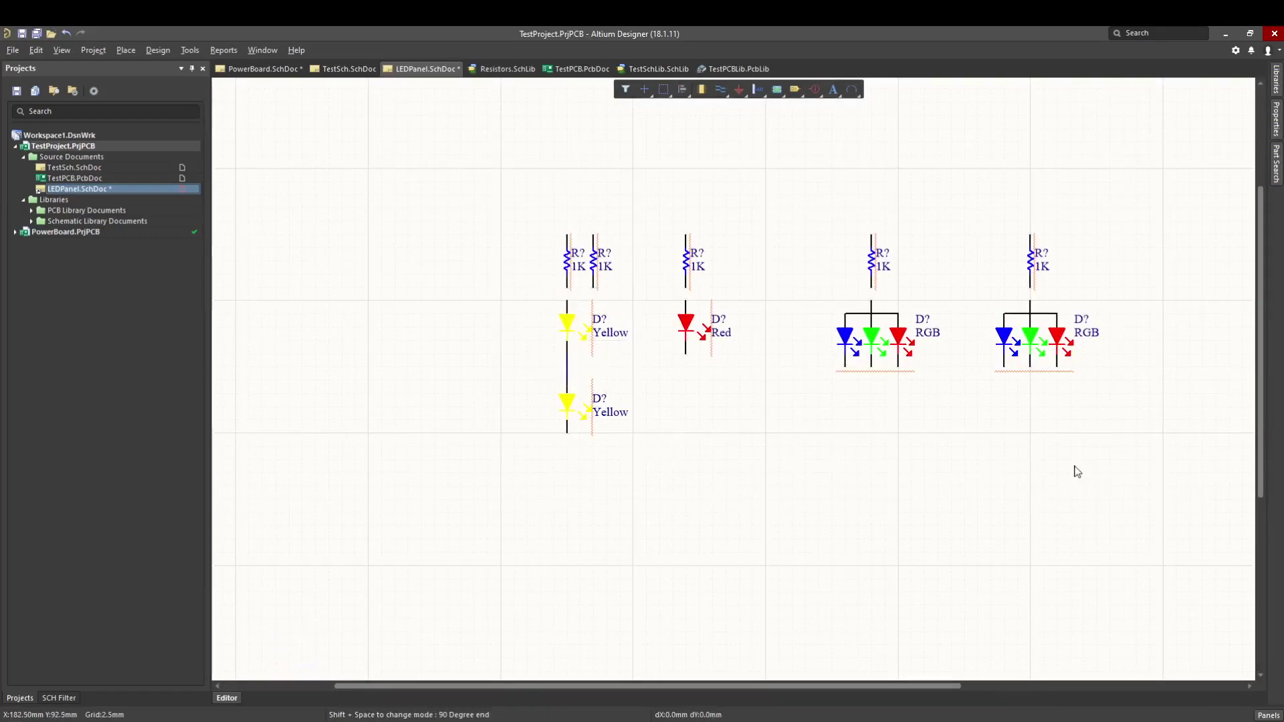
Step: Place a GND power port on the cathode of the lower yellow LED
scroll(1009, 455, "down", 1, "ctrl")
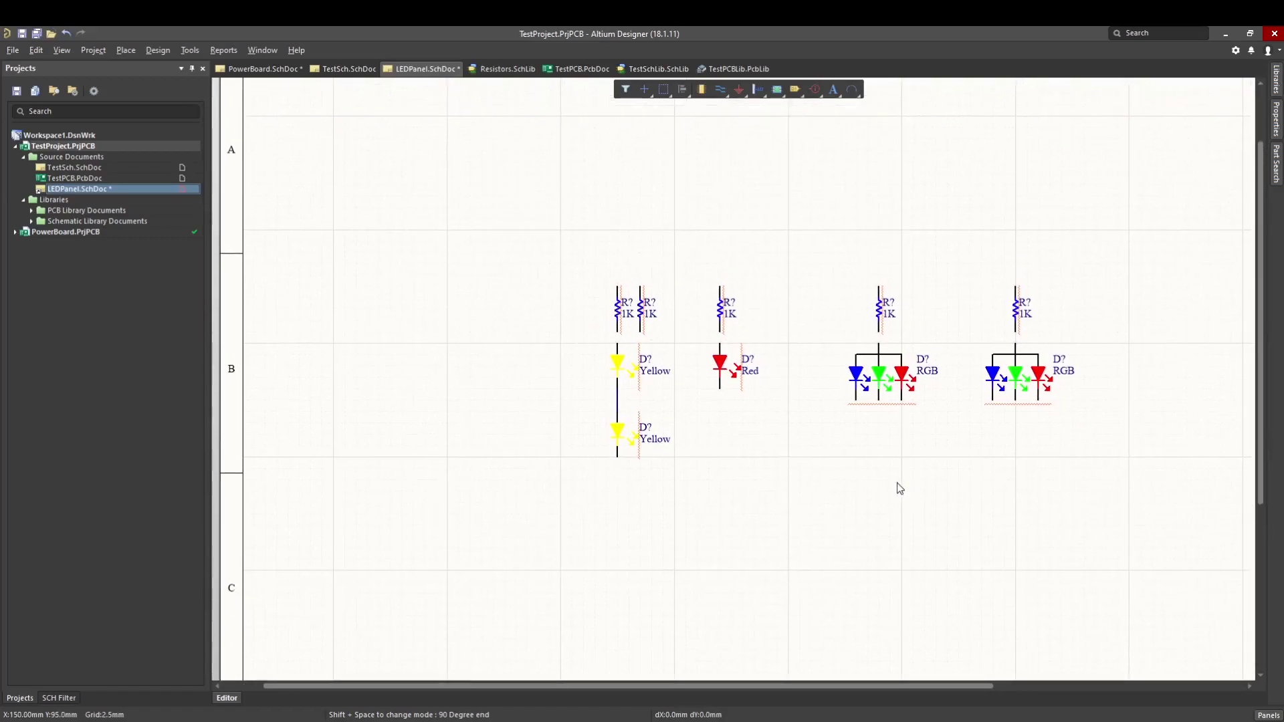
key("p")
key("o")
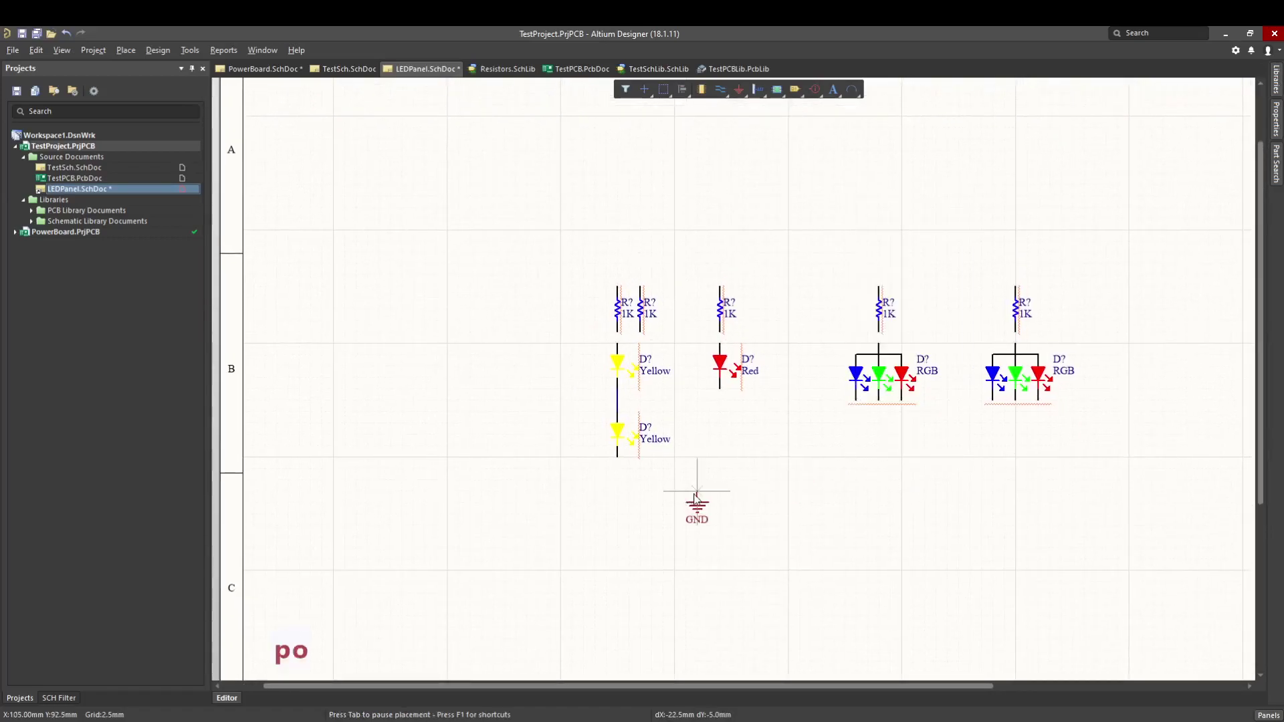
left_click(622, 463)
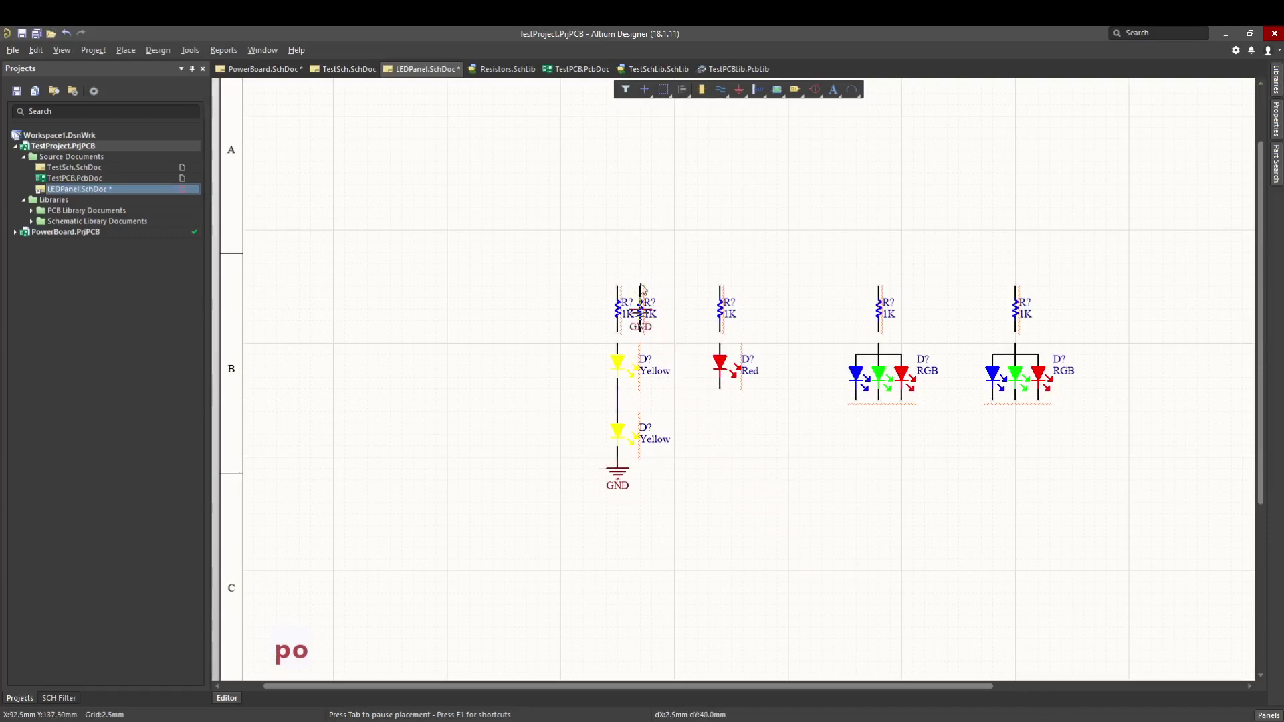
Step: Place another power port, rotated to point upward, to the left of the leftmost resistor
key("space")
key("space")
left_click(566, 290)
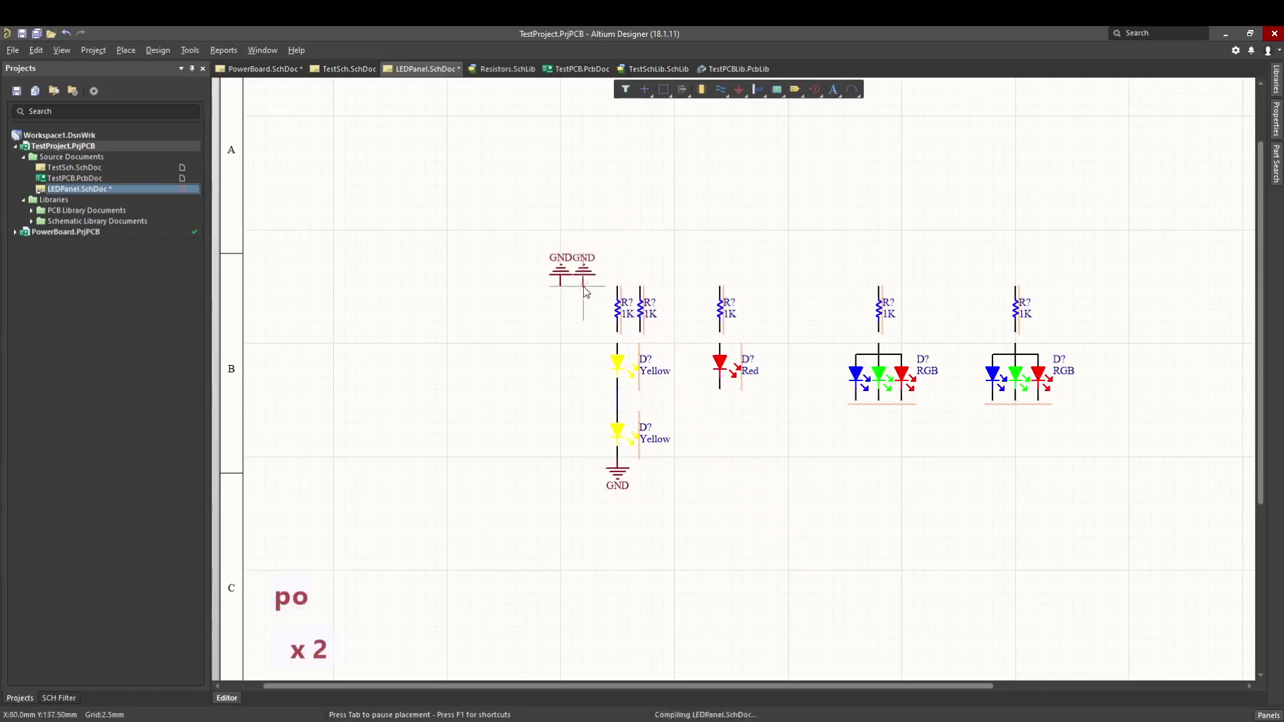
key("Escape")
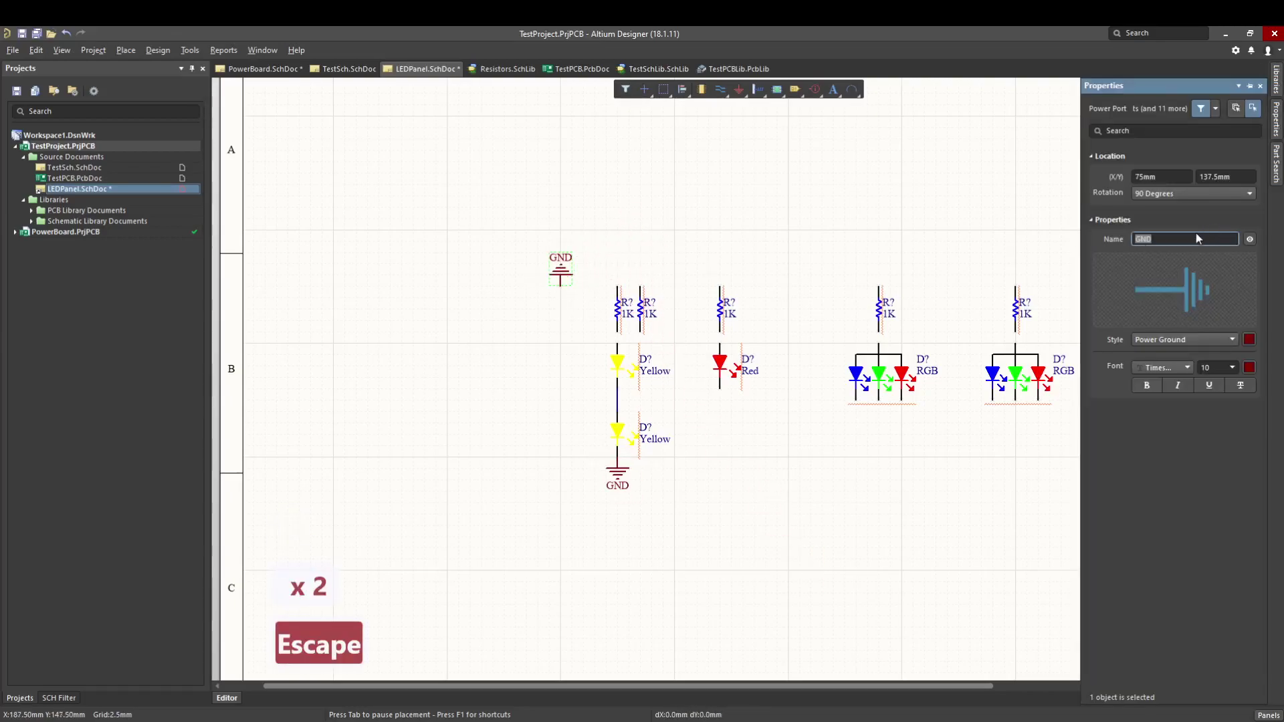
Step: Name the upward-pointing power port 5V and set its style to Bar
type("12")
key("BackSpace")
key("BackSpace")
type("5V")
left_click(1177, 340)
left_click(1152, 380)
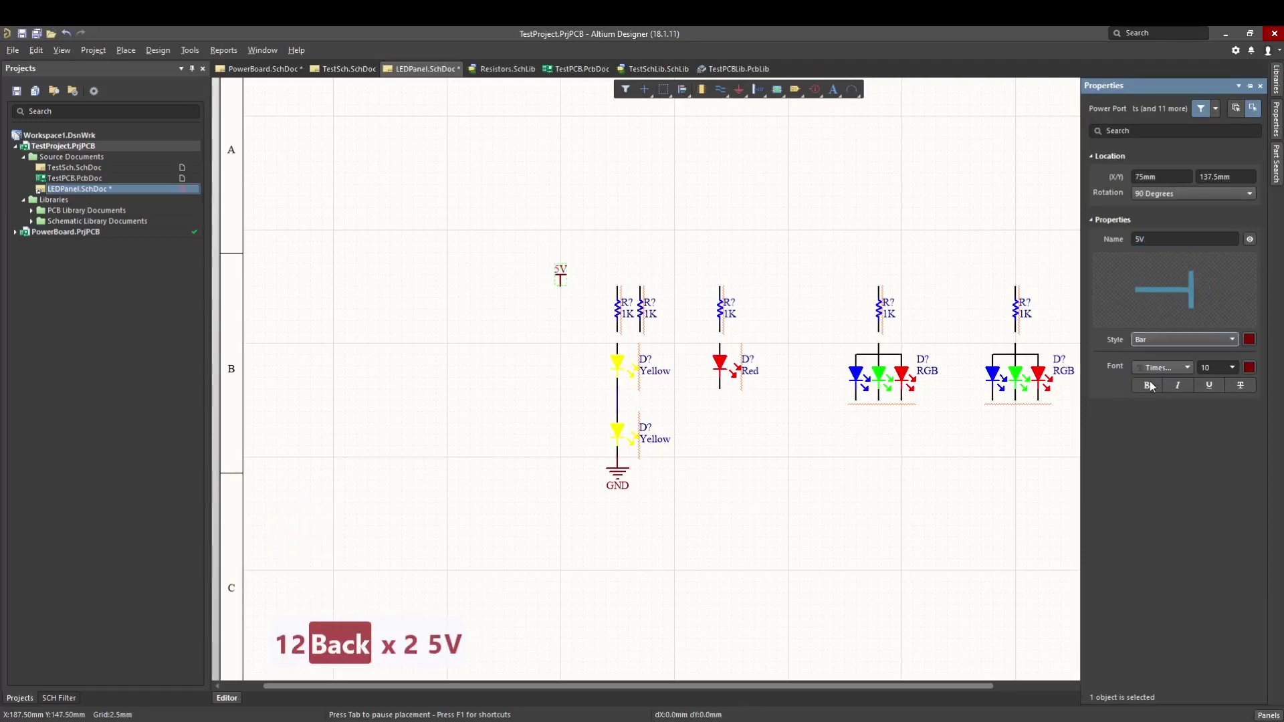
left_click(516, 252)
Step: Wire the 5V power port to the leftmost resistor and connect that resistor to the upper yellow LED
key("p")
key("w")
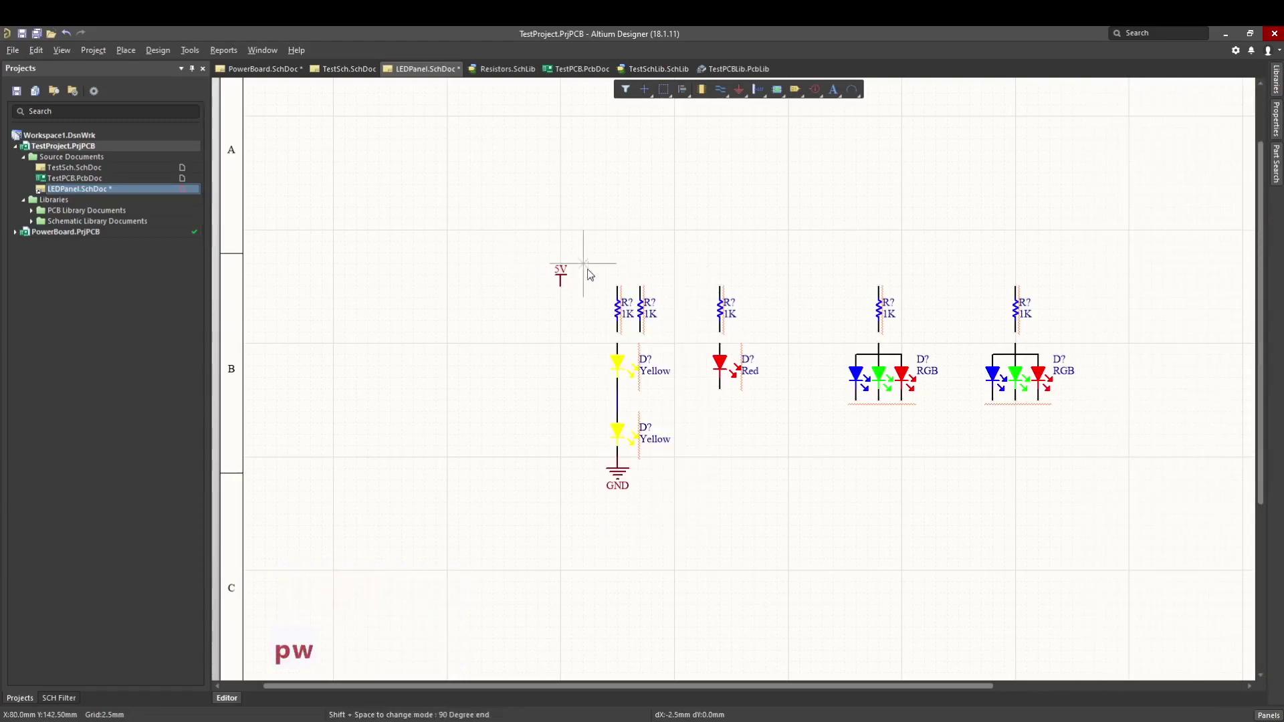
left_click(617, 287)
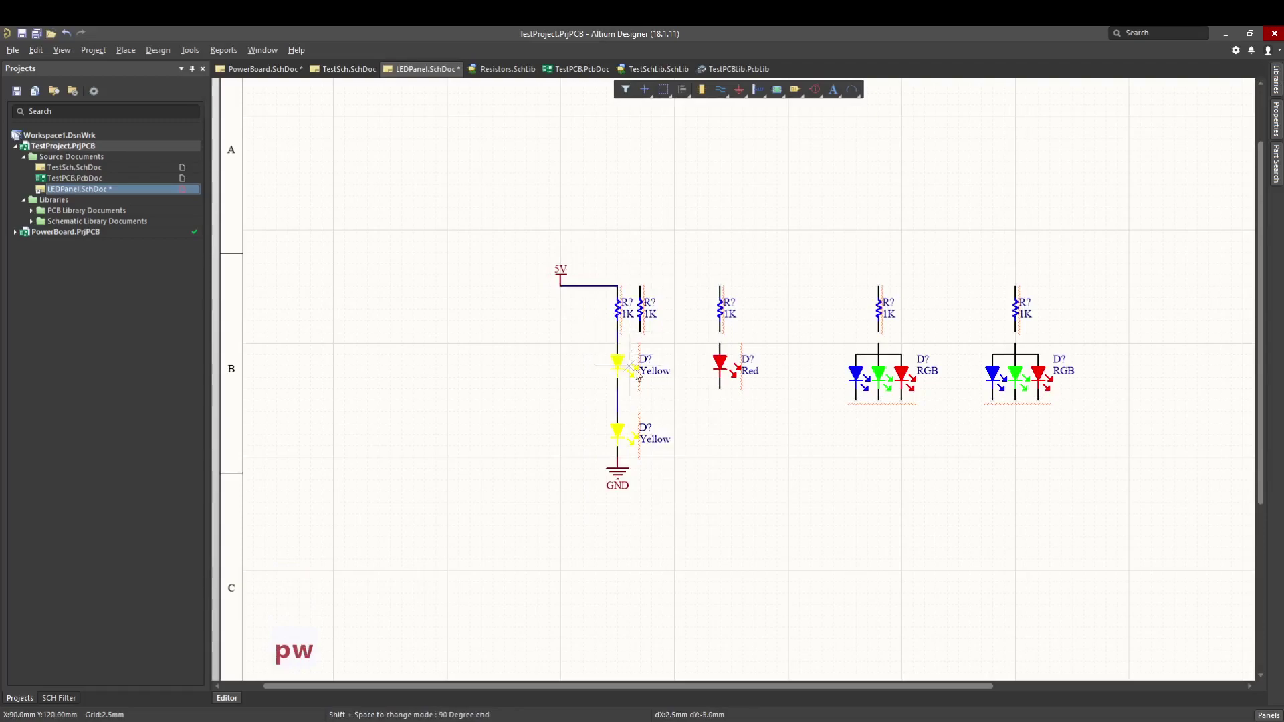
key("Escape")
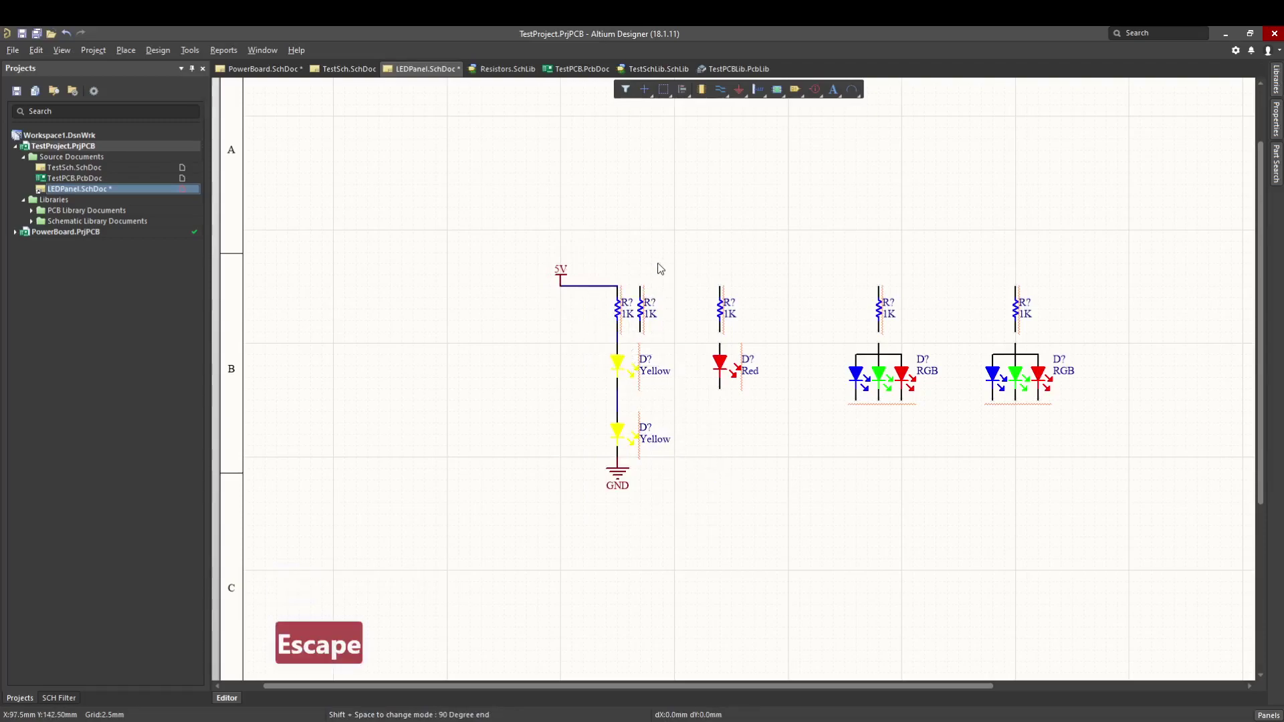
Step: Delete the spare 1K resistor between the yellow and red LED branches and save the LEDPanel sheet
left_click_drag(643, 318, 674, 338)
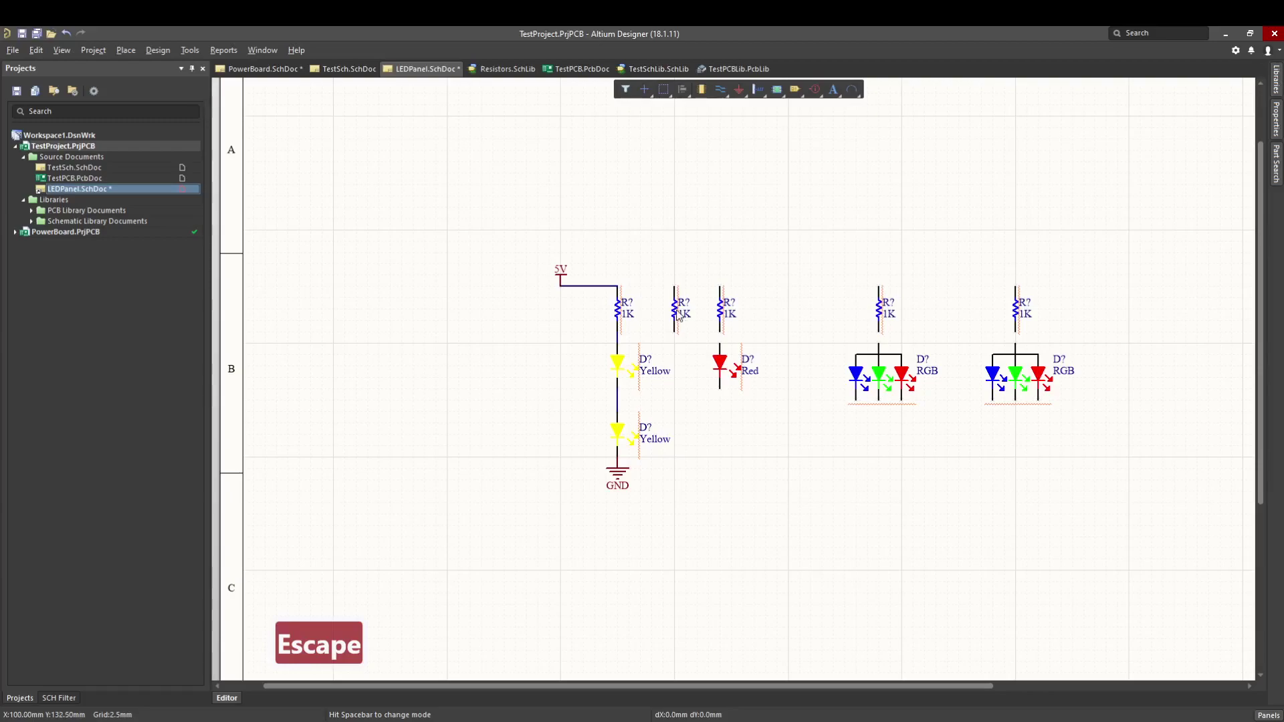
key("Delete")
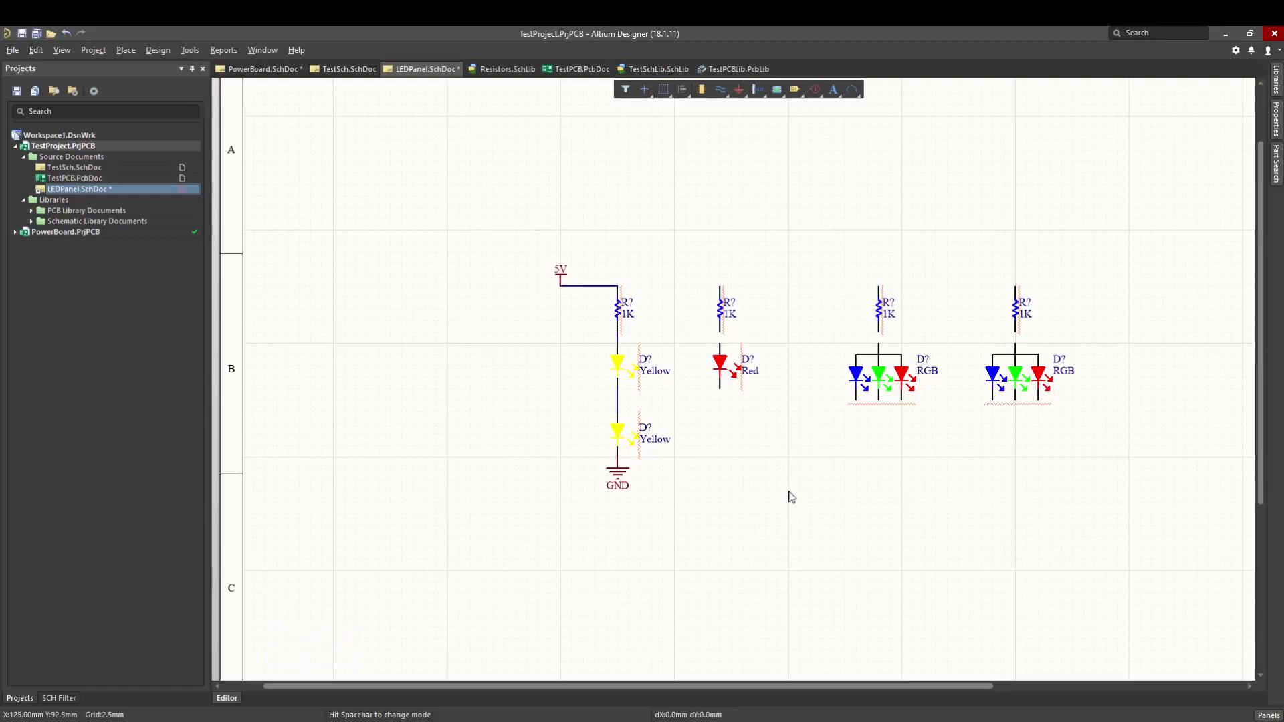
key("ctrl+s")
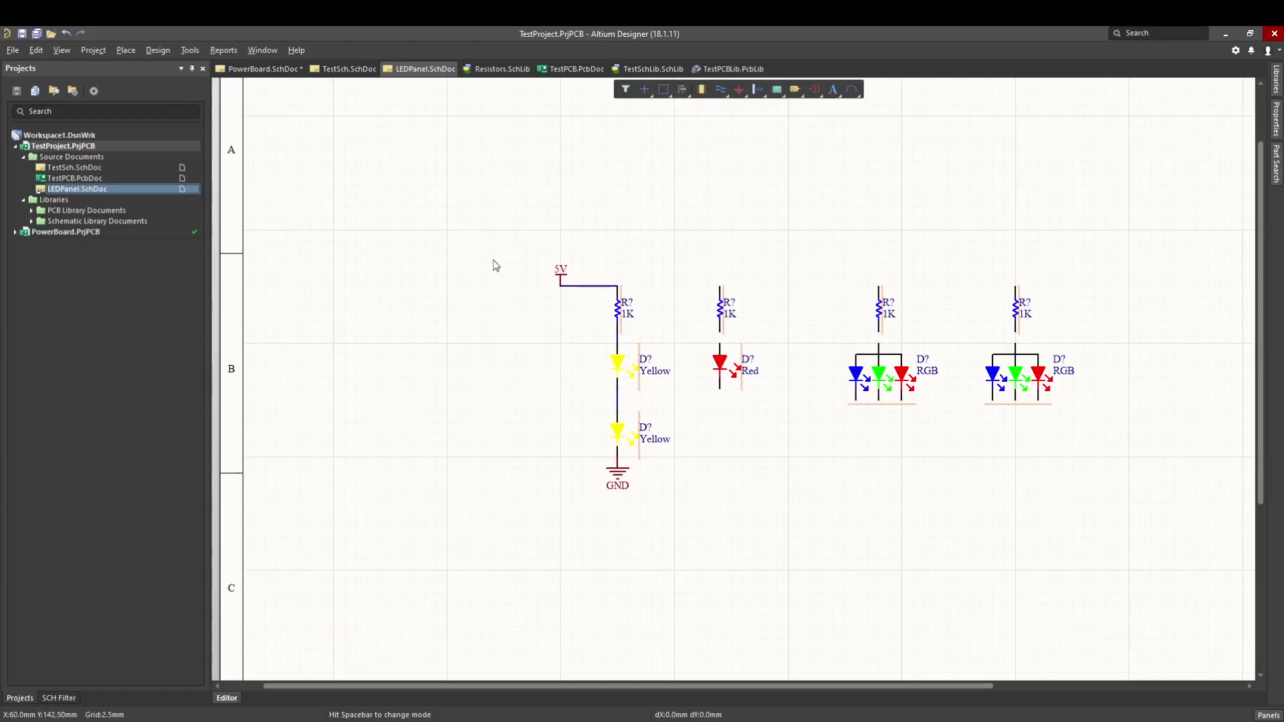
Step: Examine the 5V power ports and the FB net on the TestSch.SchDoc buck converter sheet
double_click(562, 271)
left_click(626, 264)
left_click(70, 168)
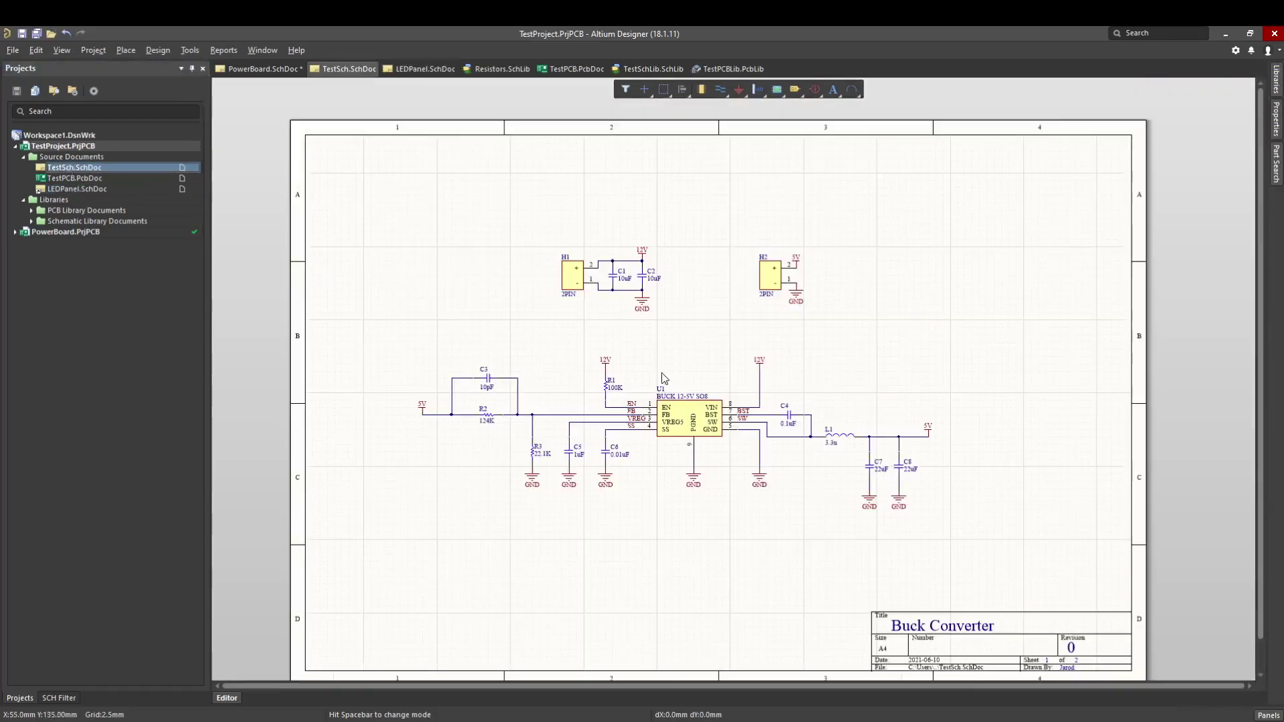
scroll(943, 439, "up", 2, "ctrl")
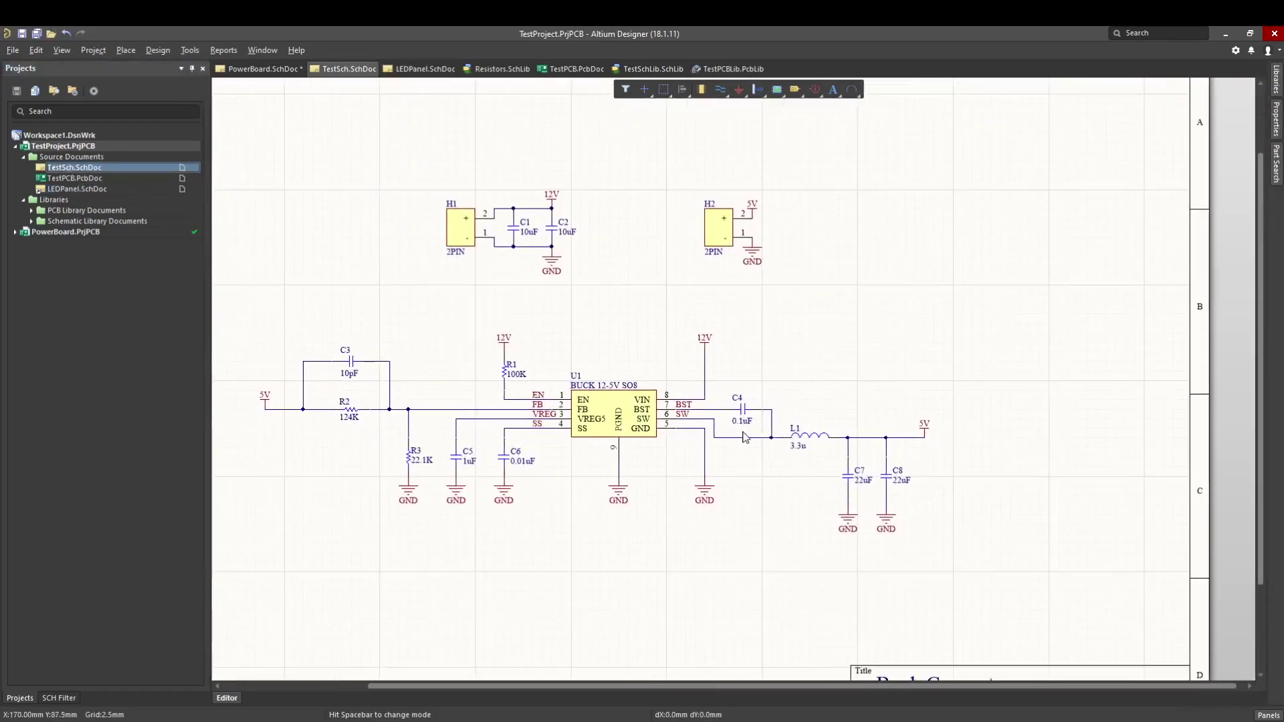
scroll(716, 434, "up", 1, "ctrl")
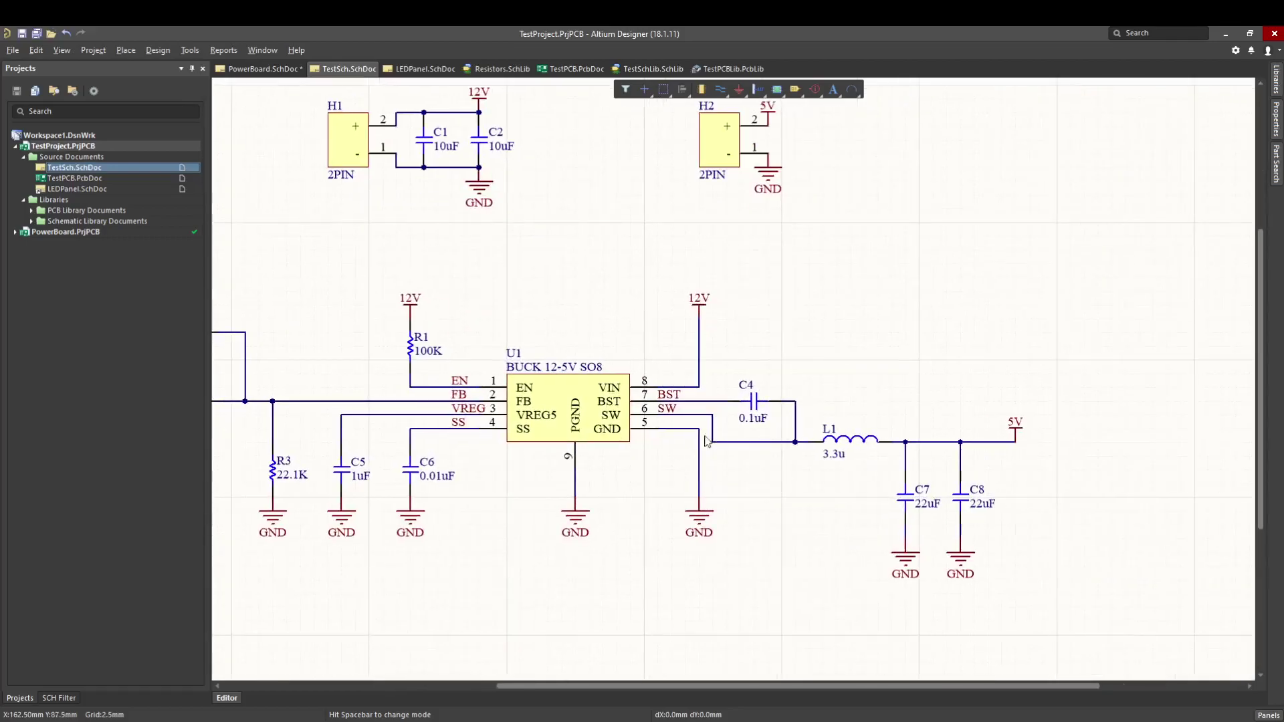
right_click_drag(662, 456, 872, 427)
left_click(518, 369)
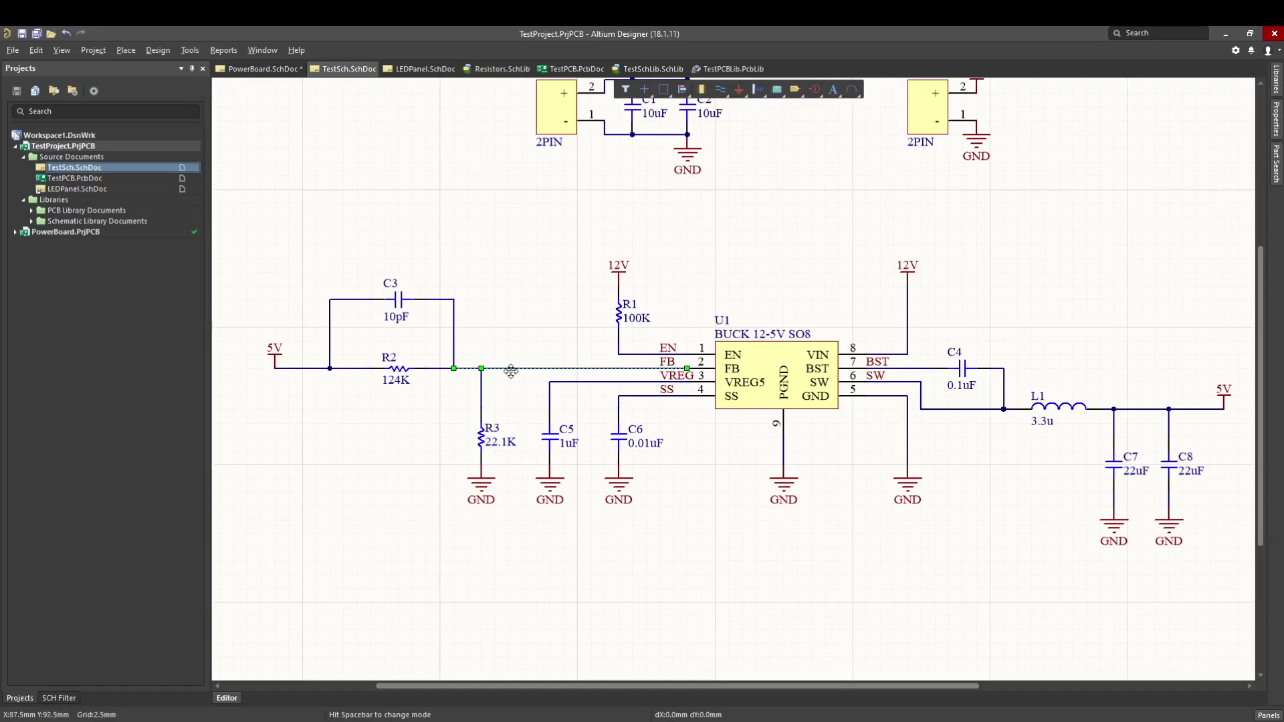
Step: On the LEDPanel sheet, run a wire up from the red LED's resistor and wire the resistor to the LED's anode
double_click(75, 189)
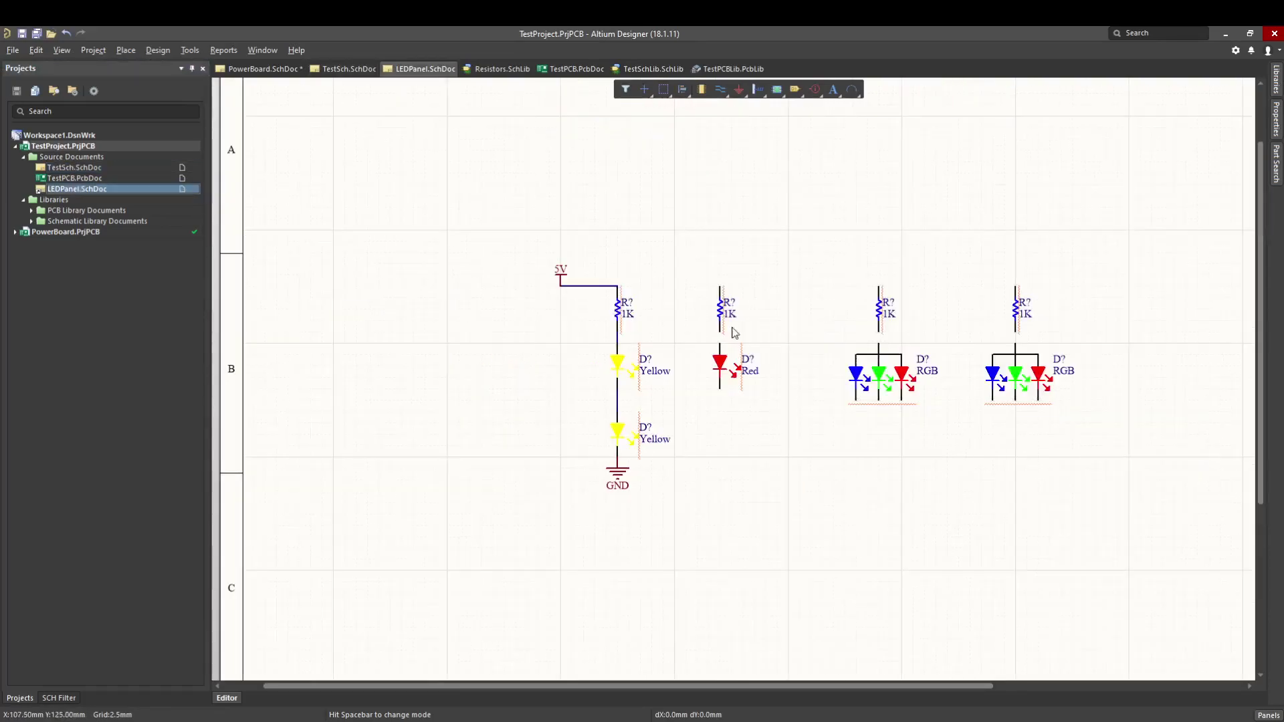
middle_click_drag(738, 283, 768, 209)
right_click(767, 195)
key("p")
key("w")
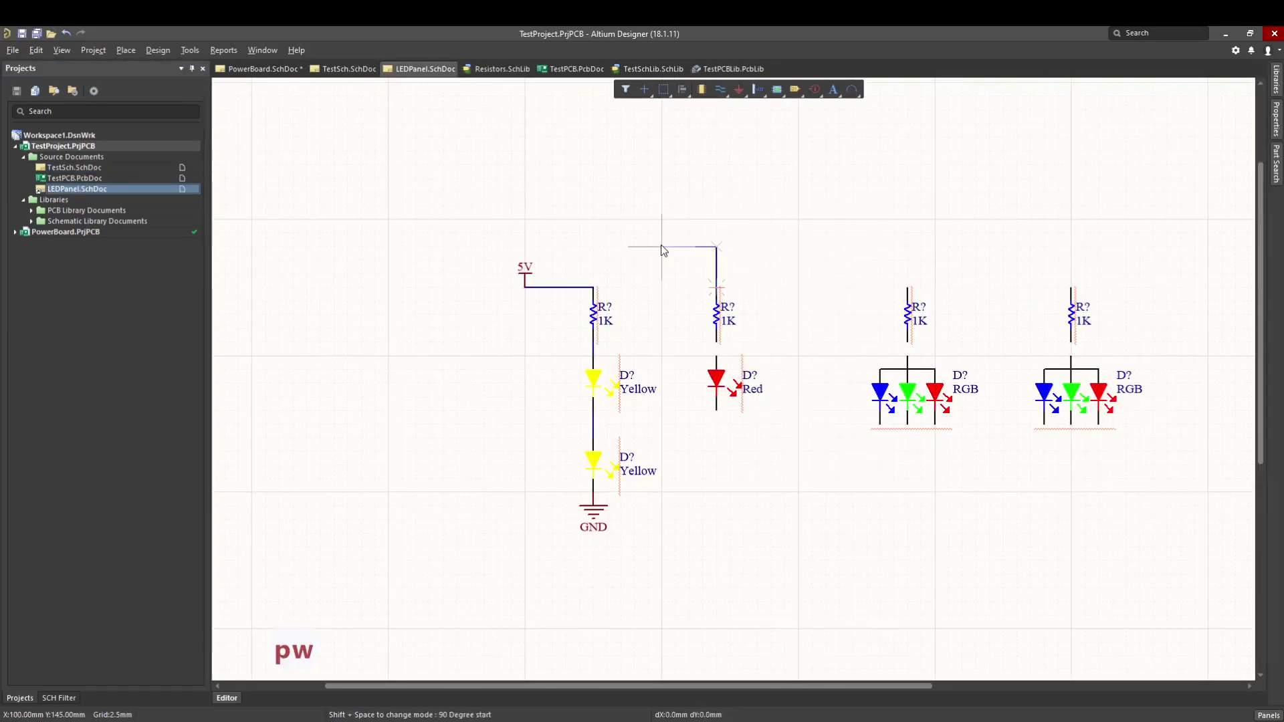
key("Escape")
left_click(716, 342)
left_click(716, 356)
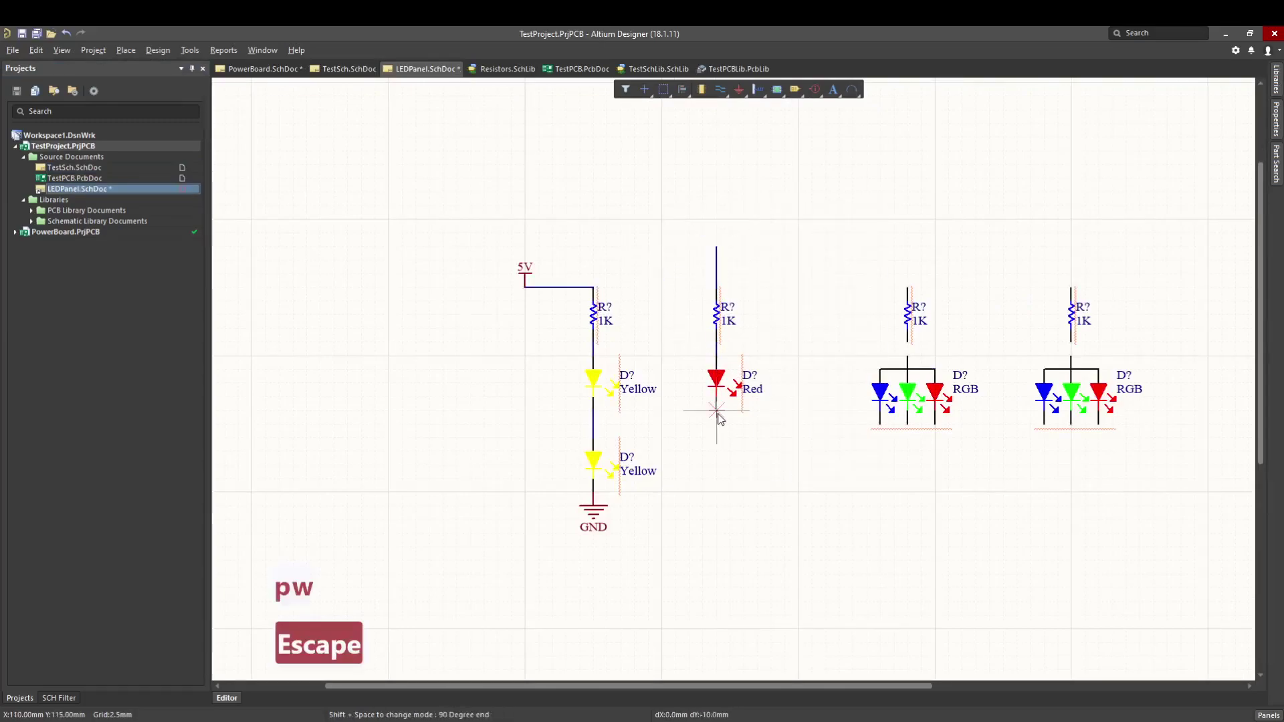
Step: Extend a wire down from the red LED's cathode and place a GND power port at its end
left_click(716, 409)
left_click(716, 452)
key("Escape")
key("Escape")
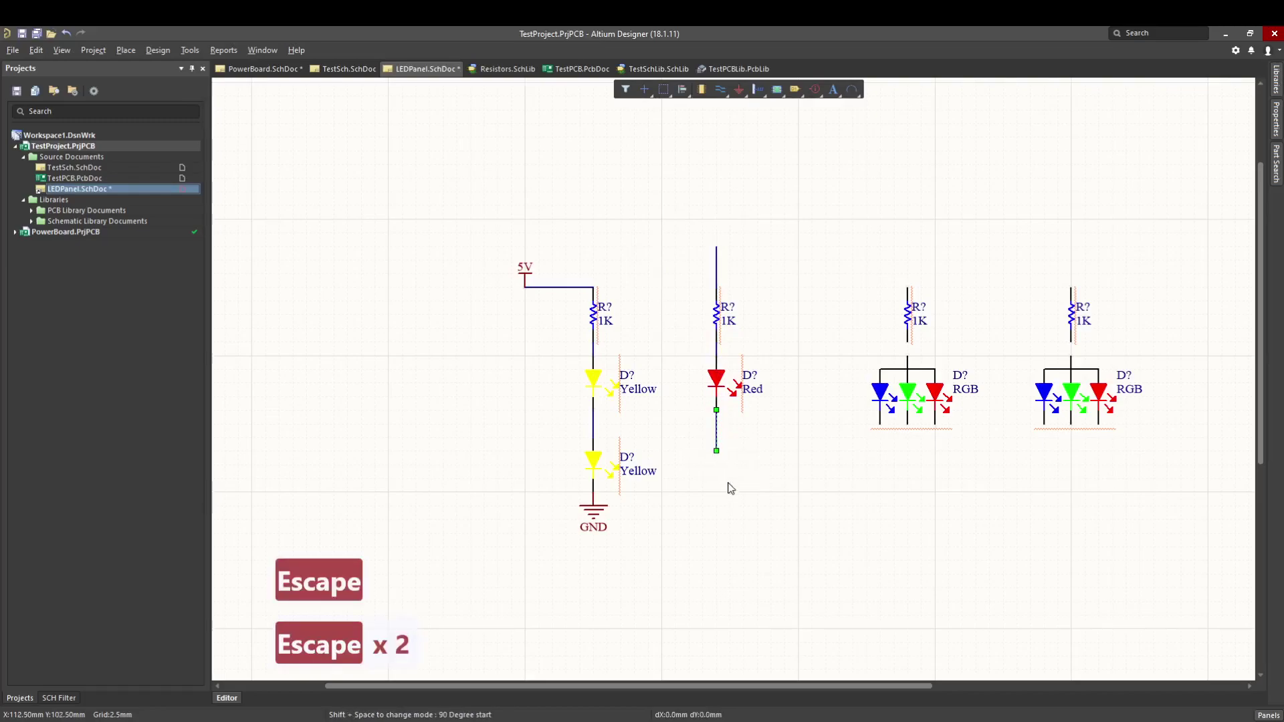
key("p")
key("o")
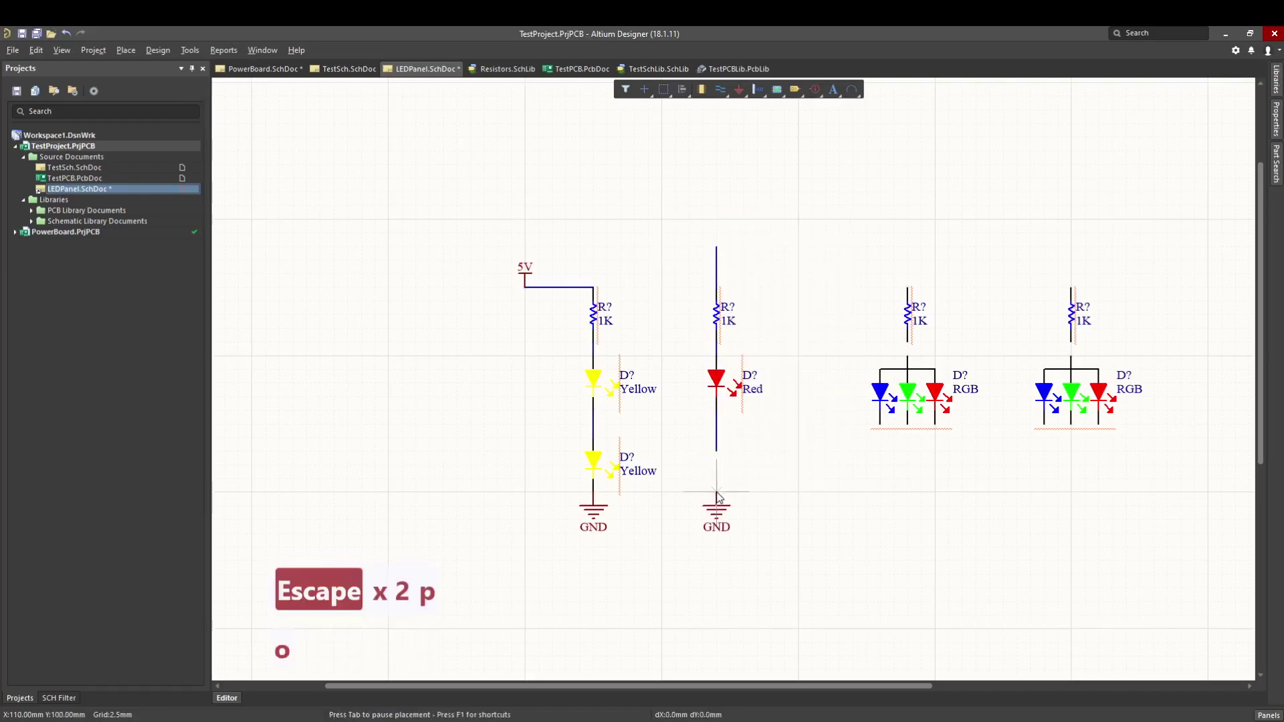
left_click(716, 452)
key("Escape")
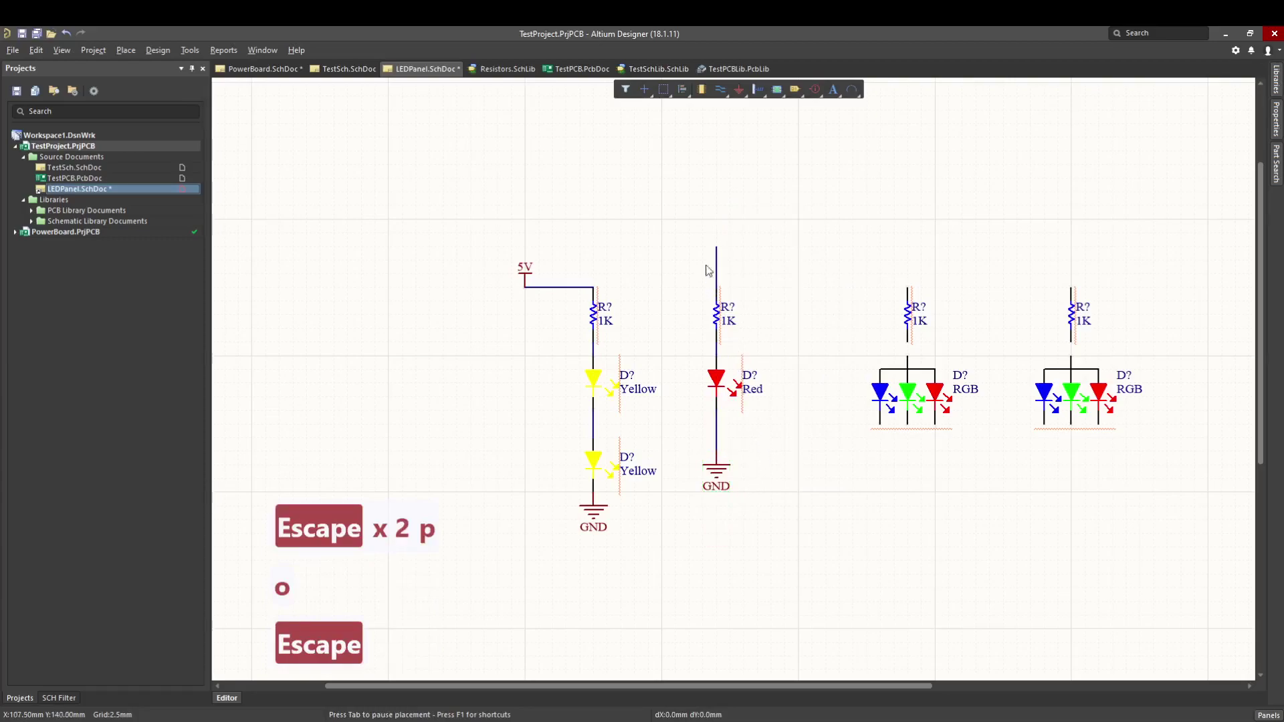
Step: Extend the wire above the red LED's resistor about 10 mm to the left
key("p")
key("w")
left_click(662, 247)
left_click(716, 246)
key("Escape")
Step: Place a net label named FB on the open end of the red LED branch's wire and save the sheet
key("p")
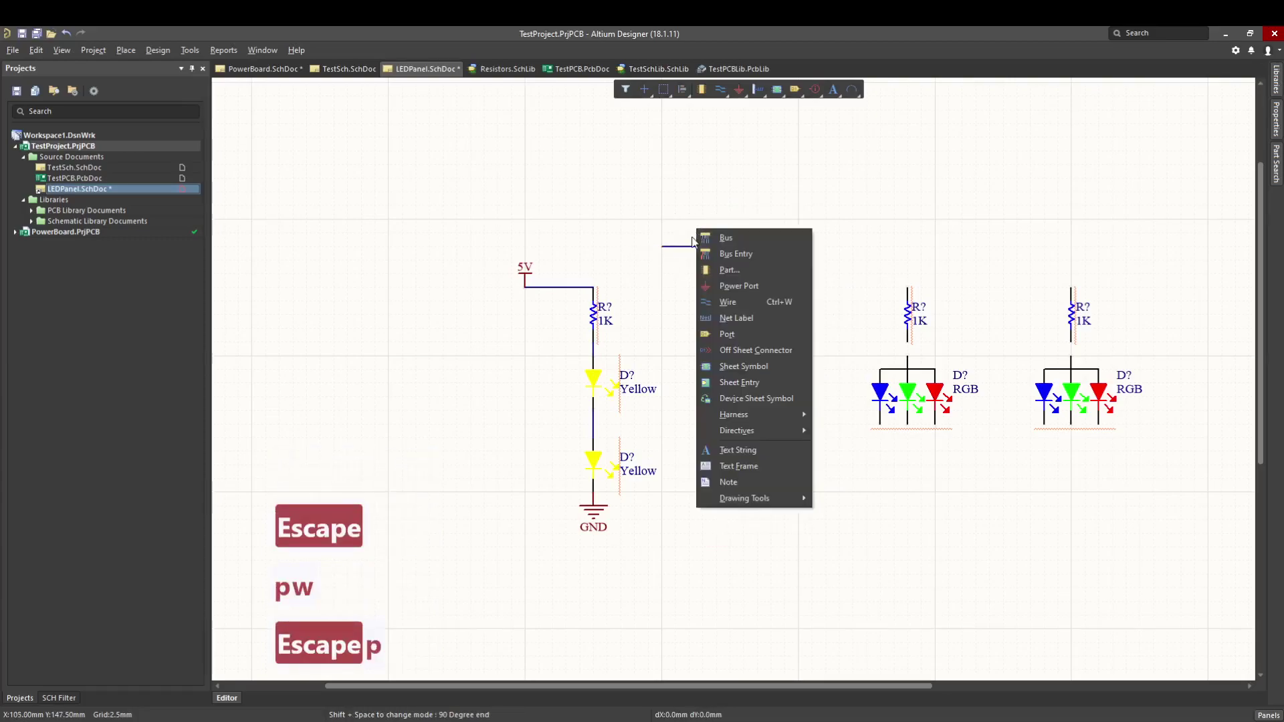
key("n")
left_click(662, 247)
key("Escape")
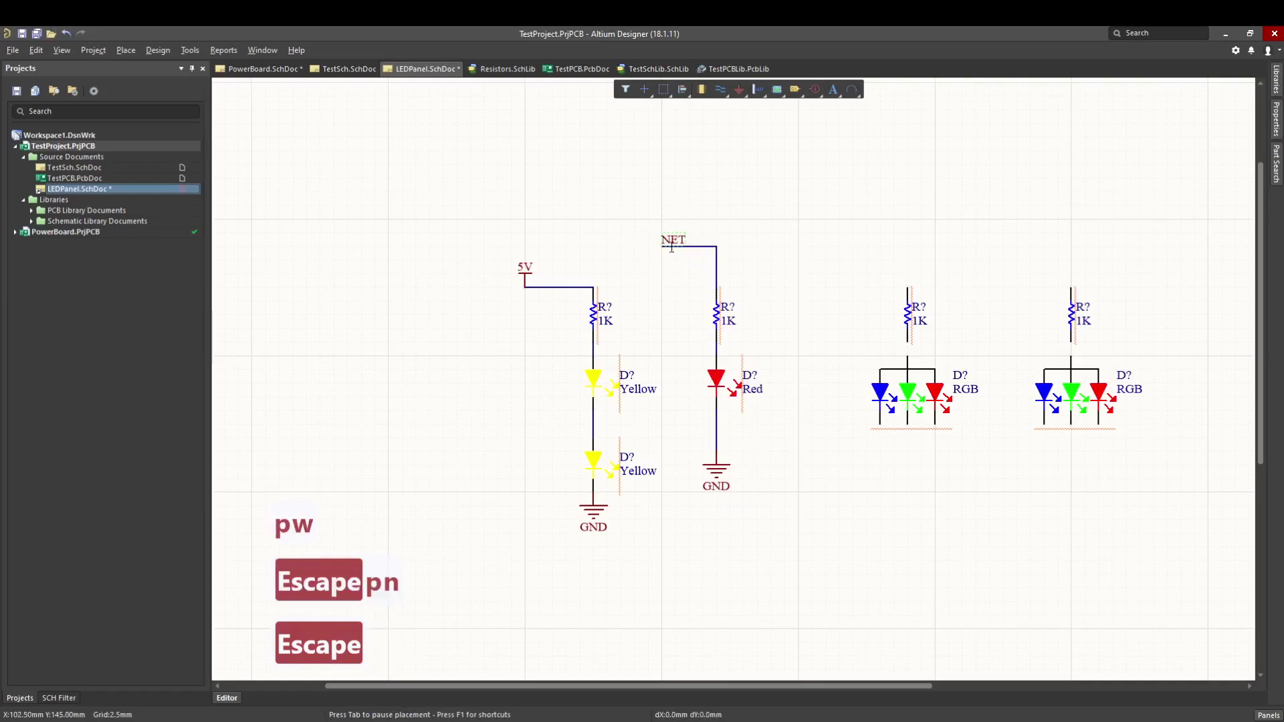
double_click(675, 241)
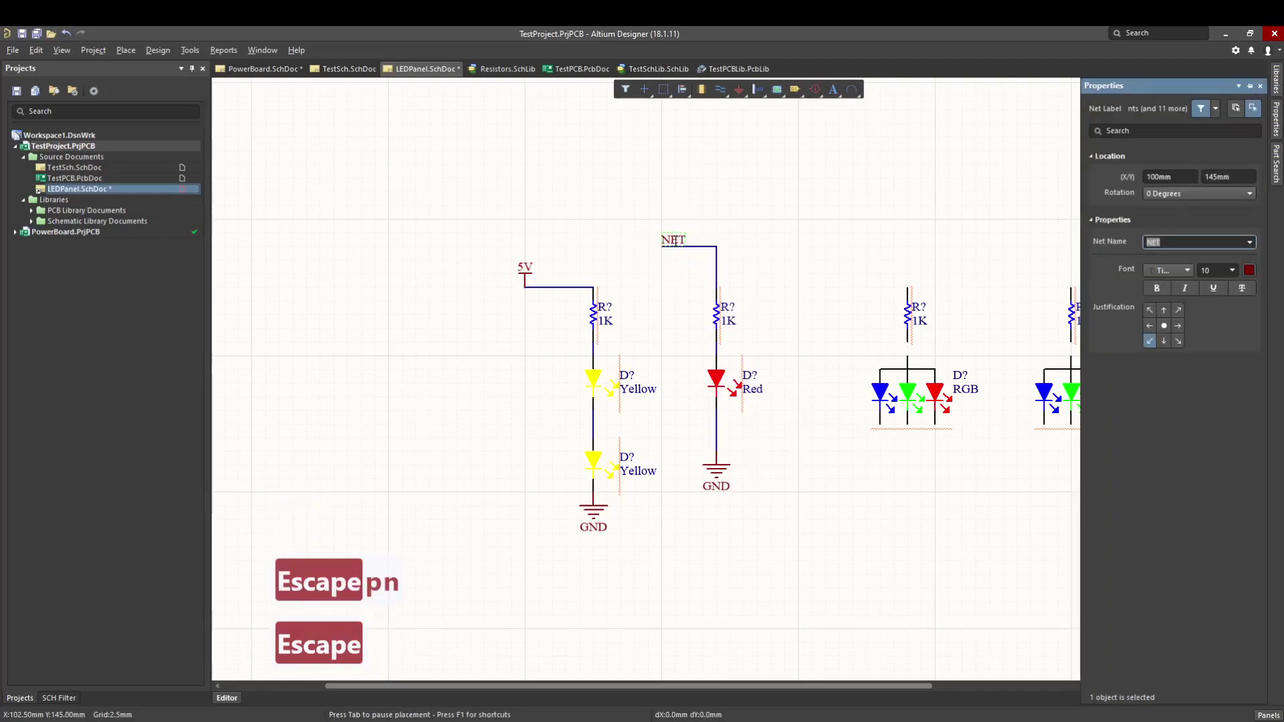
type("FB")
key("Return")
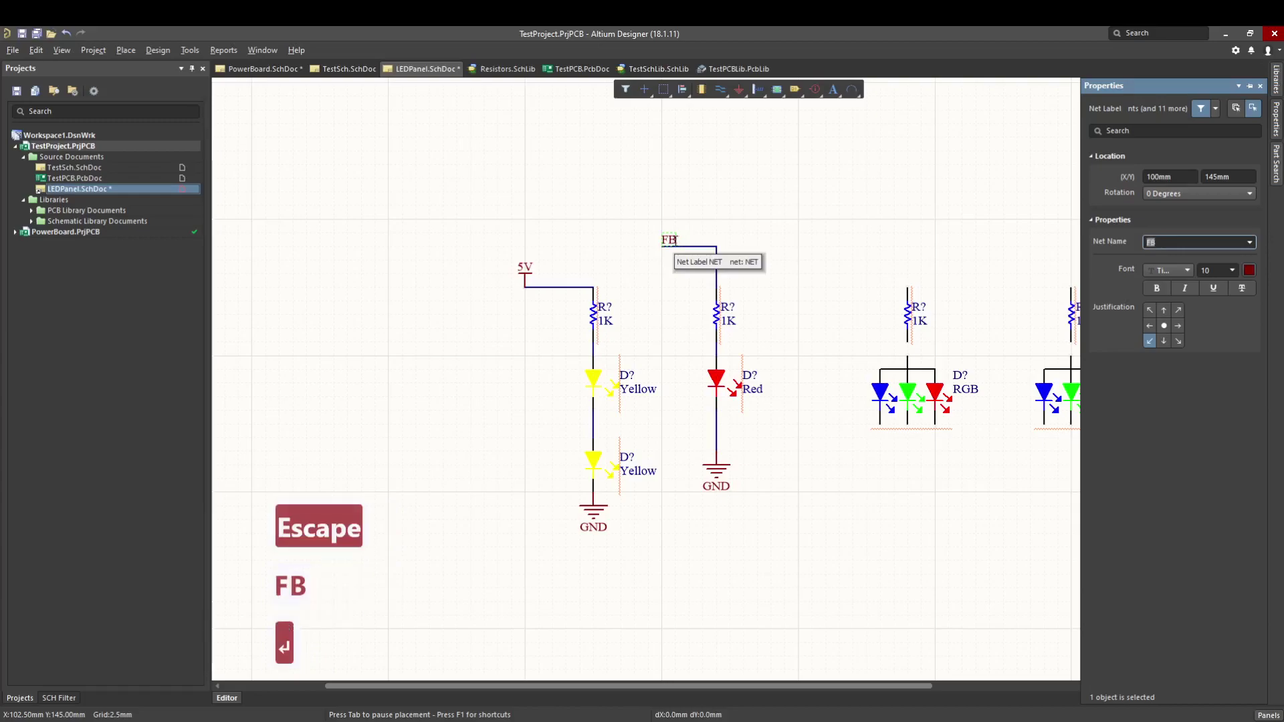
left_click(703, 349)
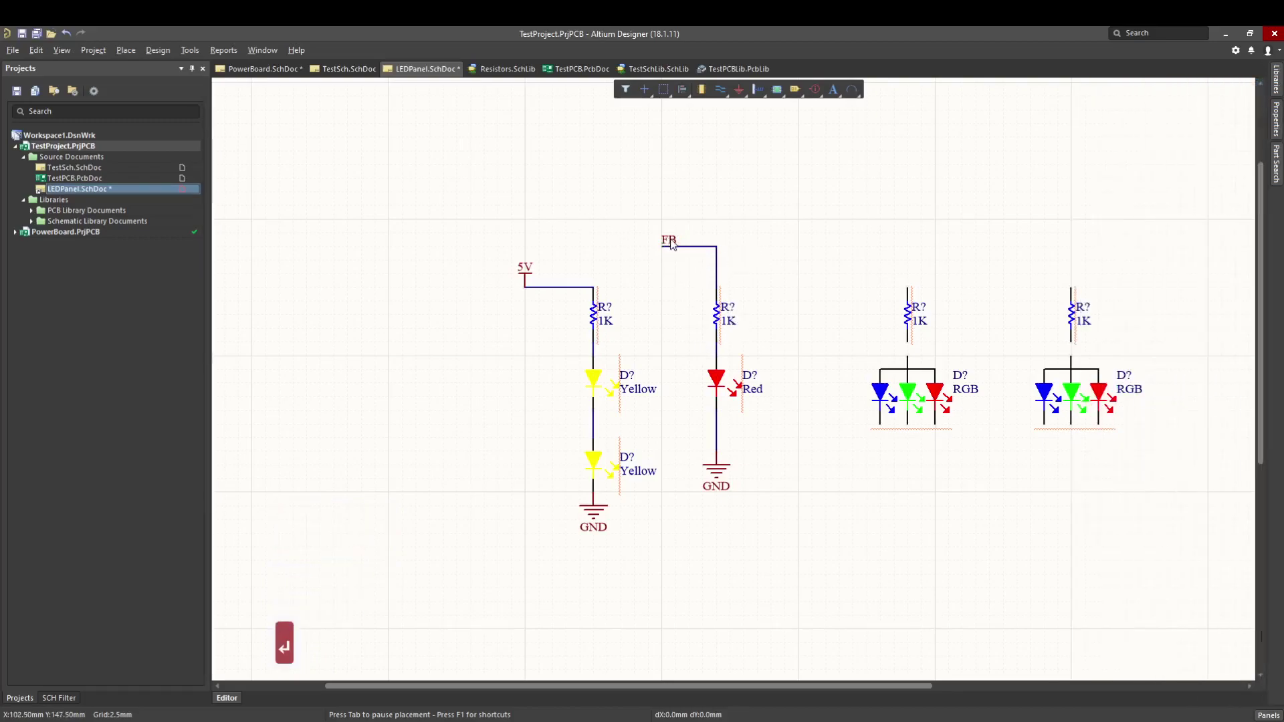
key("ctrl+s")
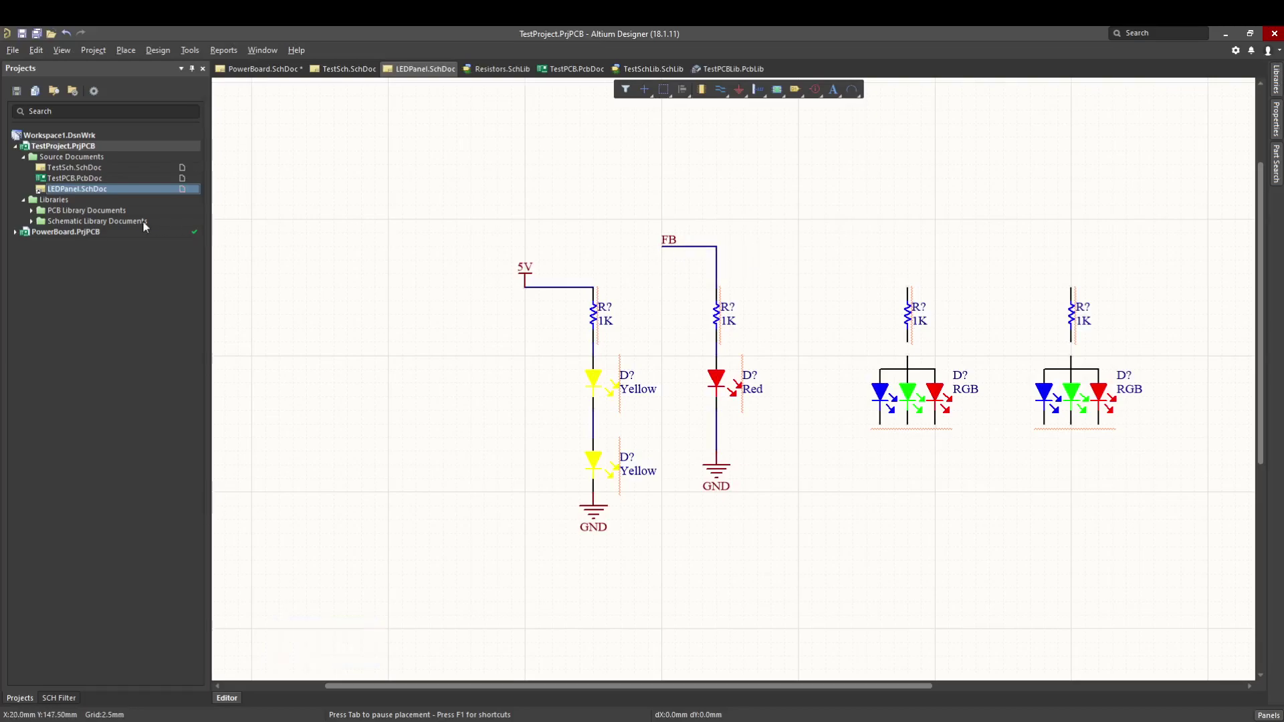
Step: Compare the FB net on TestSch.SchDoc with the FB-labelled wire on the LEDPanel sheet
left_click(88, 169)
left_click(653, 371)
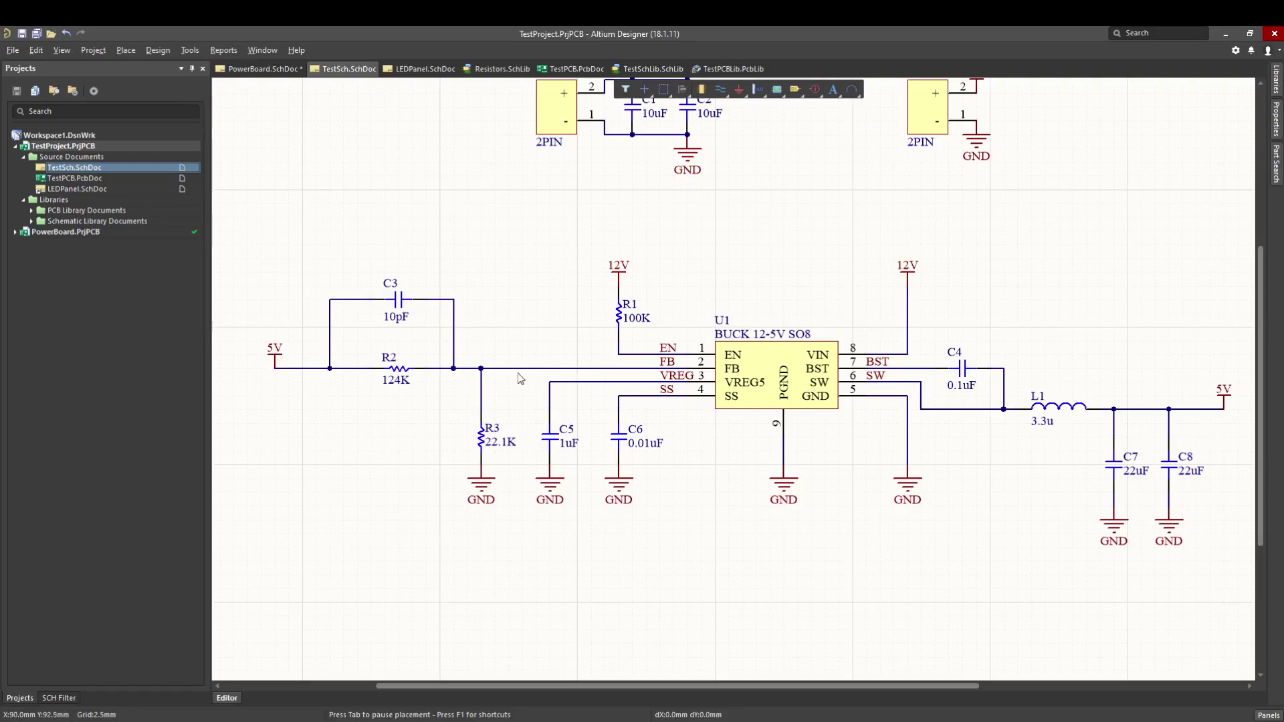
left_click(103, 189)
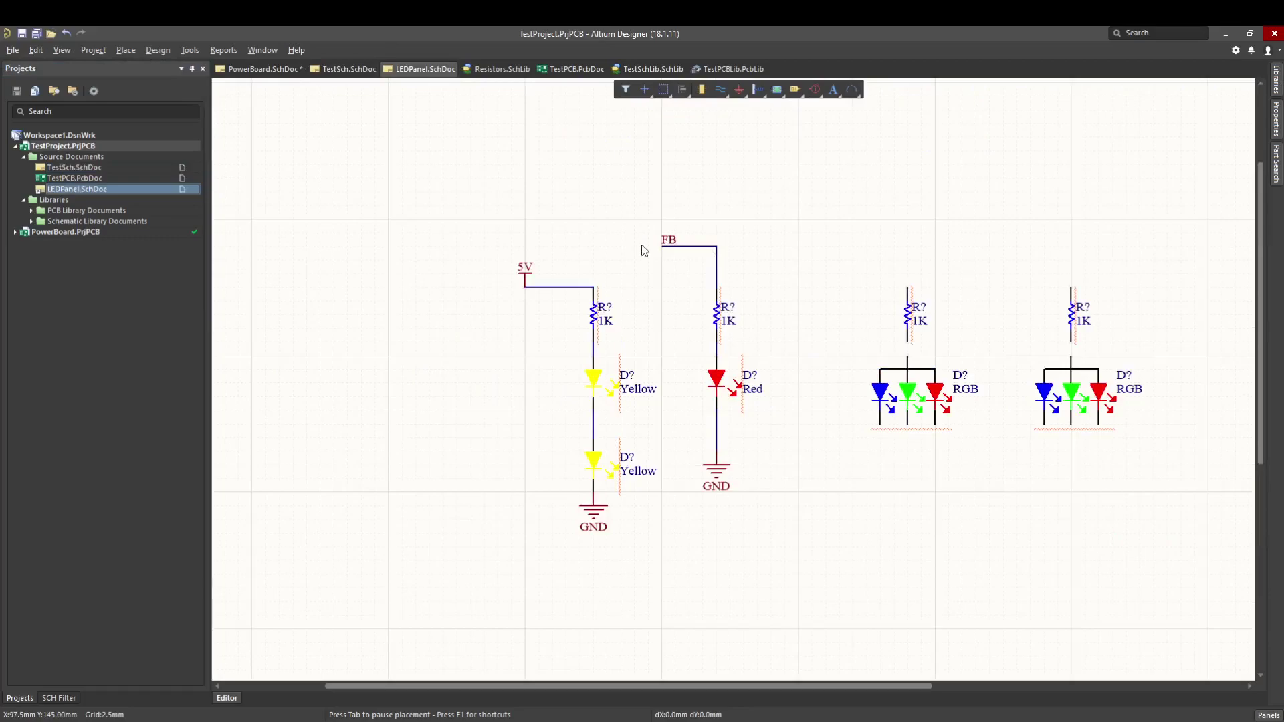
scroll(734, 323, "down", 1, "ctrl")
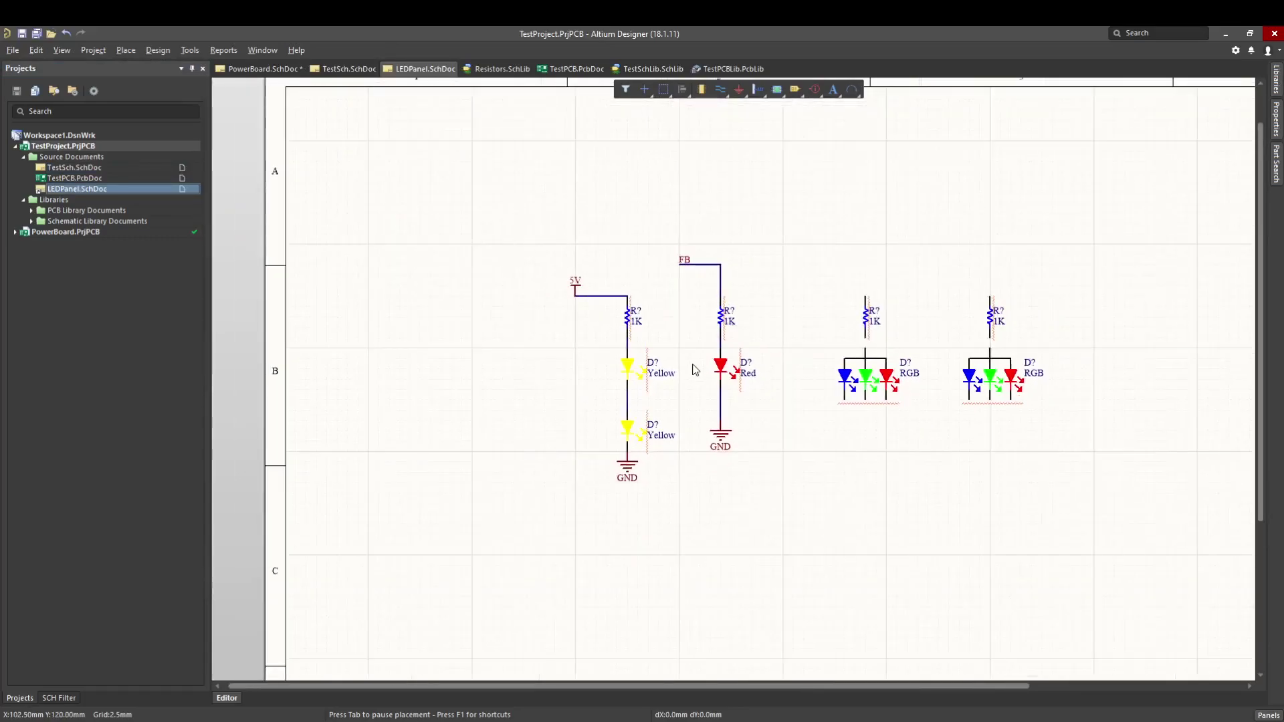
right_click_drag(693, 366, 693, 373)
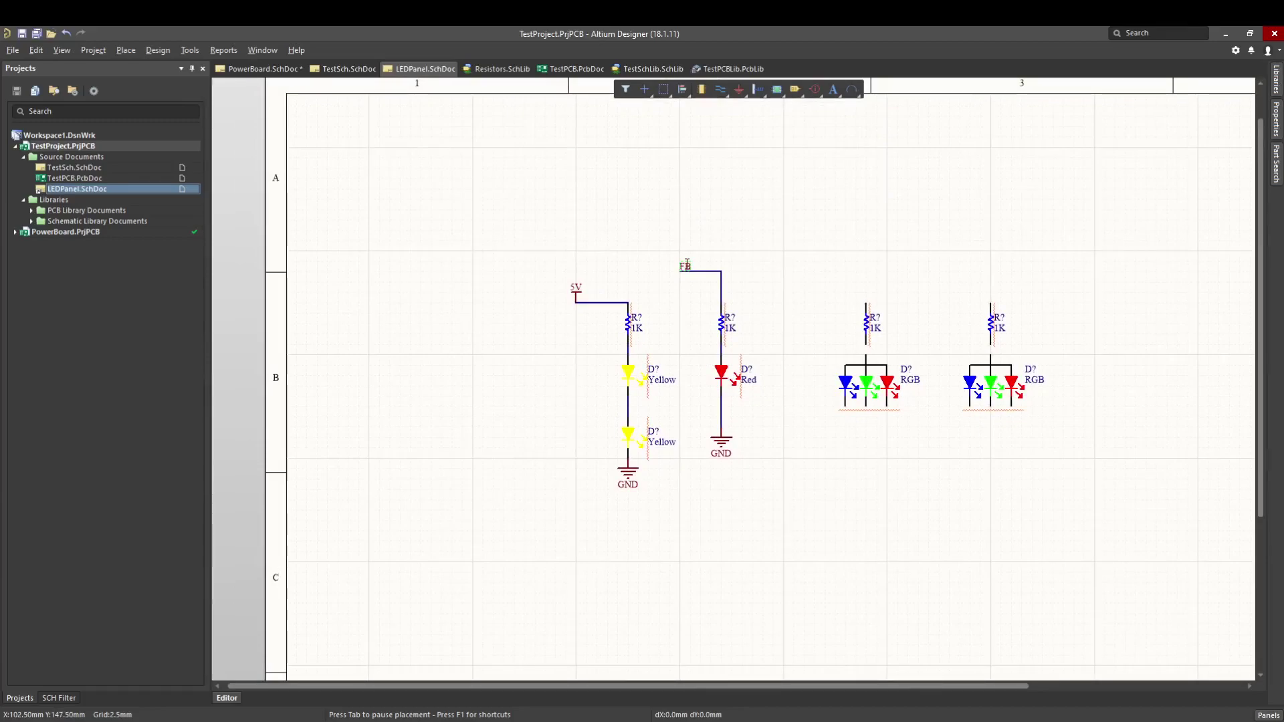
Step: Replace the FB net label with a port about 17.5 mm wide at the open end of the wire
key("Delete")
key("p")
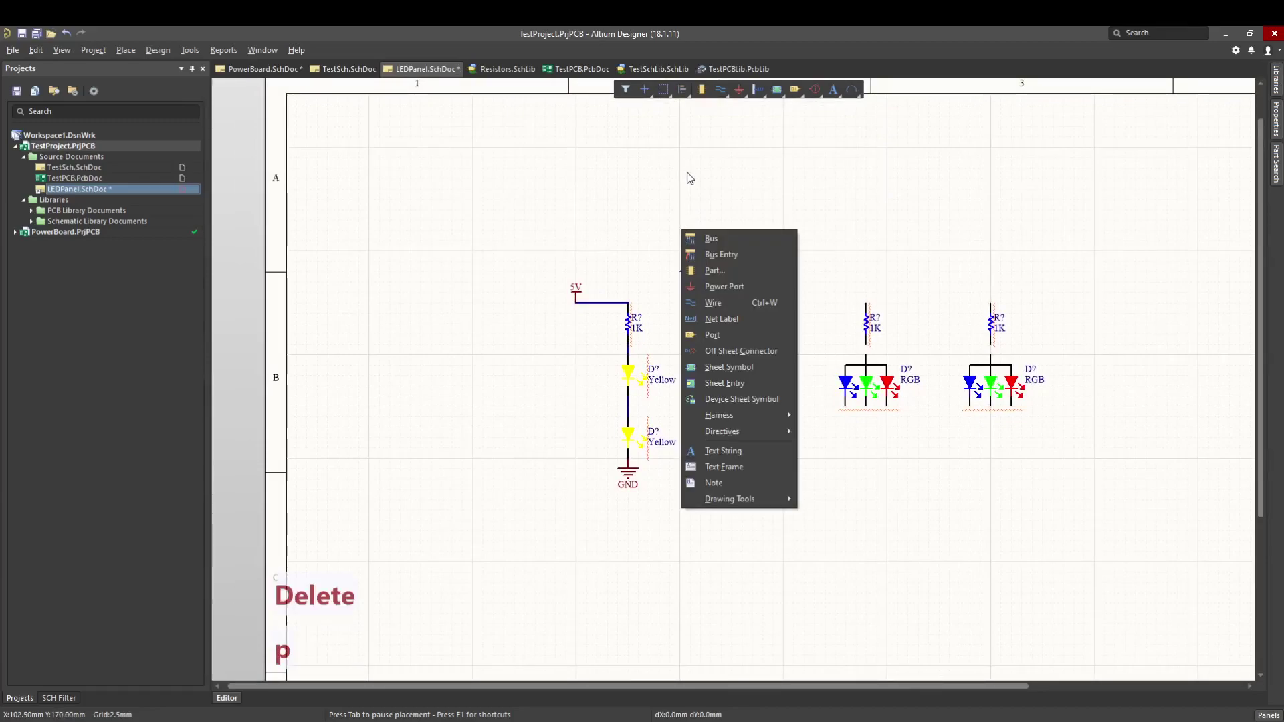
left_click(724, 334)
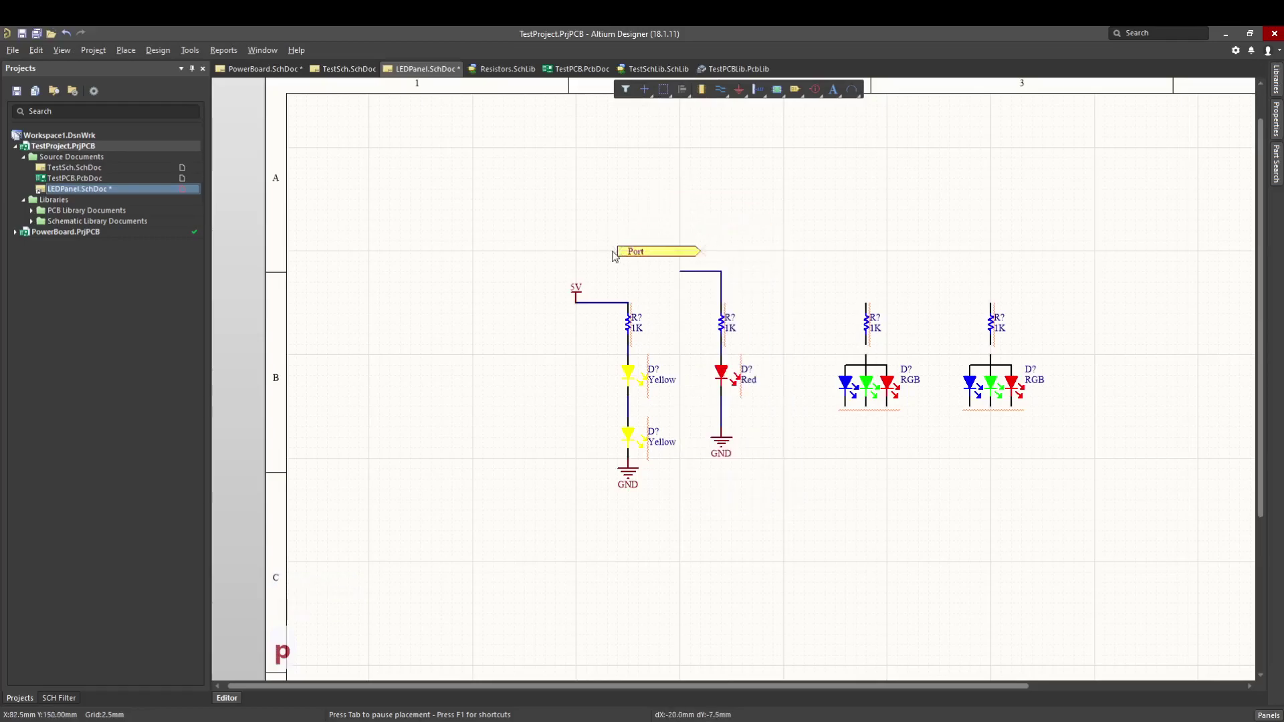
left_click(607, 272)
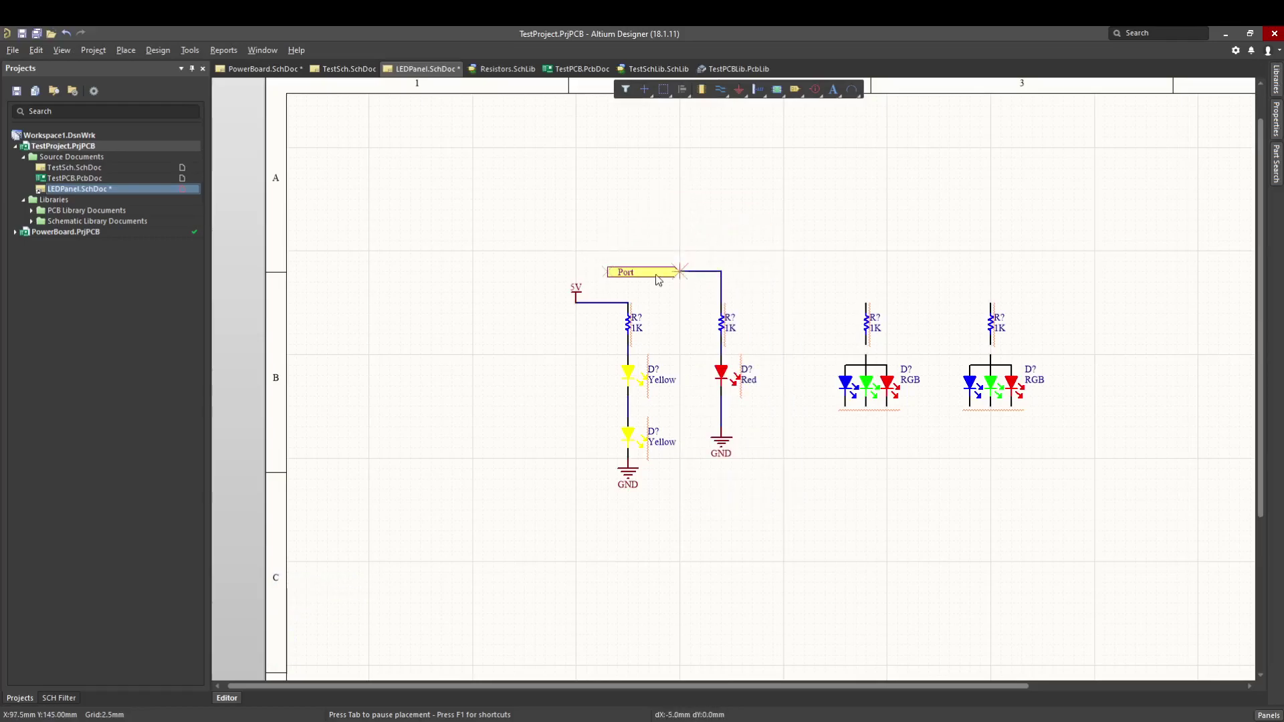
left_click(679, 278)
key("Escape")
Step: Name the red LED branch's port Feedback and copy it
left_click(635, 273)
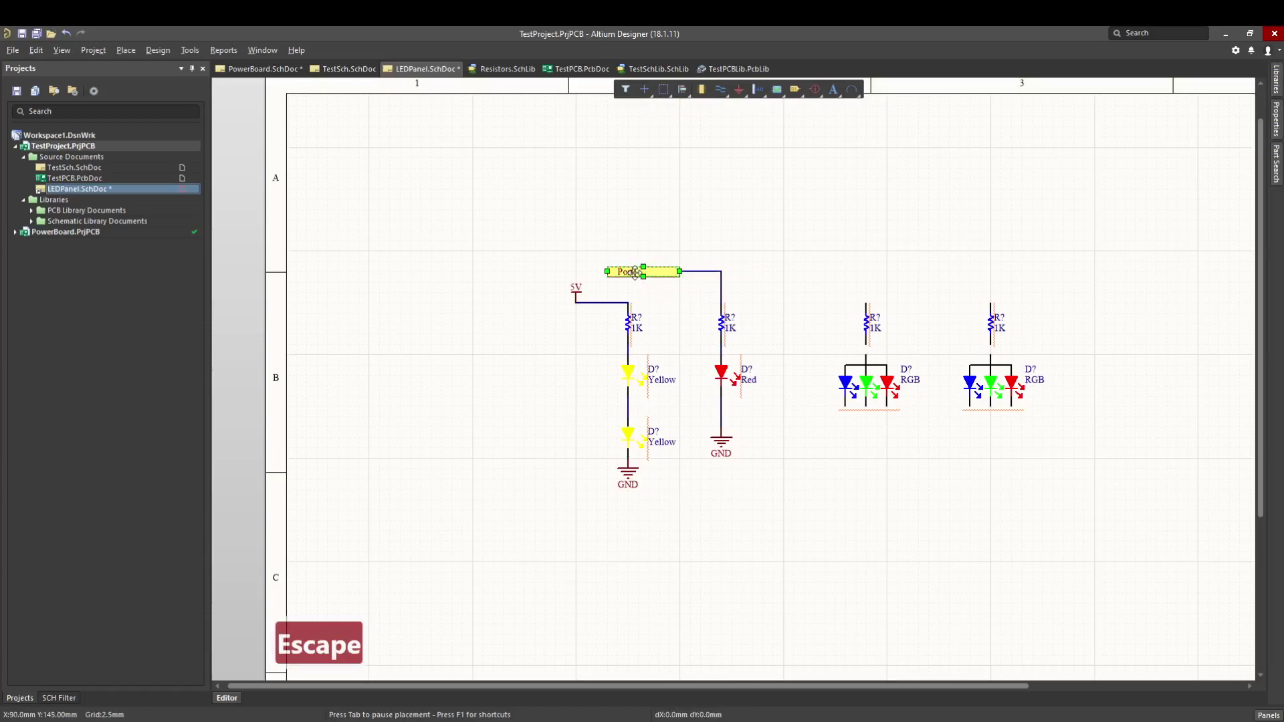
double_click(635, 272)
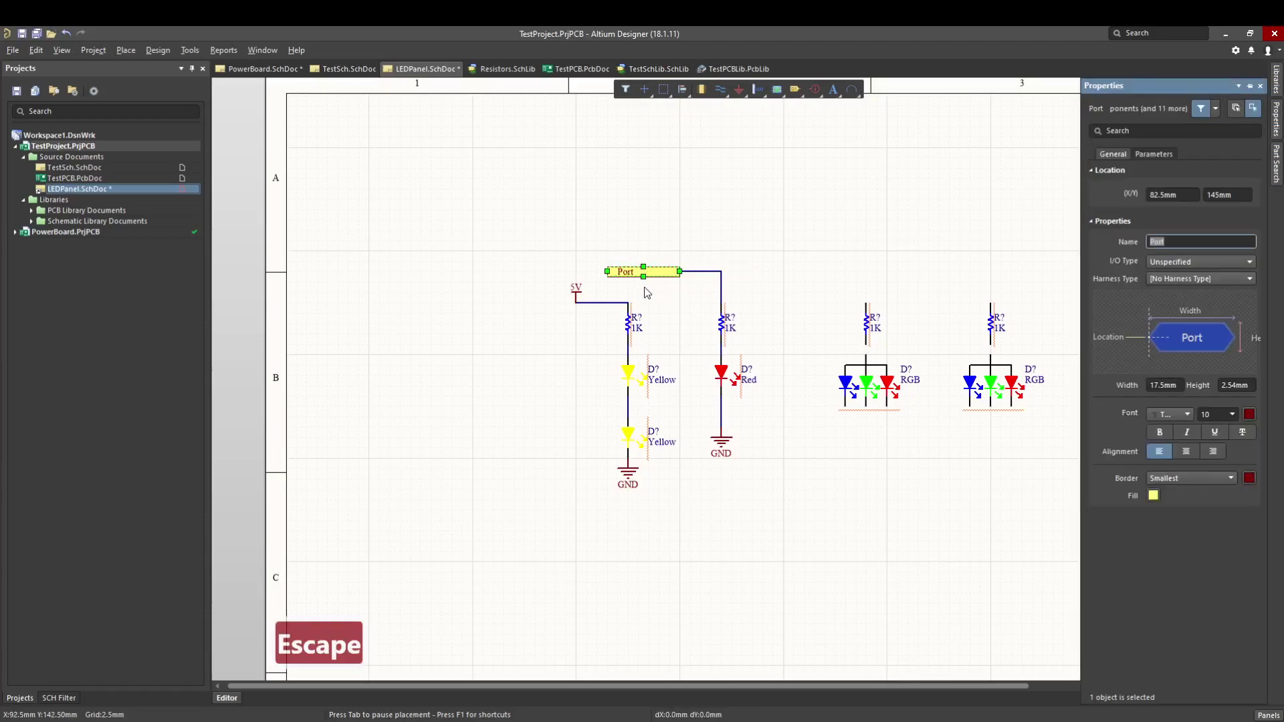
type("FB")
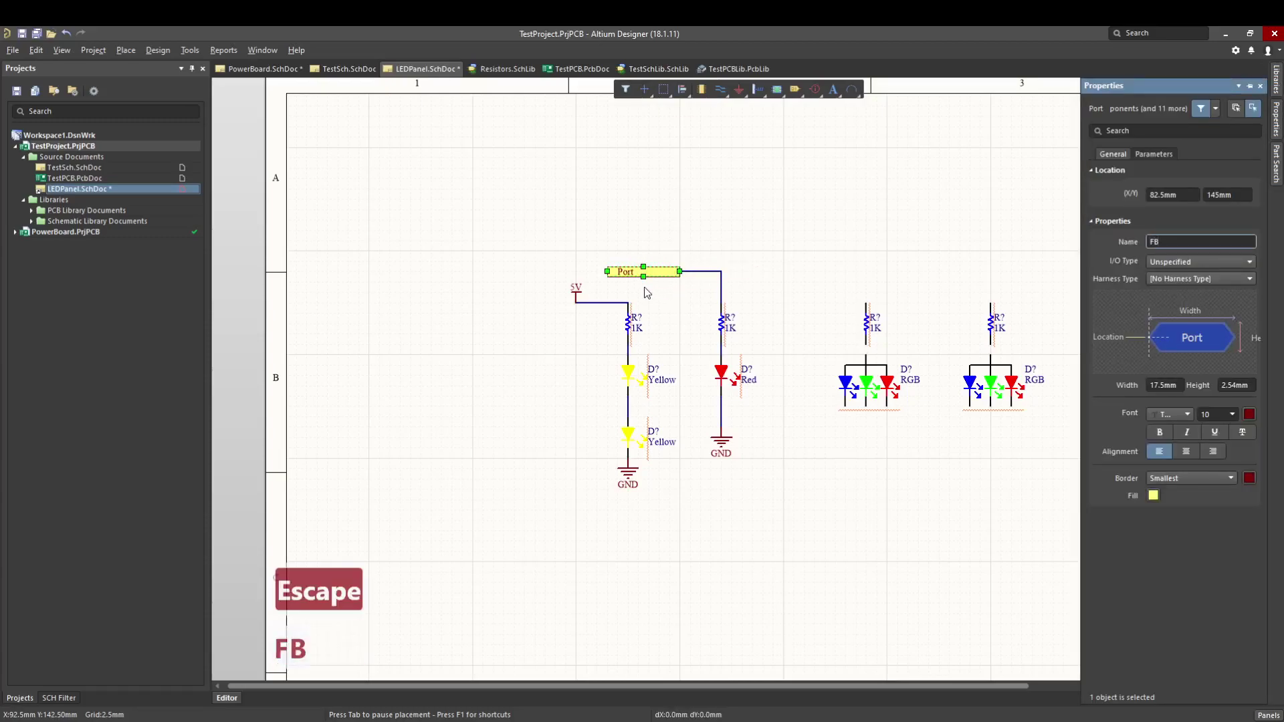
key("BackSpace")
type("eedback")
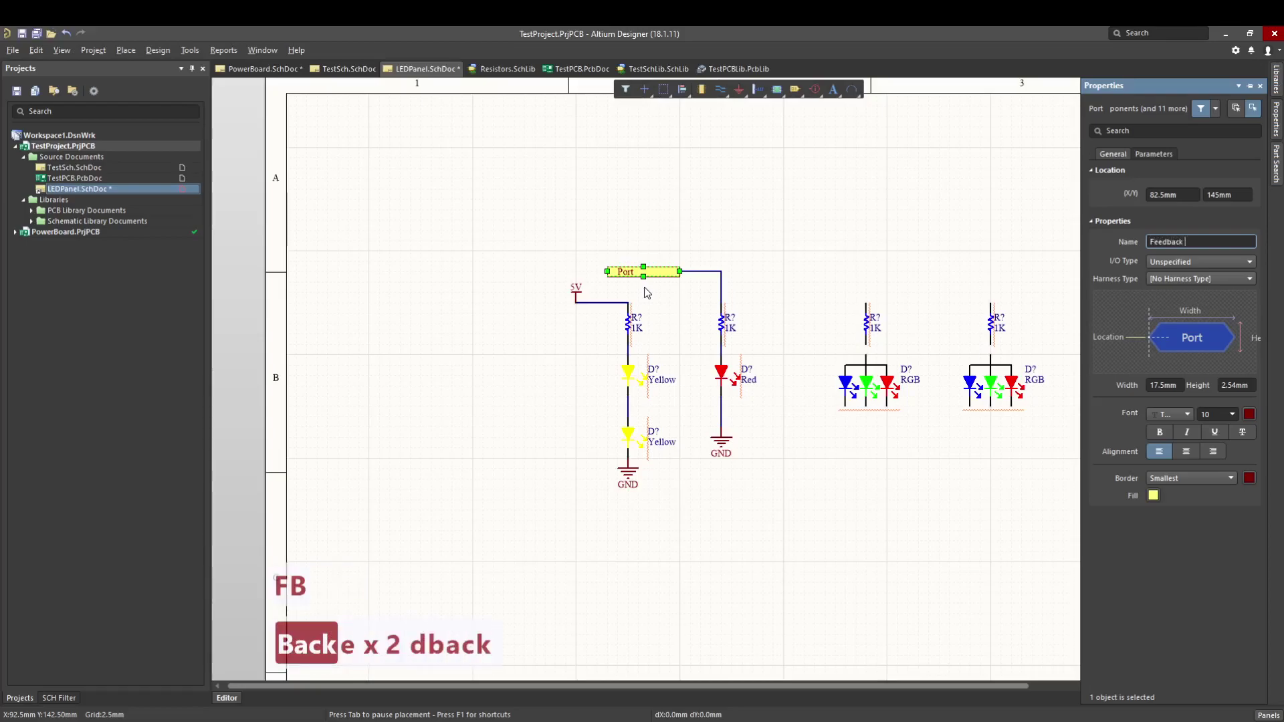
key("Return")
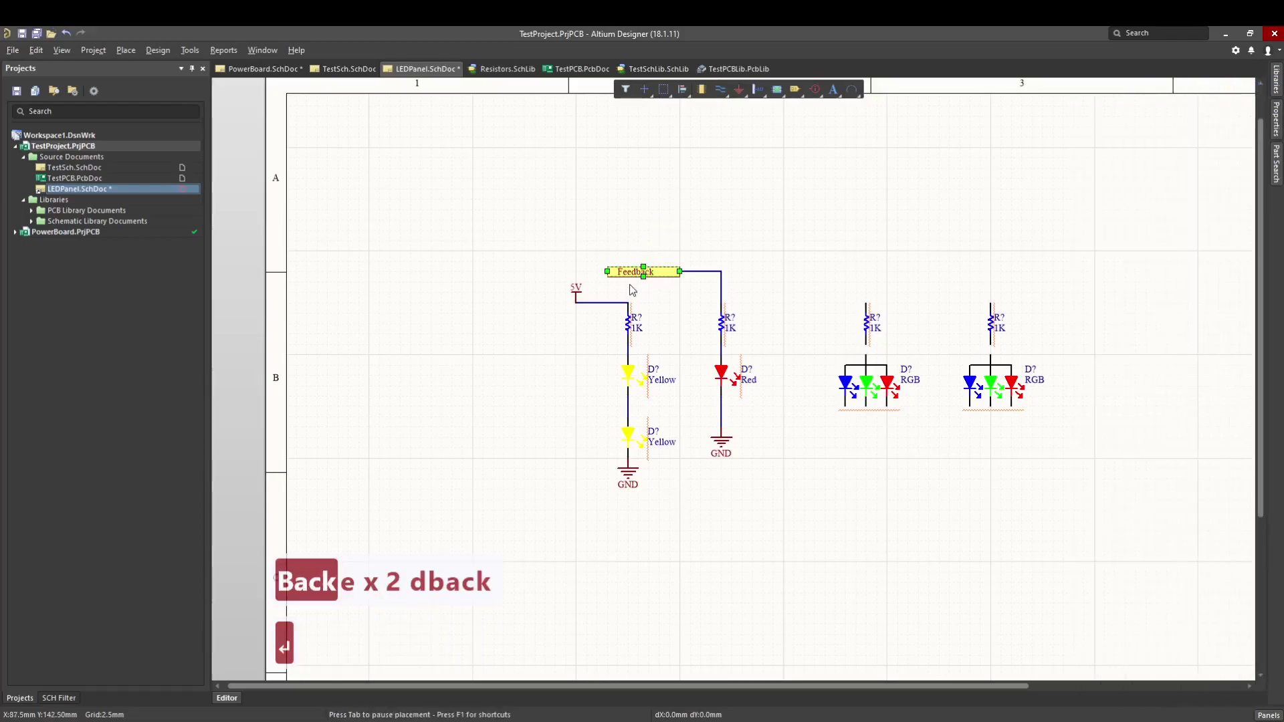
key("ctrl+c")
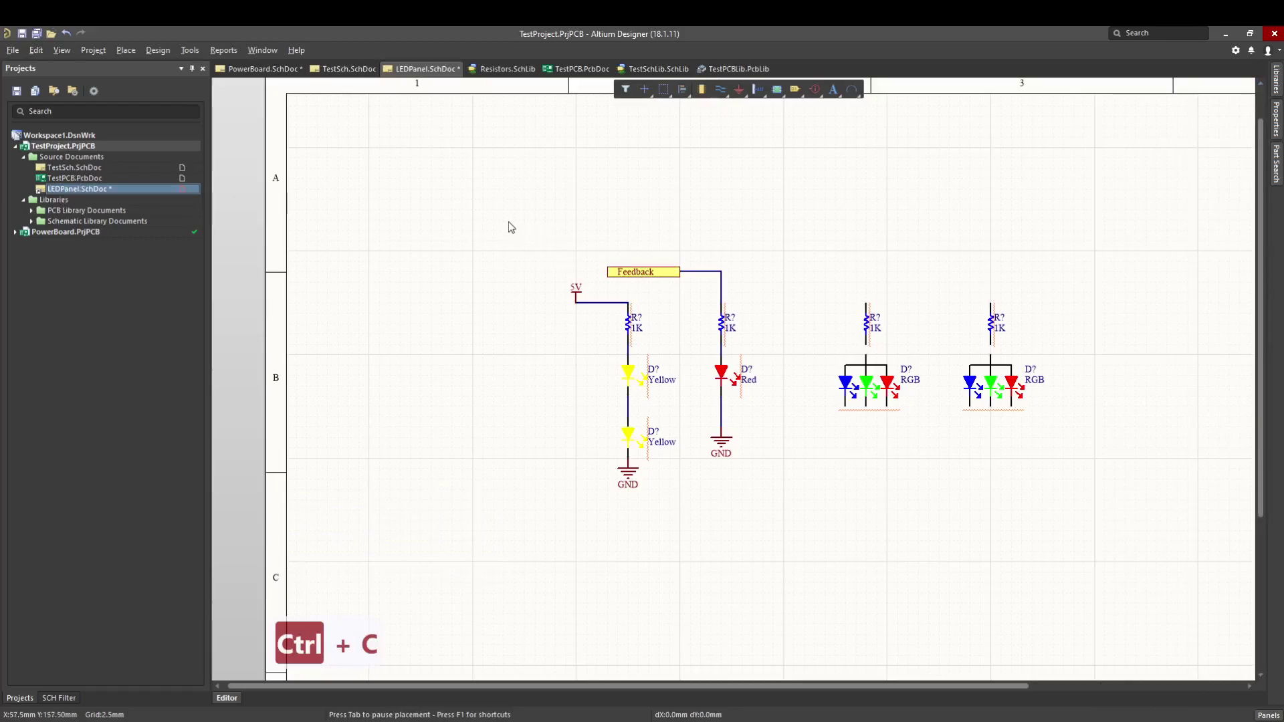
Step: Try to place a vertical copy of the Feedback port directly on the FB wire of TestSch.SchDoc
left_click(86, 169)
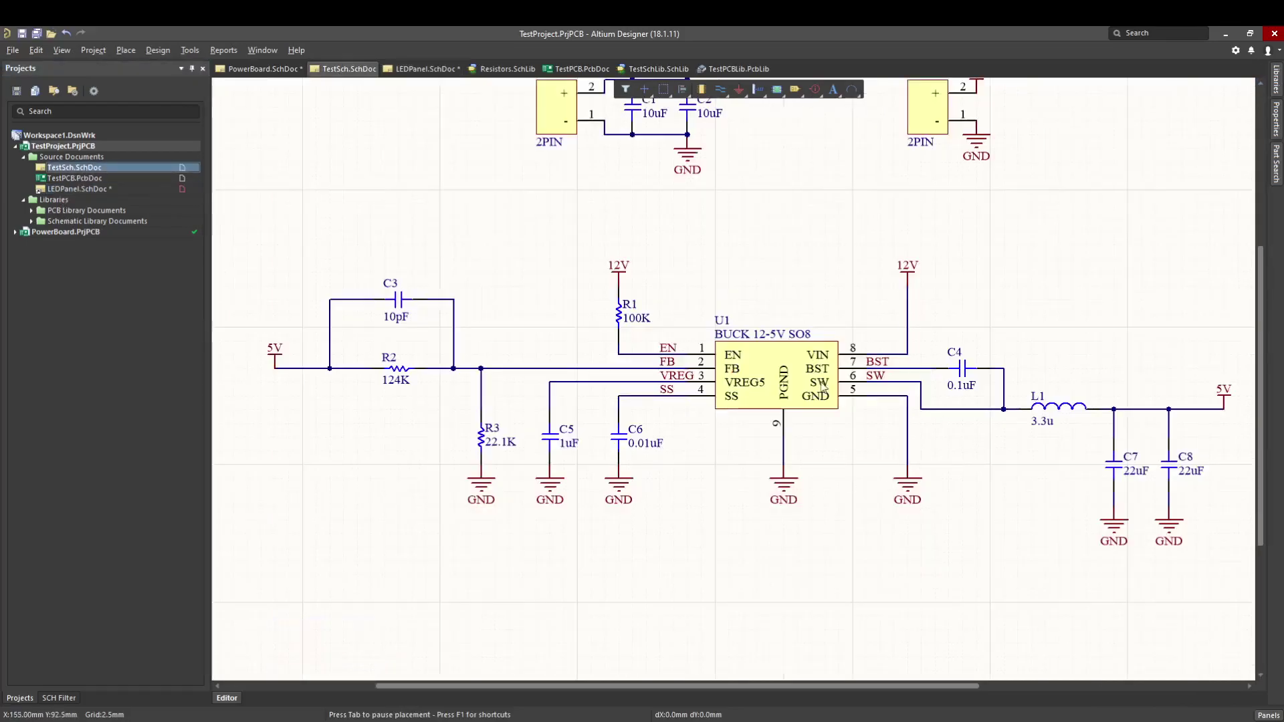
key("ctrl+v")
key("ctrl+v")
key("ctrl+v")
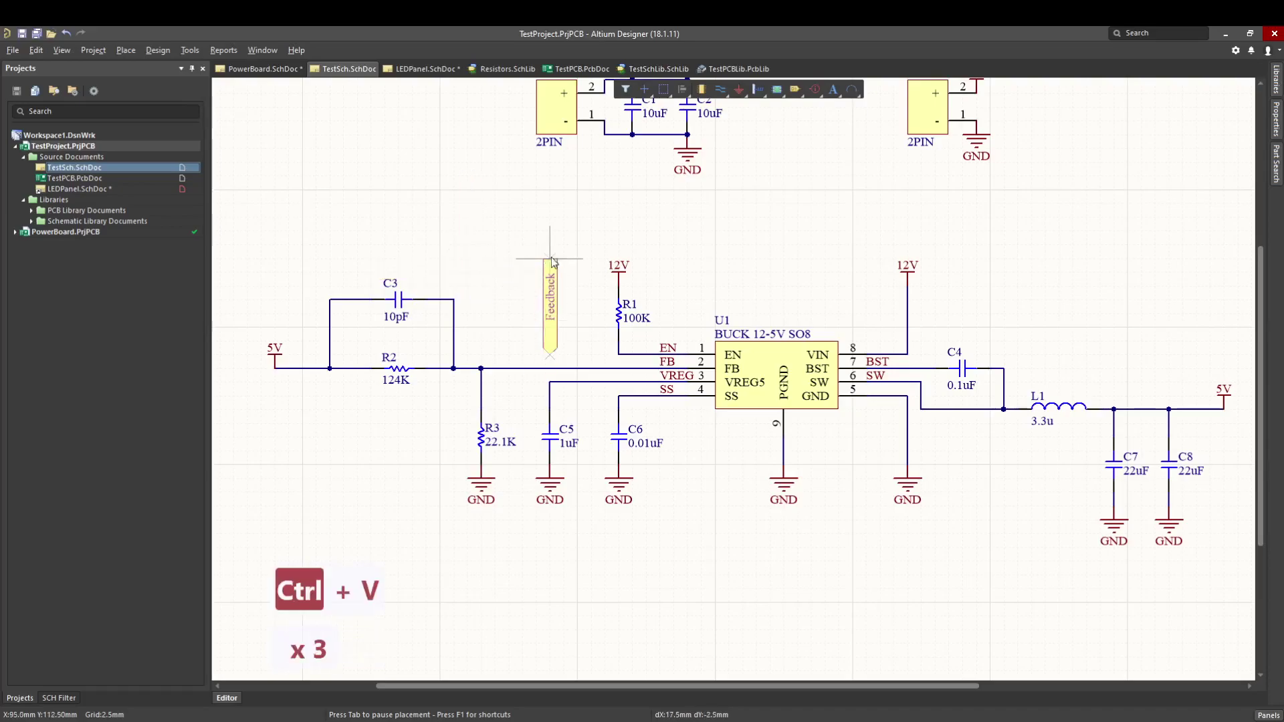
left_click(522, 272)
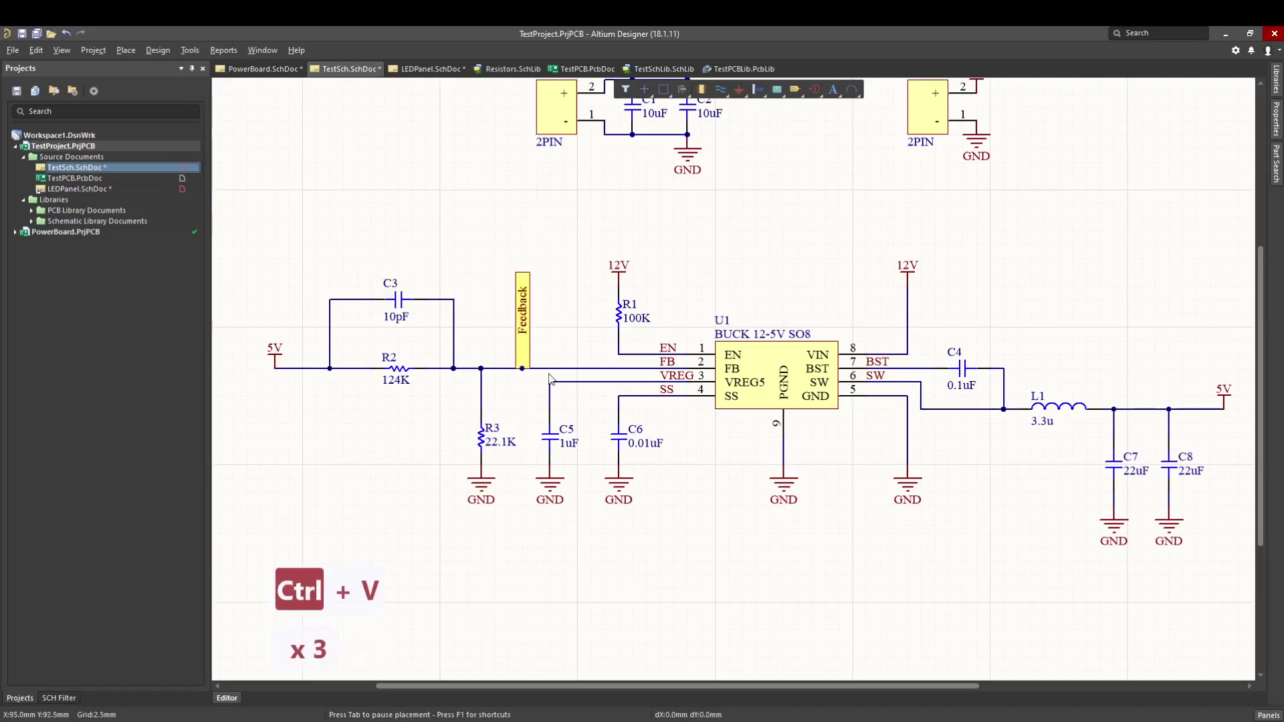
Step: Undo the Feedback port's move and its placement on the FB wire
left_click_drag(523, 344, 556, 371)
key("ctrl+z")
key("ctrl+z")
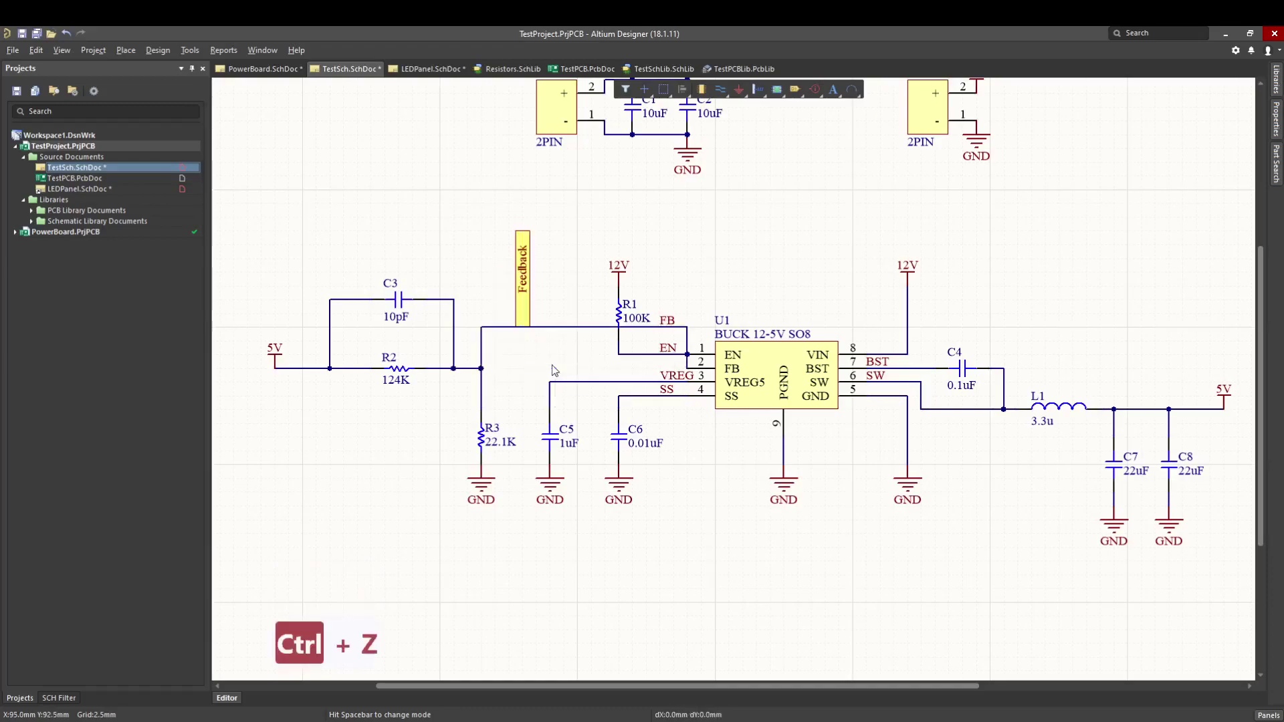
key("ctrl+z")
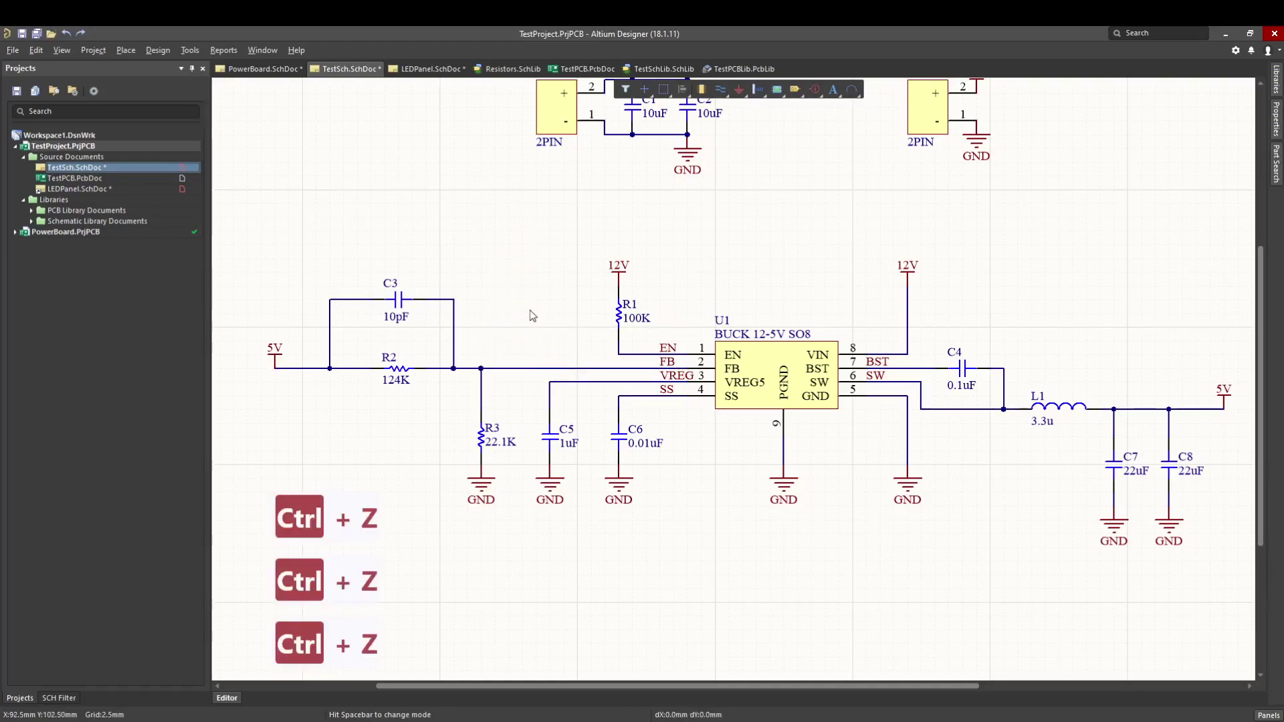
Step: Place a vertical copy of the Feedback port just above the FB wire, between C3 and R1
key("ctrl+c")
key("ctrl+v")
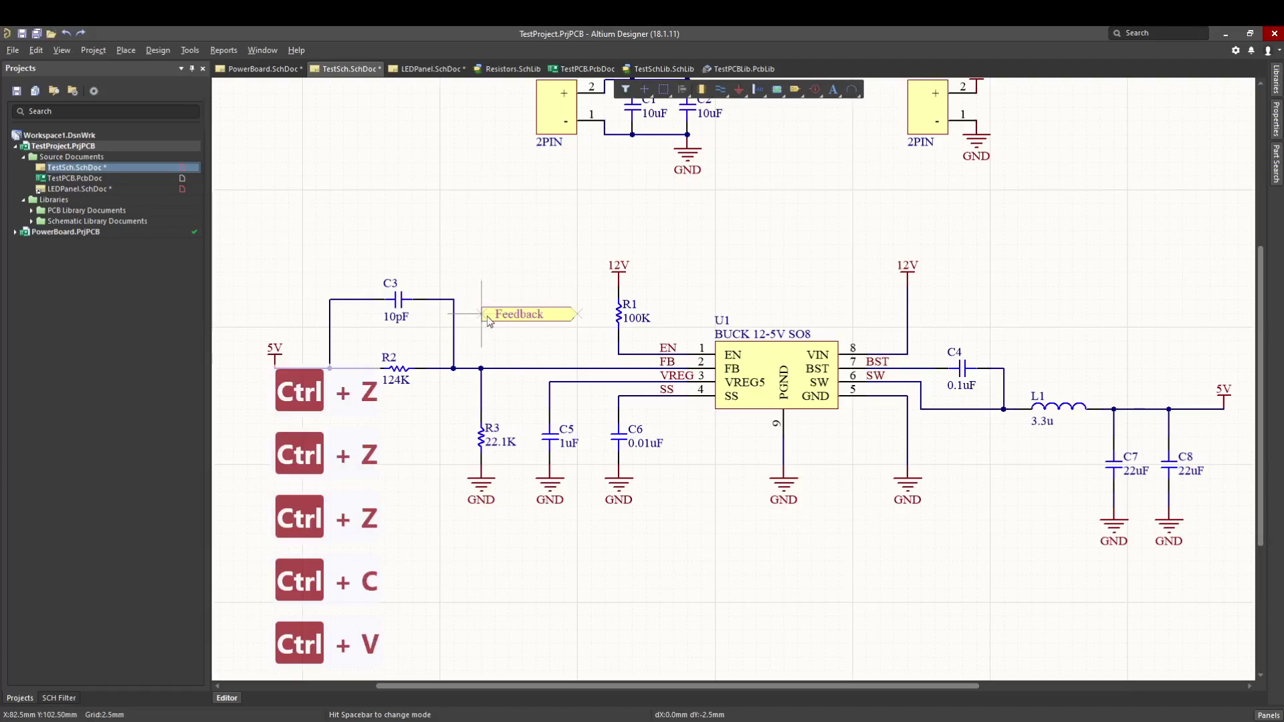
key("ctrl+v")
key("ctrl+v")
key("space")
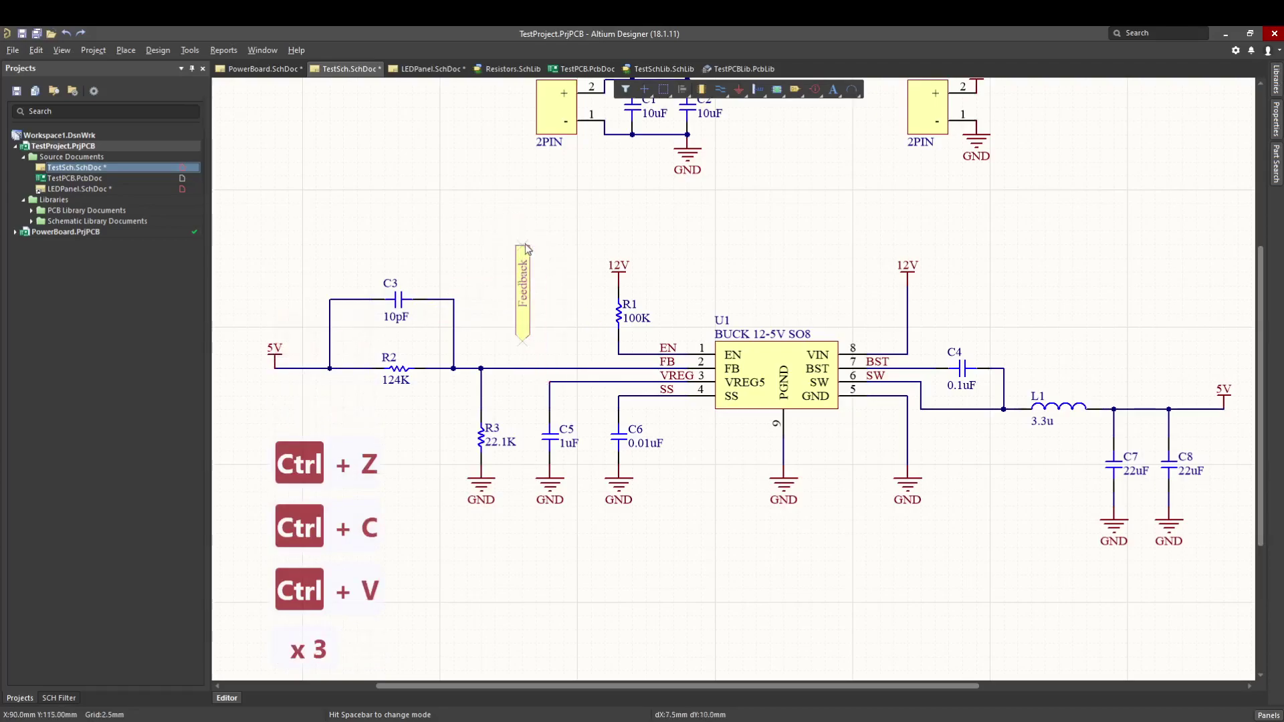
left_click(545, 333)
Step: Wire the lower end of the Feedback port straight down to the FB net
key("p")
key("w")
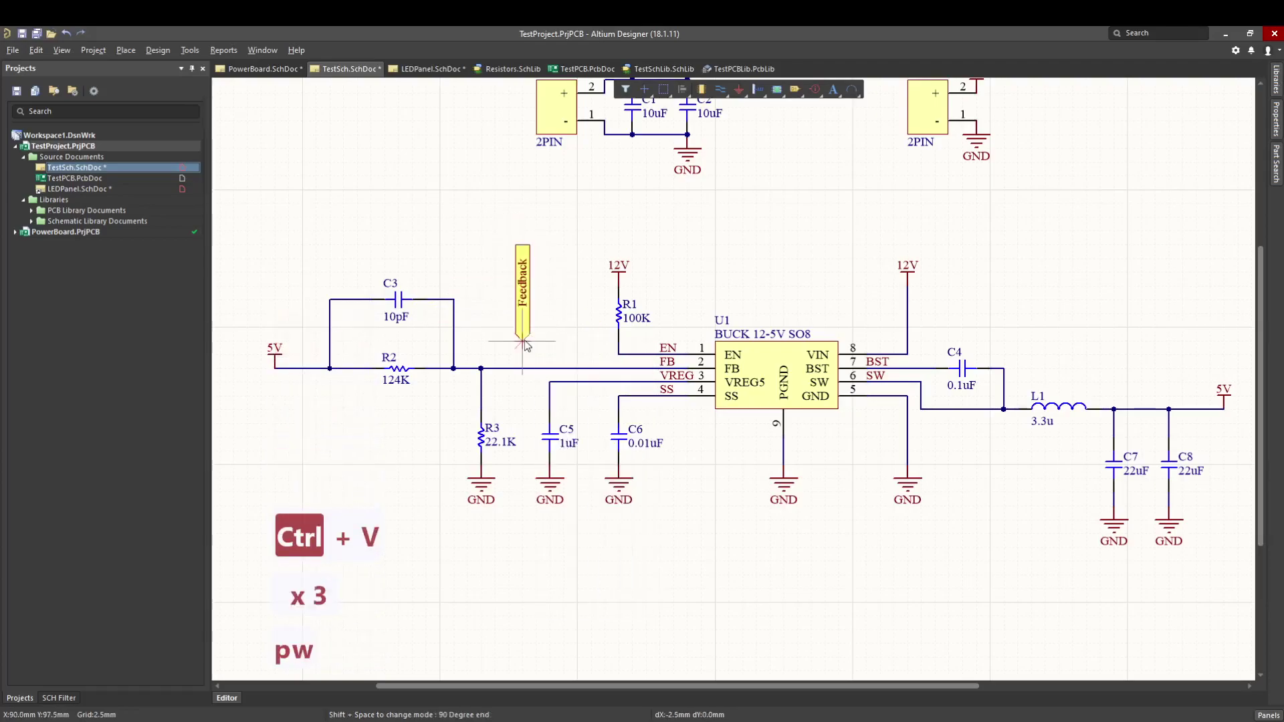
left_click(523, 368)
key("Escape")
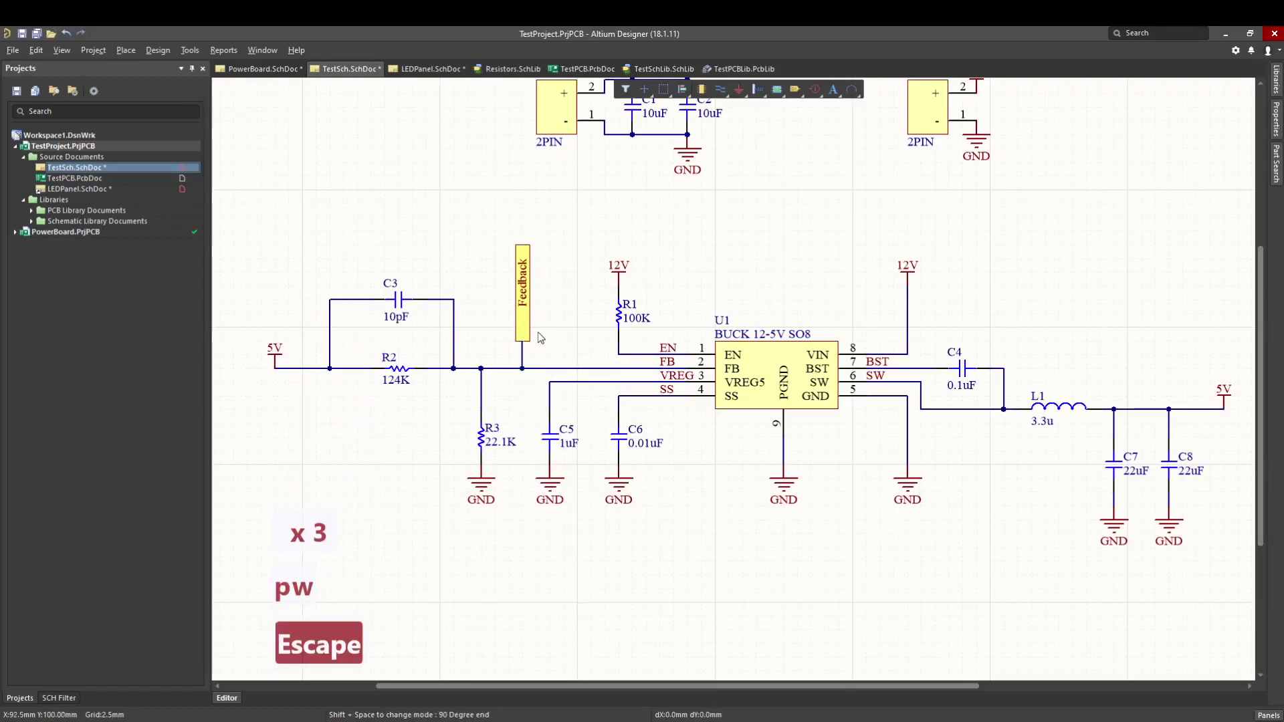
Step: Compare the Feedback port's connection to the FB net on TestSch.SchDoc with the red LED branch on LEDPanel.SchDoc
left_click(527, 314)
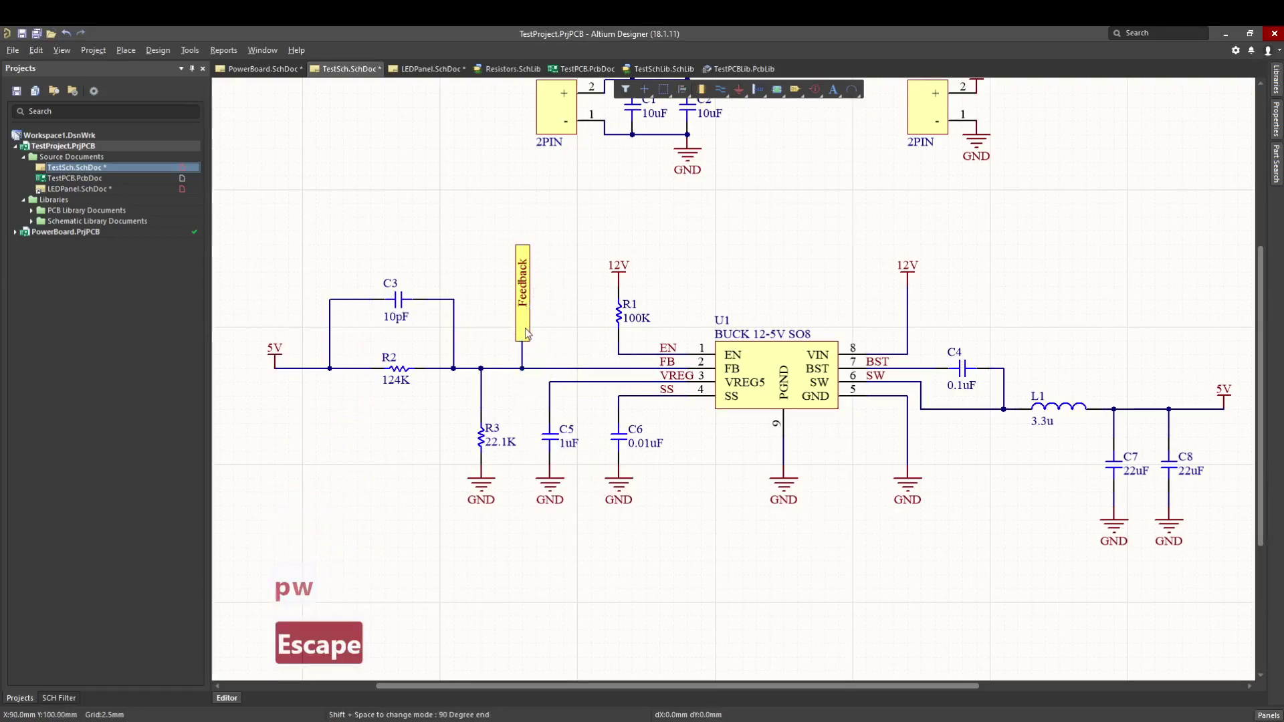
left_click(556, 290)
left_click(638, 369)
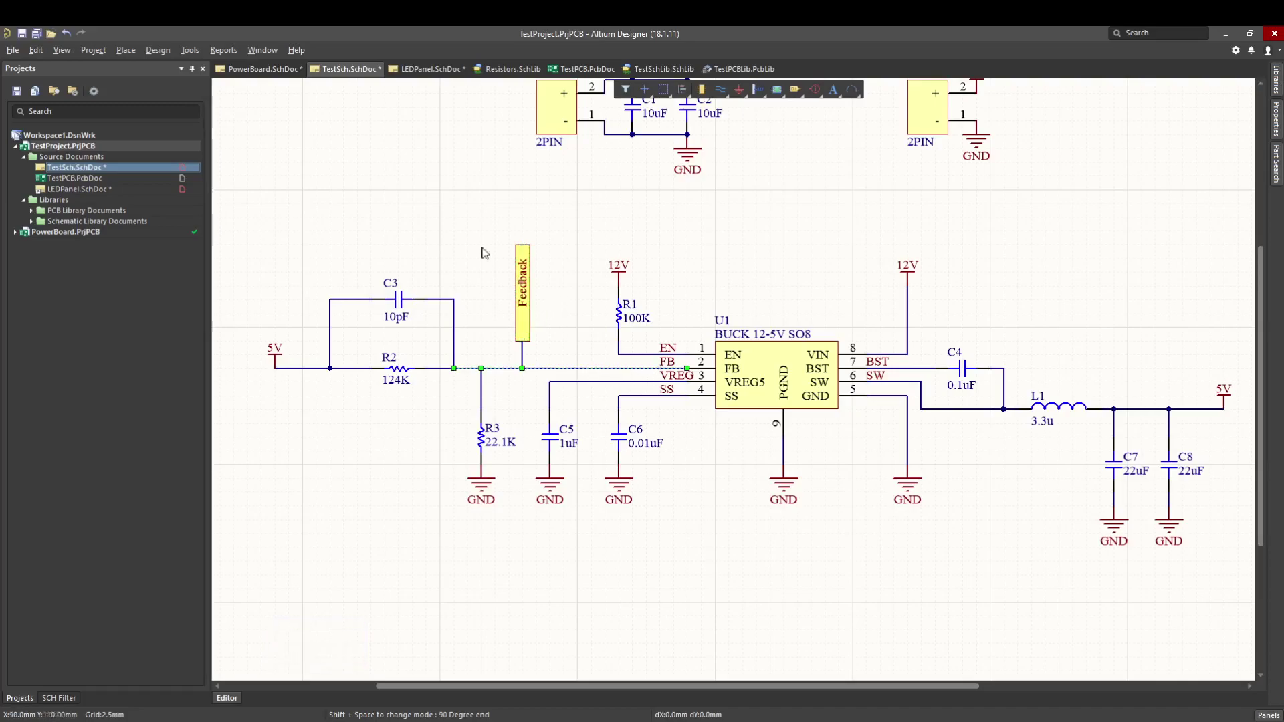
left_click(422, 69)
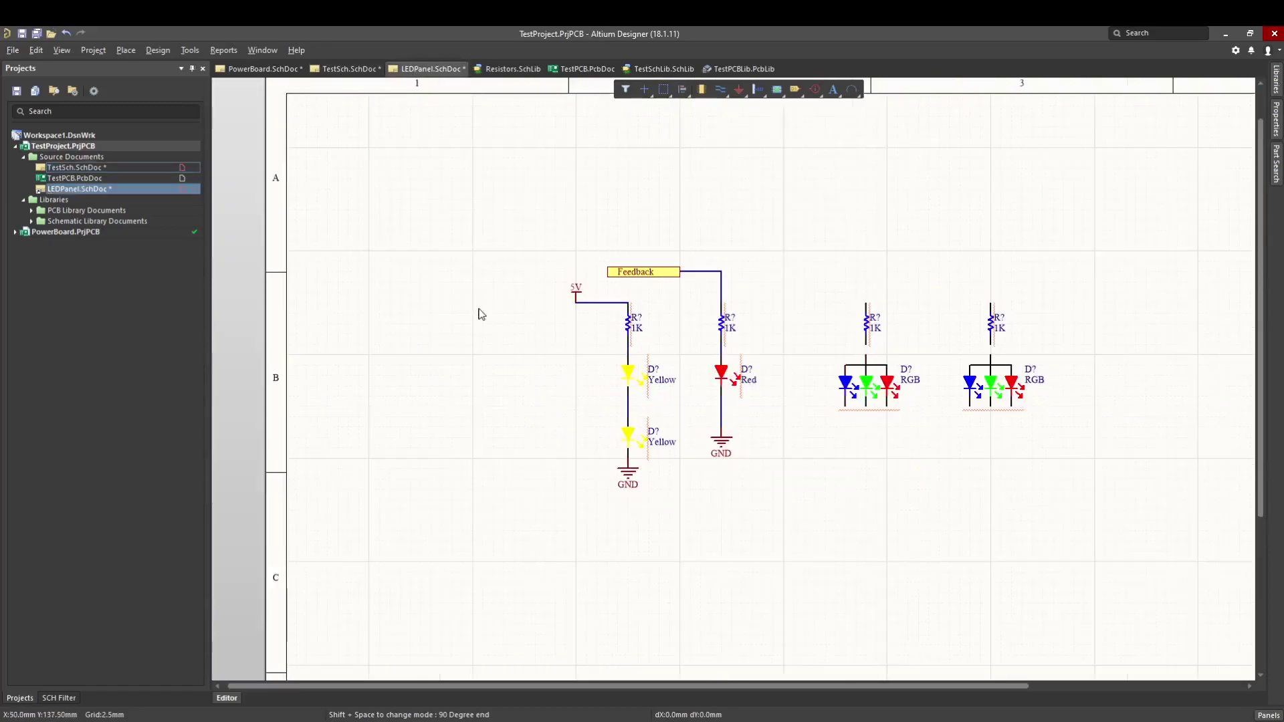
left_click(722, 282)
left_click_drag(659, 234, 732, 273)
left_click_drag(779, 483, 752, 279)
left_click(347, 69)
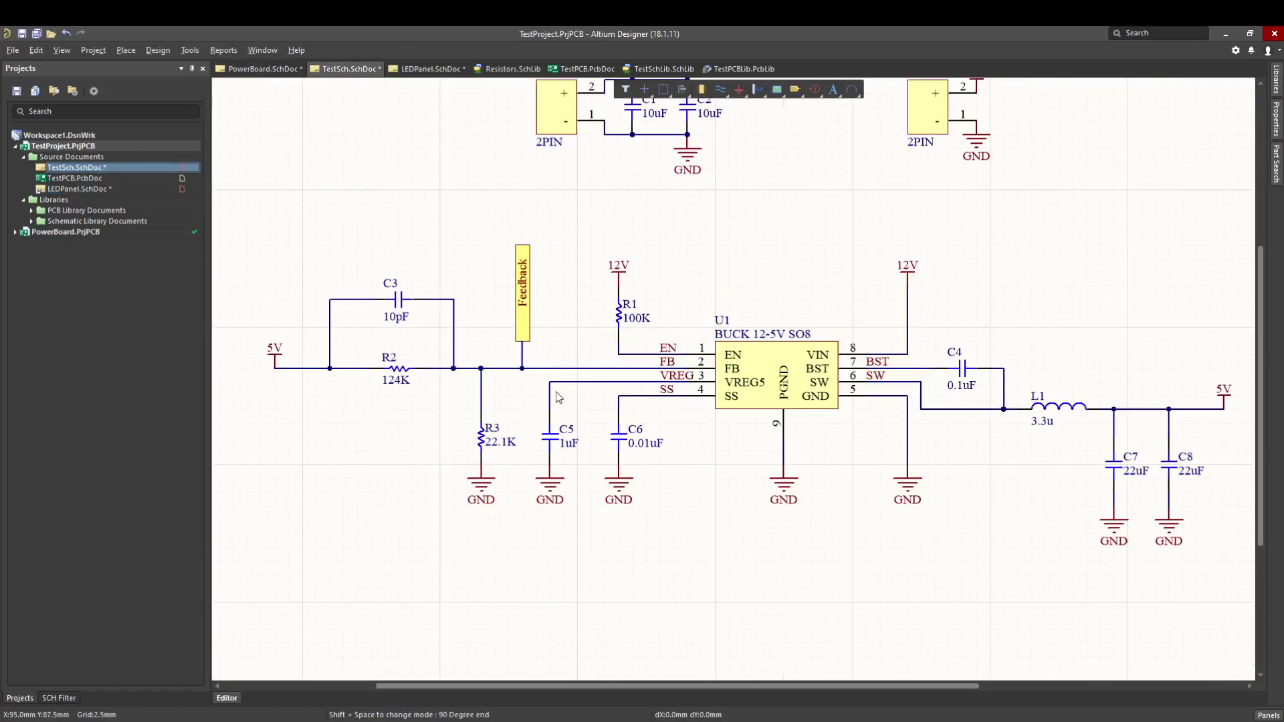
scroll(648, 379, "down", 1, "ctrl")
scroll(647, 379, "down", 1, "ctrl")
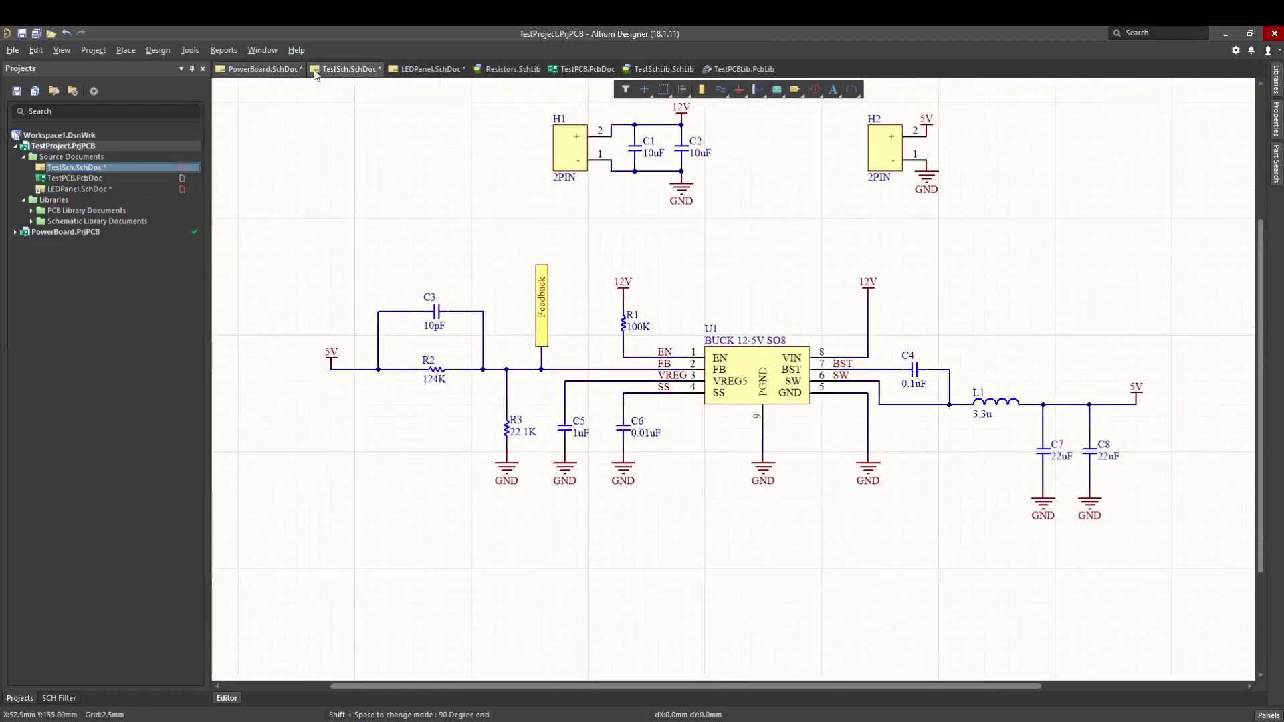
Step: Save both LEDPanel.SchDoc and TestSch.SchDoc
left_click(421, 74)
key("ctrl+s")
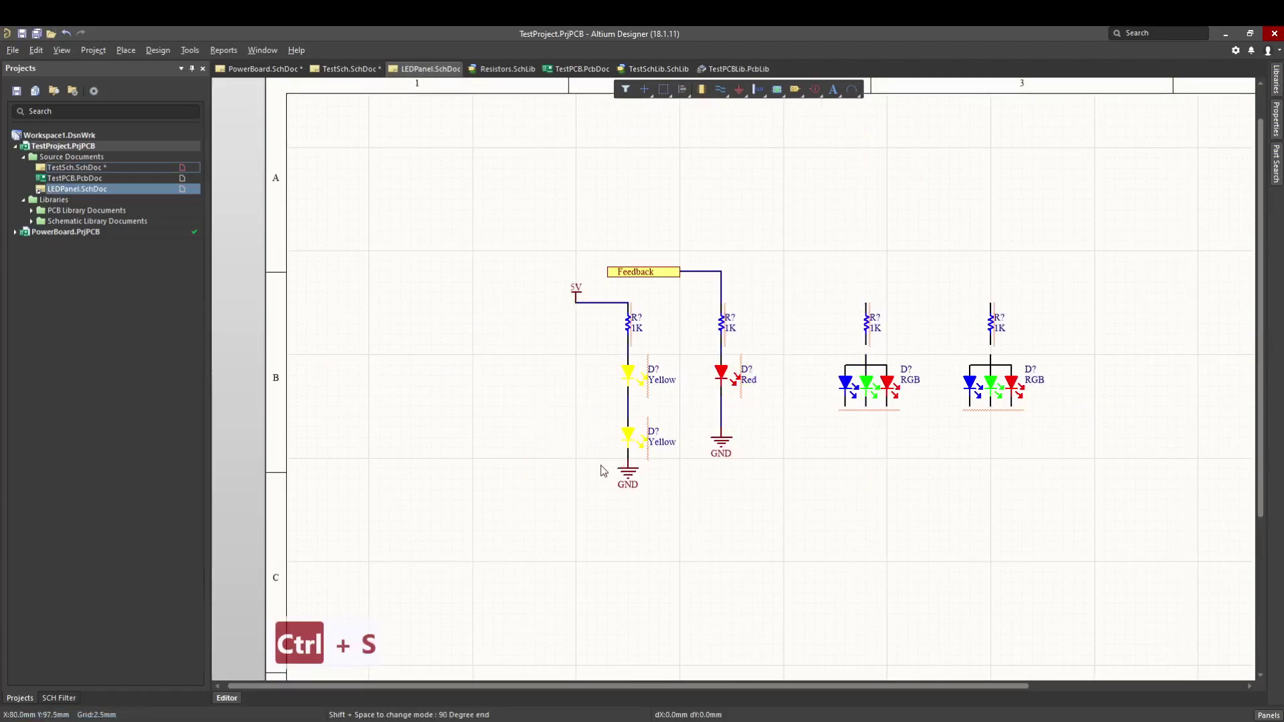
left_click_drag(692, 228, 619, 283)
left_click(661, 220)
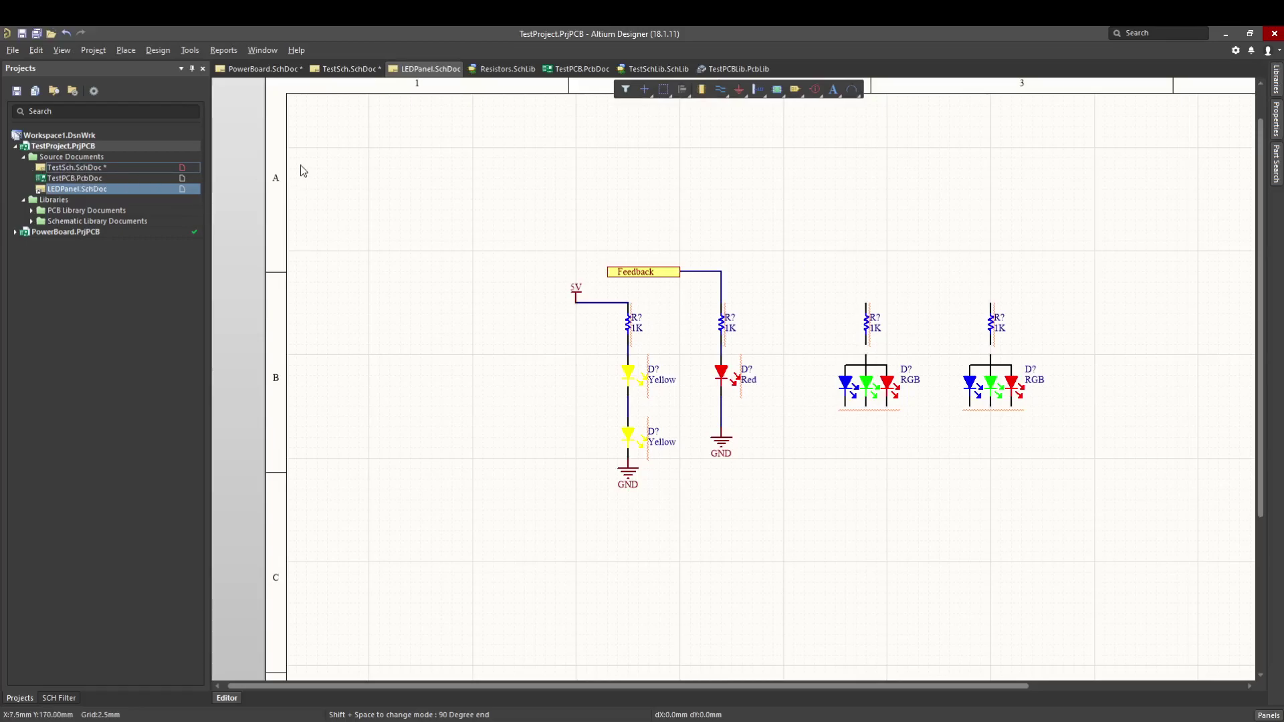
left_click(92, 168)
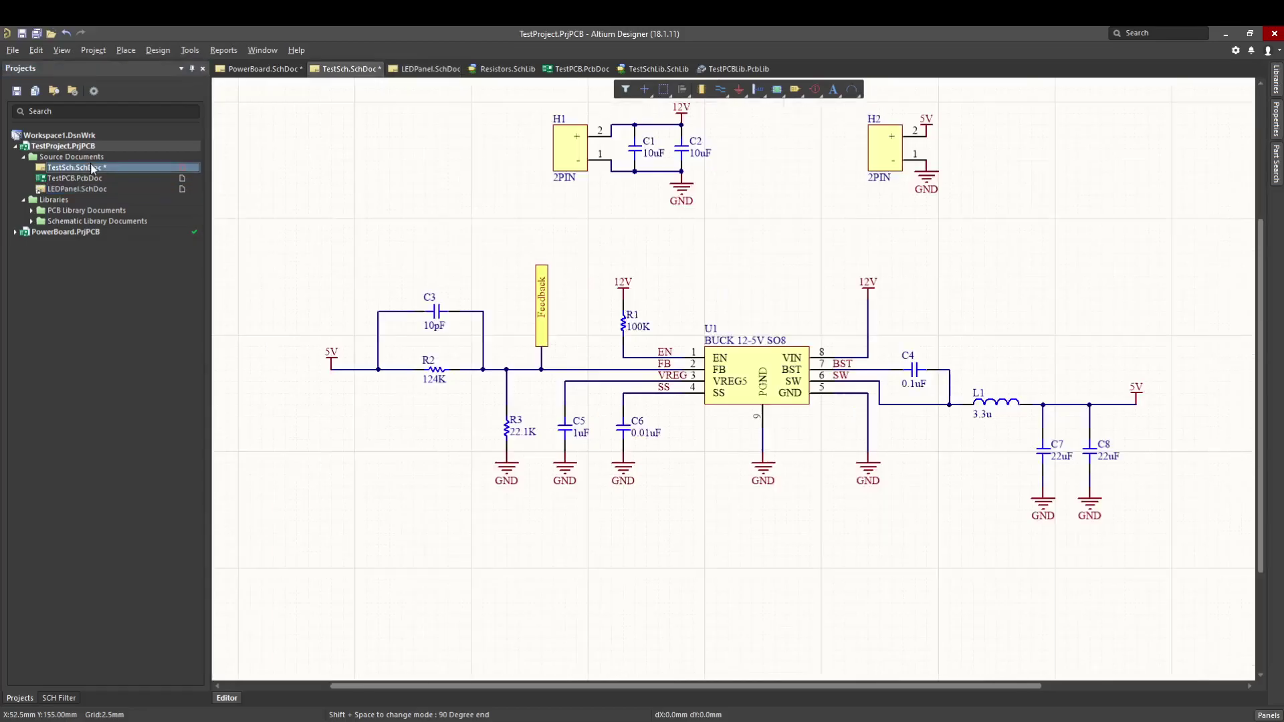
key("ctrl+s")
scroll(547, 304, "down", 5, "ctrl")
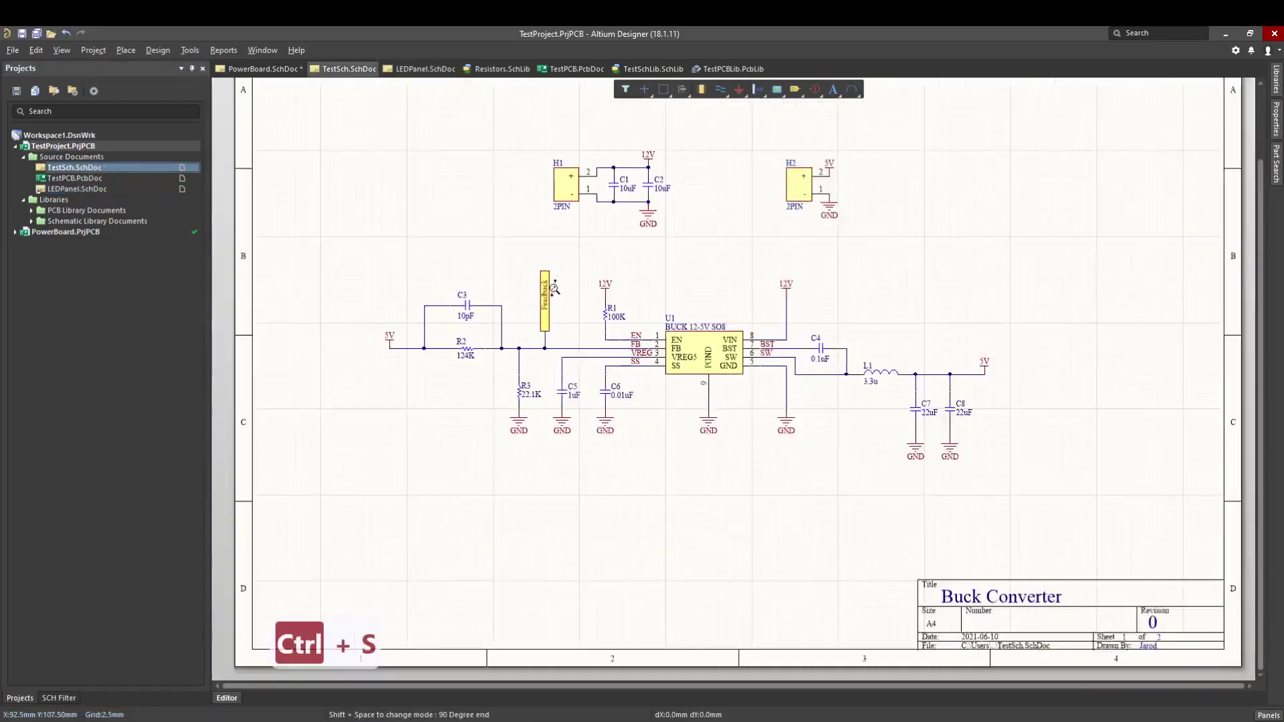
right_click_drag(548, 299, 564, 346)
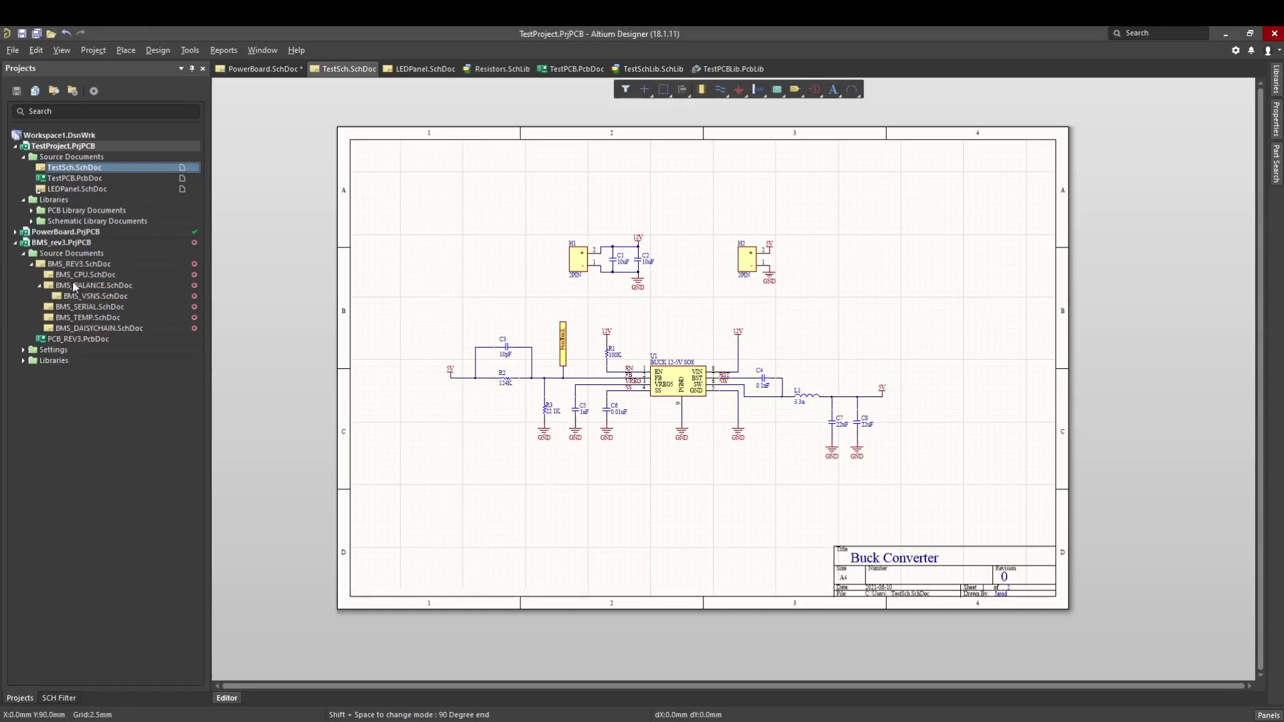
Step: Open BMS_BALANCE, BMS_REV3 and BMS_CPU in the BMS_rev3 project to examine its hierarchical sheets and harnesses
double_click(123, 287)
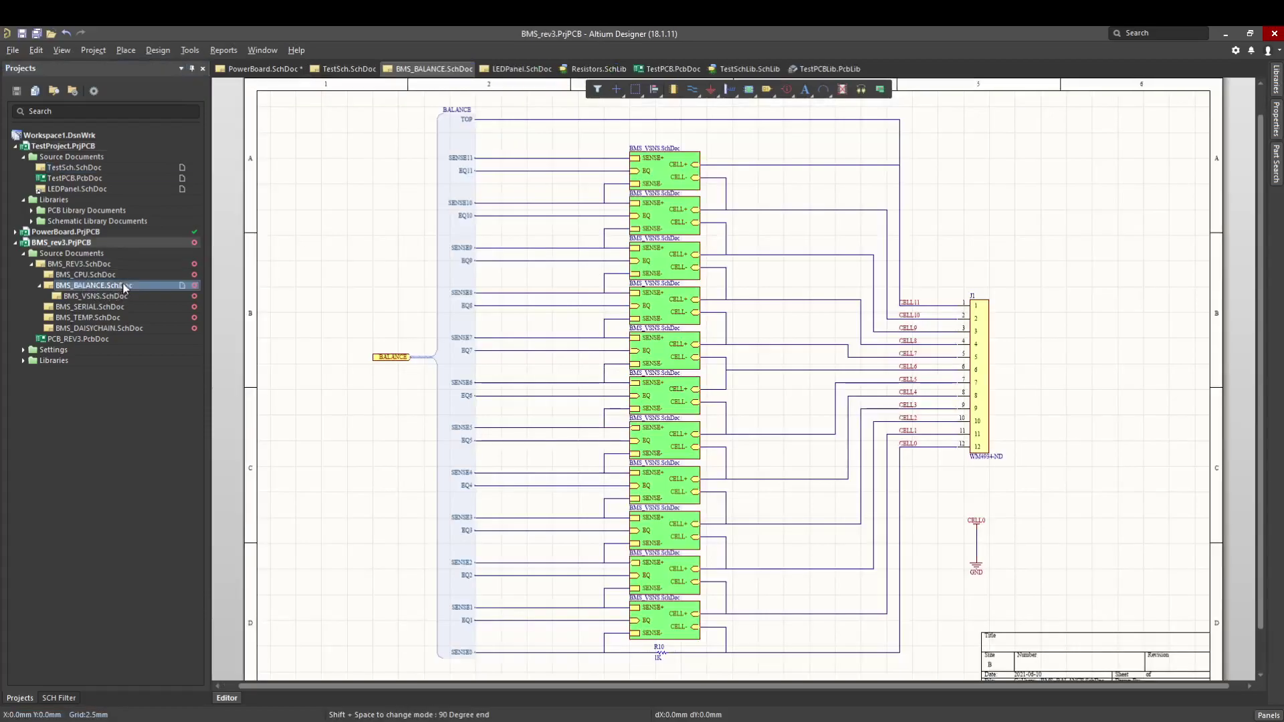
double_click(78, 265)
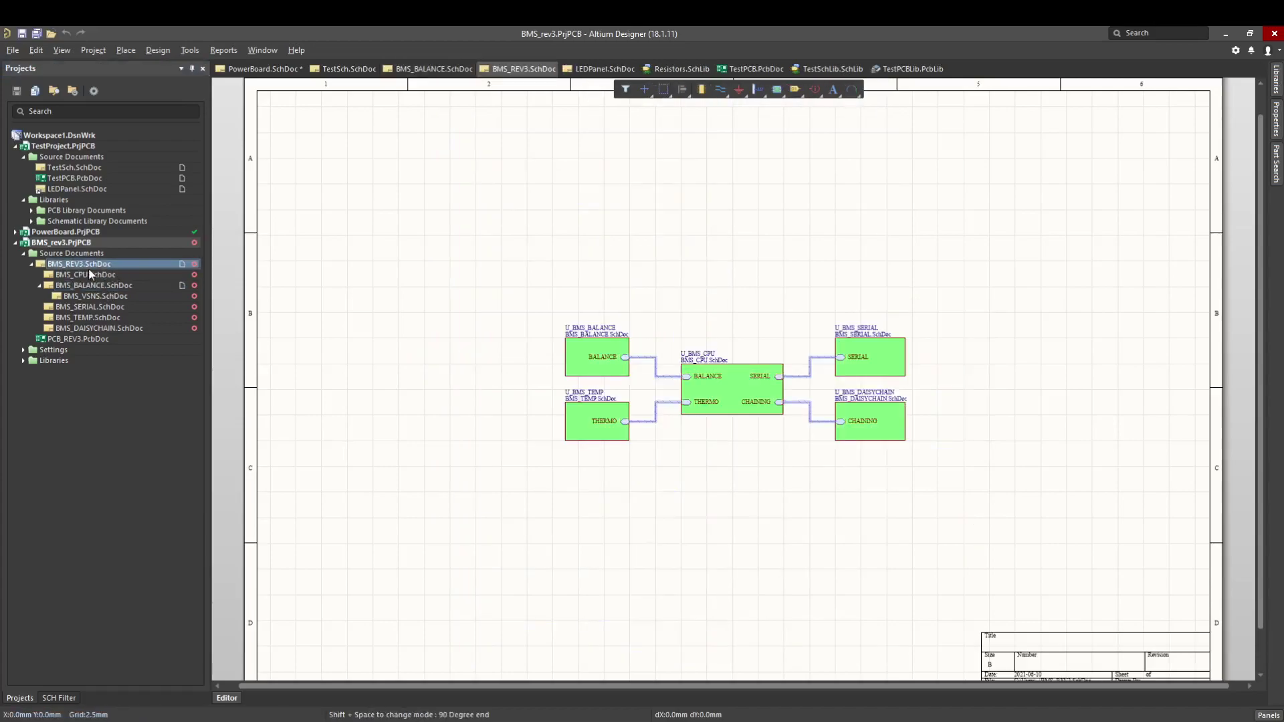
double_click(89, 273)
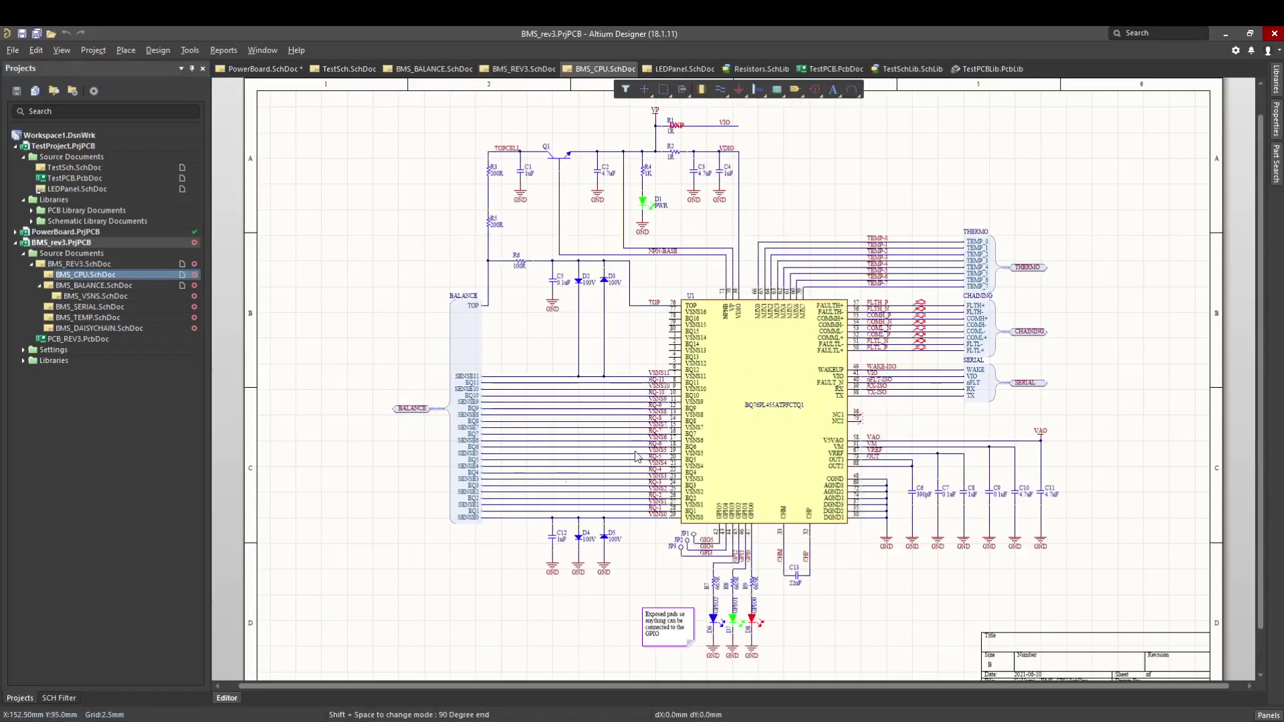
Step: Compare the THERMO harness and its port on BMS_CPU.SchDoc with the matching ones on BMS_TEMP.SchDoc
right_click_drag(980, 333, 858, 395)
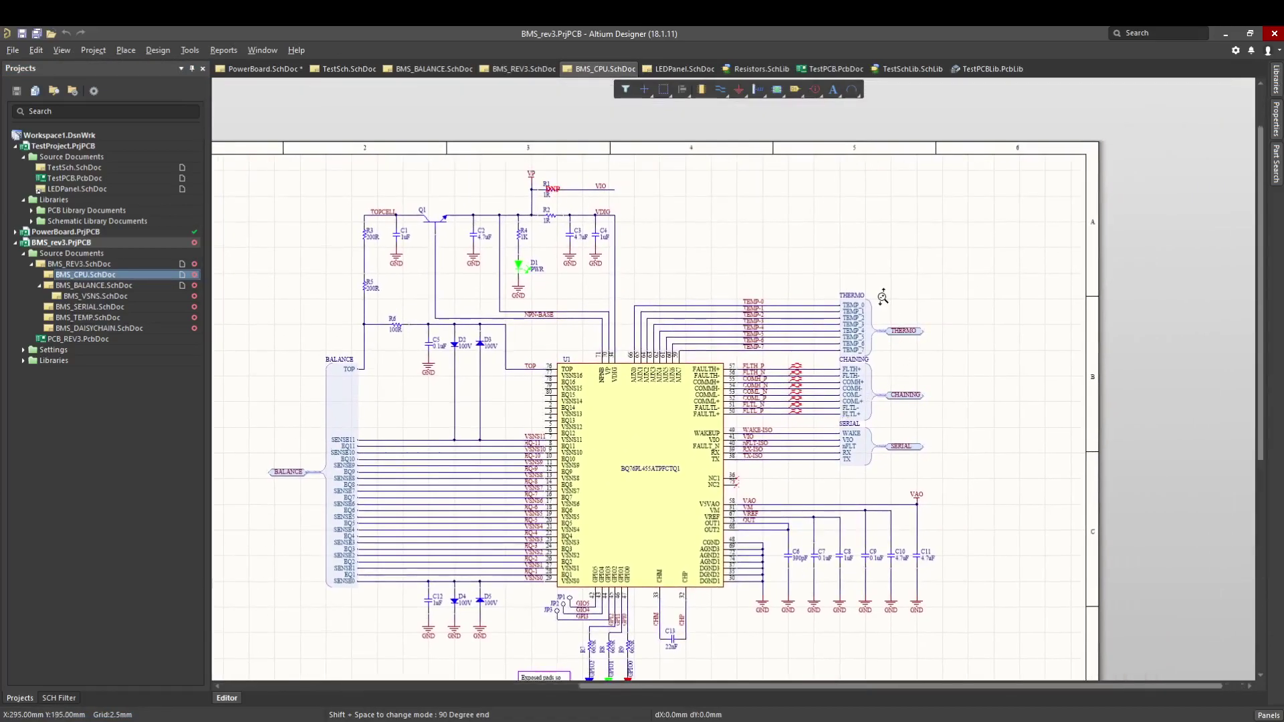
scroll(879, 302, "up", 3, "ctrl")
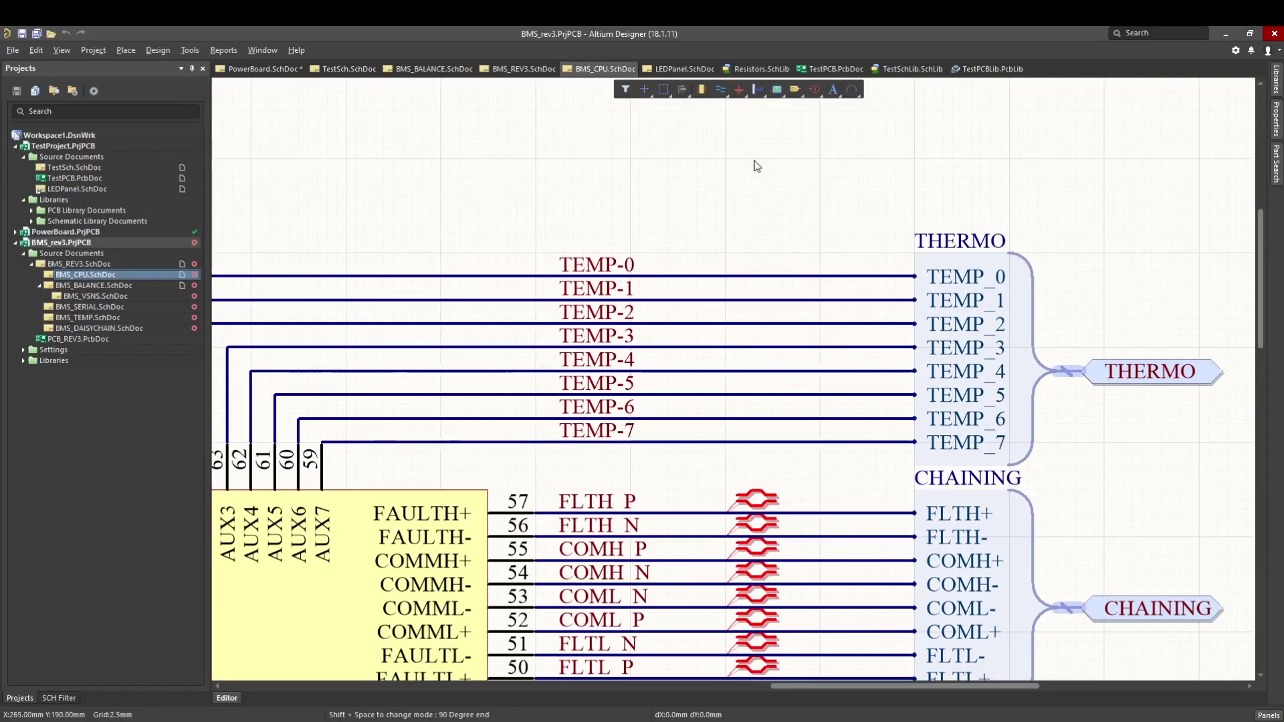
double_click(119, 318)
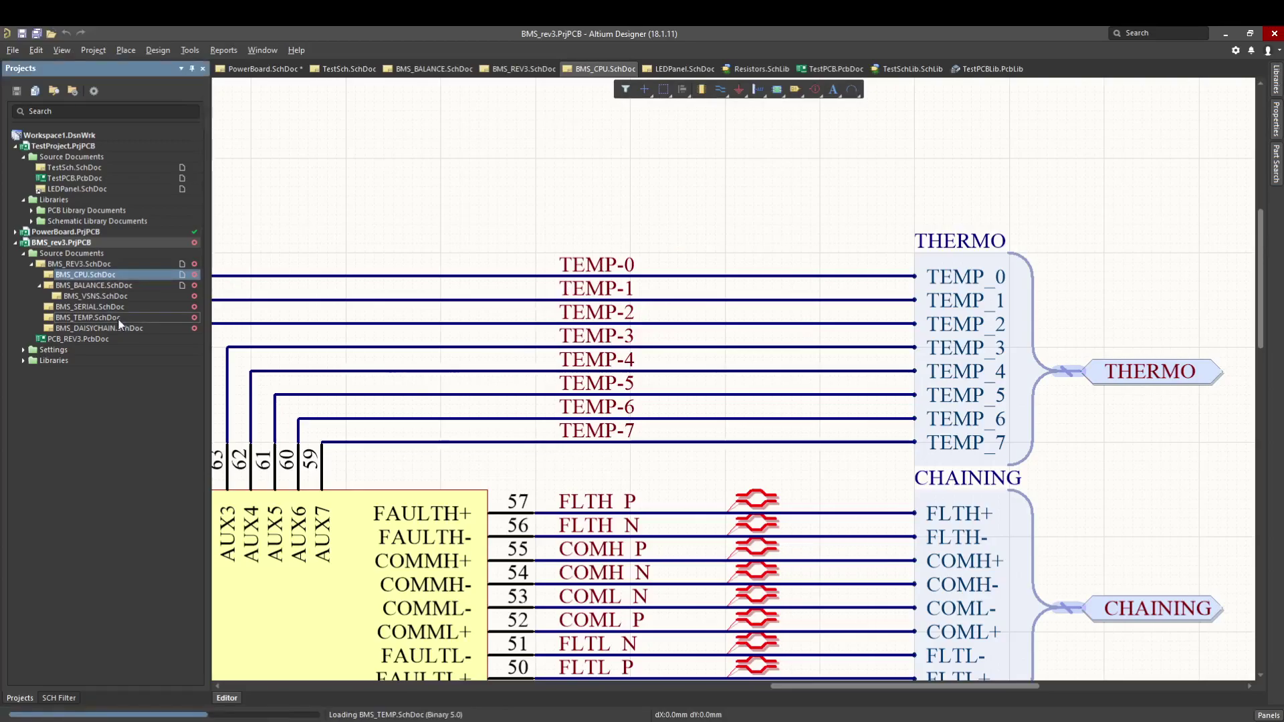
scroll(468, 381, "up", 5, "ctrl")
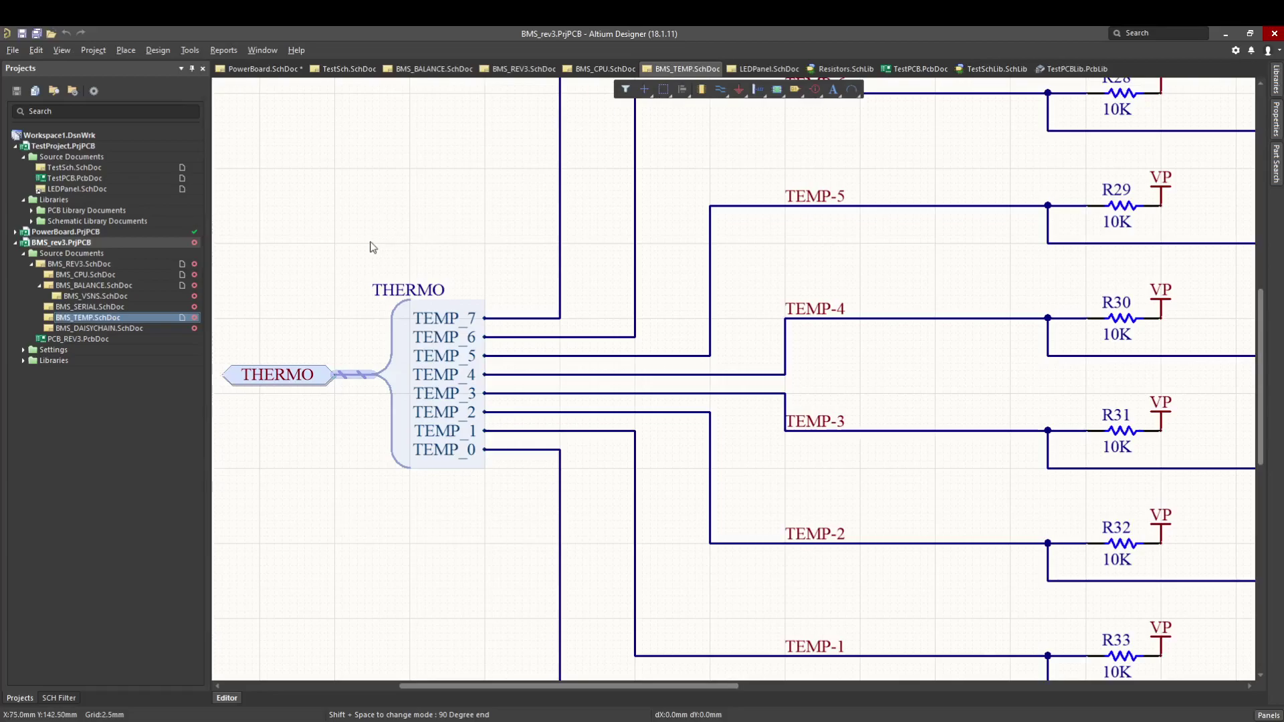
right_click_drag(487, 332, 562, 308)
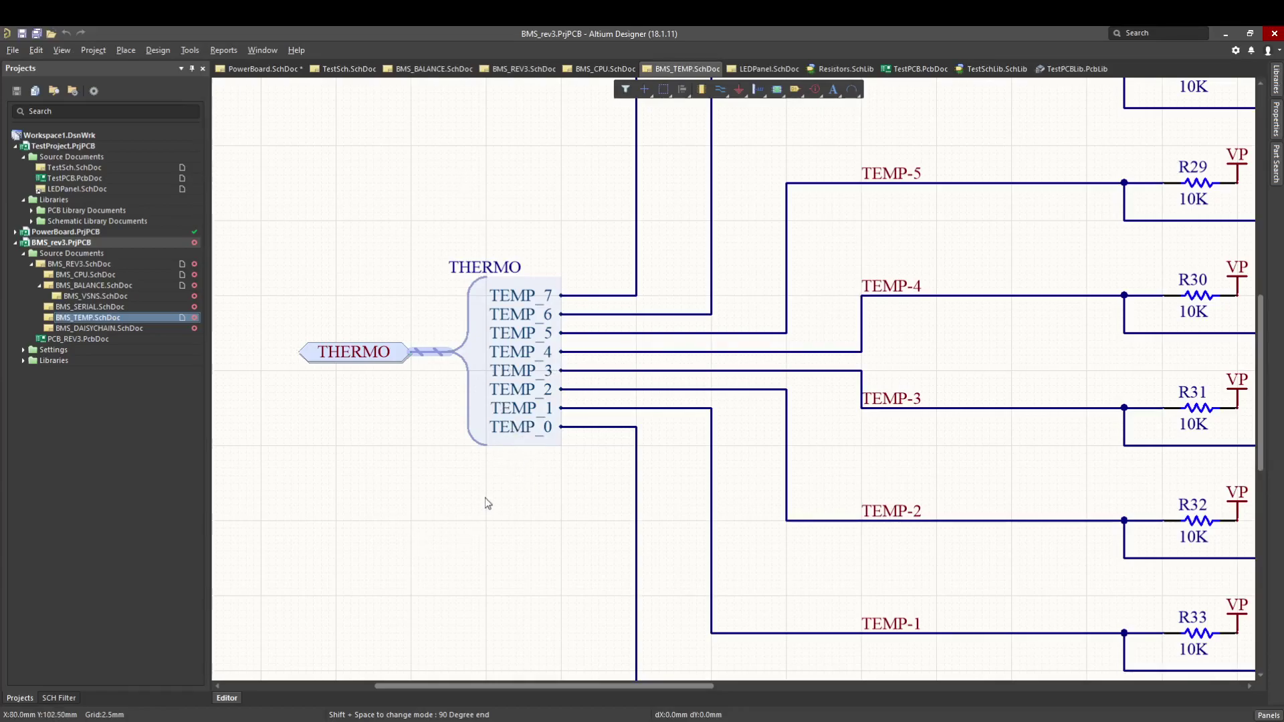
left_click(372, 357)
Step: Place a harness connector with its brace pointing left on TestSch.SchDoc and move it into the empty area below the feedback circuit
left_click(73, 190)
left_click(100, 168)
scroll(672, 441, "up", 1, "ctrl")
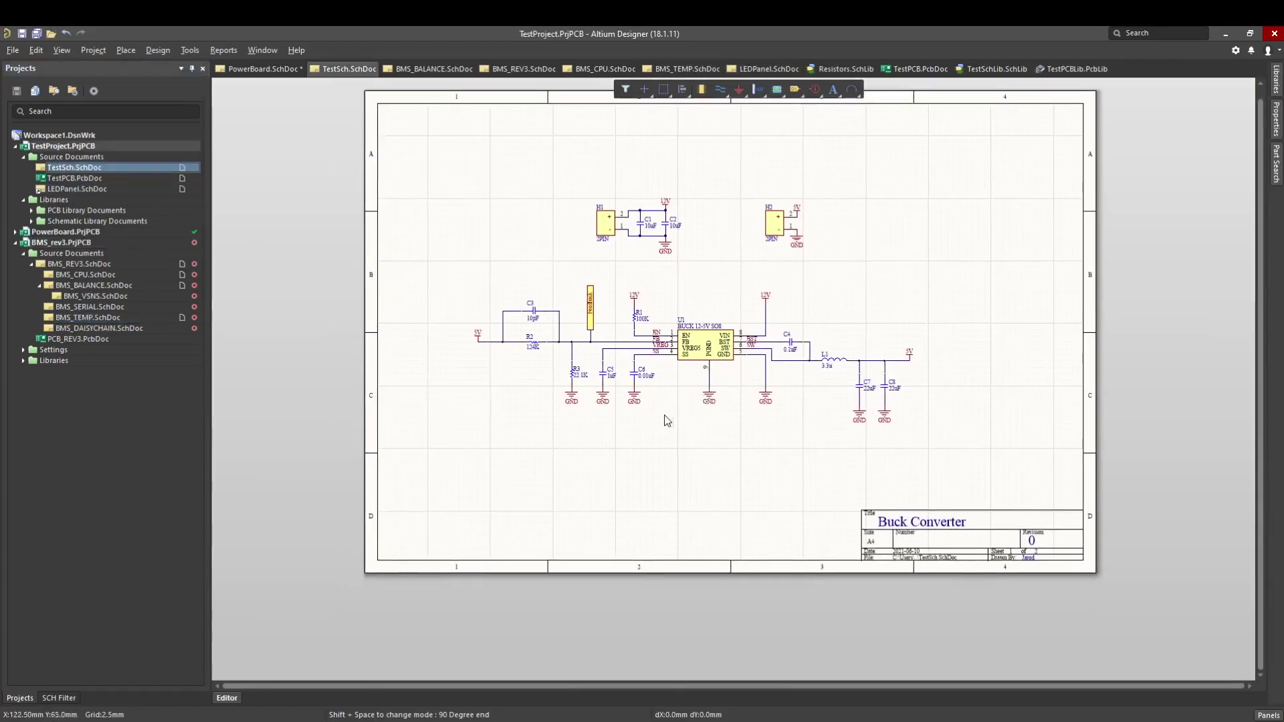
scroll(665, 421, "up", 3, "ctrl")
scroll(463, 498, "up", 1)
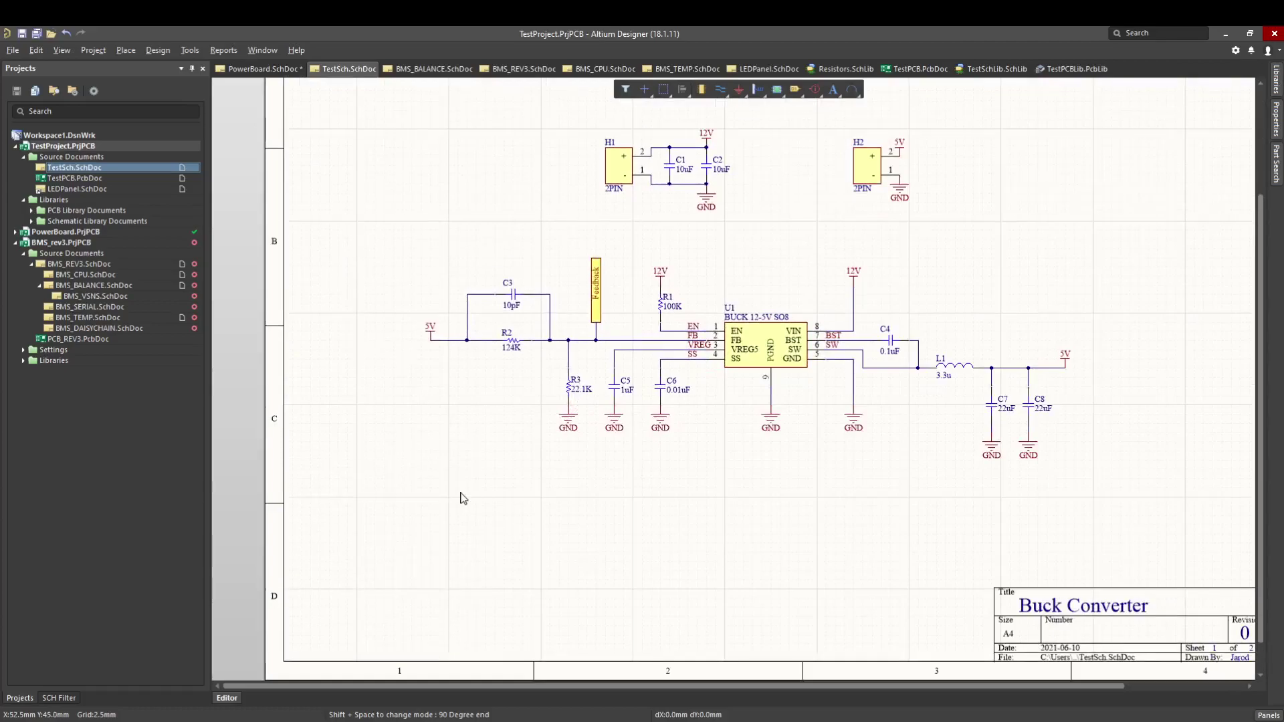
key("p")
mouse_move(467, 479)
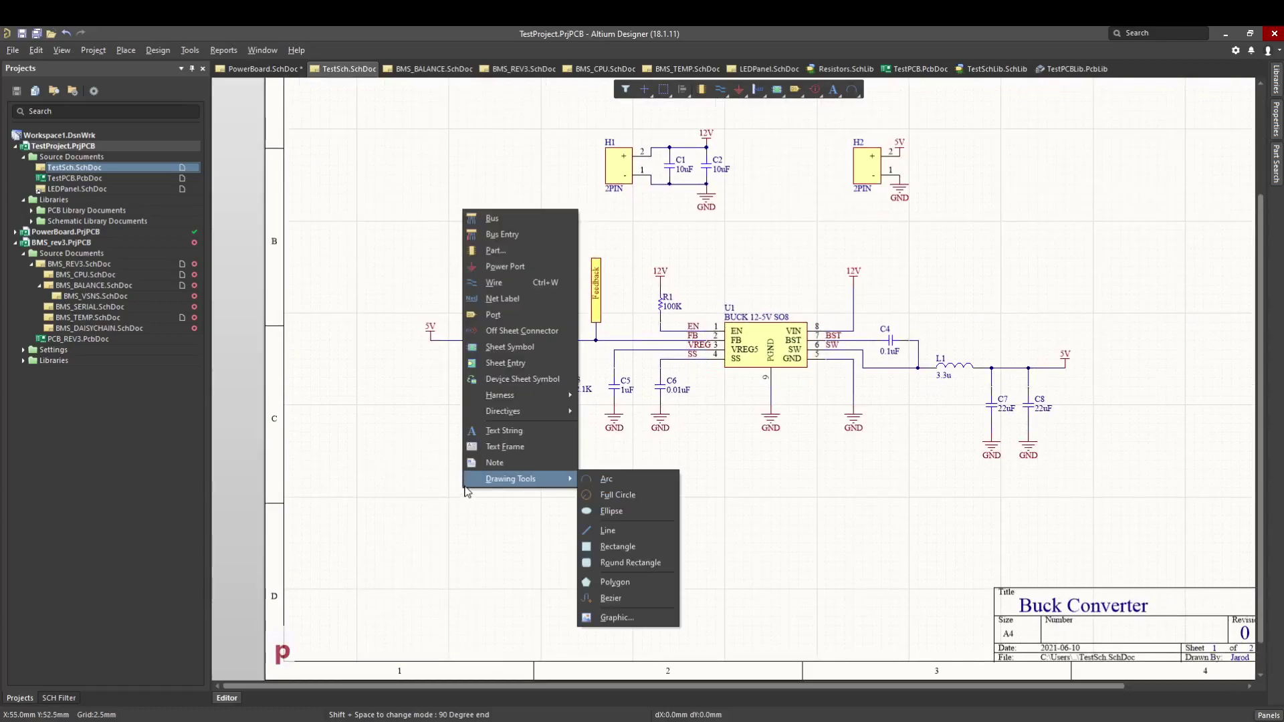
mouse_move(507, 399)
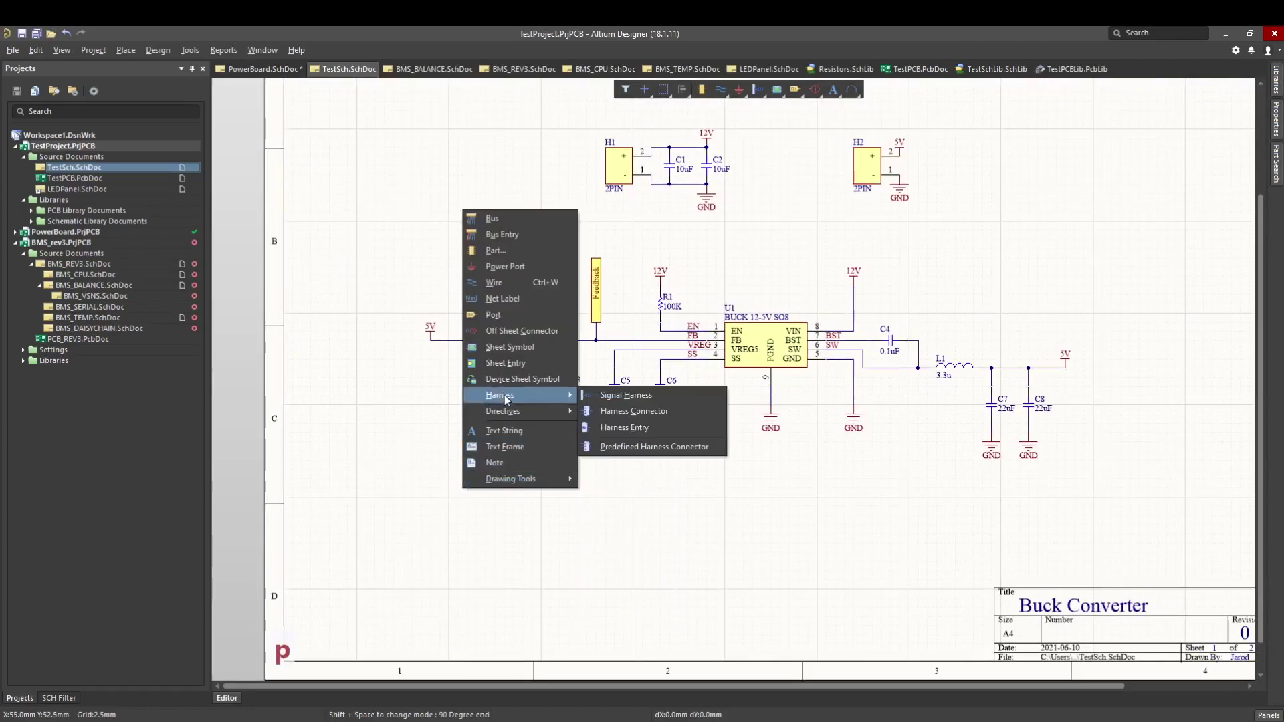
left_click(636, 411)
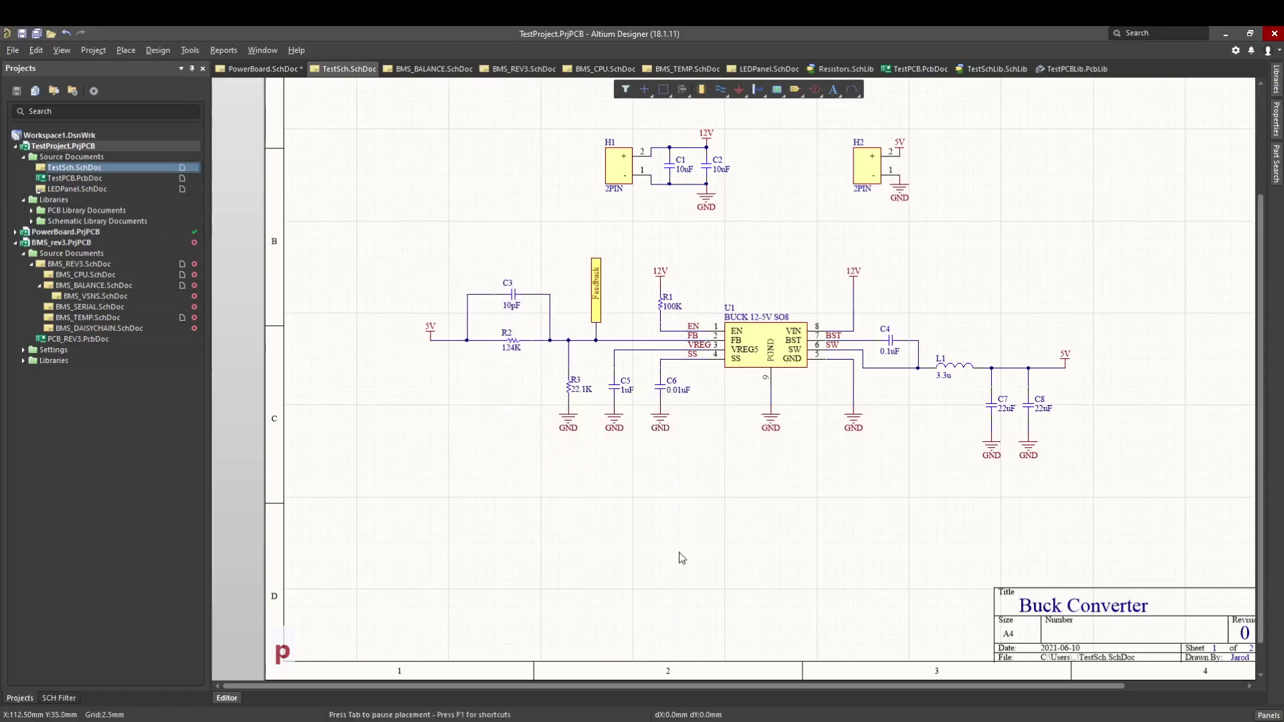
key("space")
key("space")
left_click(452, 501)
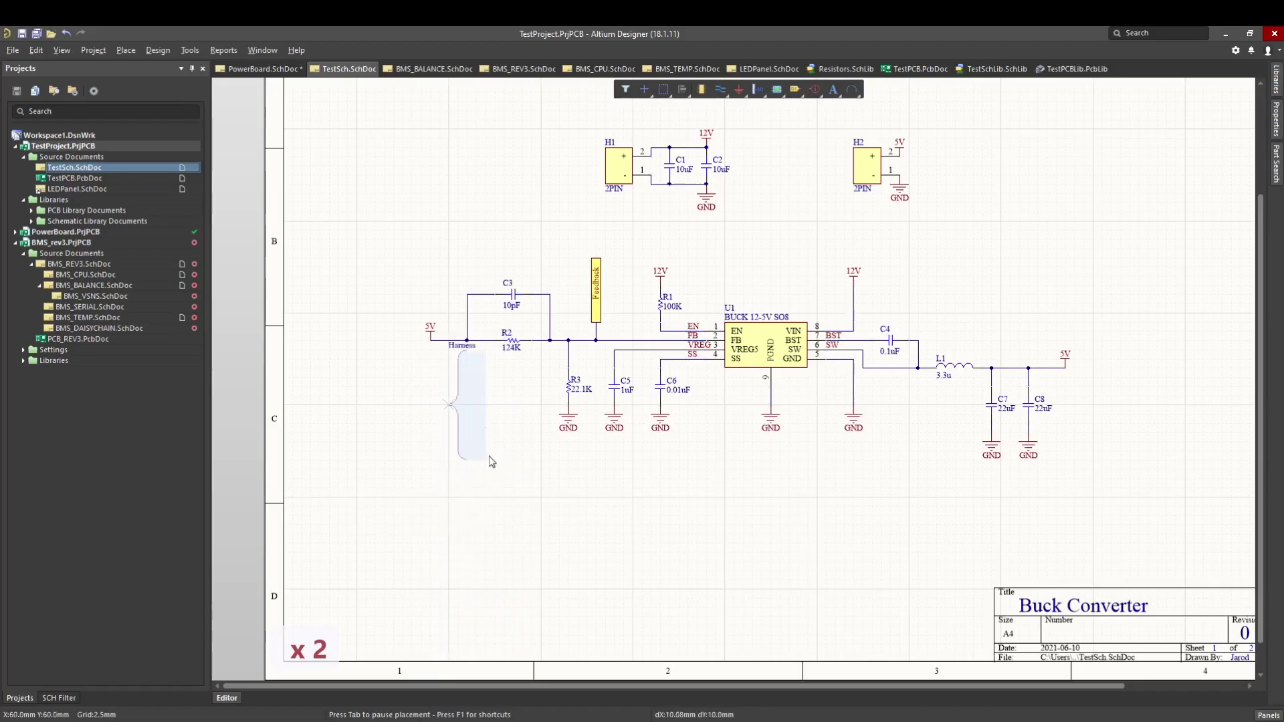
left_click(495, 414)
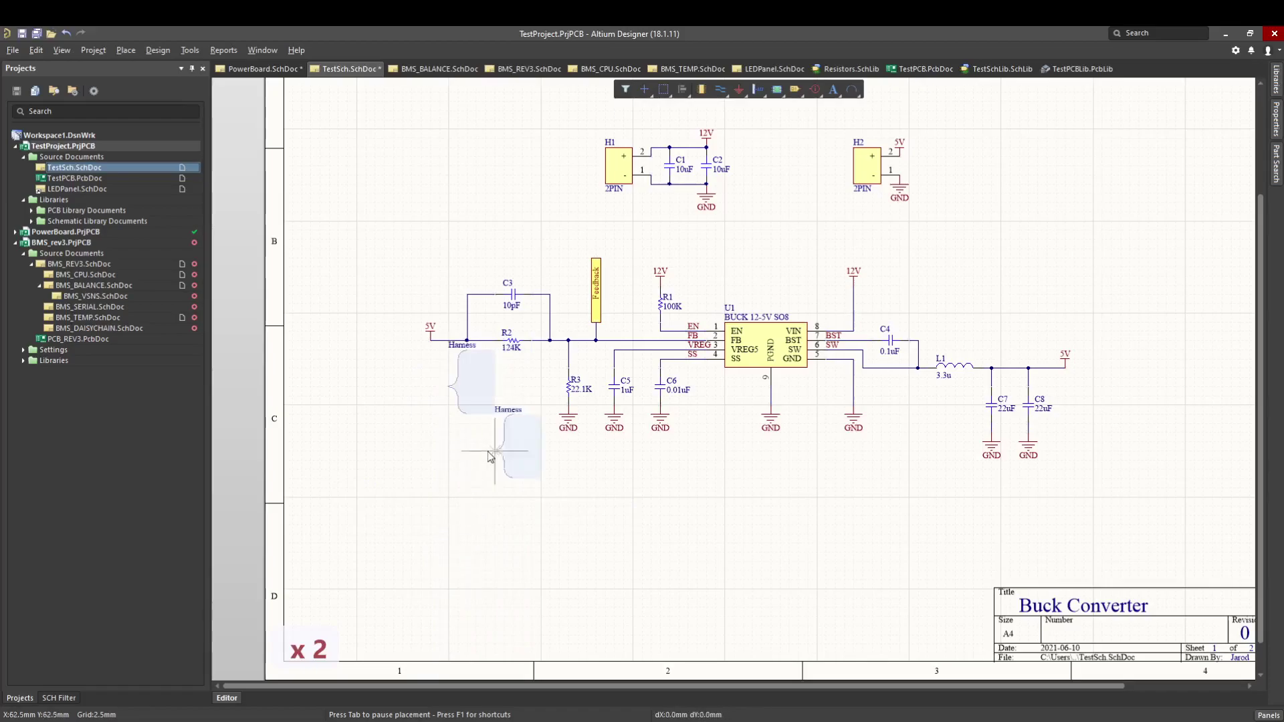
key("Escape")
left_click_drag(471, 395, 439, 543)
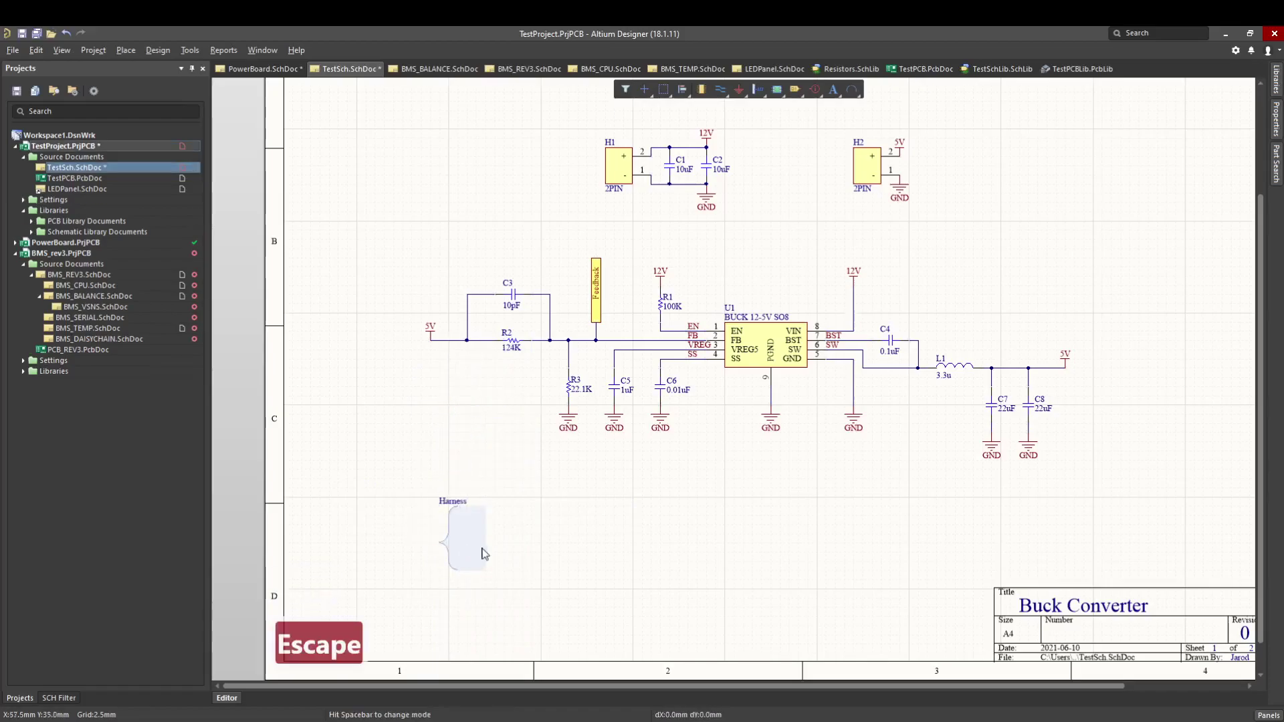
Step: Add a harness entry named FB near the top of the harness connector on TestSch.SchDoc
scroll(503, 547, "up", 3, "ctrl")
key("p")
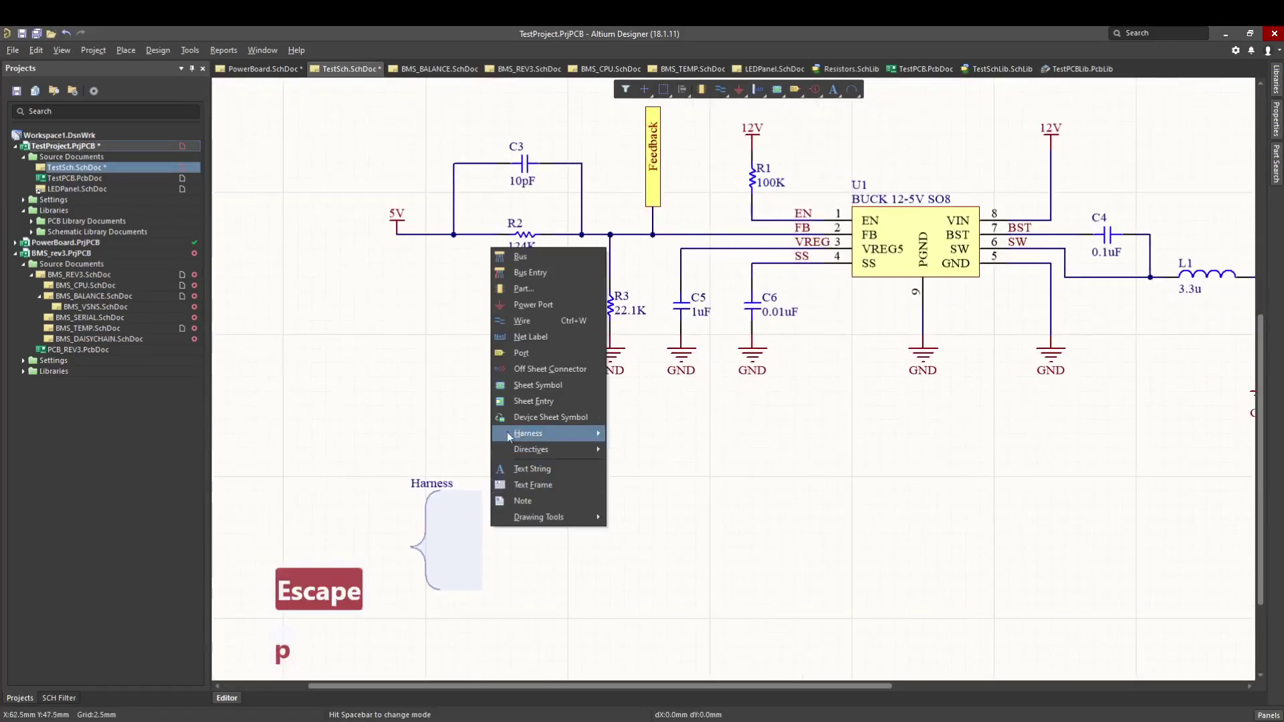
mouse_move(563, 433)
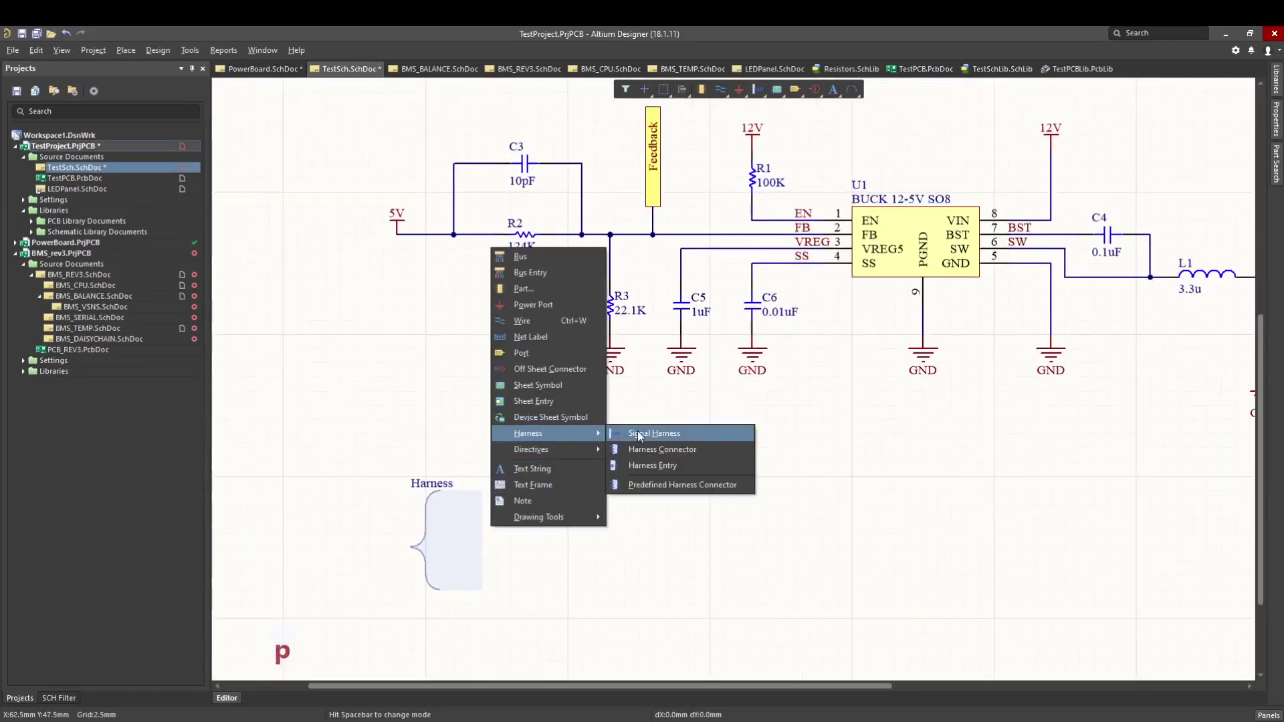
left_click(652, 465)
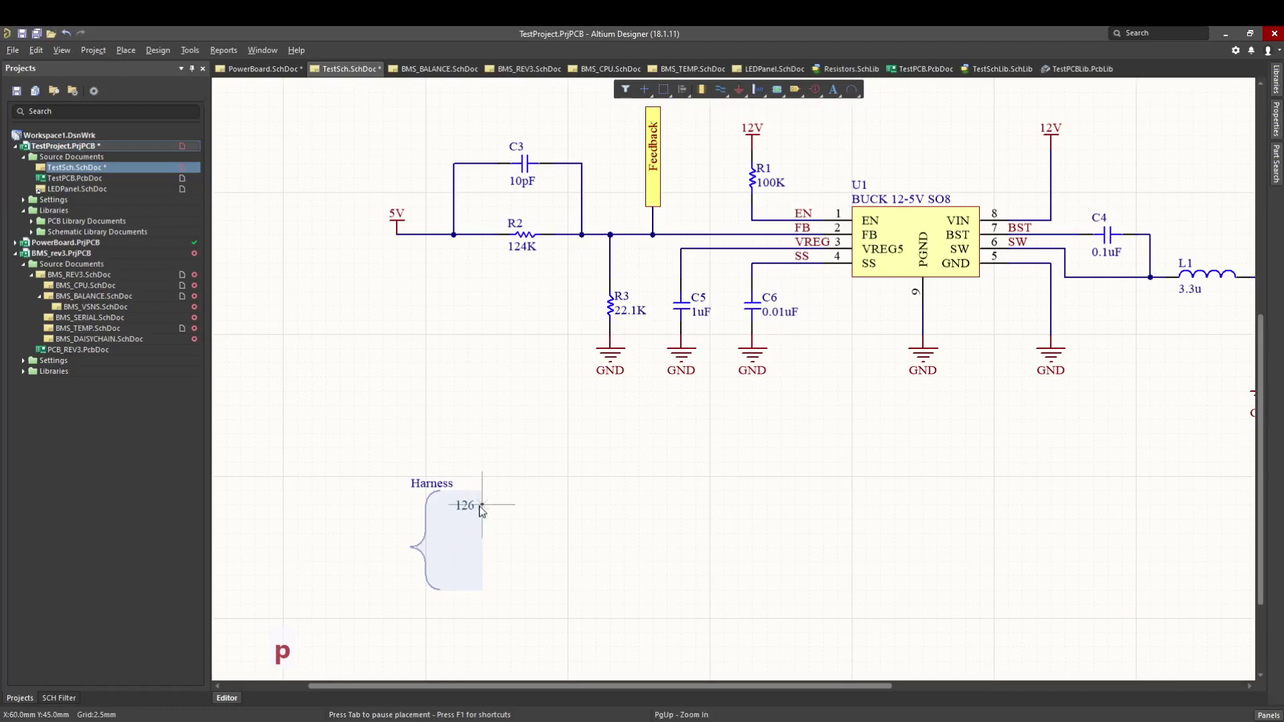
key("Tab")
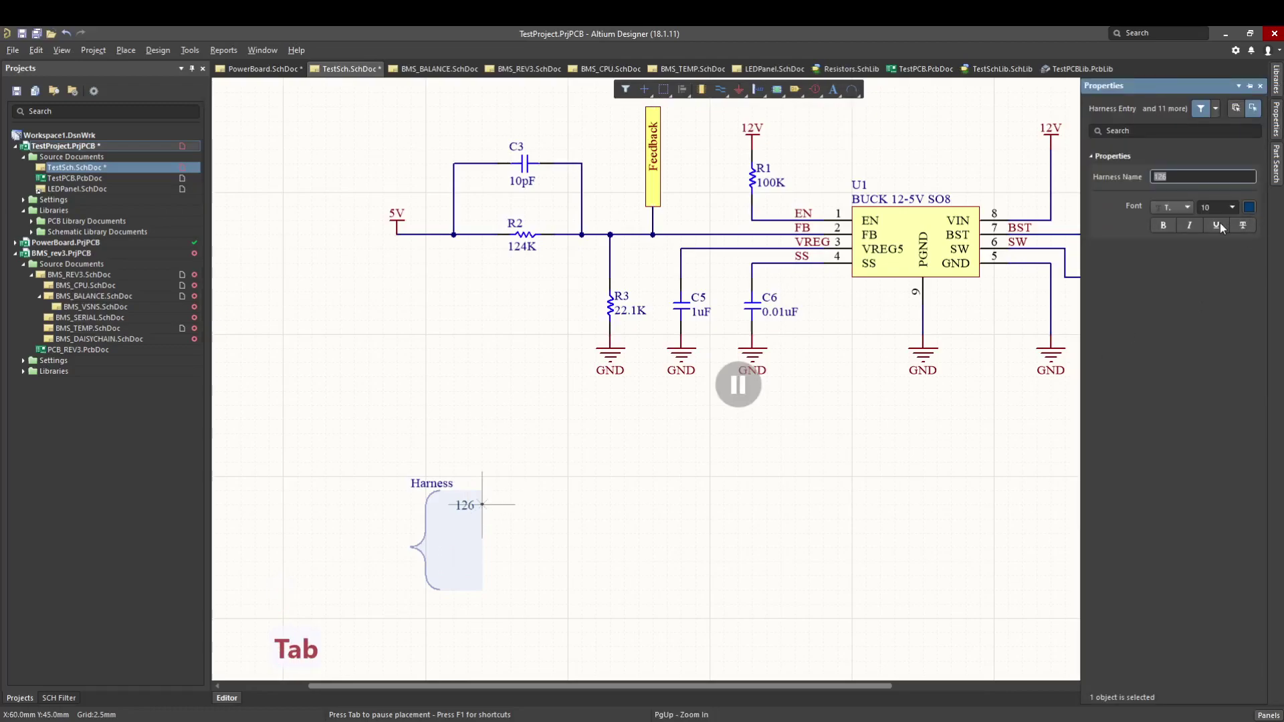
type("FB")
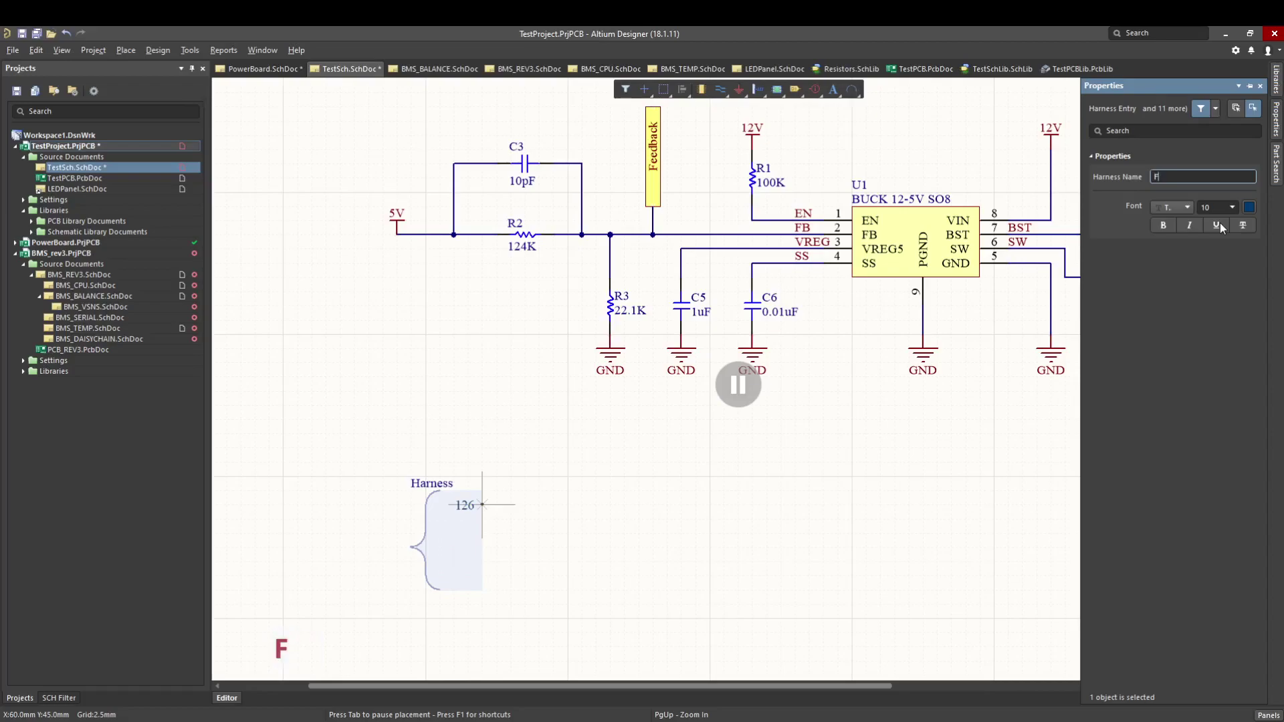
key("Return")
left_click(482, 505)
Step: Add harness entries named VREG and EN to the connector, spaced evenly below the FB entry
key("Tab")
type("VREG")
key("Return")
key("Return")
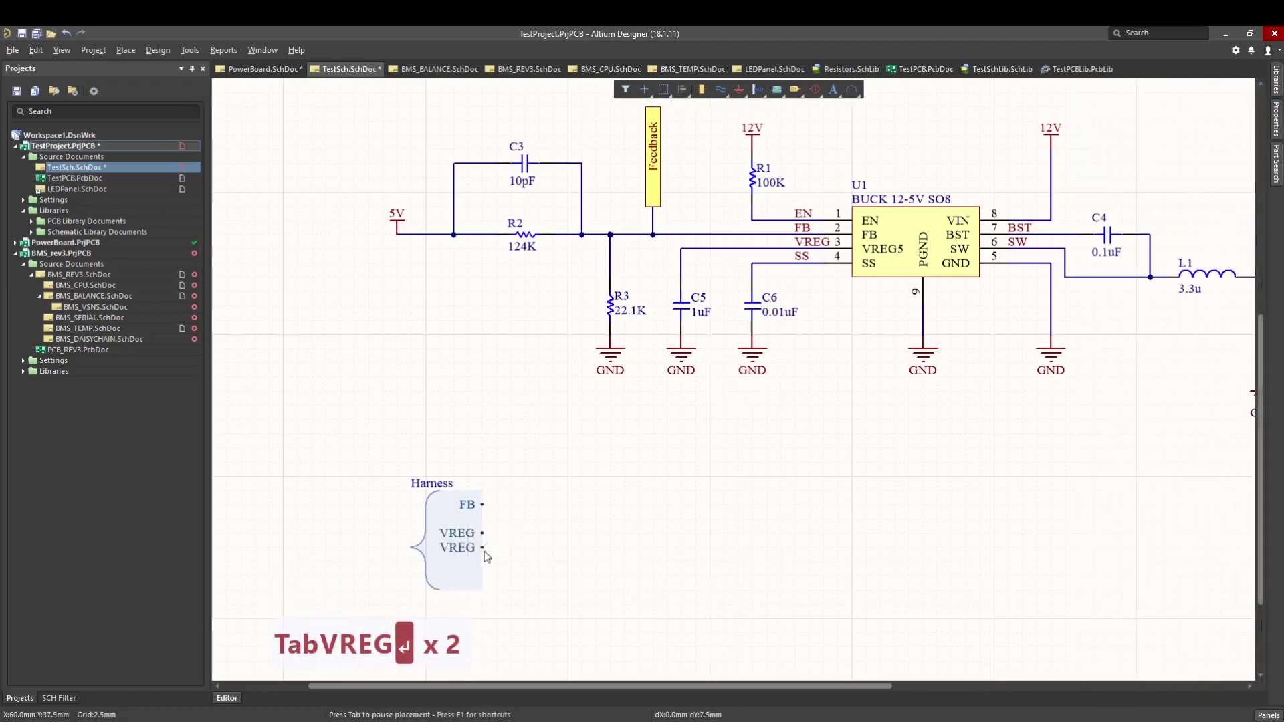
key("Tab")
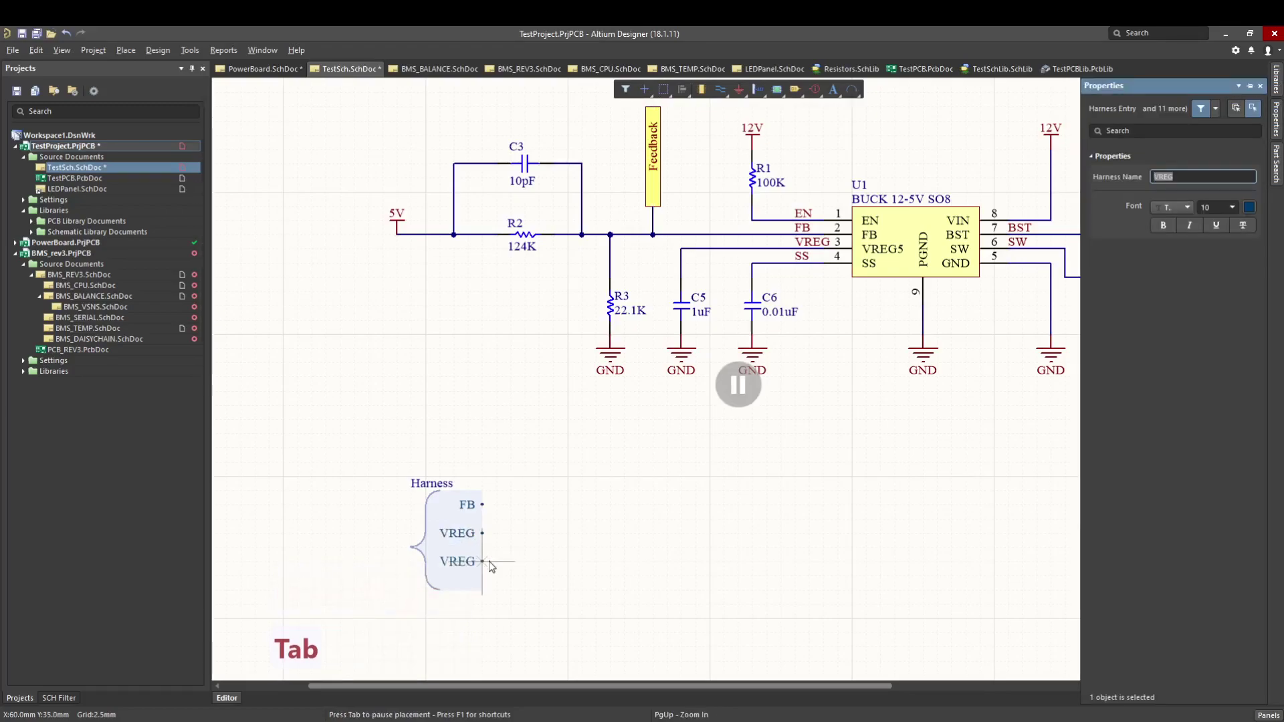
type("EN")
key("Return")
key("Return")
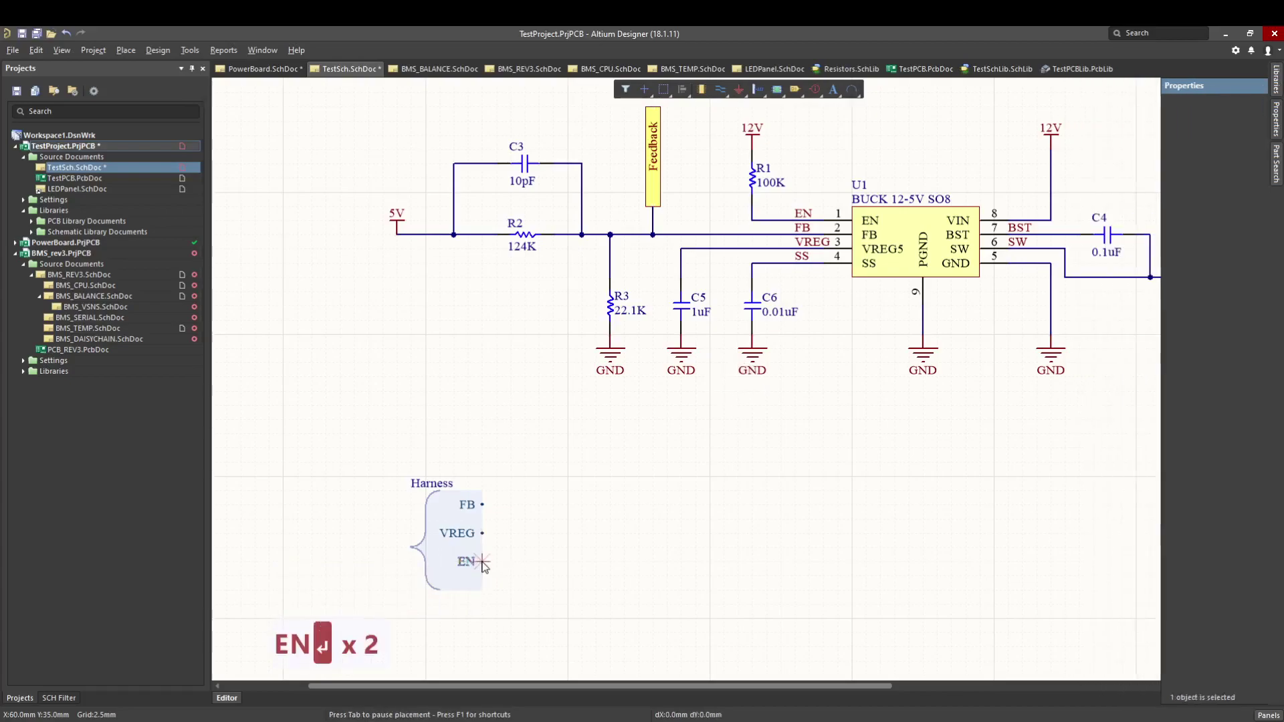
key("Escape")
Step: Draw equal-length horizontal wire stubs outward from the FB, VREG and EN harness entries
key("p")
key("w")
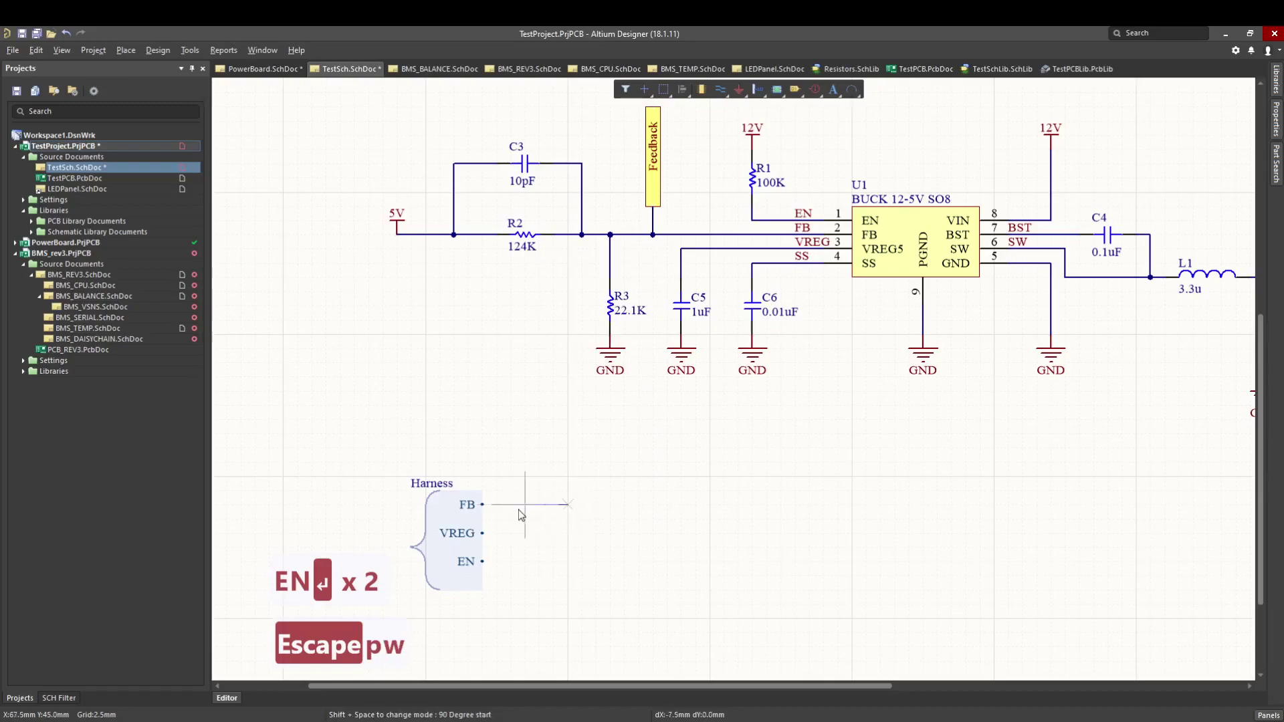
left_click(482, 504)
left_click(569, 538)
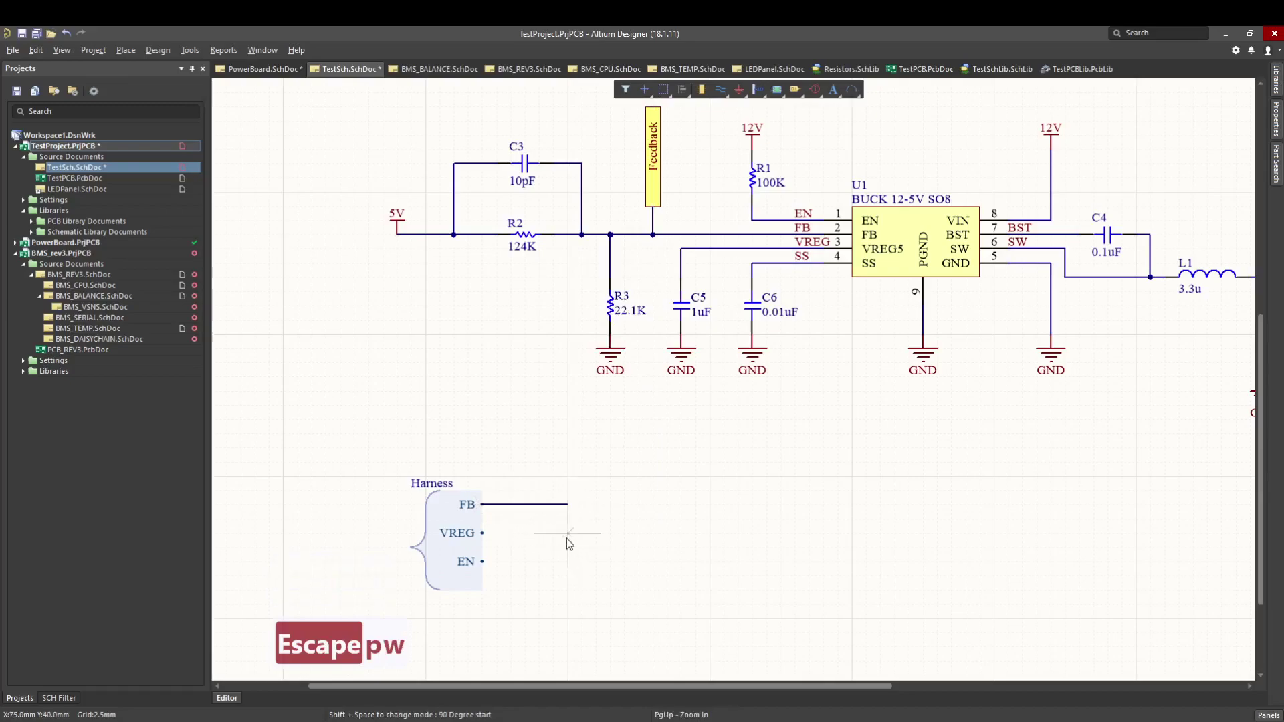
left_click(487, 537)
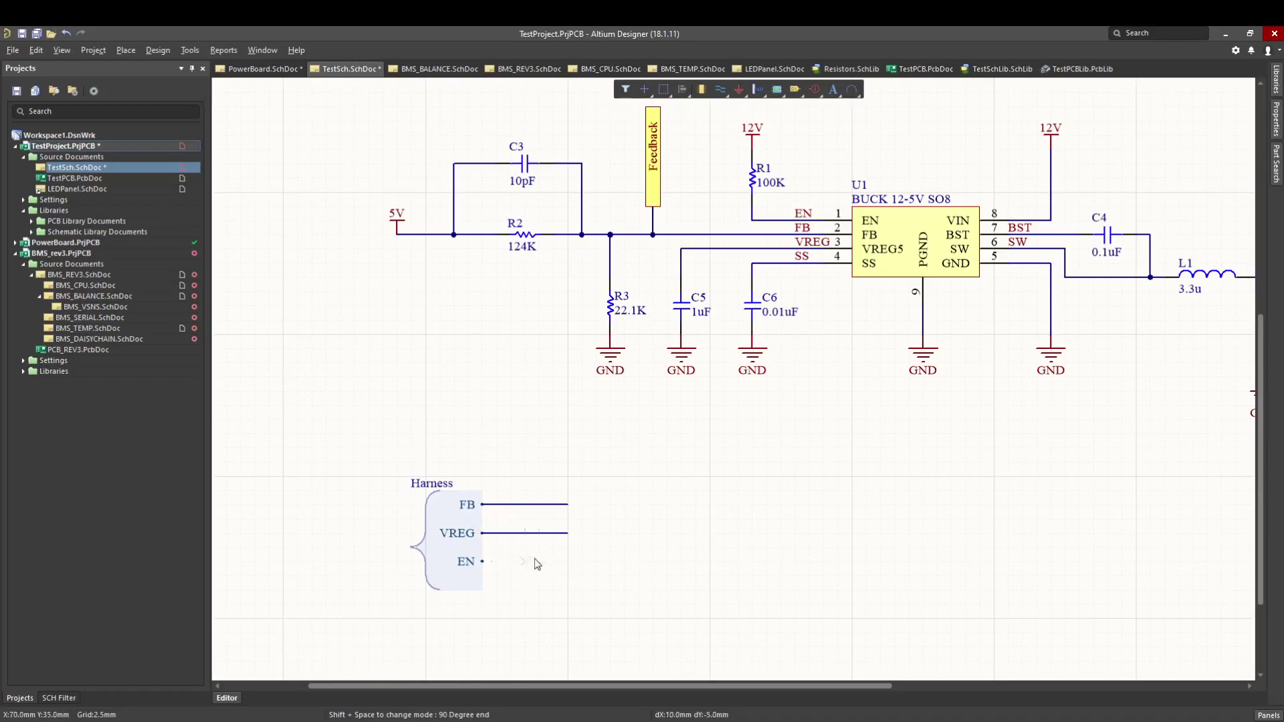
left_click(565, 563)
left_click(483, 562)
key("Escape")
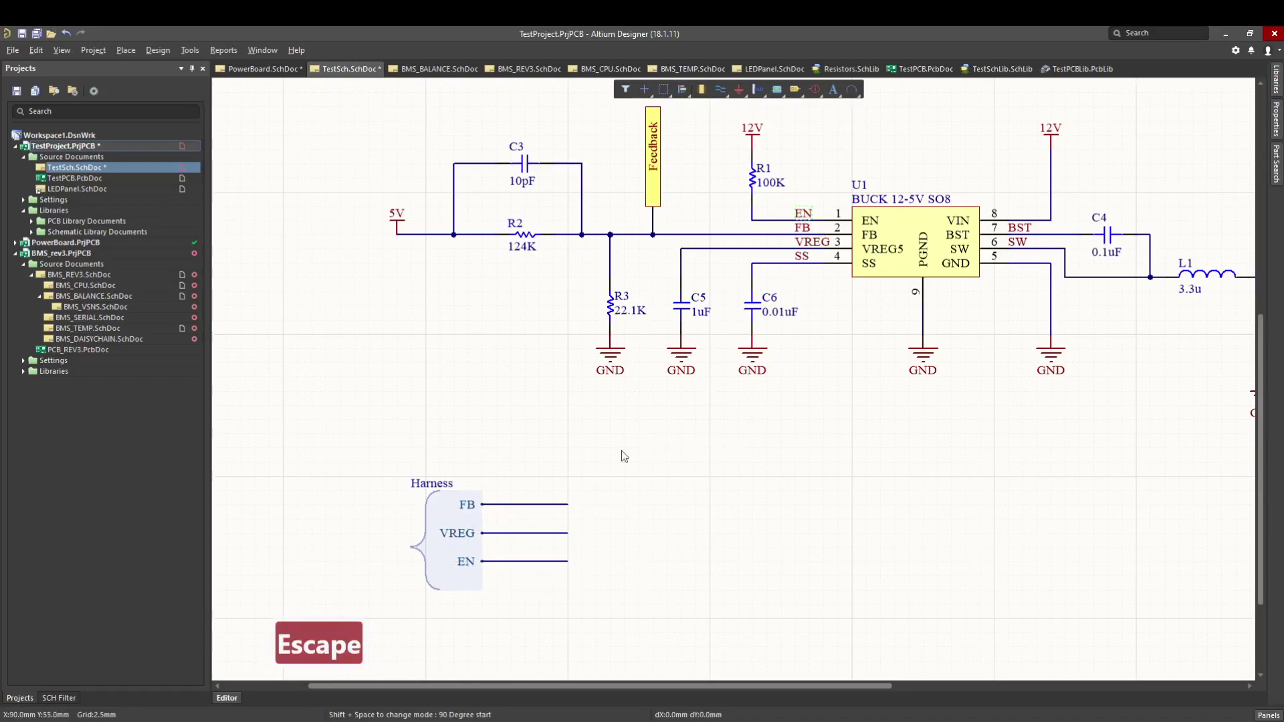
Step: Copy the EN, VREG and FB net labels from U1's pins onto the matching harness wire stubs
key("ctrl+c")
key("ctrl+v")
left_click(539, 562)
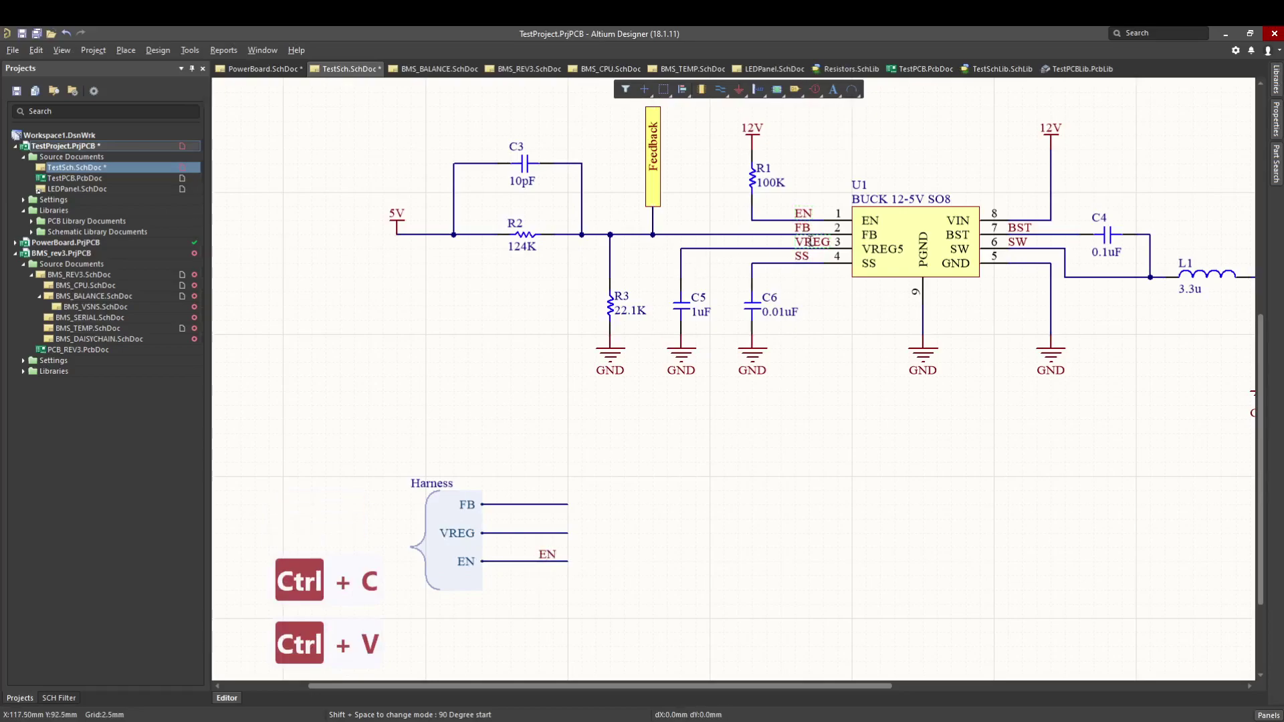
key("ctrl+c")
key("ctrl+v")
left_click(539, 533)
left_click(804, 228)
key("ctrl+c")
key("ctrl+v")
left_click(597, 484)
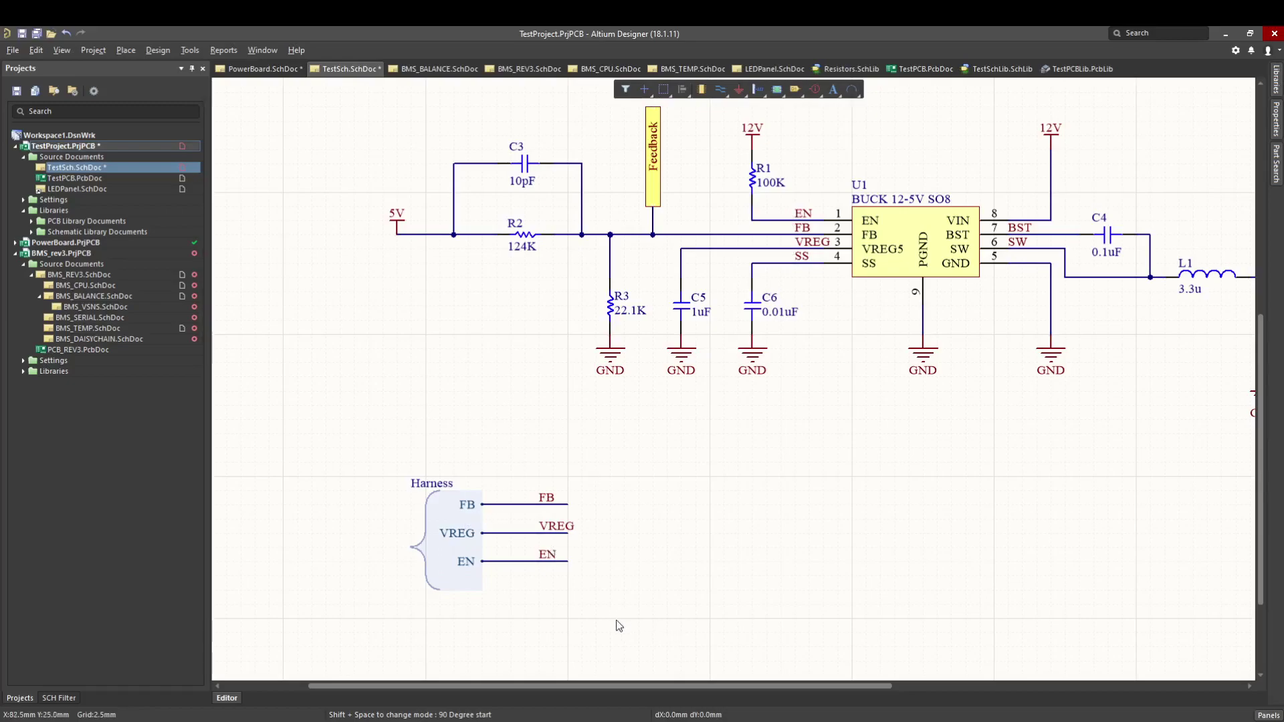
Step: Place a port about 15 mm wide with its end on the tip of the harness connector's brace
right_click_drag(571, 612, 684, 552)
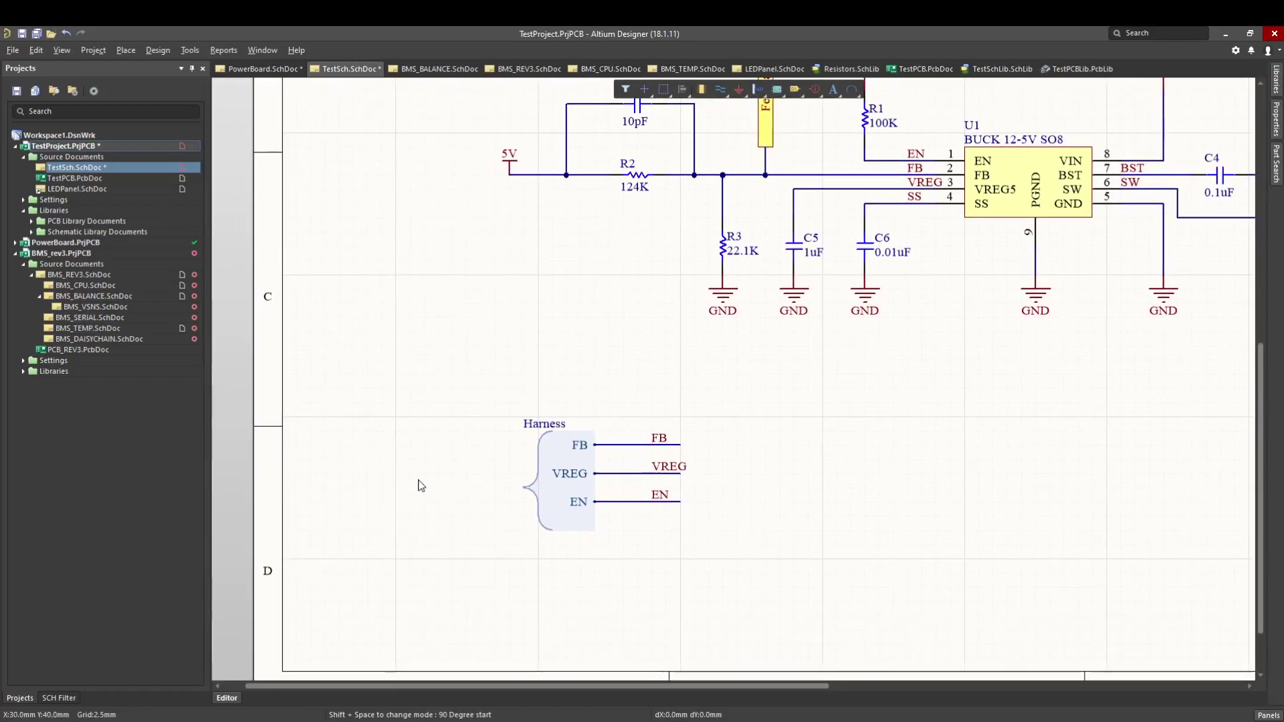
key("p")
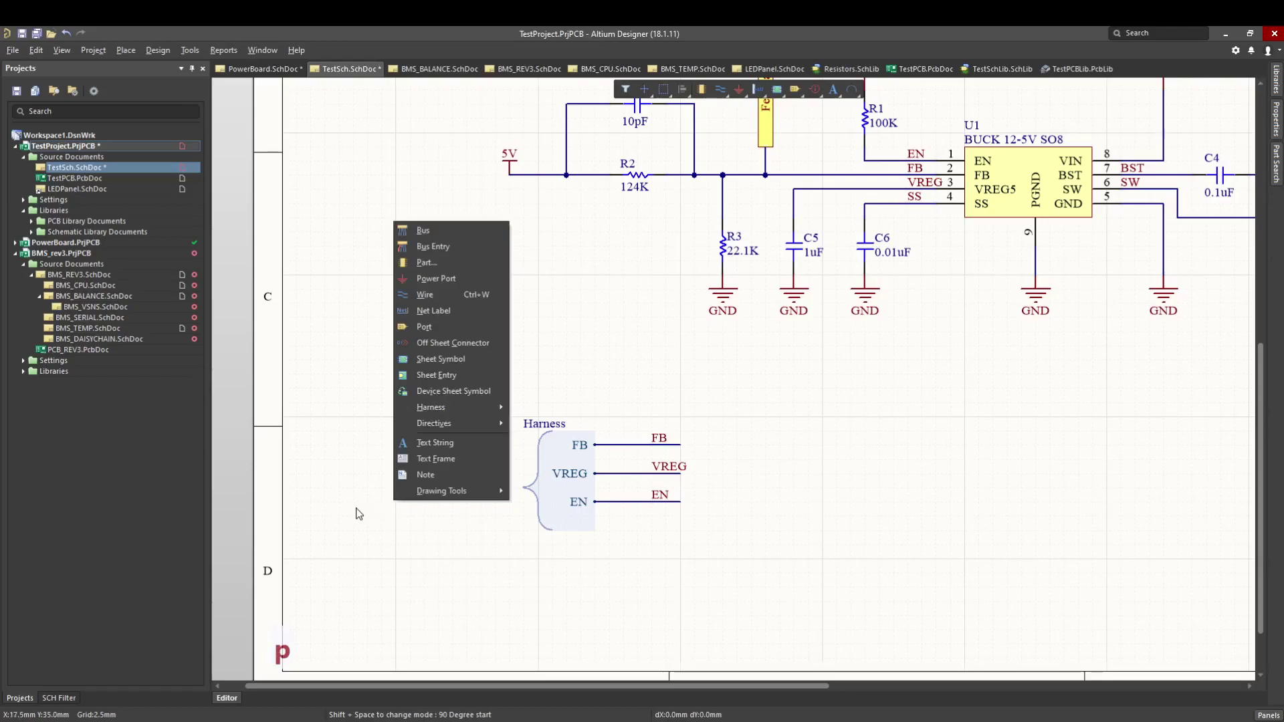
key("r")
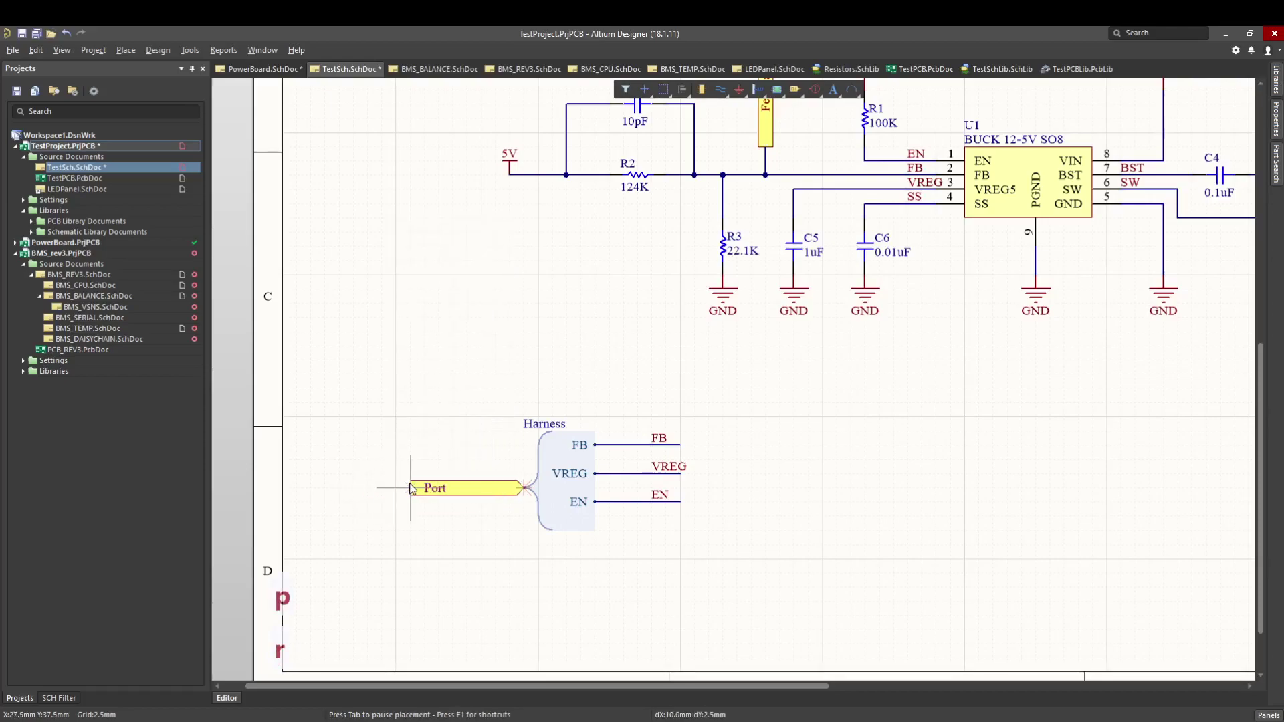
left_click(439, 489)
left_click(520, 495)
key("Escape")
left_click(483, 496)
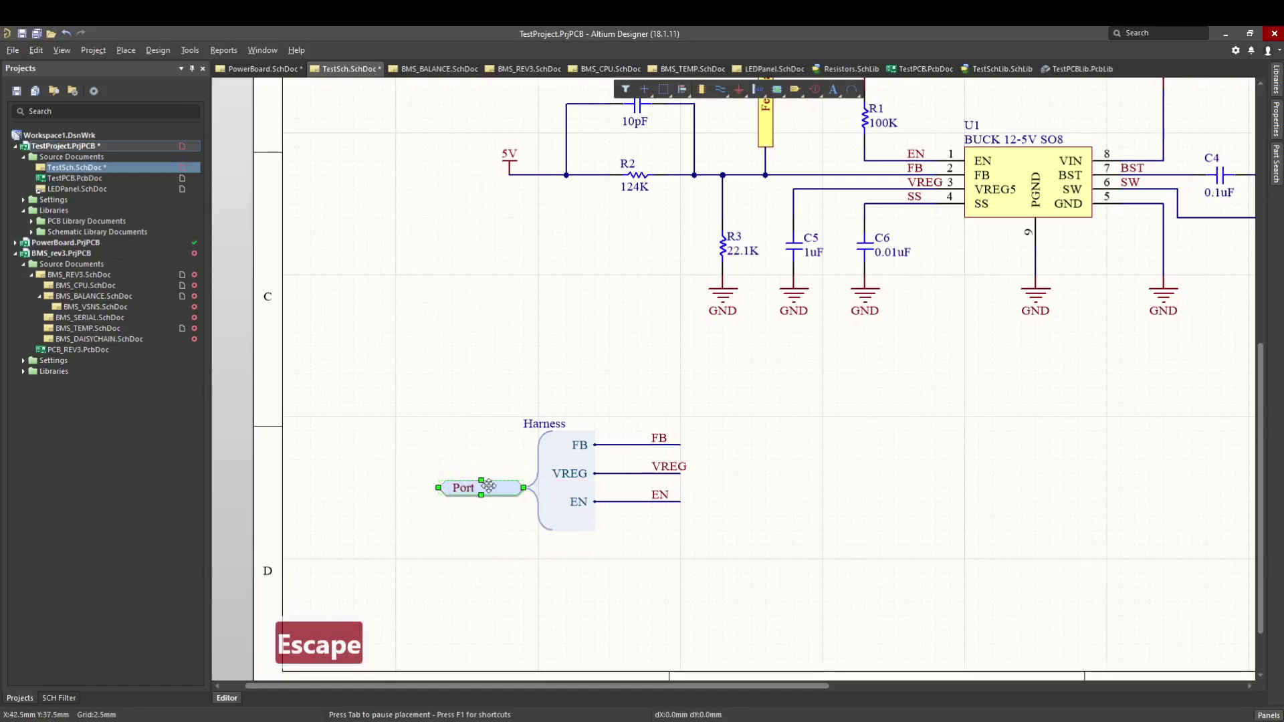
Step: Name the harness port MULTI and save TestSch.SchDoc
double_click(462, 488)
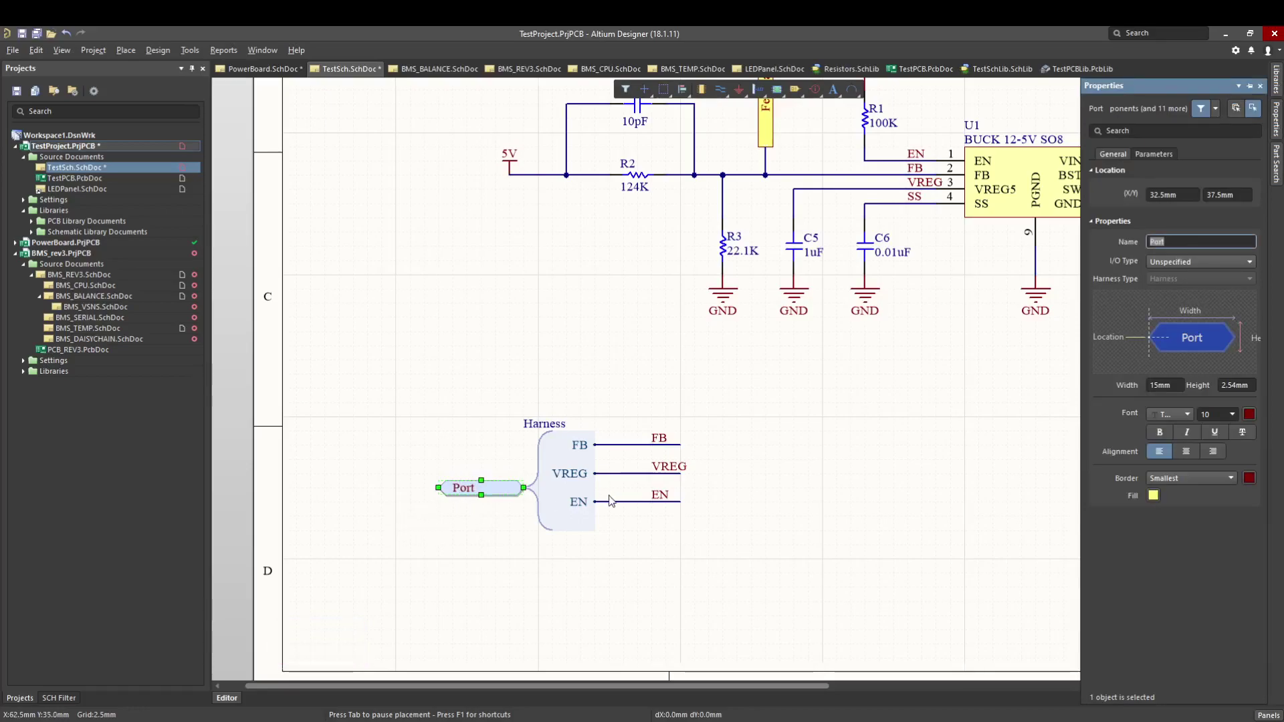
type("M")
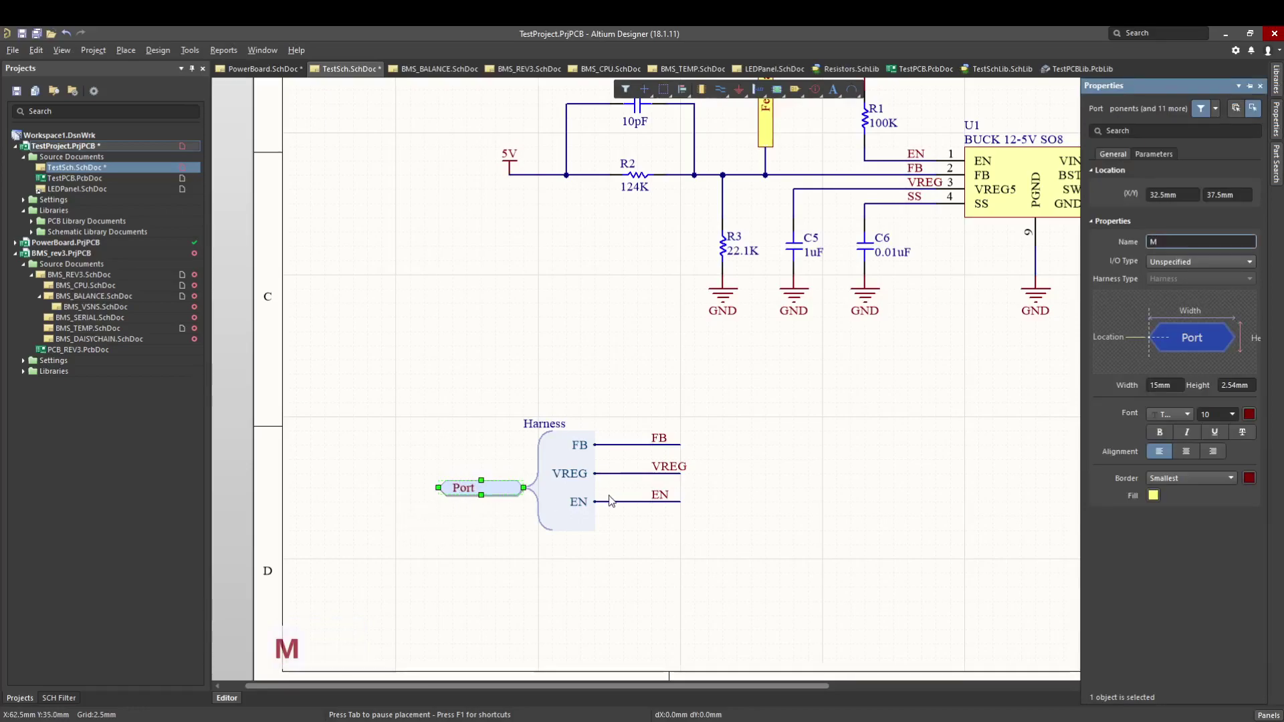
type("ULT")
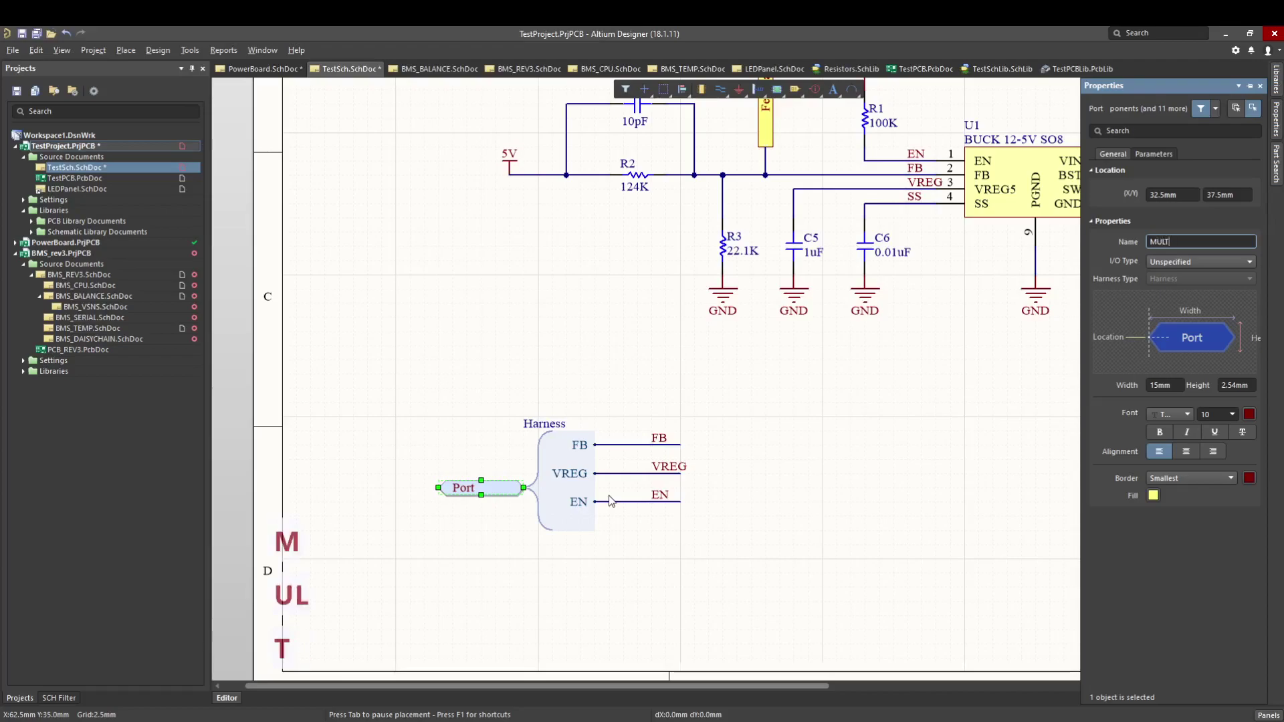
type("I")
key("Return")
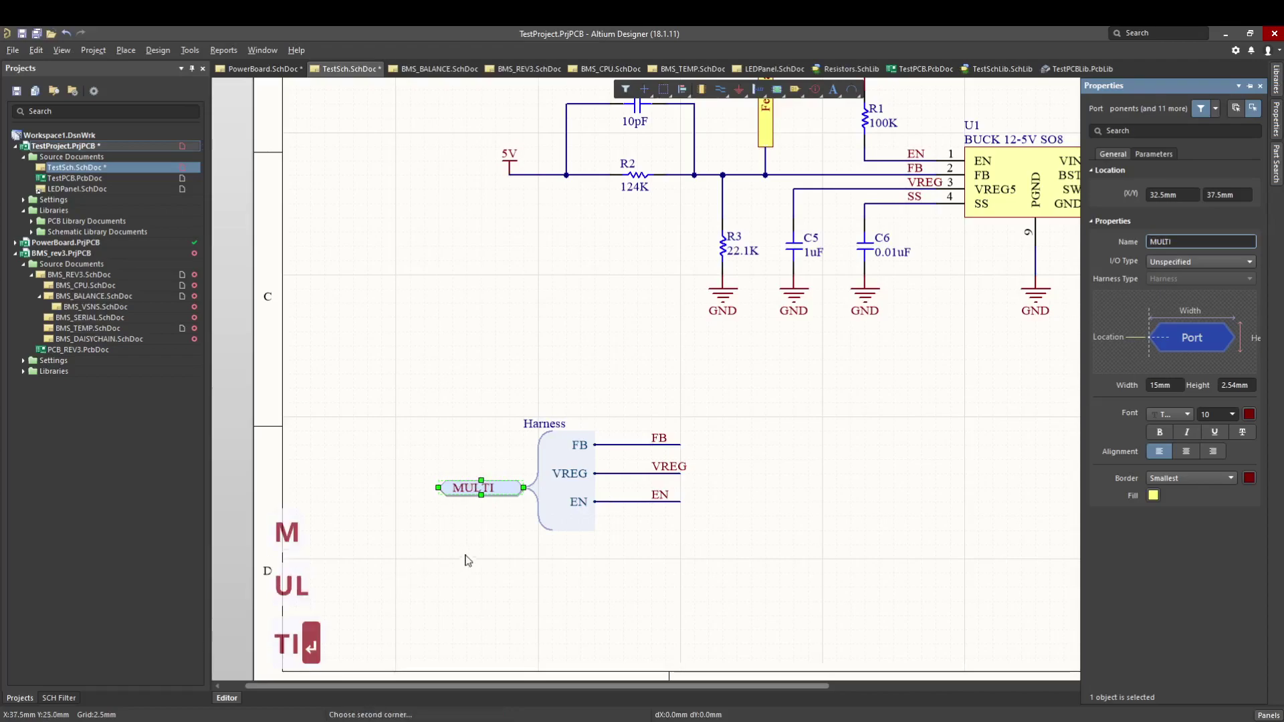
left_click(468, 562)
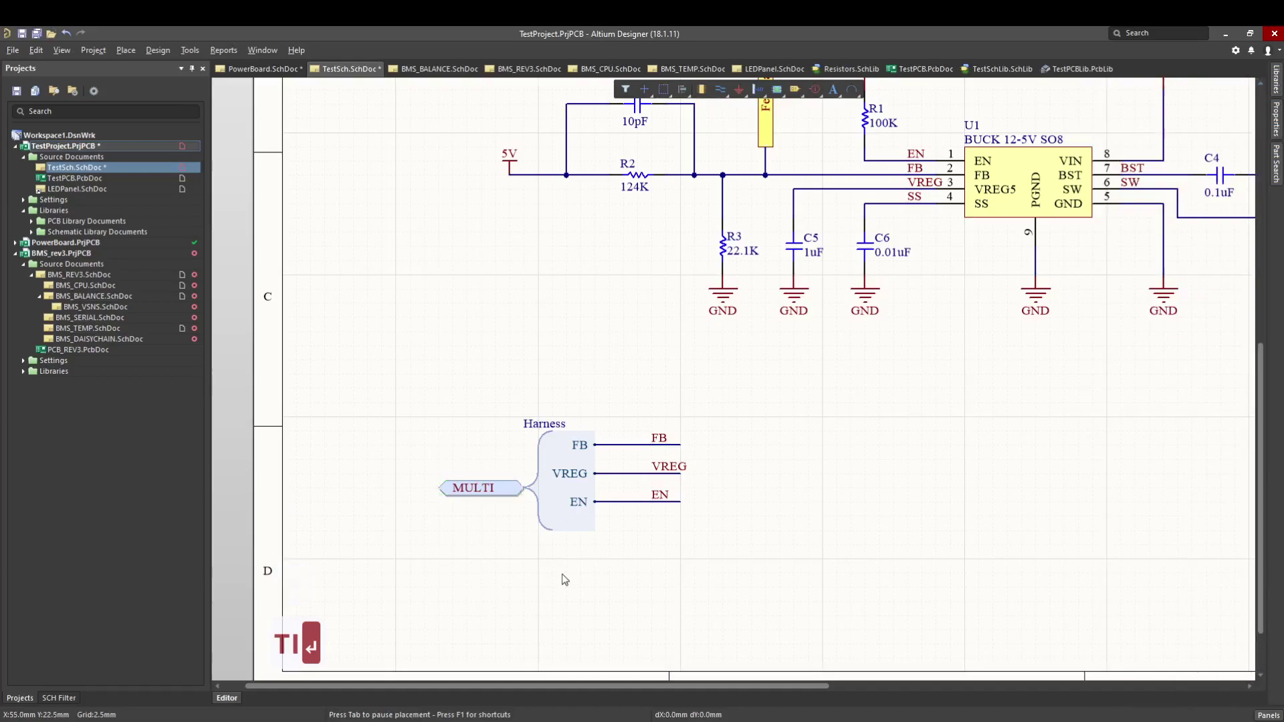
key("ctrl+s")
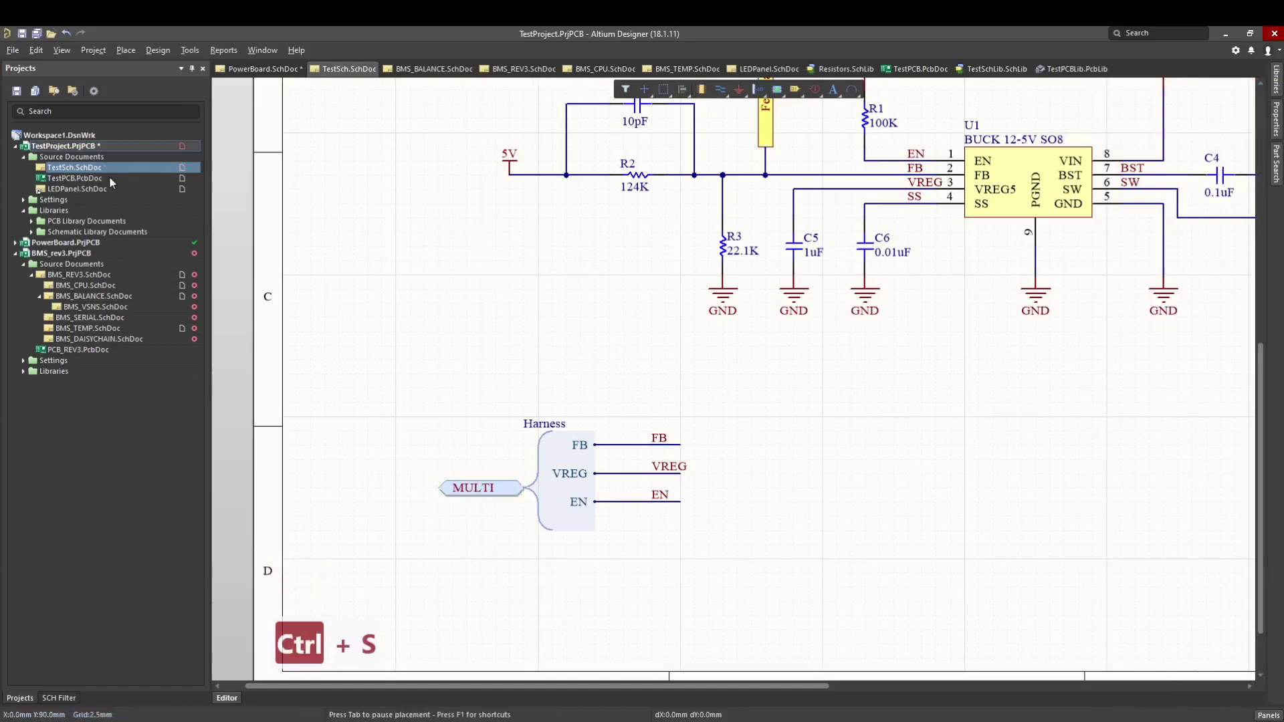
Step: Copy the MULTI port, harness connector and labelled stubs into the empty area beside the yellow LED branch on LEDPanel.SchDoc
left_click_drag(780, 588, 368, 294)
key("ctrl+c")
left_click(479, 355)
left_click(74, 178)
left_click(38, 190)
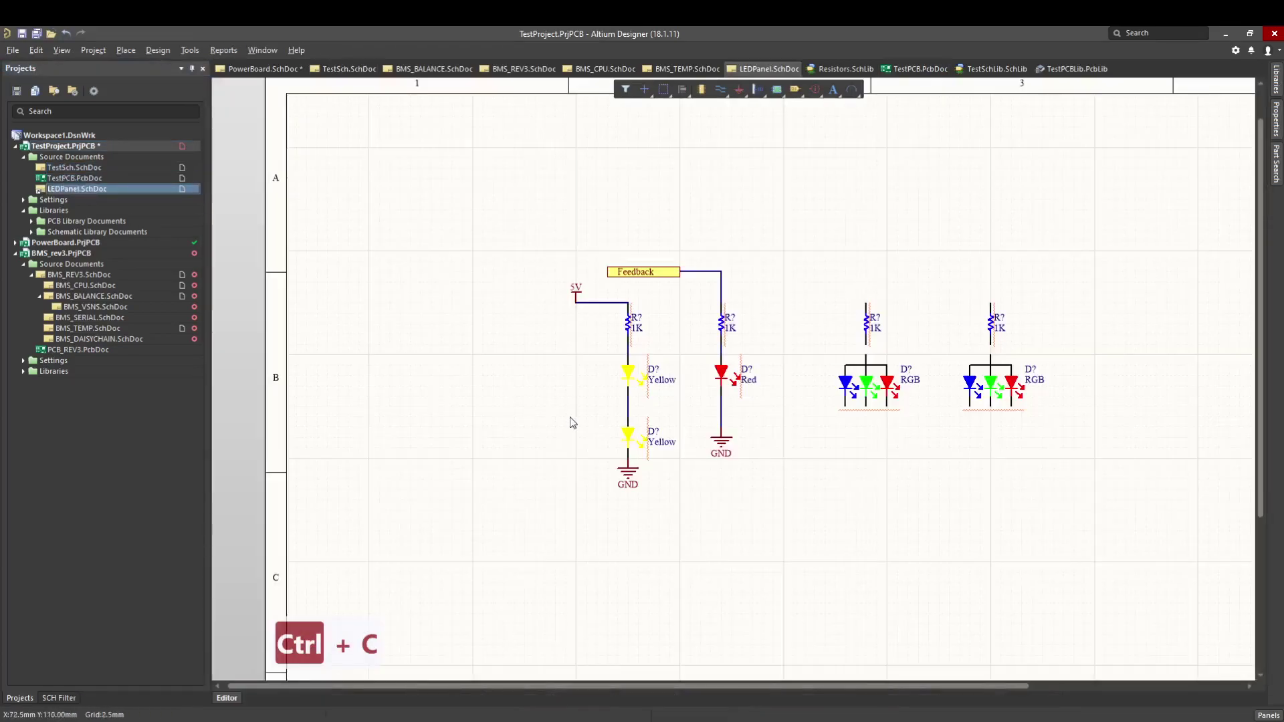
key("ctrl+v")
left_click(461, 431)
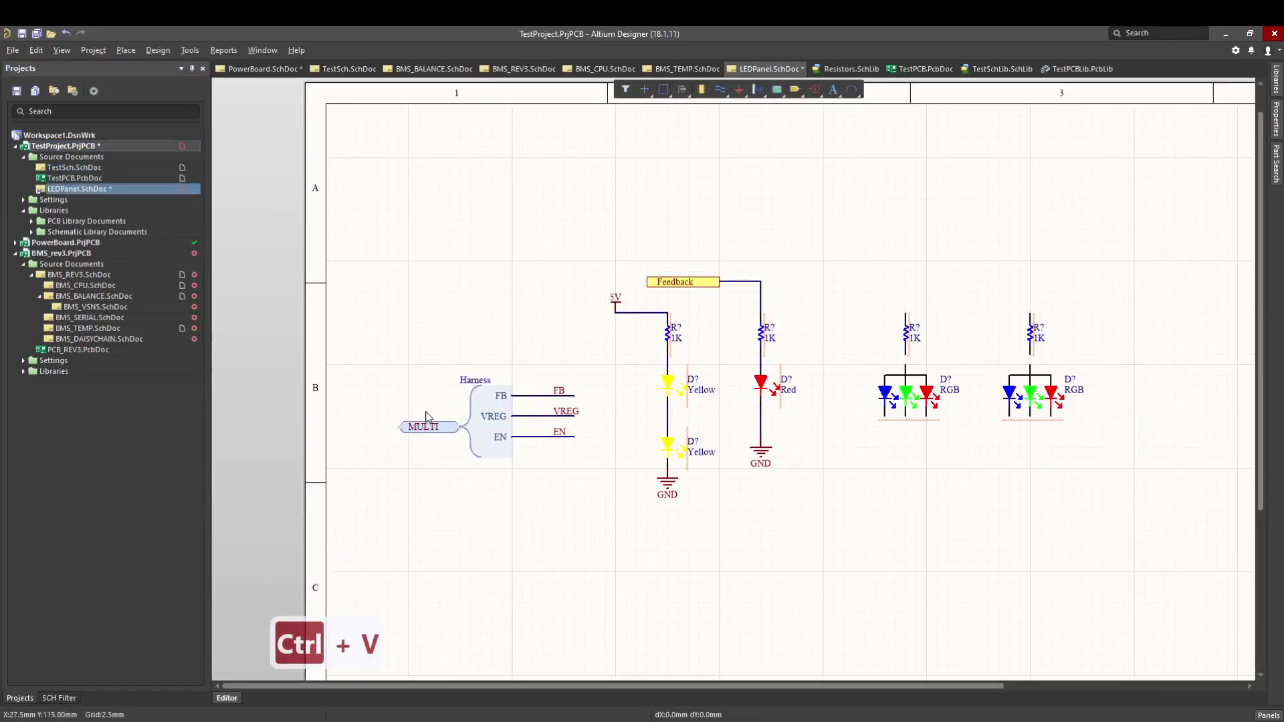
Step: Draw a wire up from the first RGB LED's 1K resistor and sideways toward the red LED branch
scroll(470, 454, "up", 2, "ctrl")
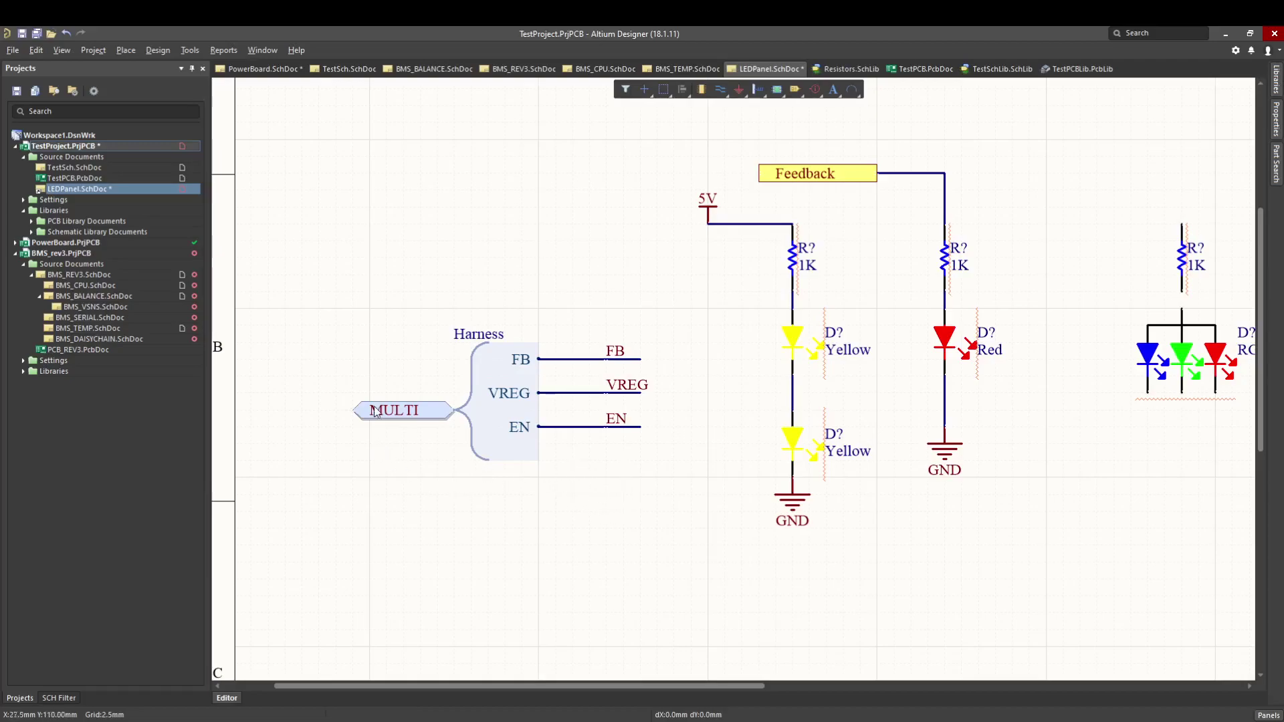
mouse_move(393, 411)
scroll(679, 460, "down", 3, "ctrl")
right_click_drag(654, 475, 509, 525)
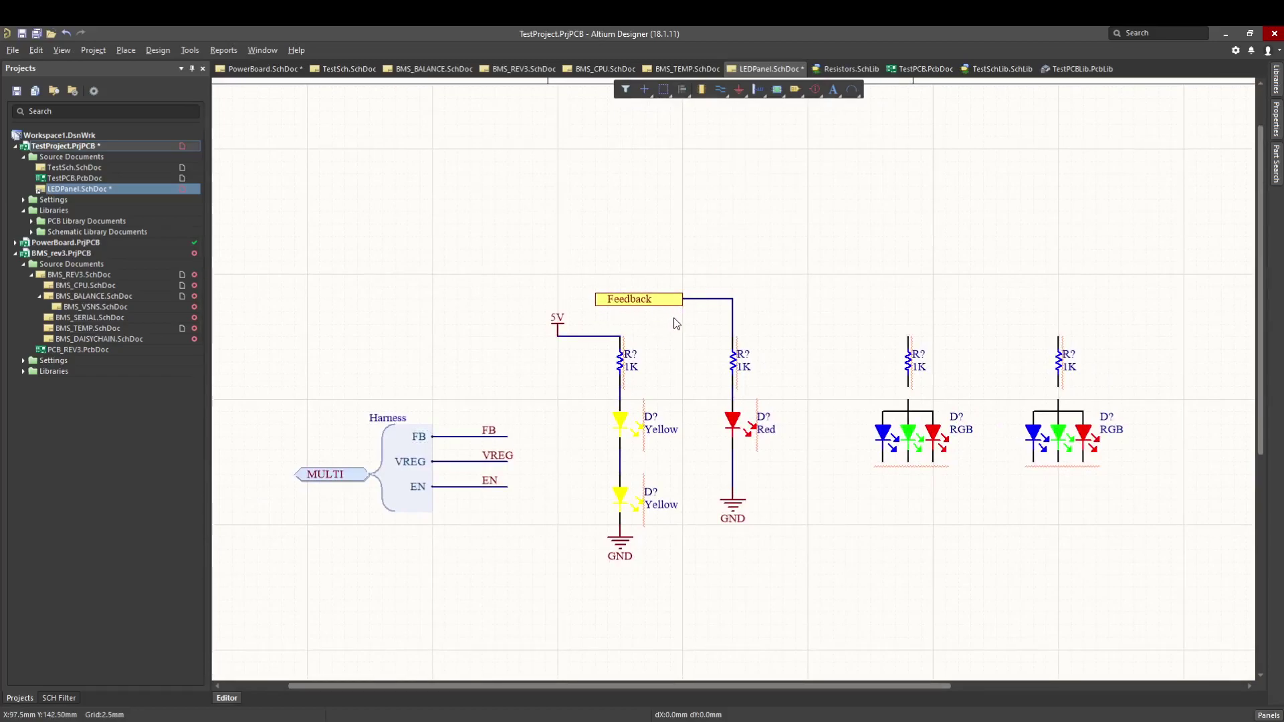
key("p")
key("w")
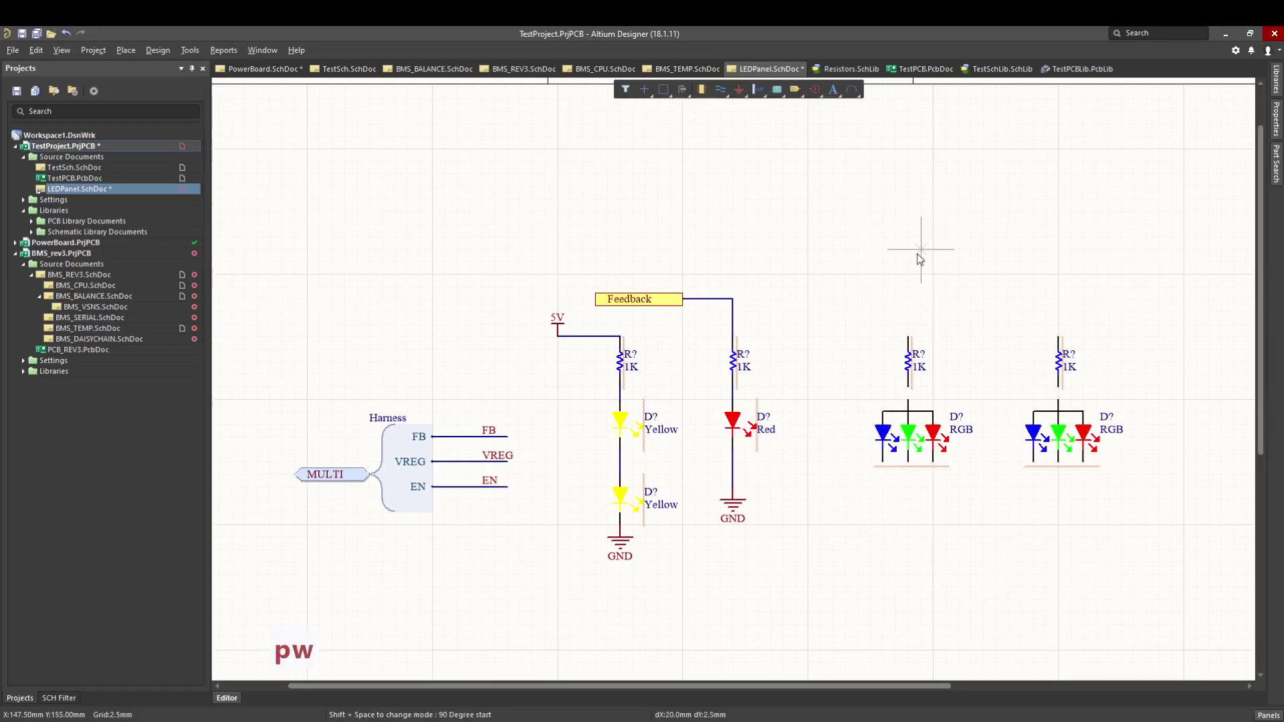
left_click(910, 328)
left_click(843, 300)
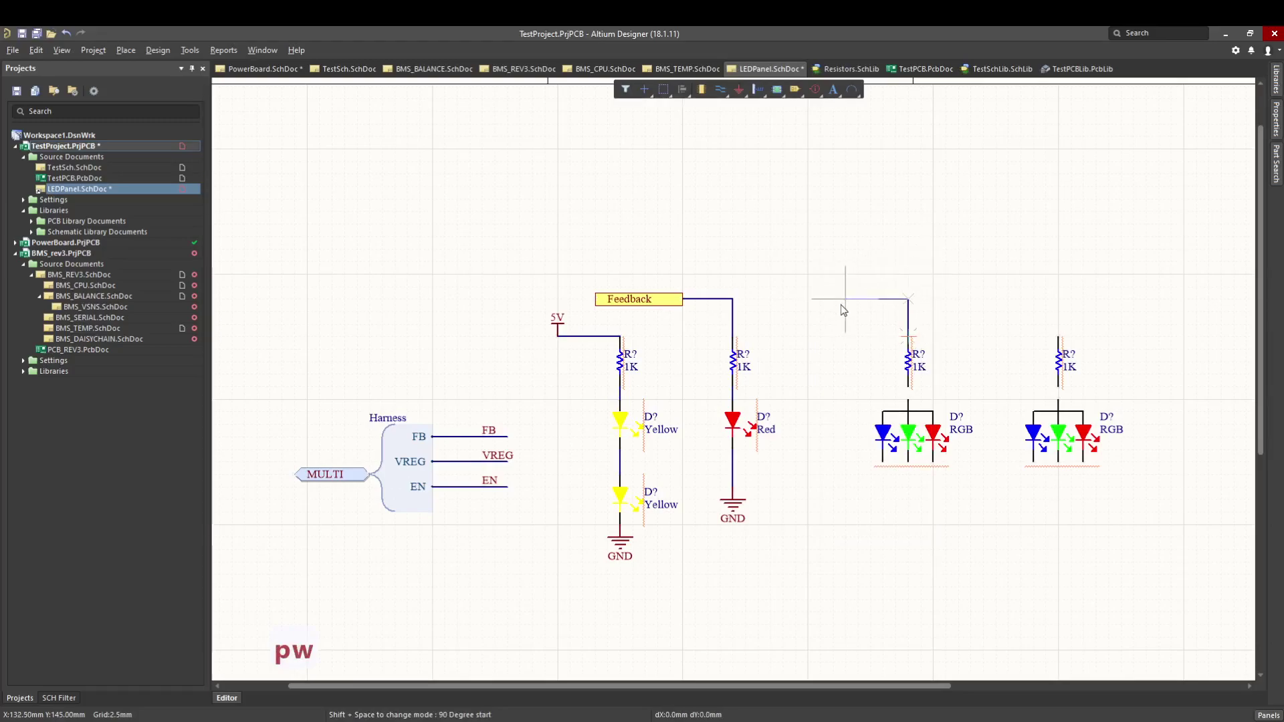
key("Escape")
key("Escape")
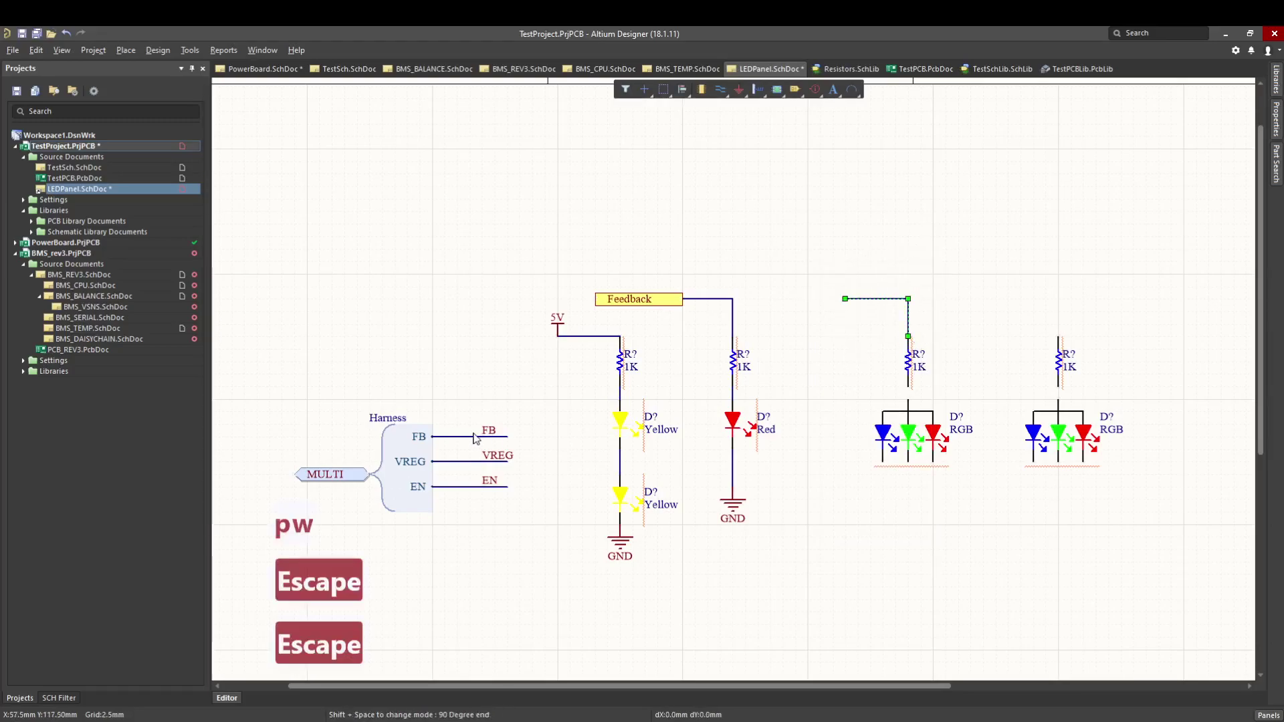
Step: Copy the harness's FB net label onto the open end of the first RGB LED's resistor wire
key("ctrl+c")
key("ctrl+v")
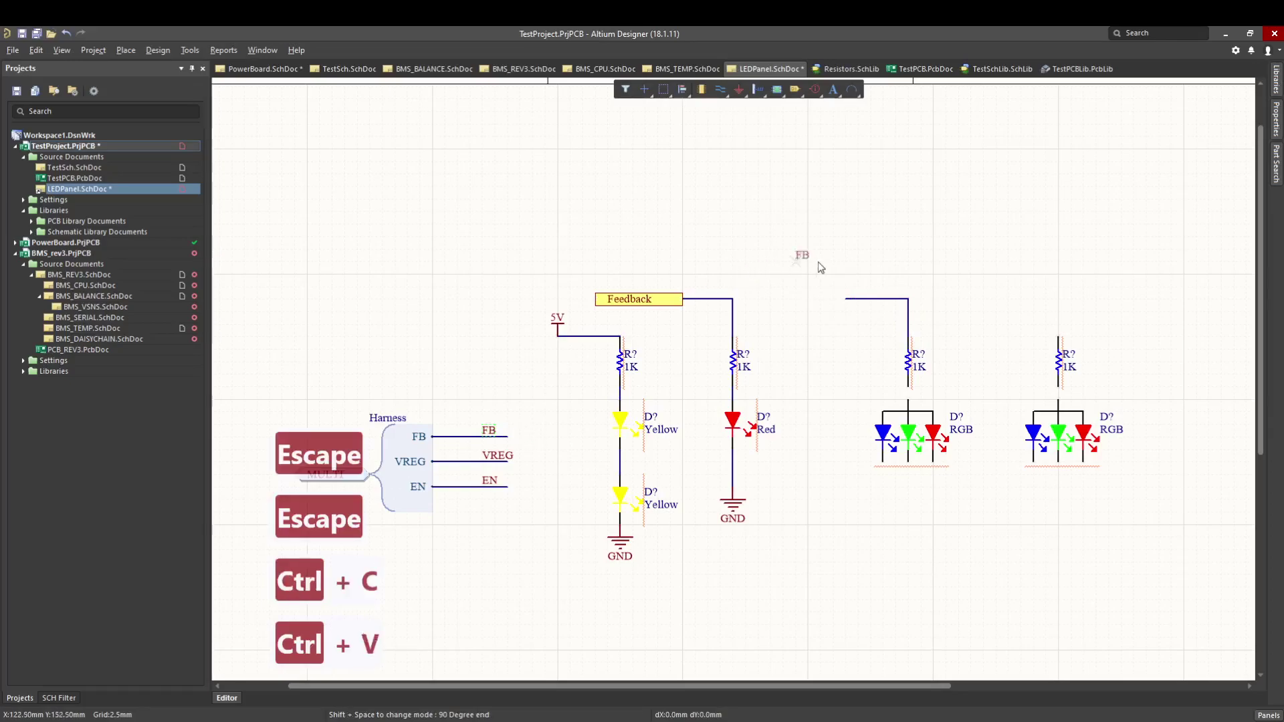
left_click(847, 298)
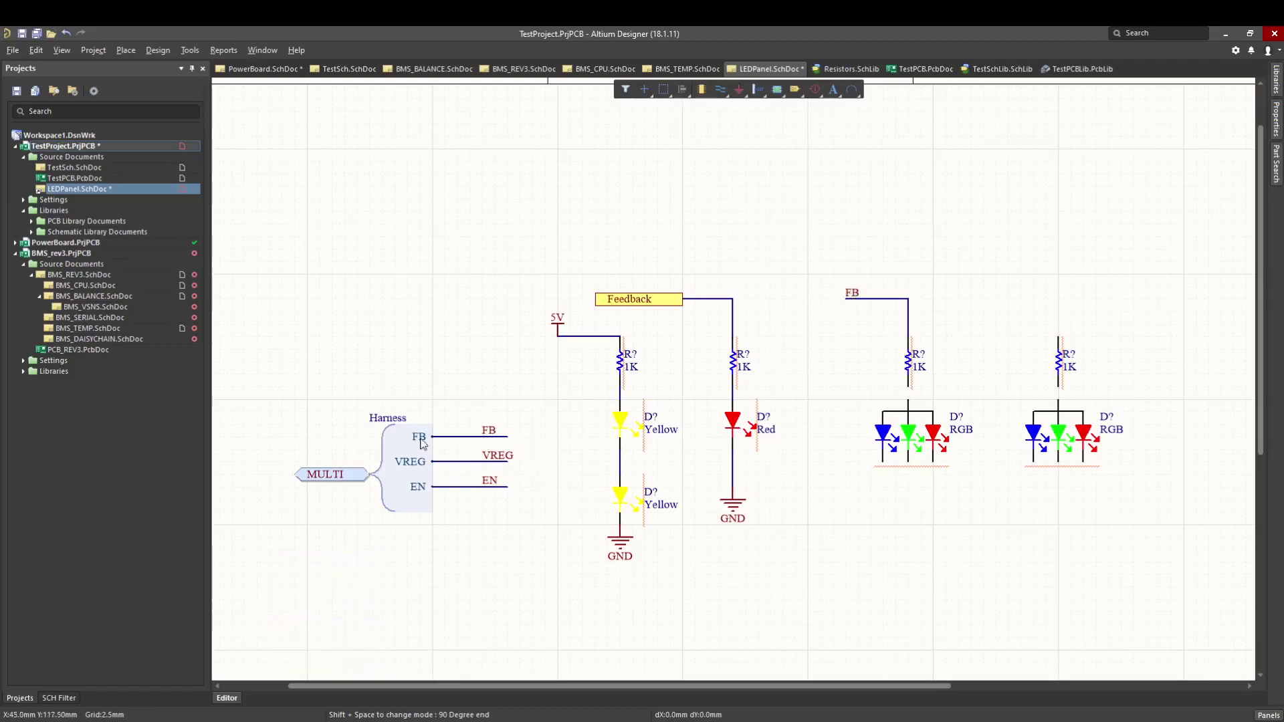
Step: Save LEDPanel.SchDoc and collapse the BMS_rev3 project in the project tree
left_click(327, 479)
left_click(498, 529)
left_click(668, 305)
left_click(515, 508)
key("ctrl+s")
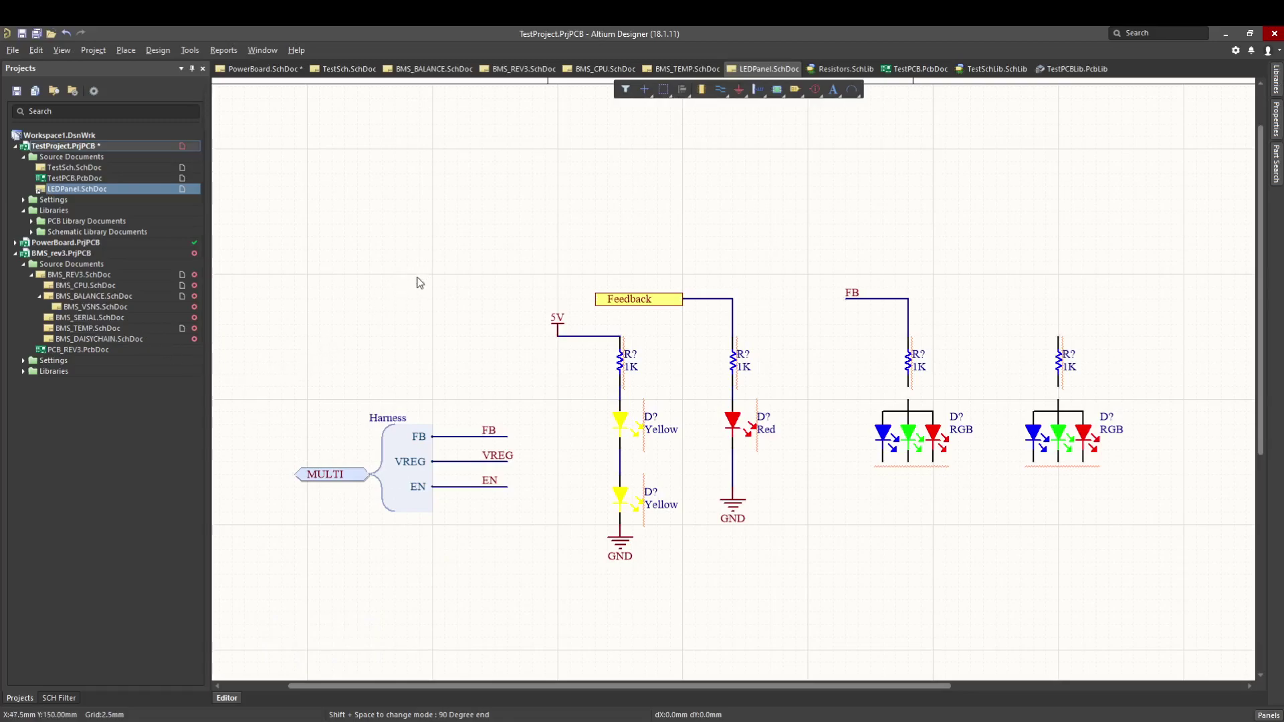
left_click(15, 253)
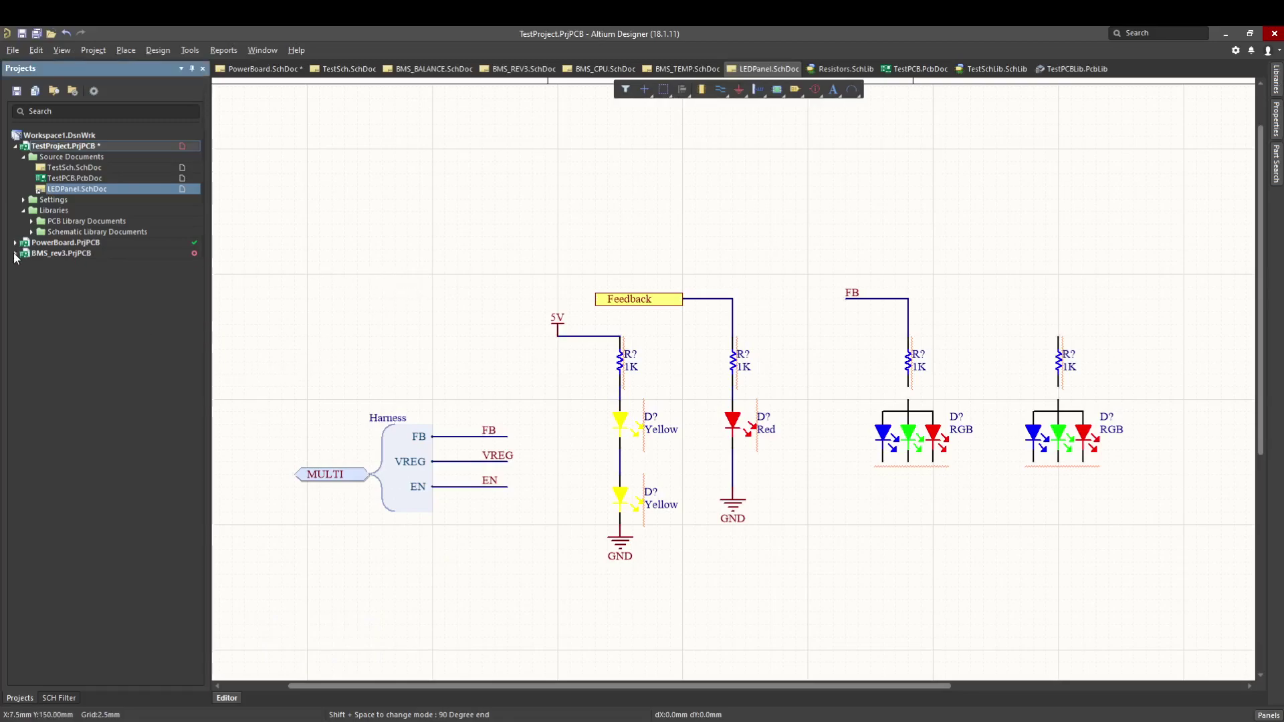
Step: Expand the PowerBoard project, collapse its phase-leg sheets in the project tree, and open PowerBoard.SchDoc
left_click(14, 242)
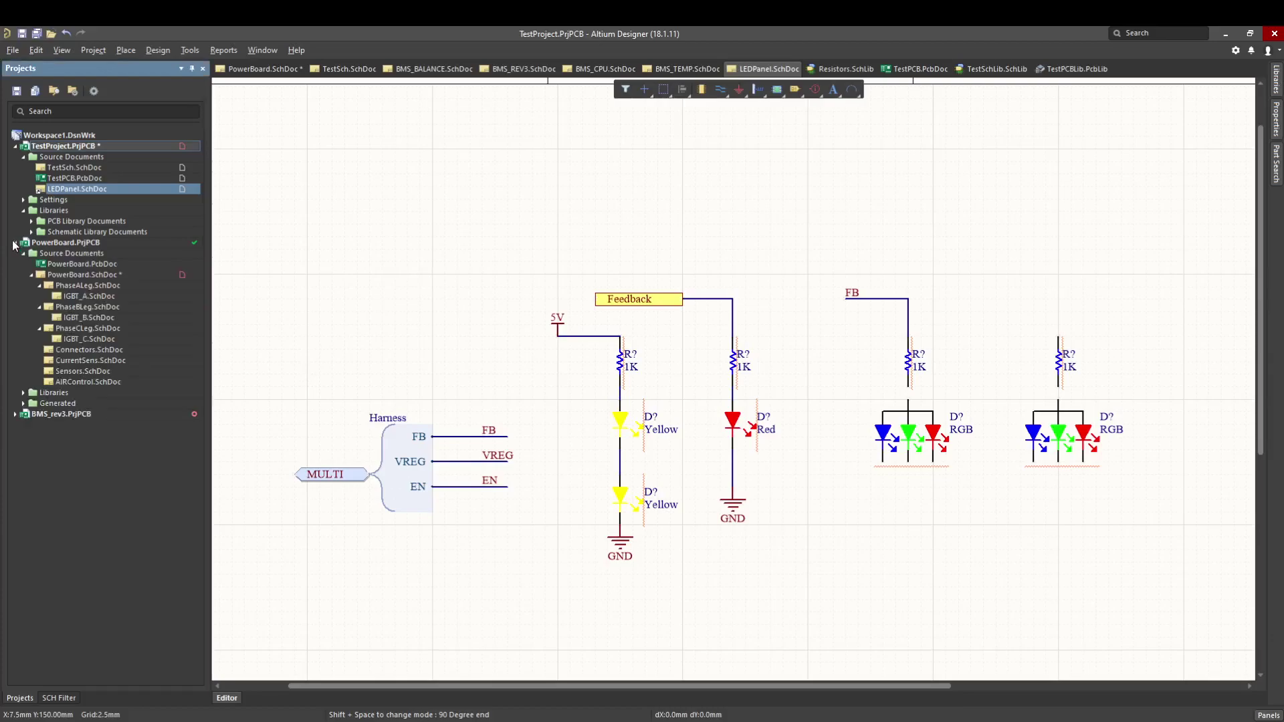
left_click(75, 169)
left_click(75, 189)
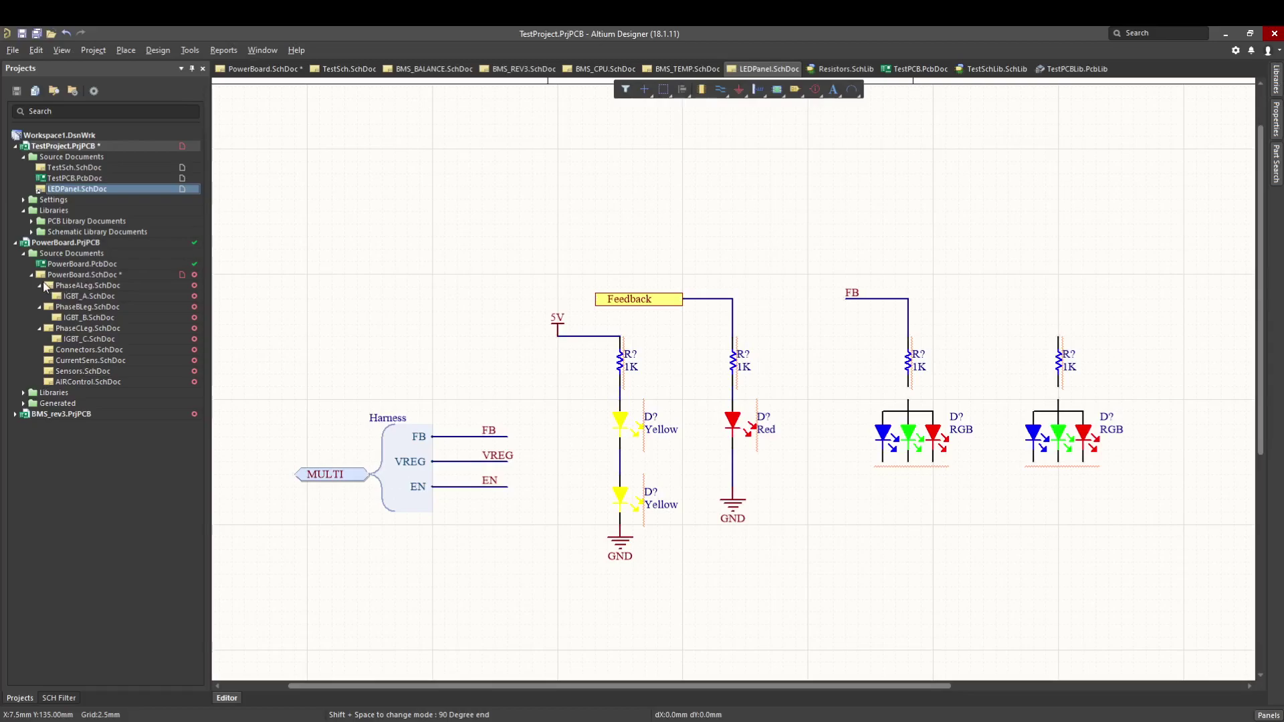
left_click(39, 285)
left_click(40, 296)
left_click(39, 307)
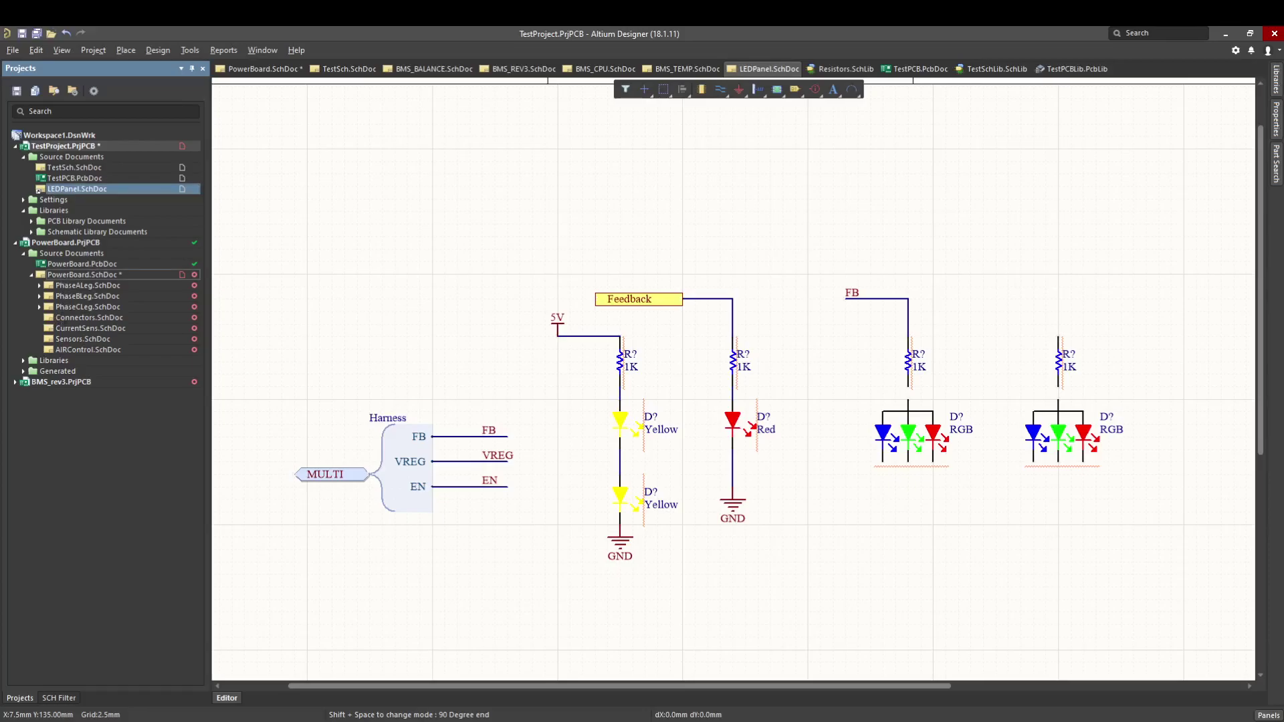
left_click(84, 274)
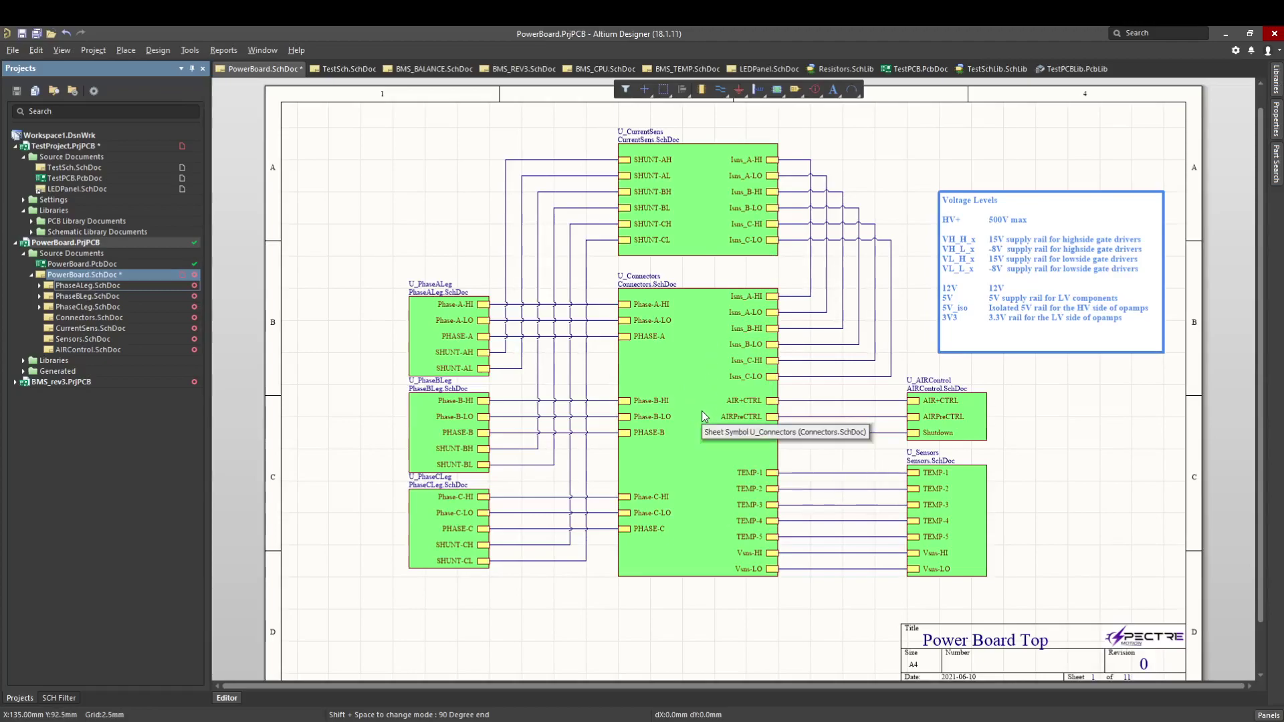
Step: Examine the Connectors, AIRControl and Sensors sheet symbols and their linked file names on the PowerBoard top sheet
left_click(701, 384)
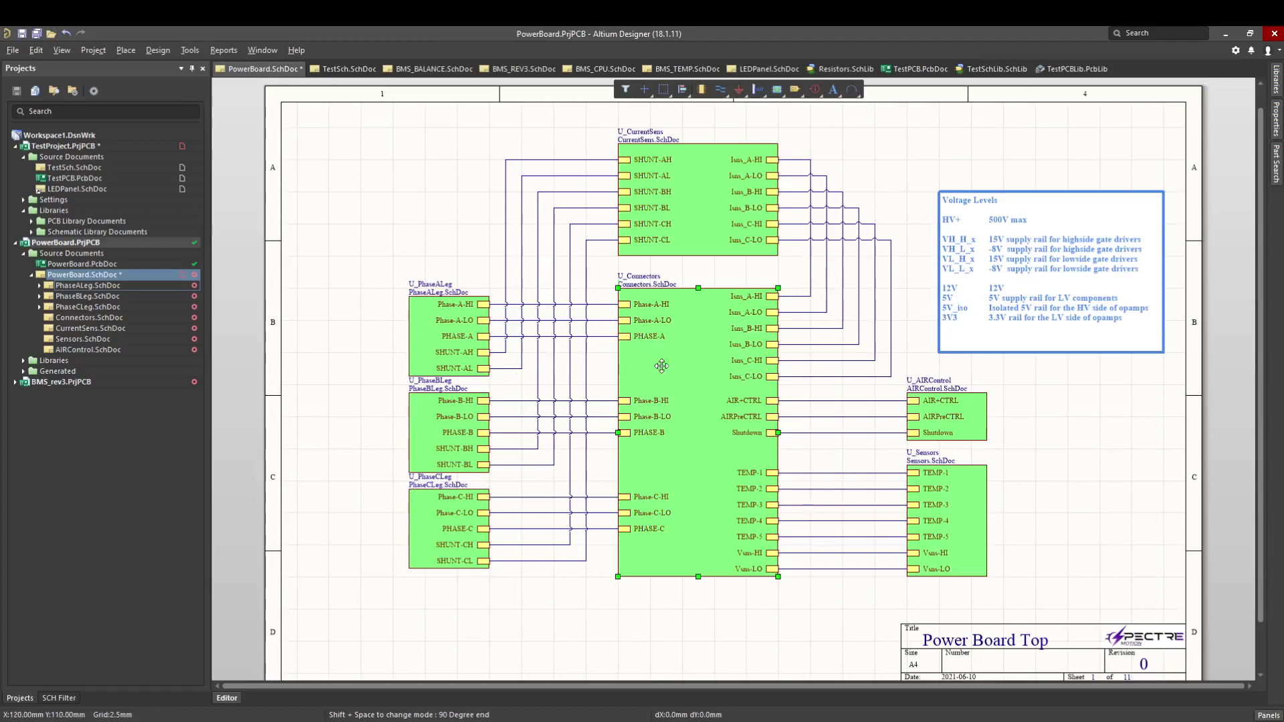
scroll(680, 377, "up", 1, "ctrl")
scroll(681, 377, "down", 1, "ctrl")
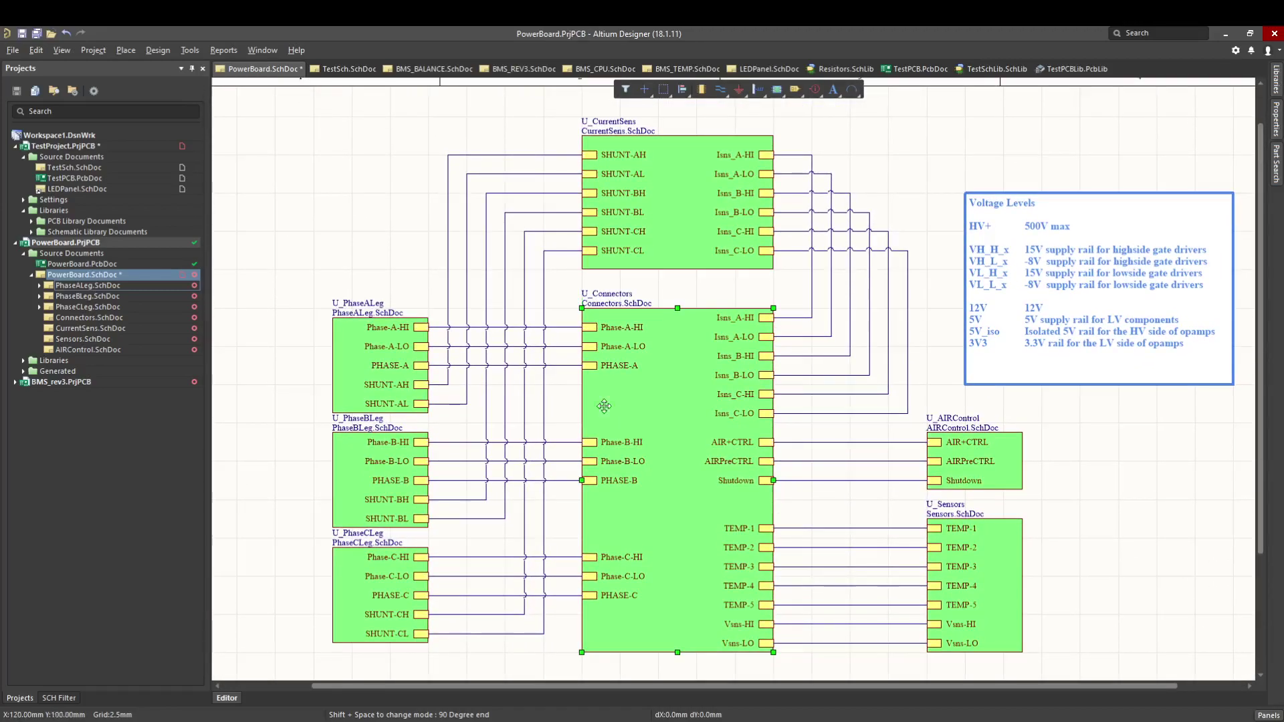
left_click(413, 239)
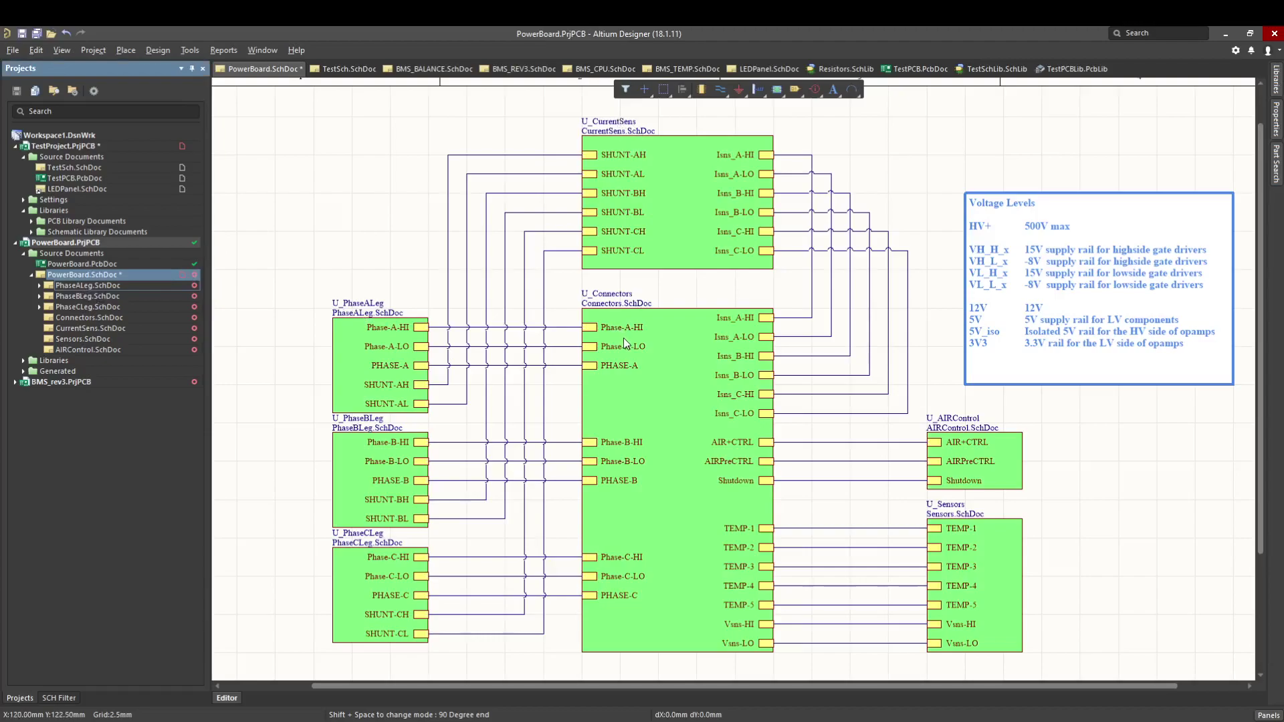
left_click(604, 300)
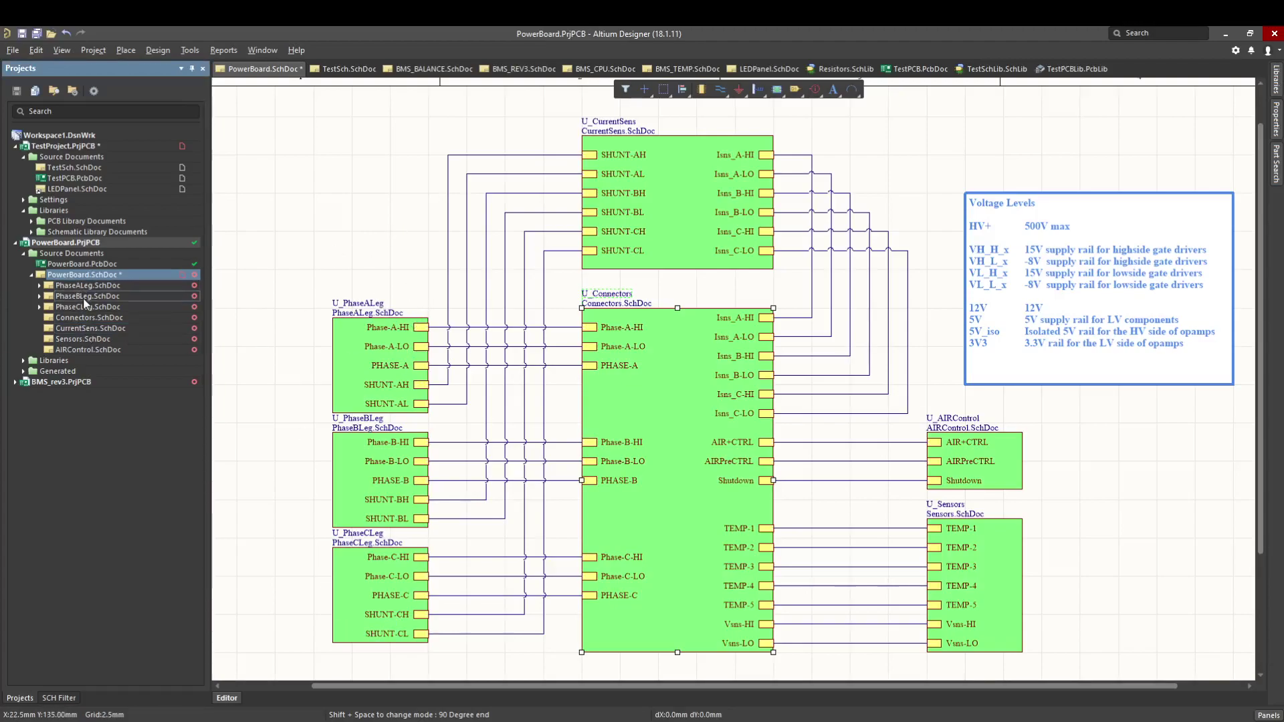
left_click(970, 451)
left_click(968, 527)
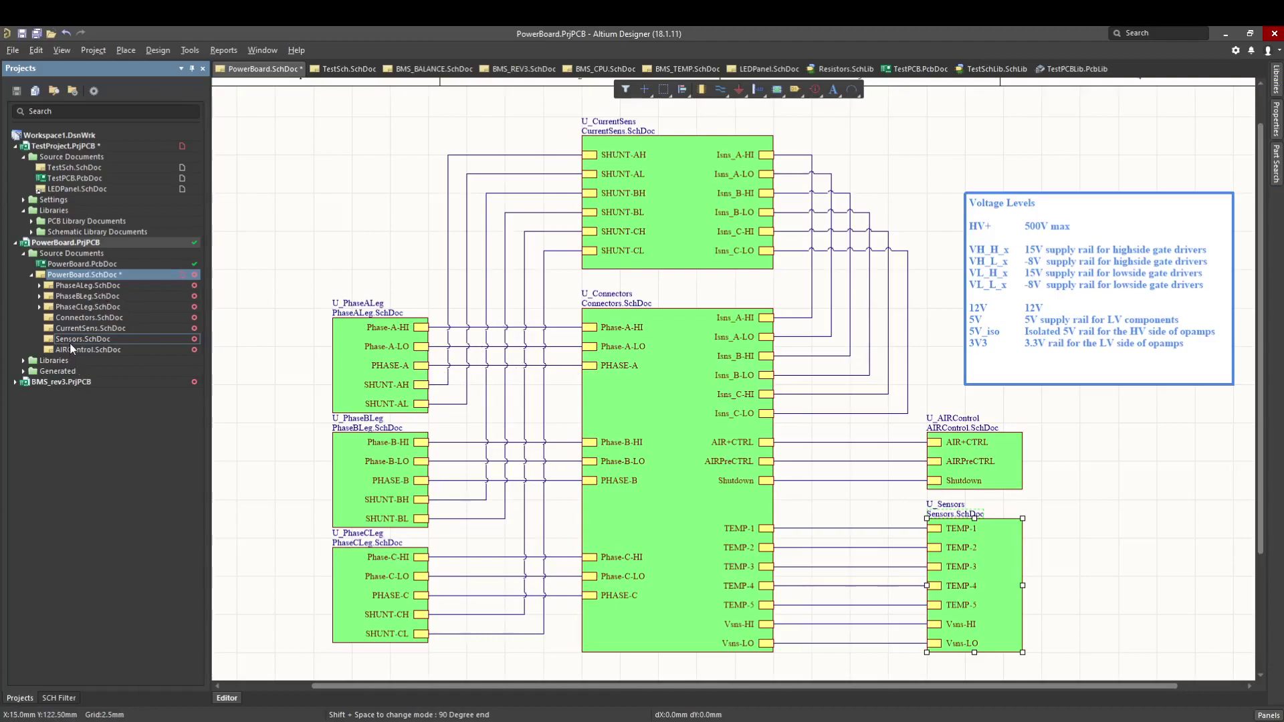
Step: Open Connectors.SchDoc and highlight the ports on both sides of the board-to-board connector J2
double_click(78, 320)
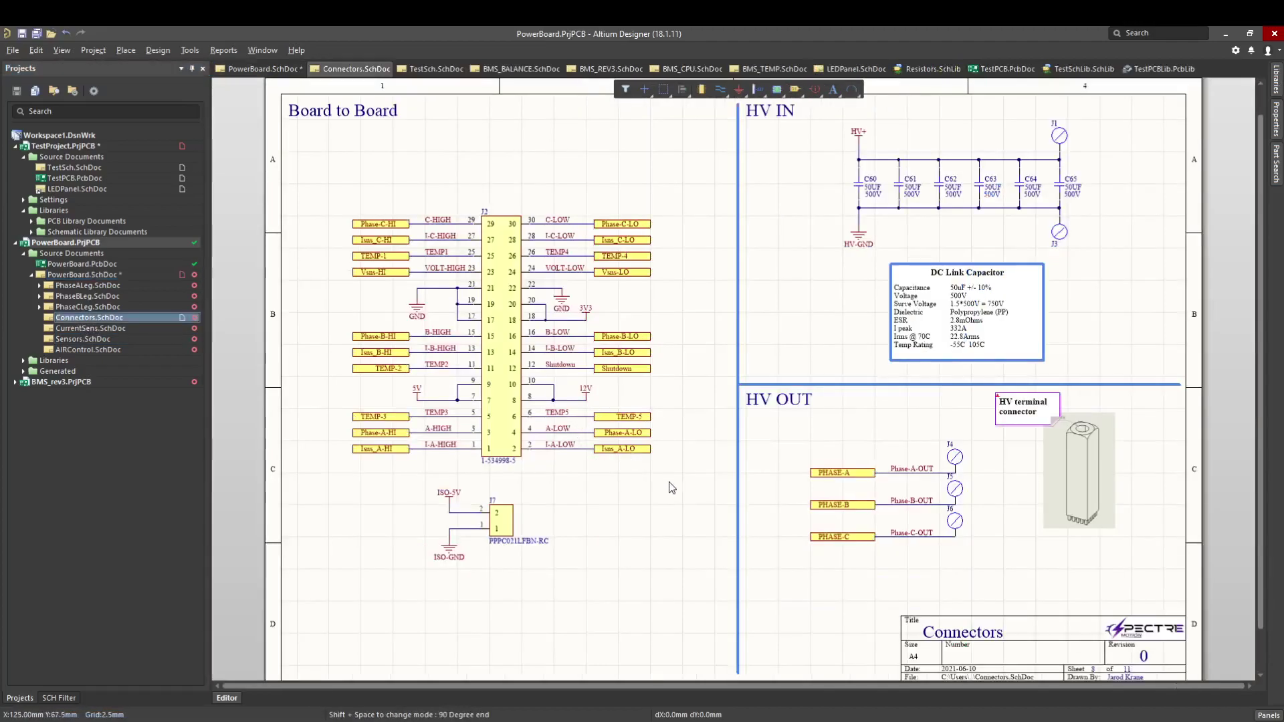
left_click_drag(678, 479, 606, 166)
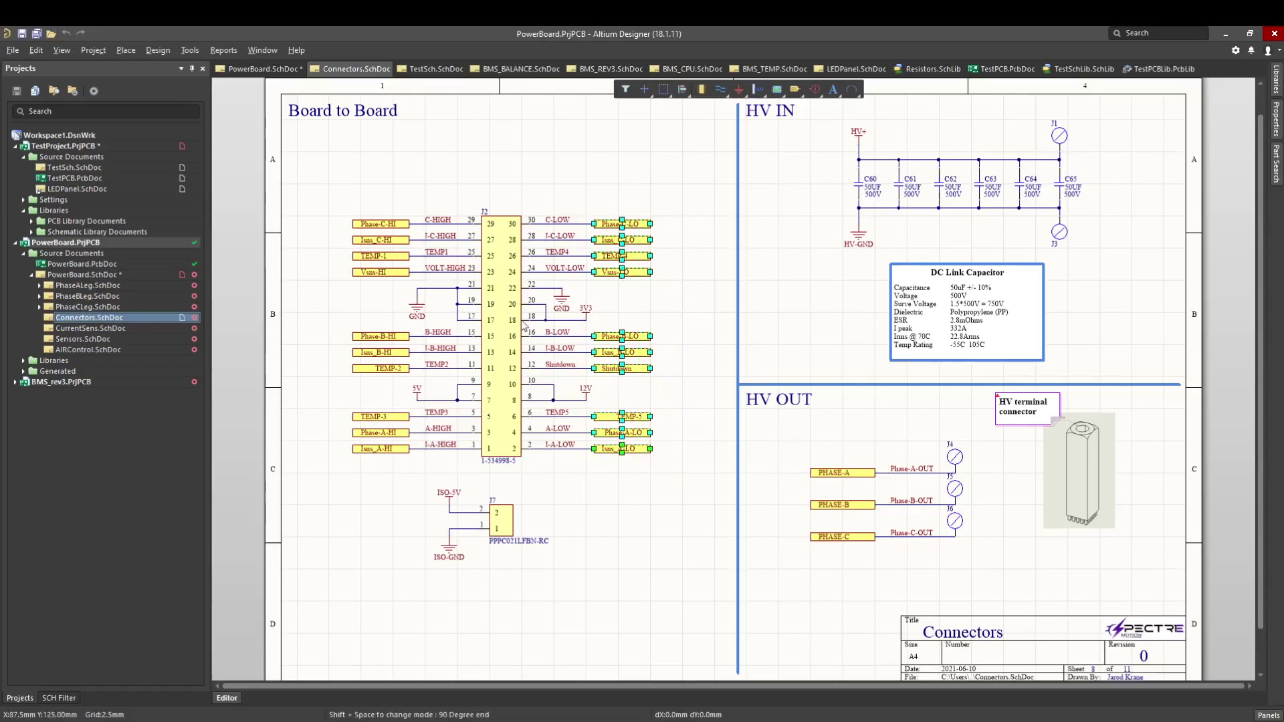
left_click_drag(376, 499, 309, 165)
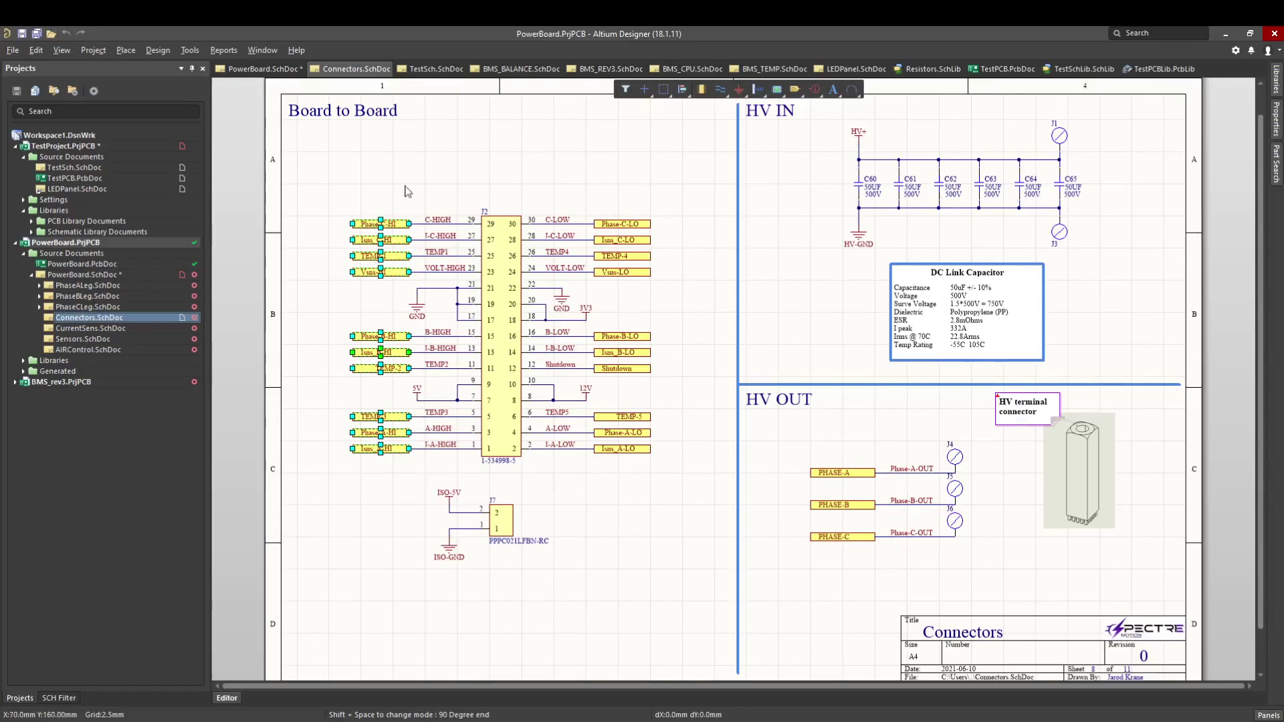
Step: Compare the ports on Connectors.SchDoc with the matching sheet entries and wiring on PowerBoard.SchDoc
left_click(85, 274)
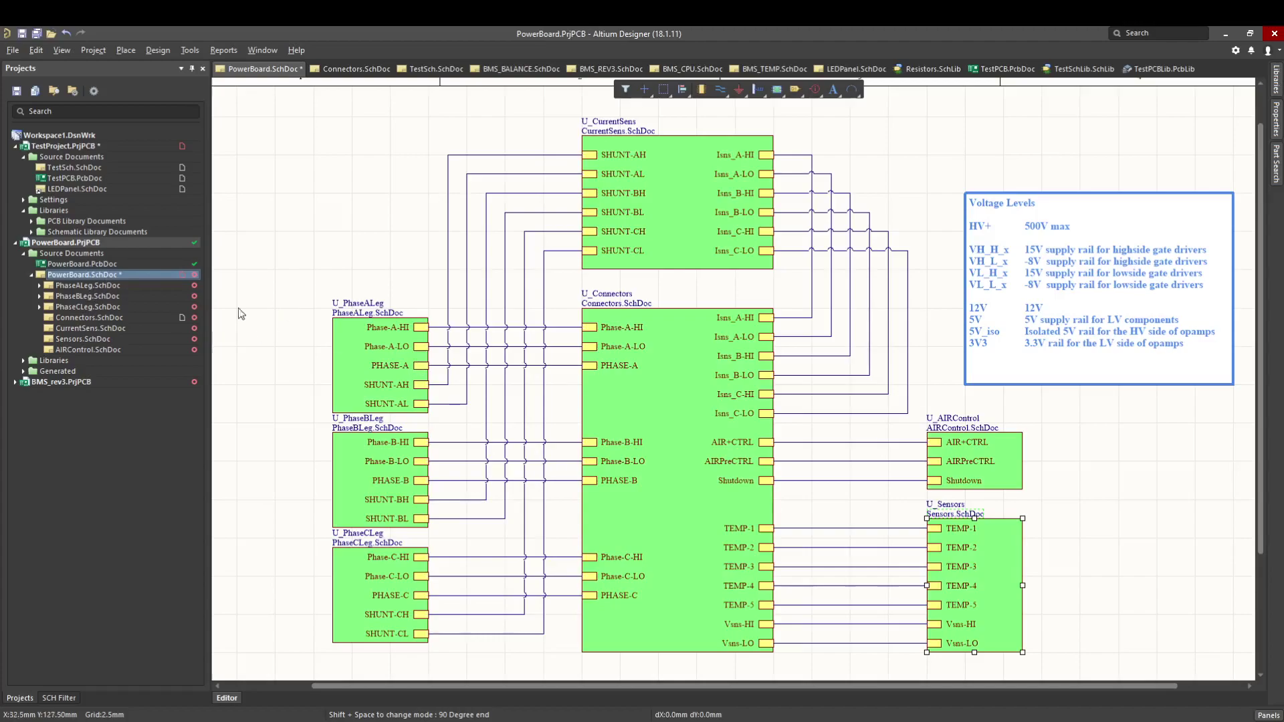
left_click(83, 329)
double_click(83, 317)
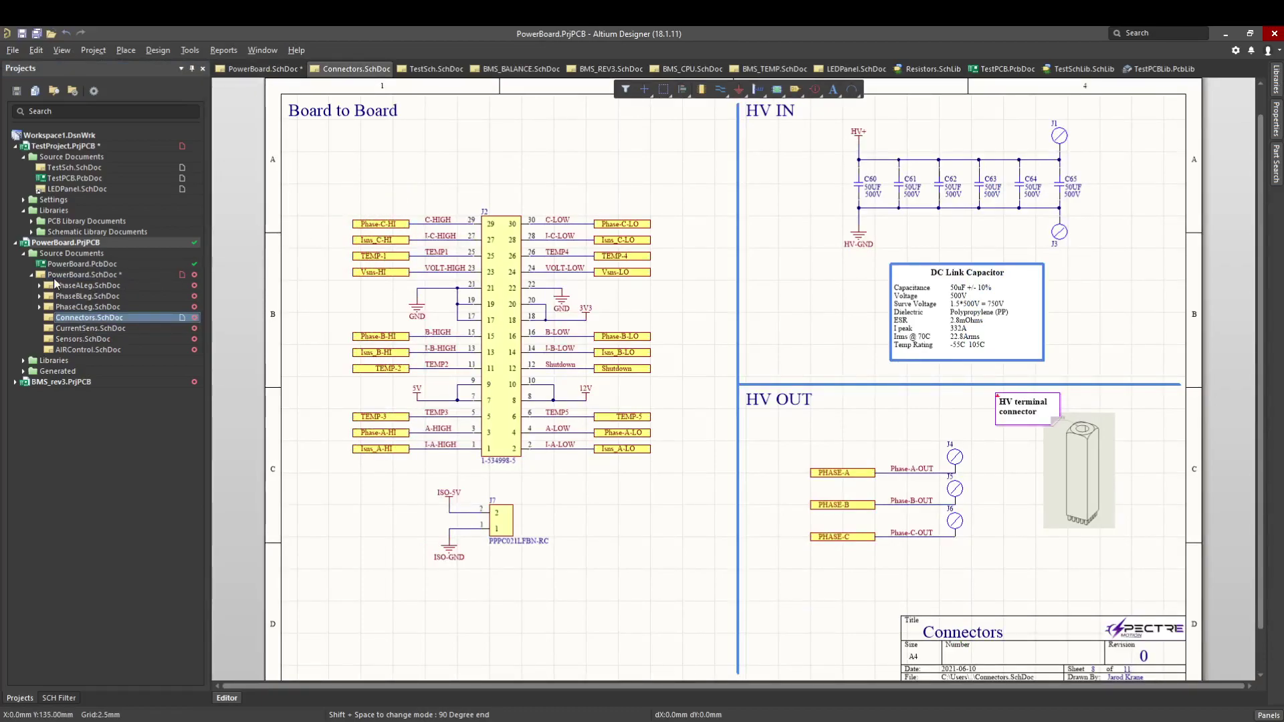
double_click(89, 275)
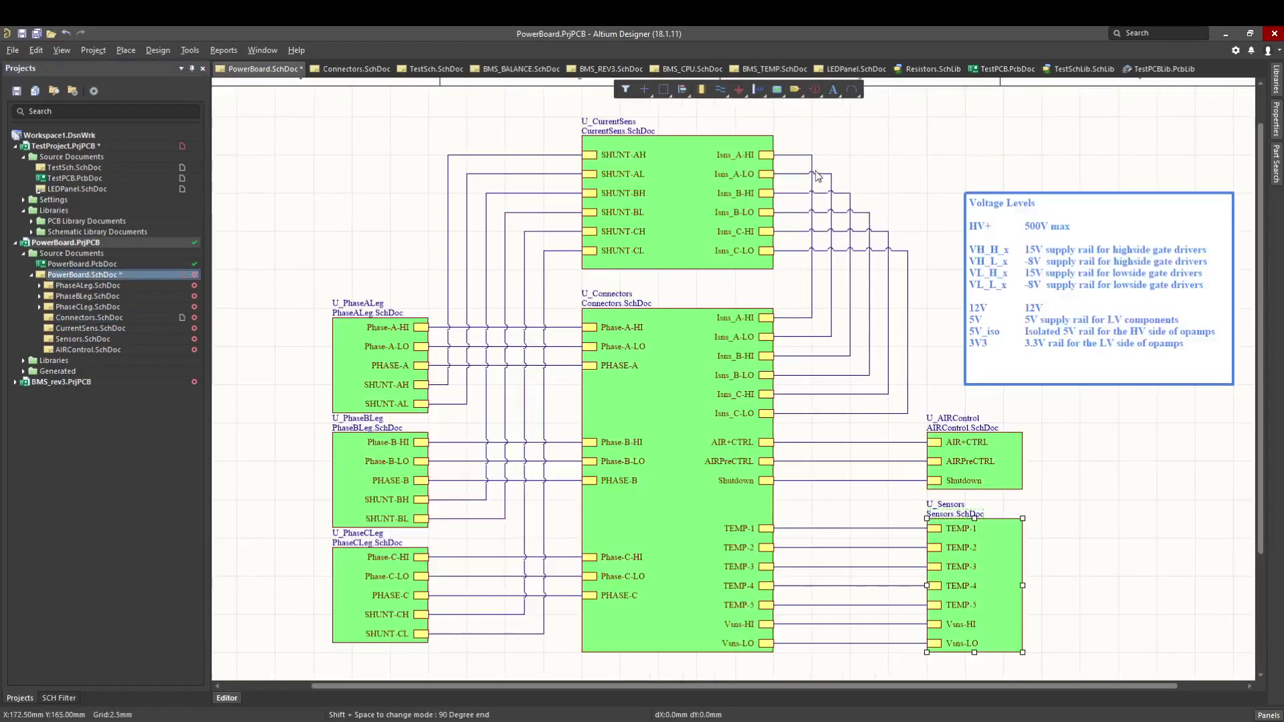
scroll(830, 550, "down", 1, "ctrl")
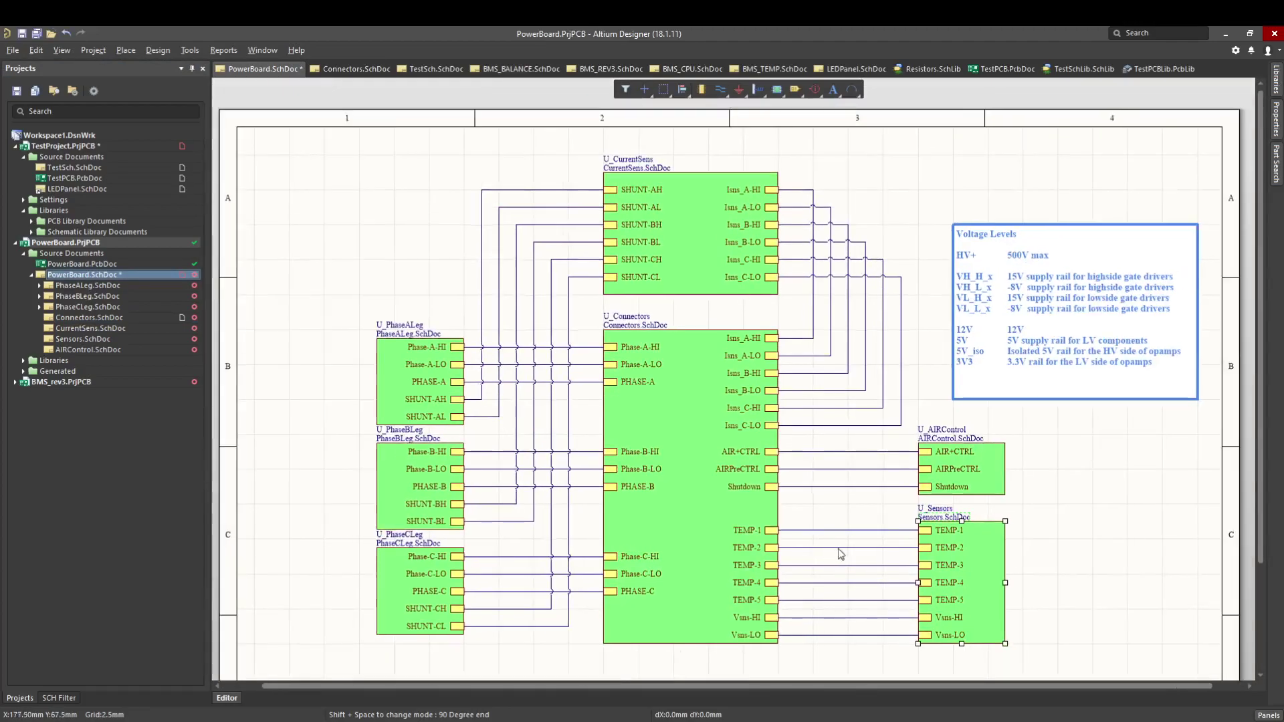
right_click_drag(746, 503, 729, 463)
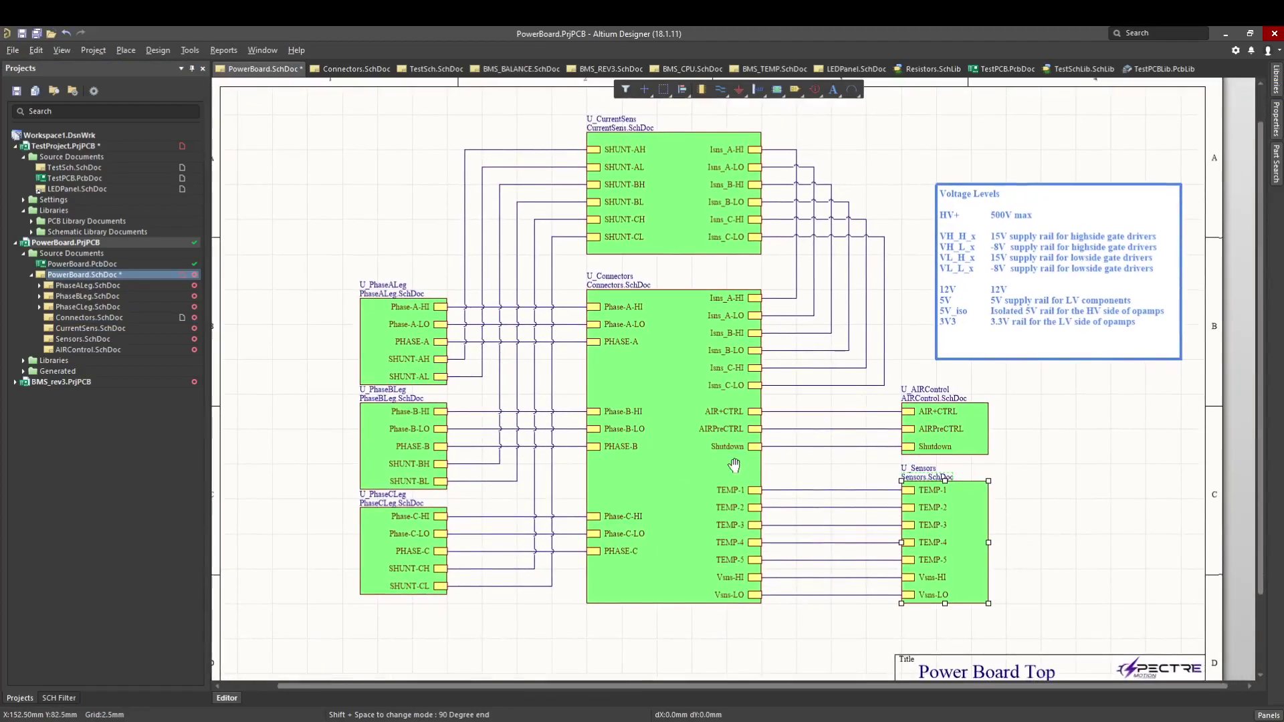
left_click(1049, 481)
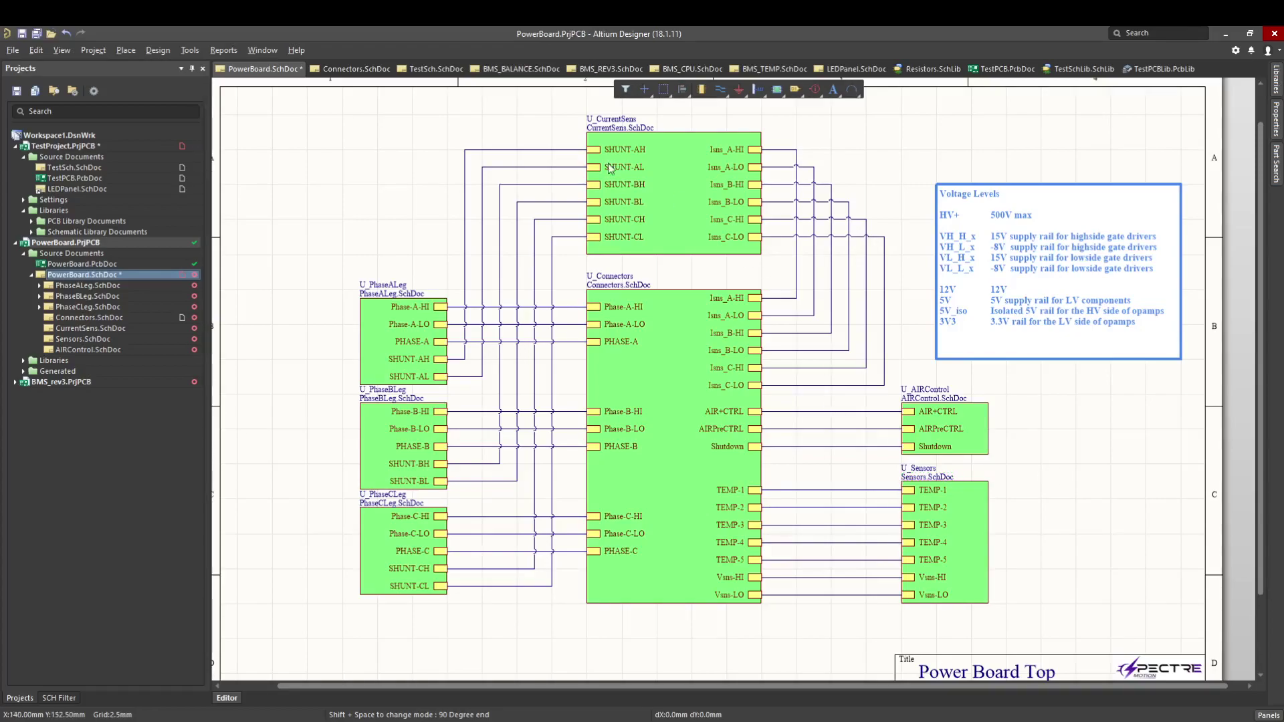
Step: Collapse the PowerBoard project and review LEDPanel.SchDoc and TestSch.SchDoc, including the Feedback port and MULTI harness
left_click(15, 243)
left_click(66, 189)
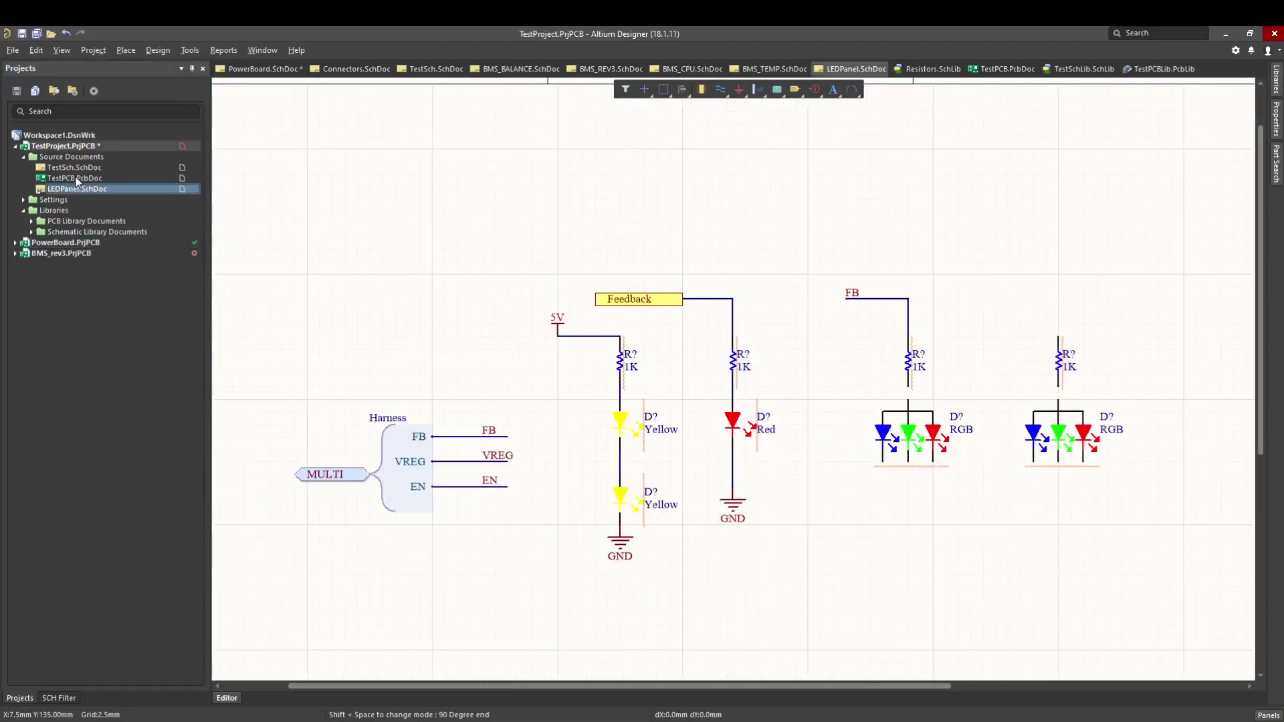
left_click(81, 168)
scroll(658, 237, "down", 1, "ctrl")
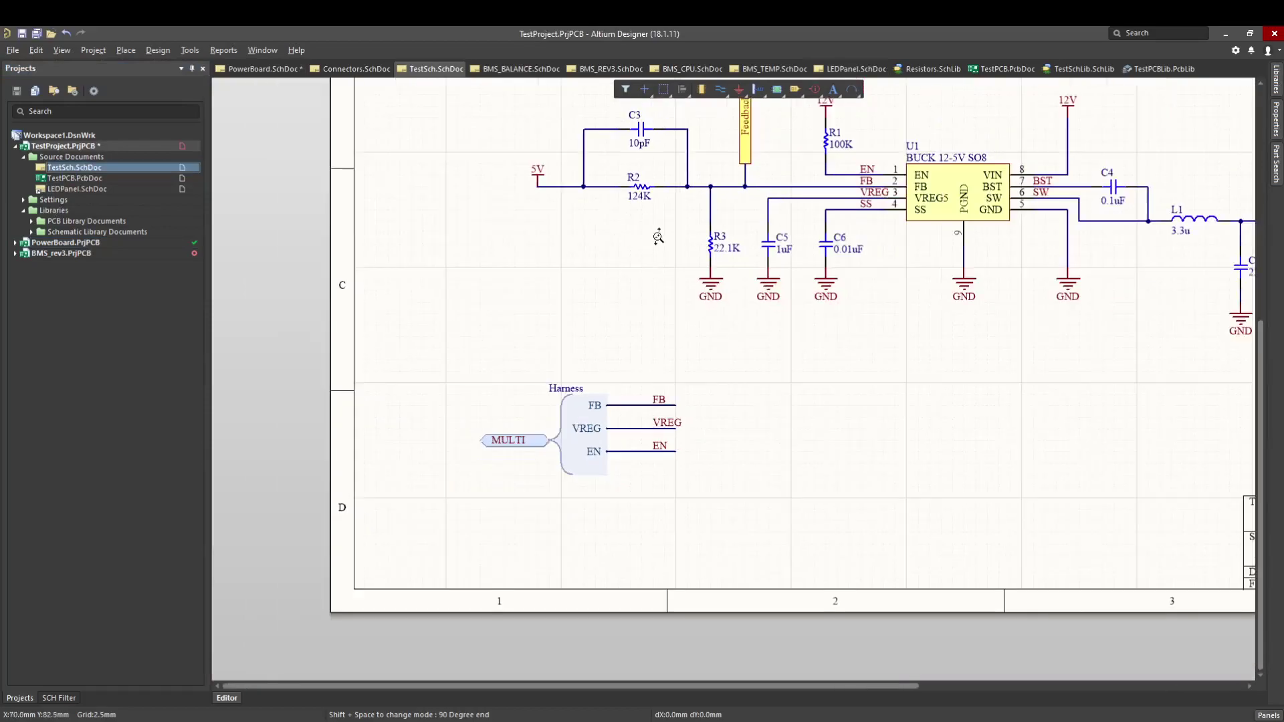
right_click_drag(750, 495, 700, 556)
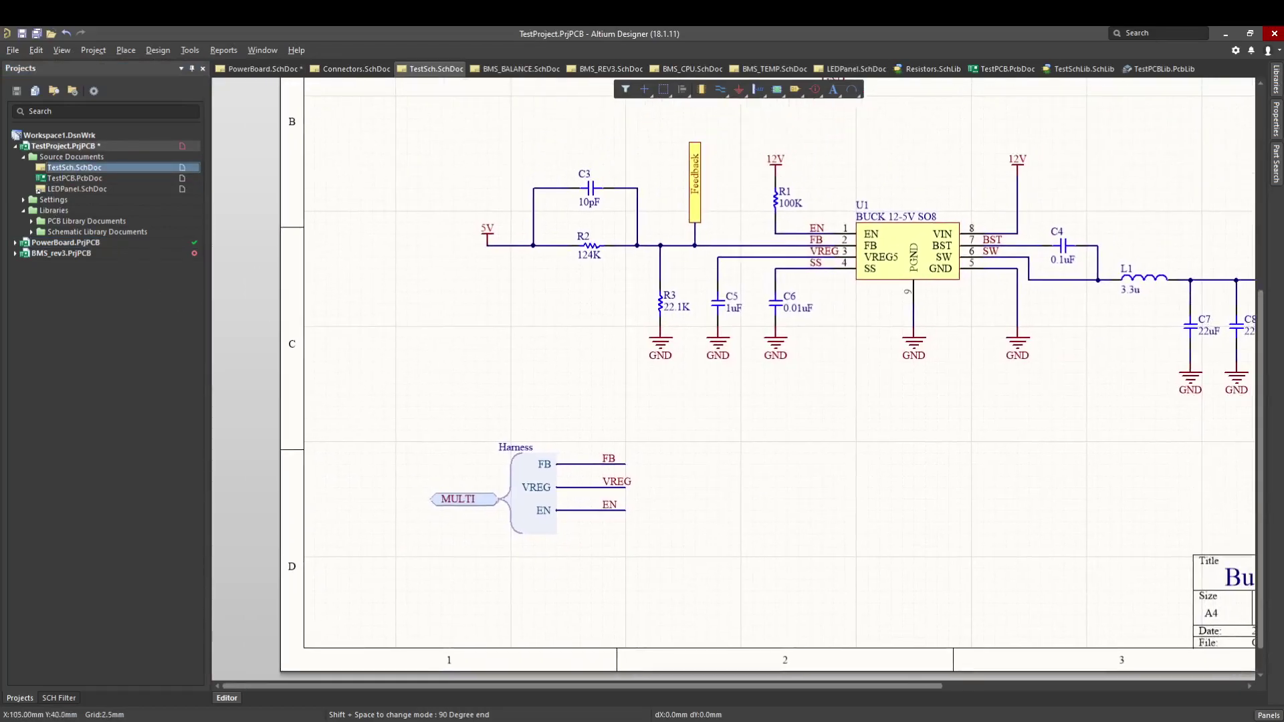
scroll(759, 482, "down", 2, "ctrl")
Step: Add a new blank schematic sheet to TestProject.PrjPCB
right_click(75, 149)
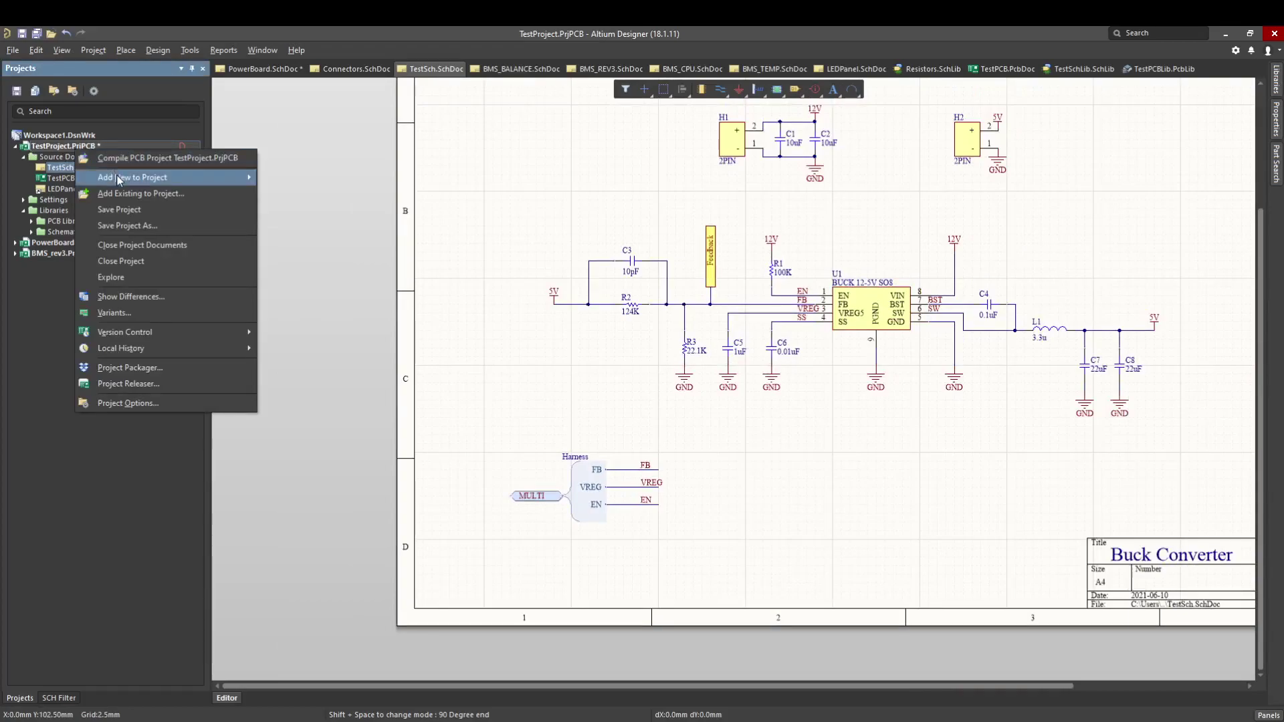
mouse_move(117, 177)
left_click(289, 177)
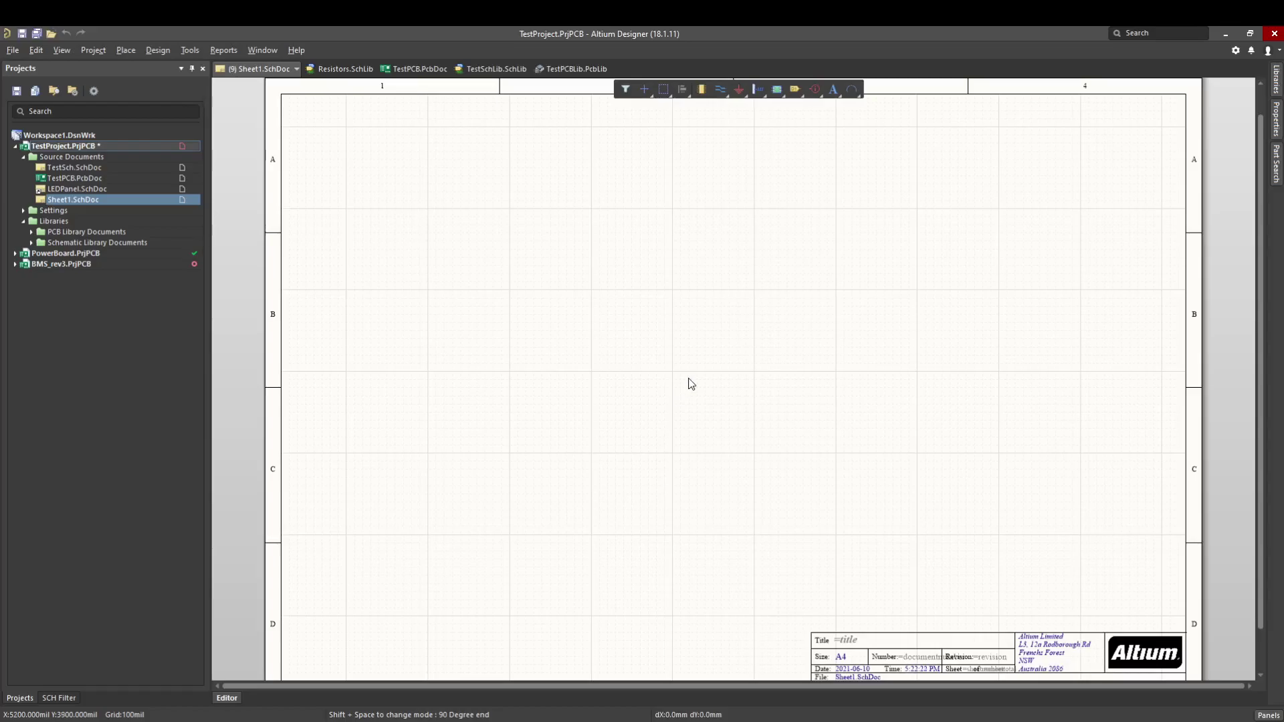
Step: Set the new sheet's units to mm, visible grid to 1.5 mm, snap grid to 2.5 mm and snap distance to 1 mm
left_click(1275, 121)
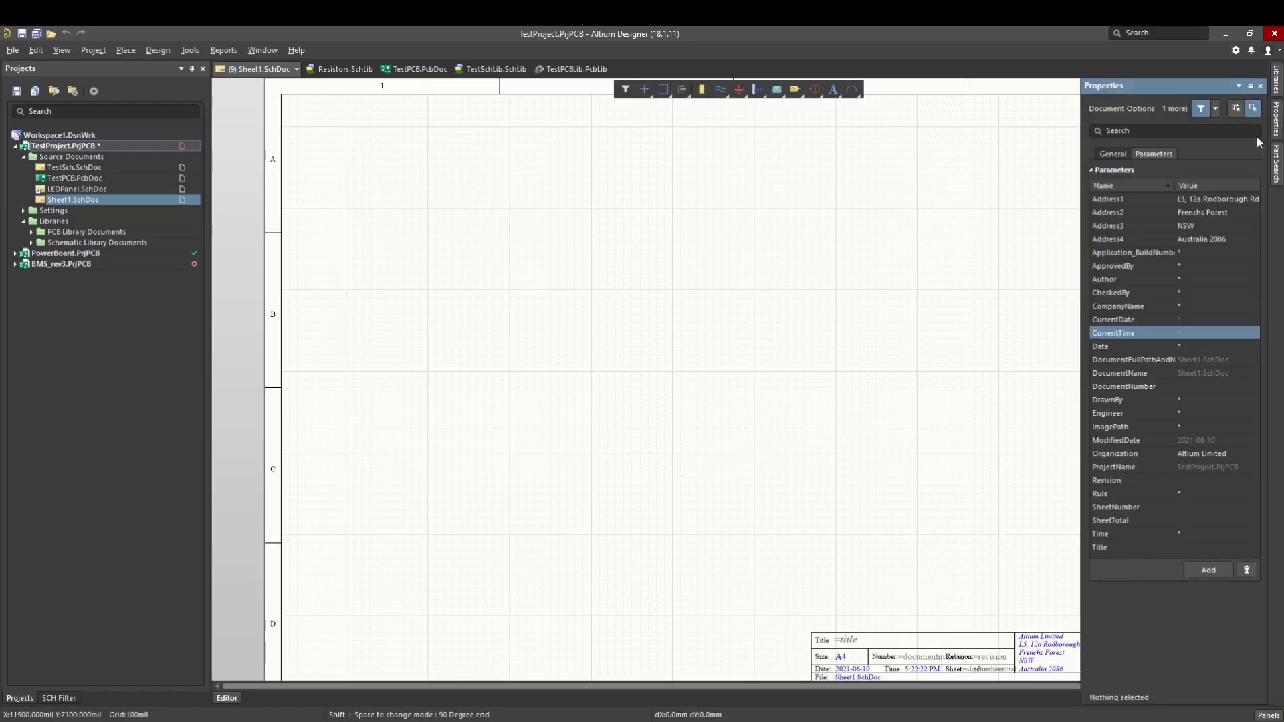
left_click(1113, 154)
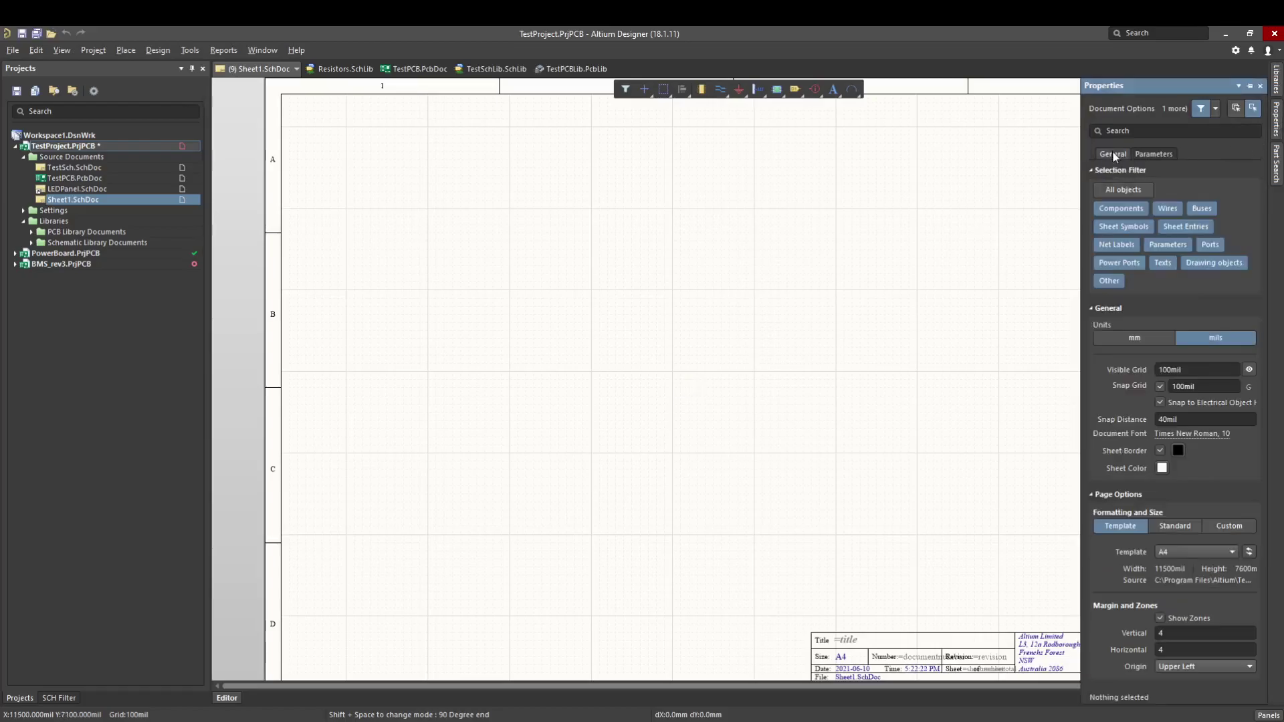
left_click(1136, 337)
left_click(1195, 369)
type("1.5")
left_click(1178, 388)
type("2.6")
key("BackSpace")
type("5")
left_click(1169, 418)
type("1")
key("Return")
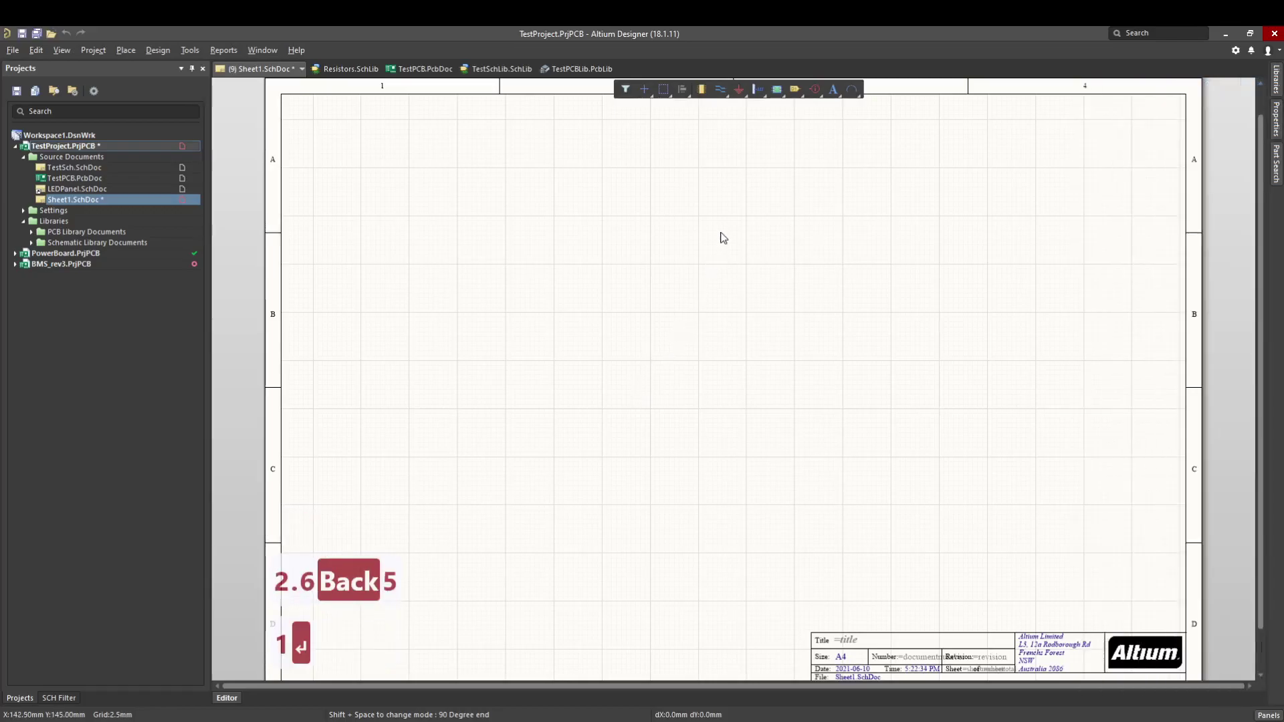
Step: Place a sheet symbol about 25 mm wide and 30 mm high near the middle of the new sheet, and inspect its properties
key("p")
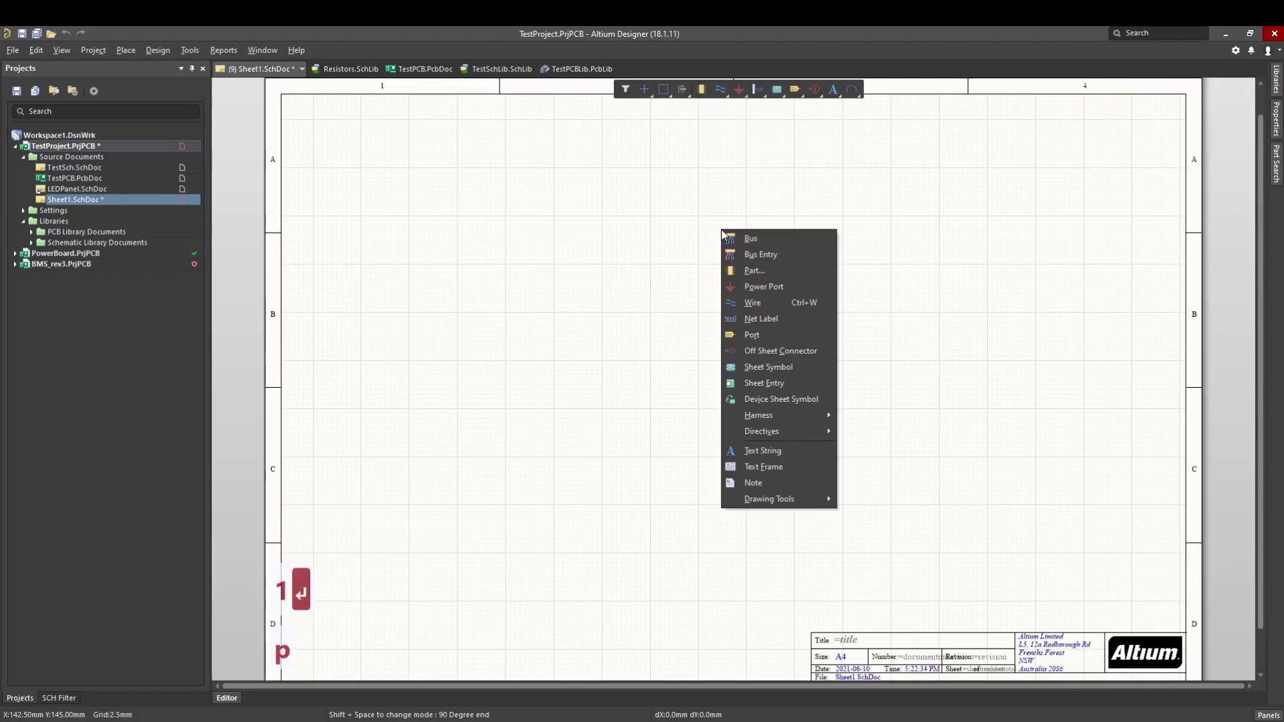
left_click(785, 382)
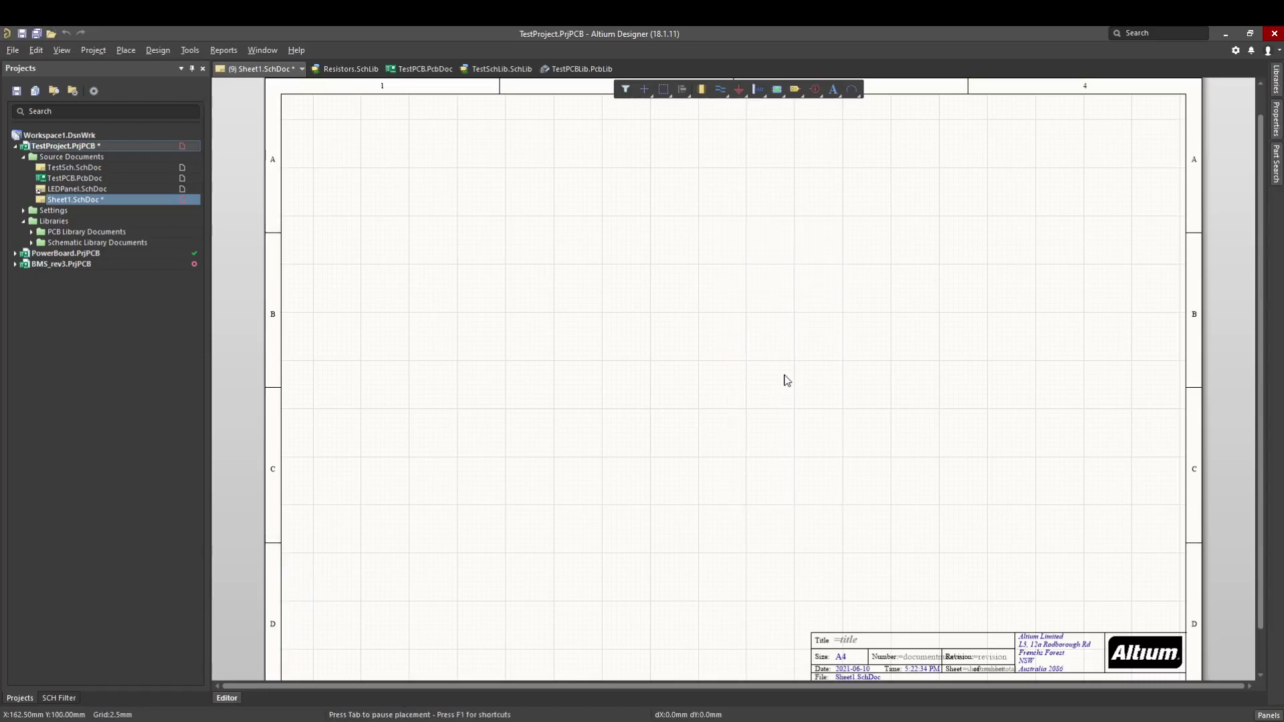
left_click(602, 264)
left_click(682, 360)
key("Escape")
double_click(637, 324)
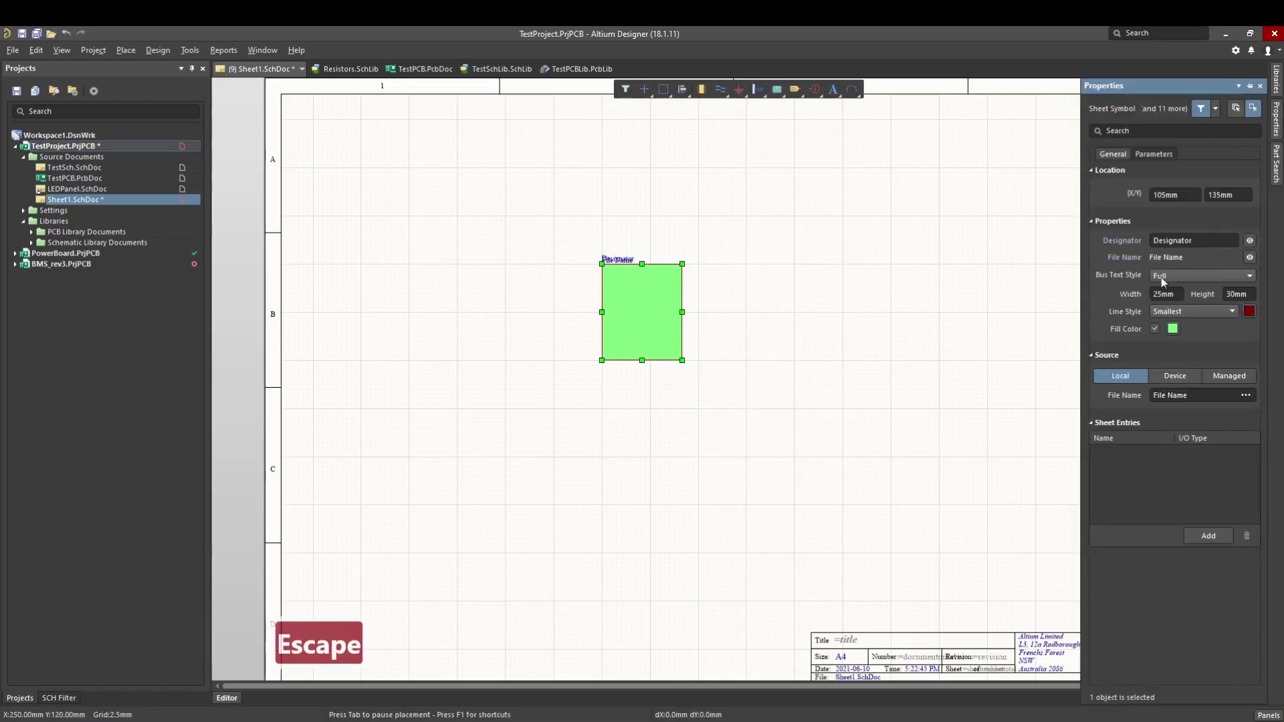
left_click(1217, 241)
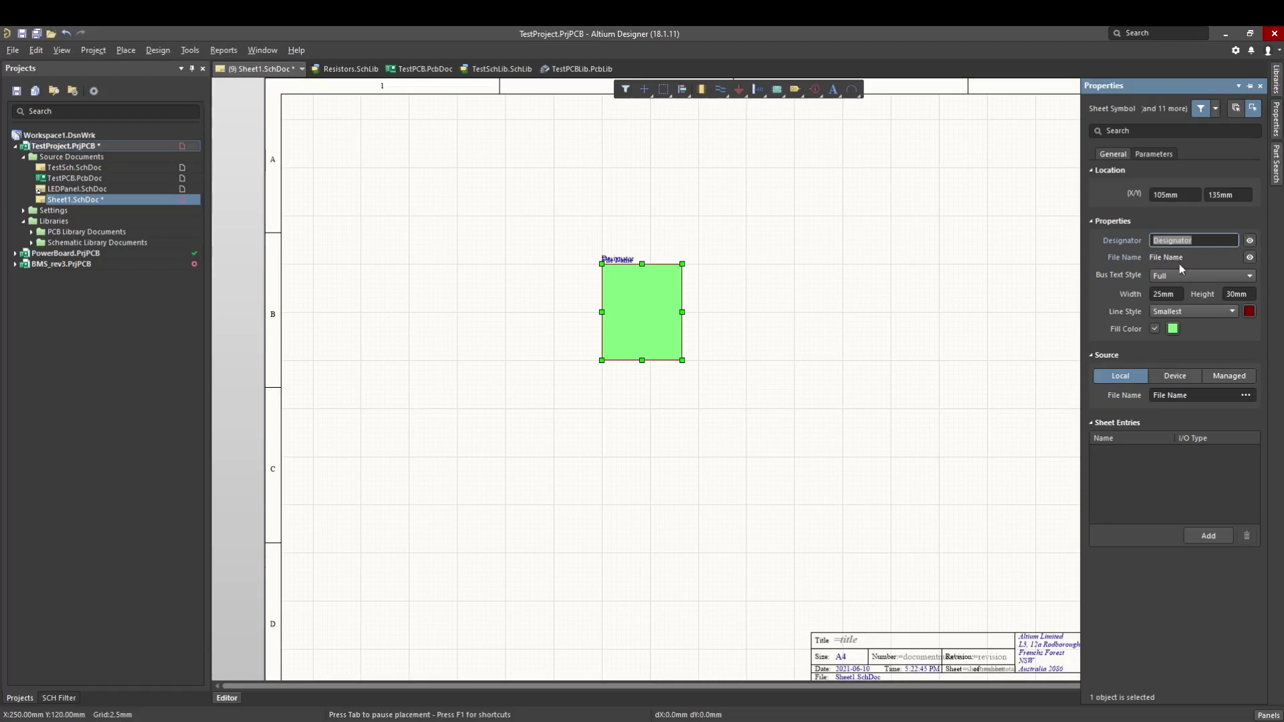
left_click(754, 272)
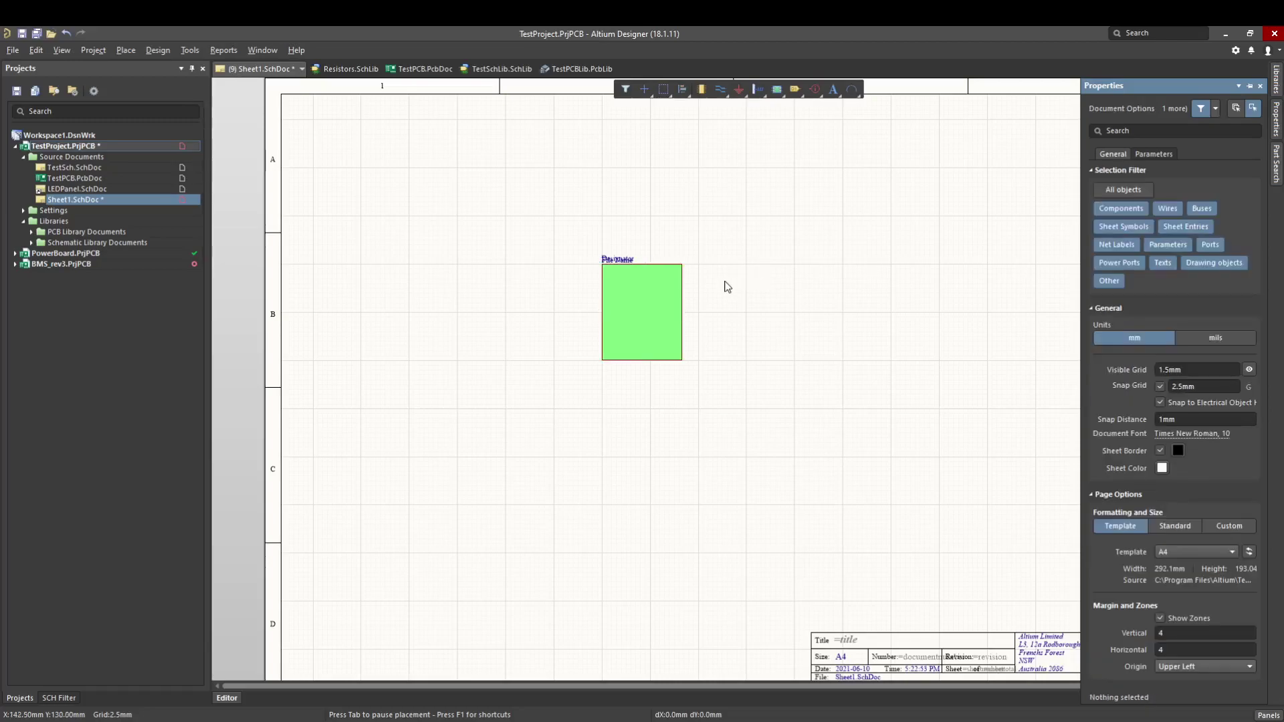
Step: Save the new sheet as Parent in the TestProject folder and save the project
key("ctrl+s")
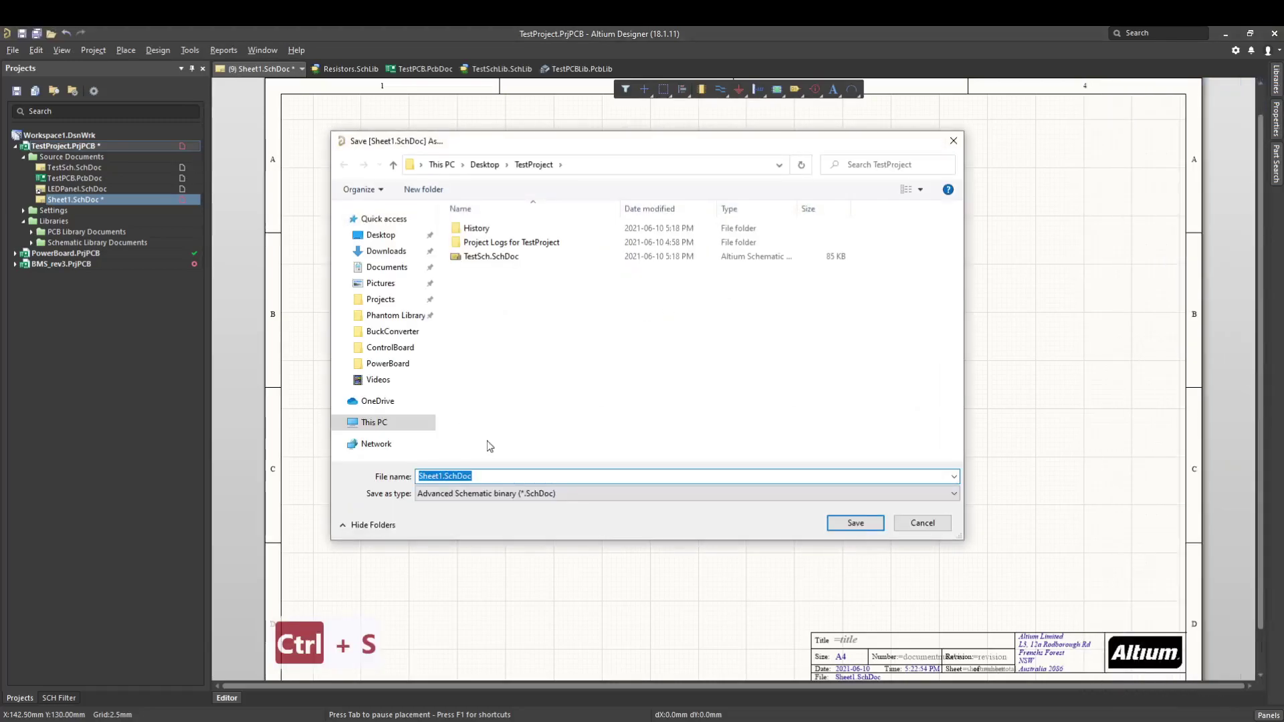
type("Parent")
key("Return")
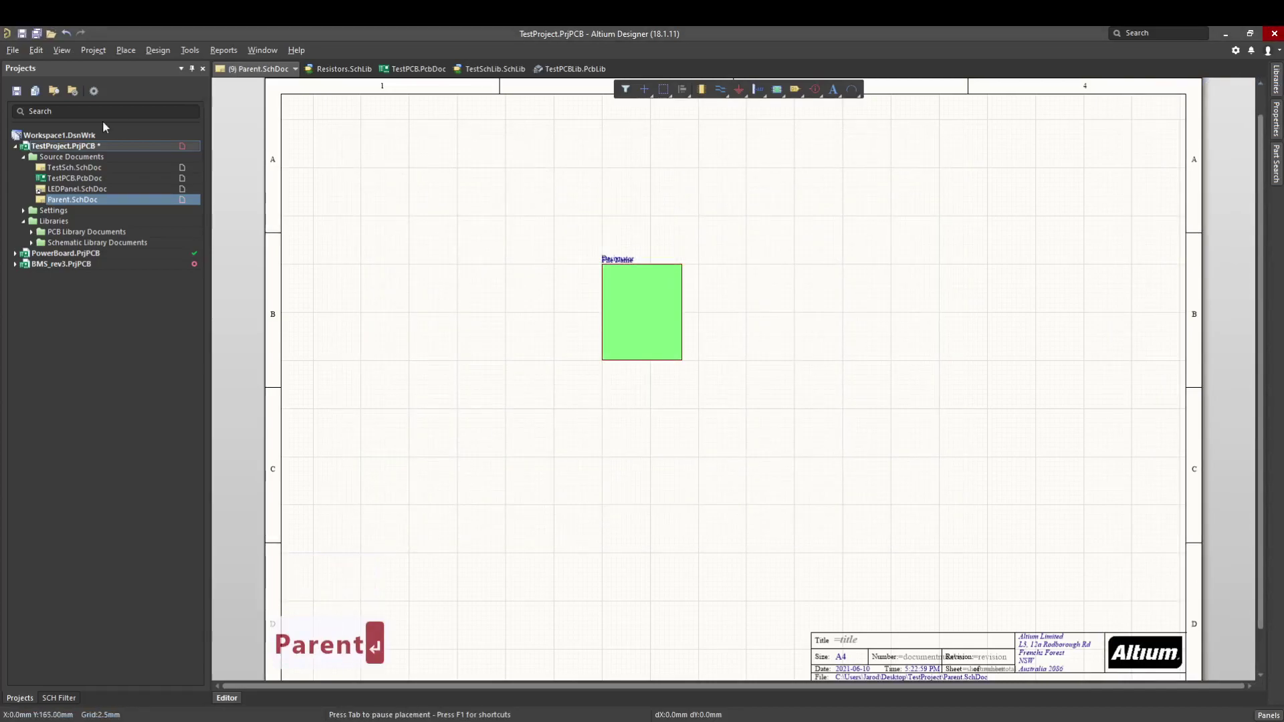
right_click(98, 153)
left_click(130, 210)
Step: Inspect the blank sheet symbol's properties, and move the symbol about 15 mm to the right on the Parent sheet
key("Tab")
left_click(1178, 240)
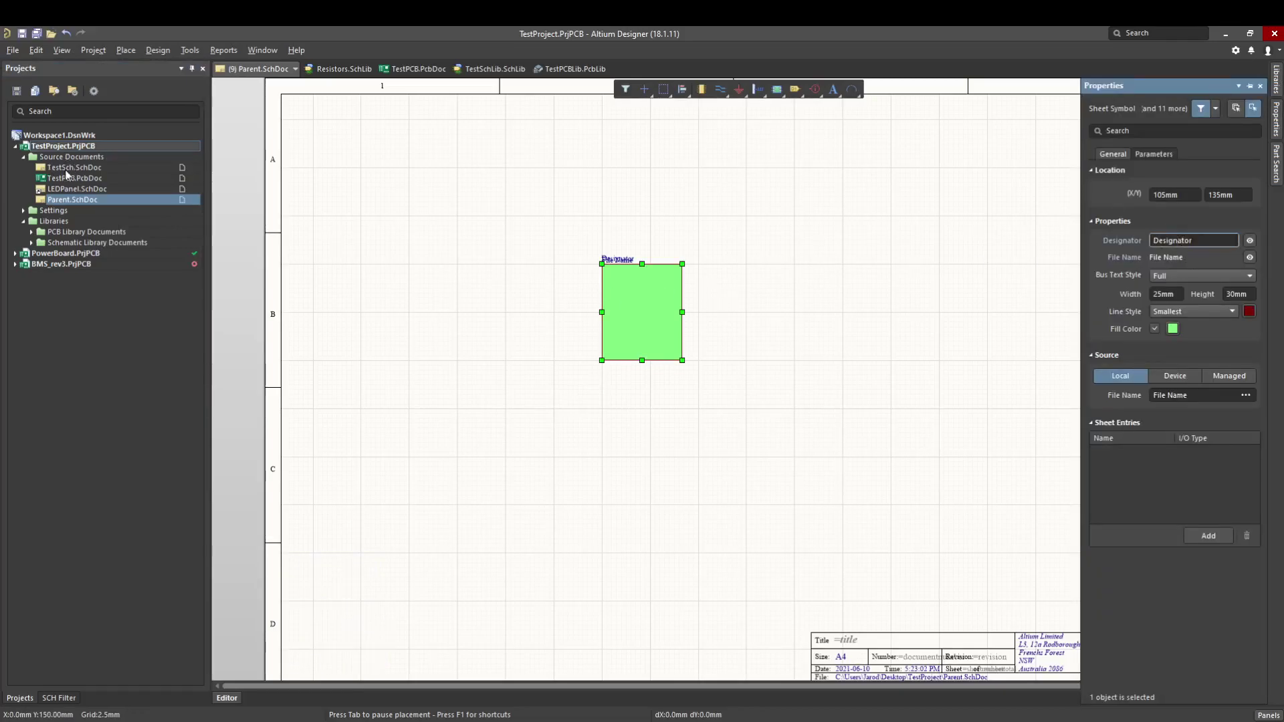
left_click(652, 300)
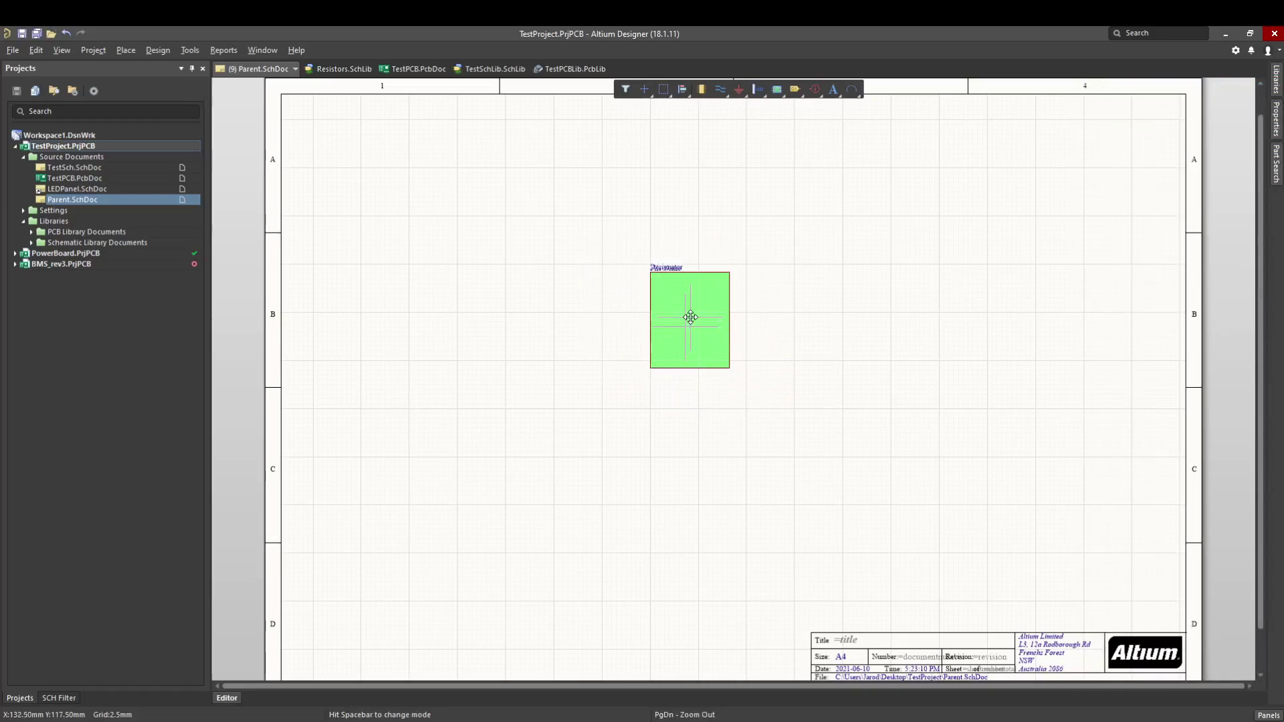
left_click(691, 313)
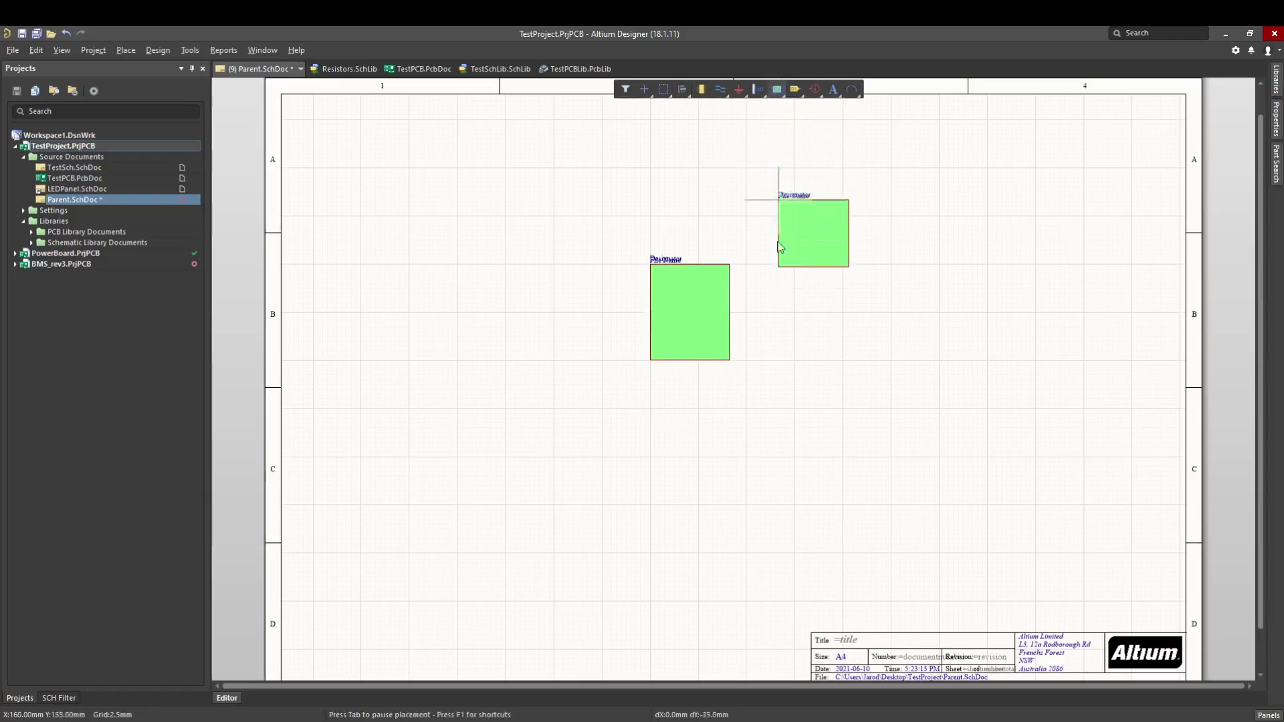
key("Escape")
Step: Create a sheet symbol from LEDPanel.SchDoc and place it below the blank sheet symbol
right_click(760, 326)
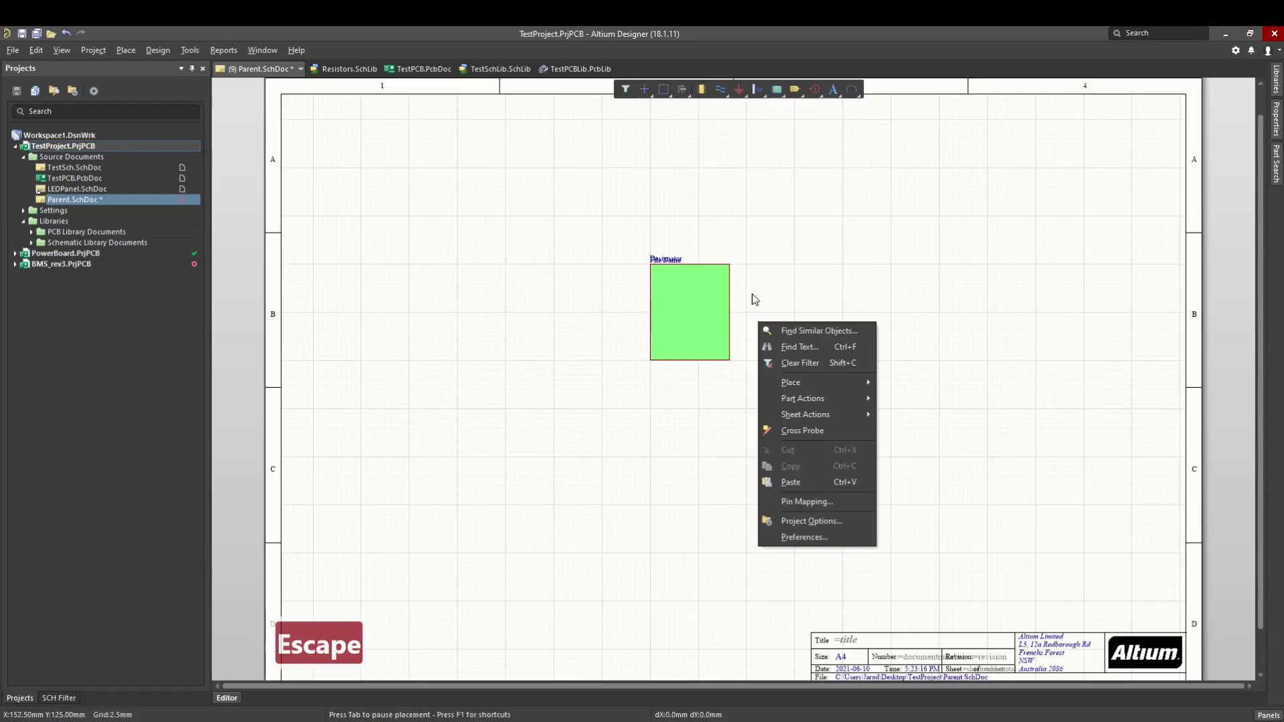
left_click(756, 294)
right_click(759, 287)
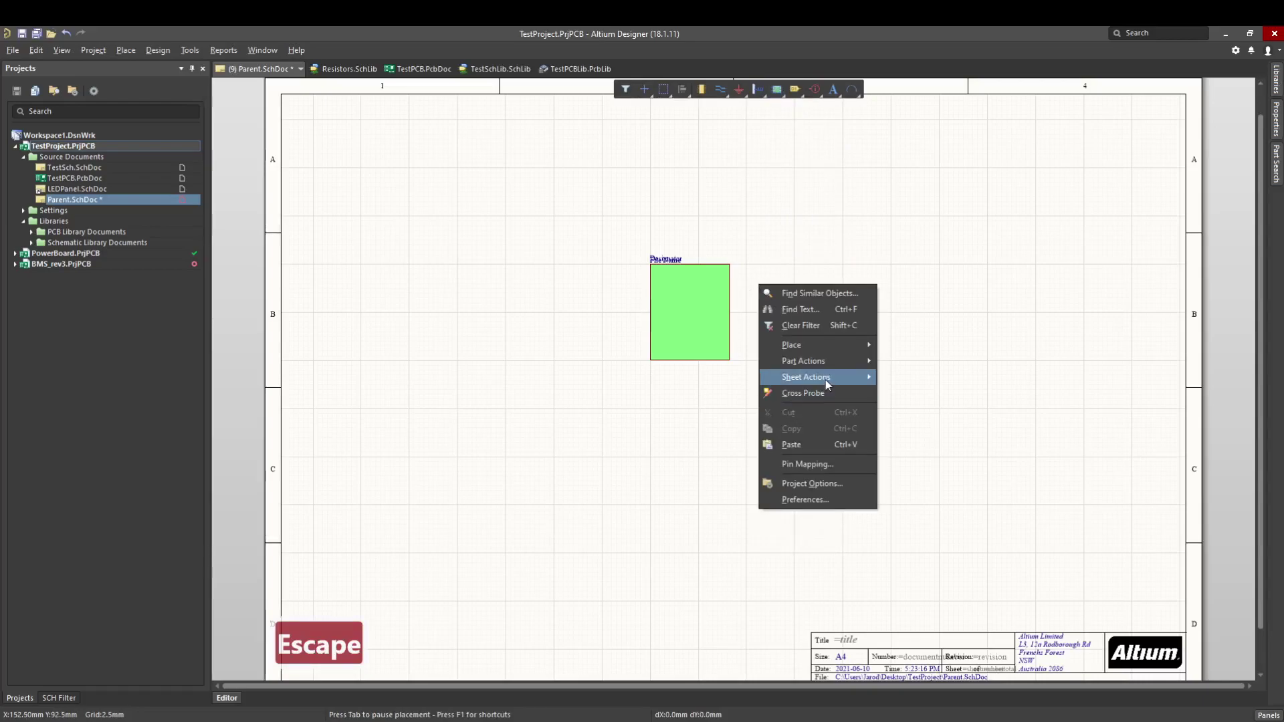
mouse_move(825, 377)
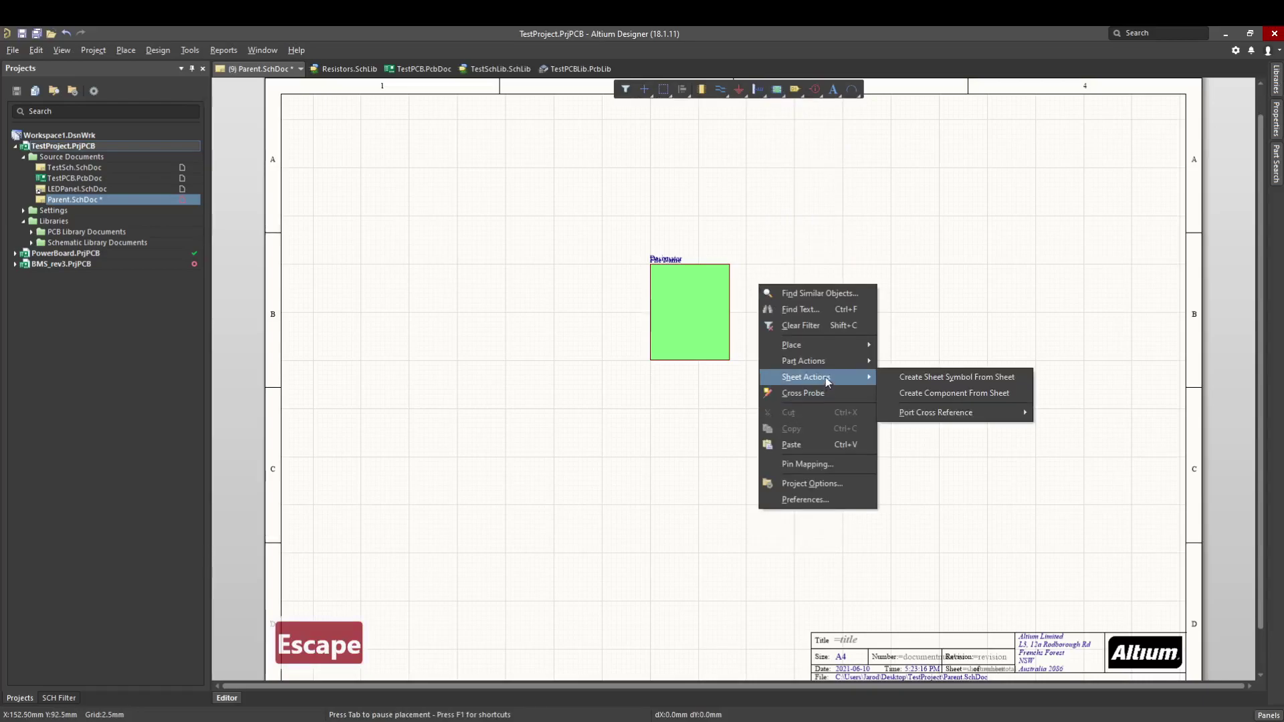
left_click(924, 378)
left_click(491, 217)
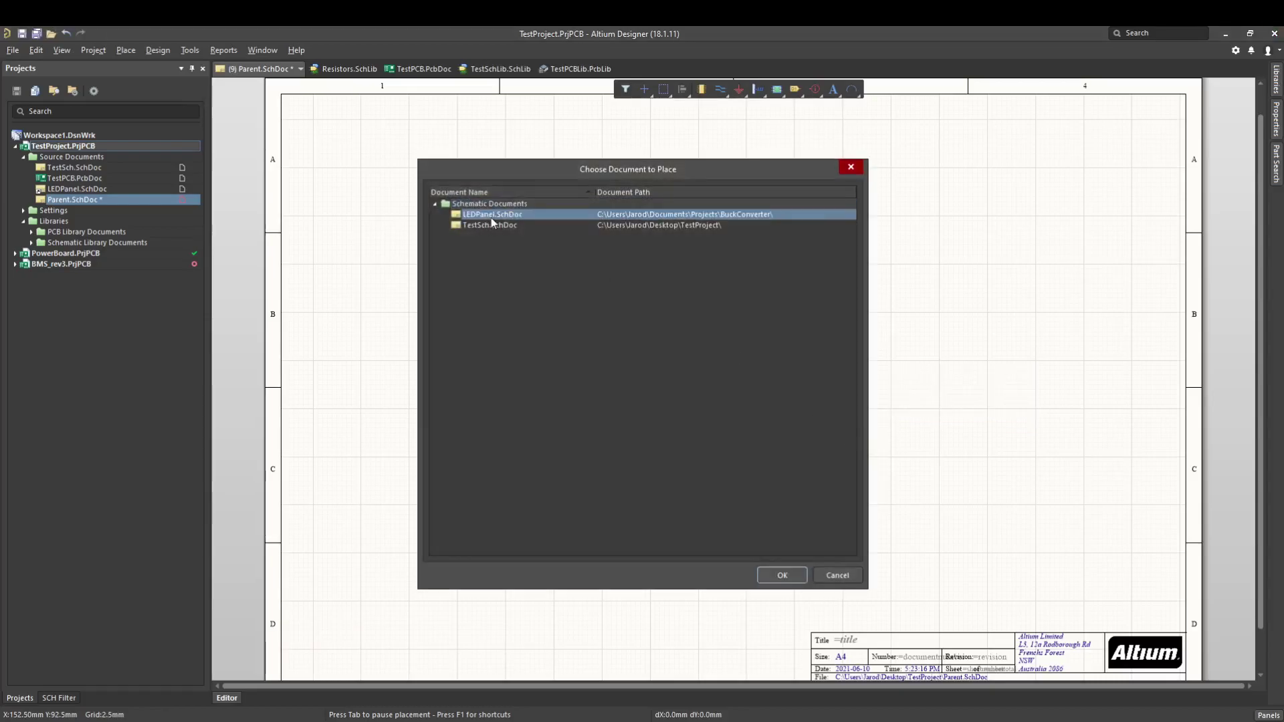
left_click(782, 576)
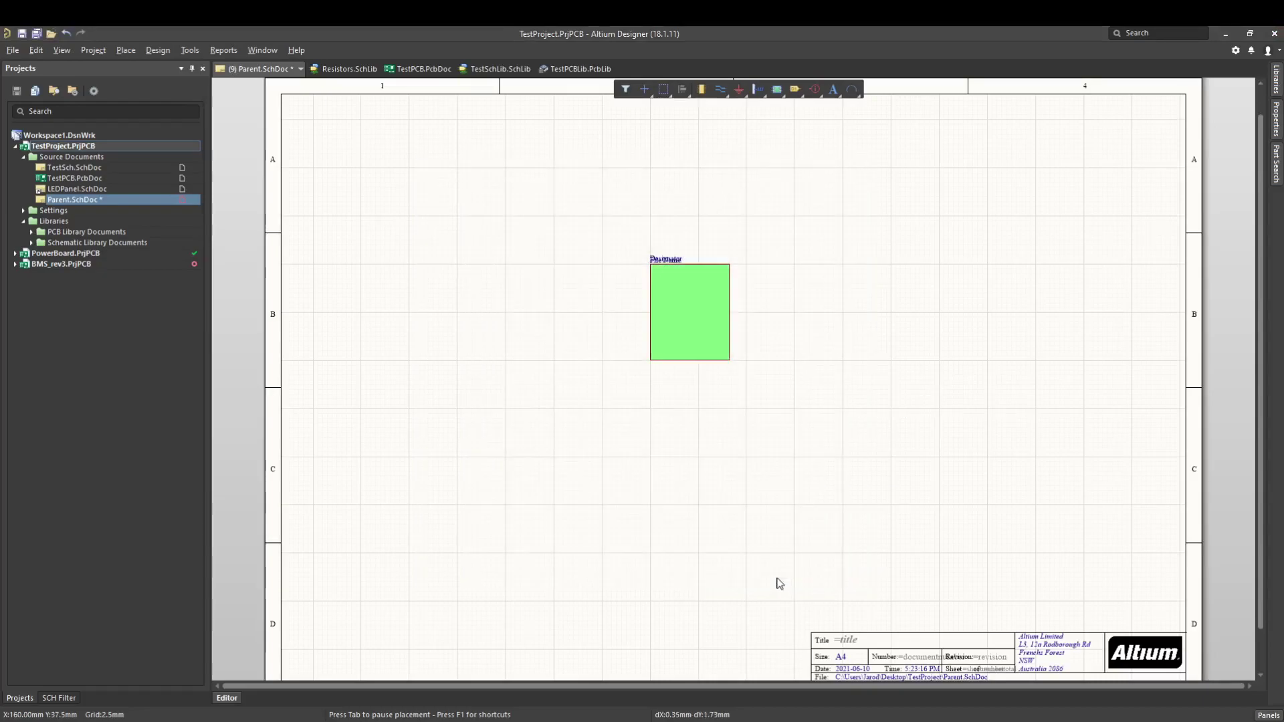
left_click(717, 451)
key("Escape")
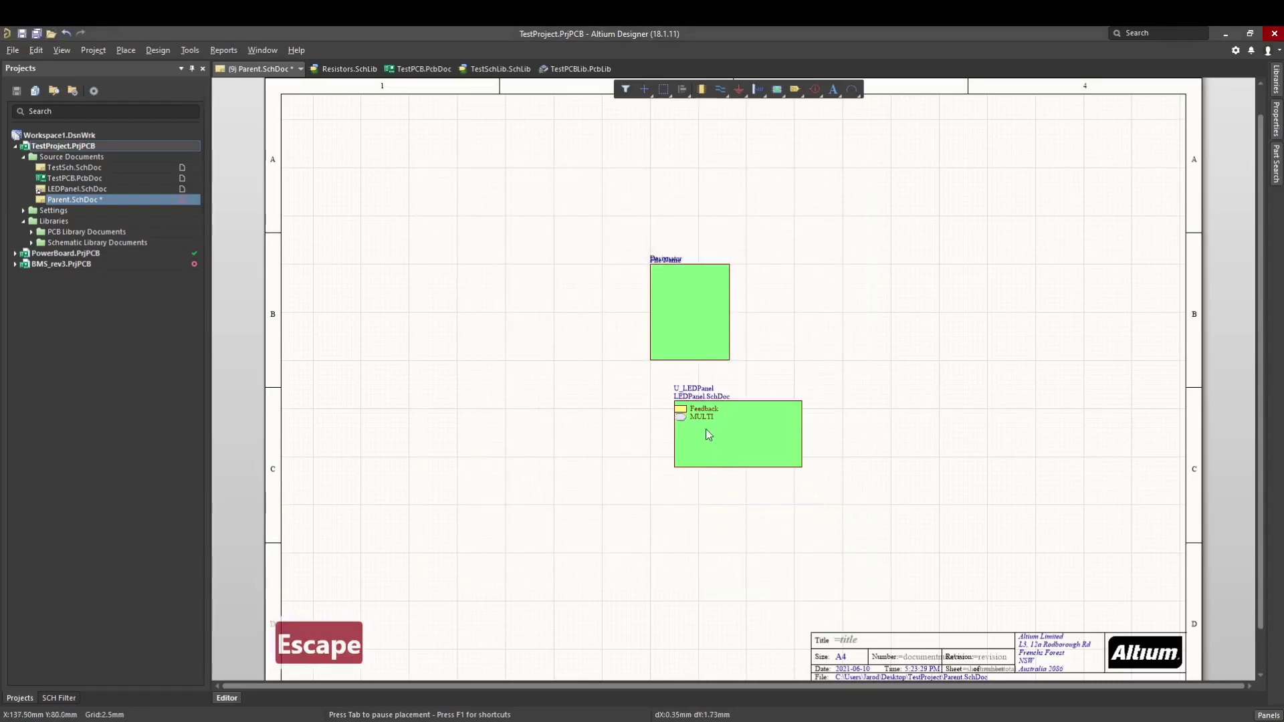
Step: Space out the entries on the LEDPanel sheet symbol's left edge, moving MULTI near its lower corner and Feedback slightly down
scroll(706, 425, "up", 2, "ctrl")
scroll(780, 427, "up", 1, "ctrl")
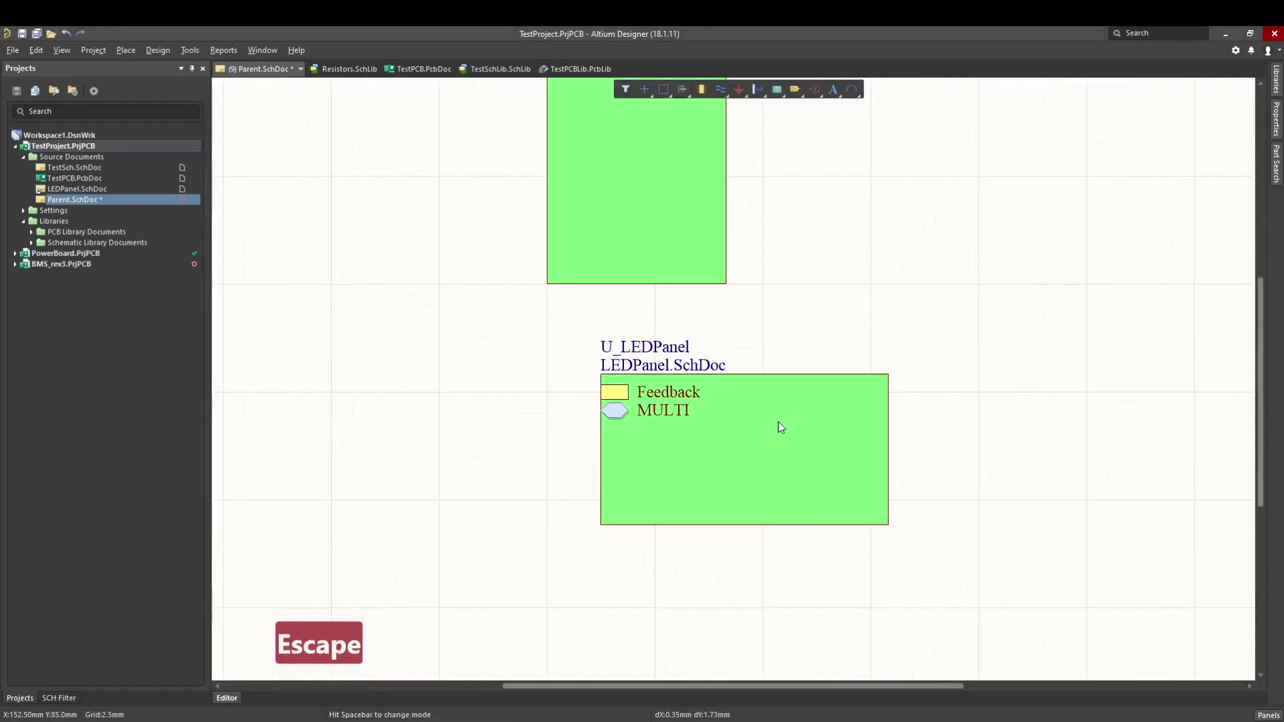
left_click(698, 466)
left_click_drag(615, 424, 614, 482)
left_click_drag(612, 390, 612, 411)
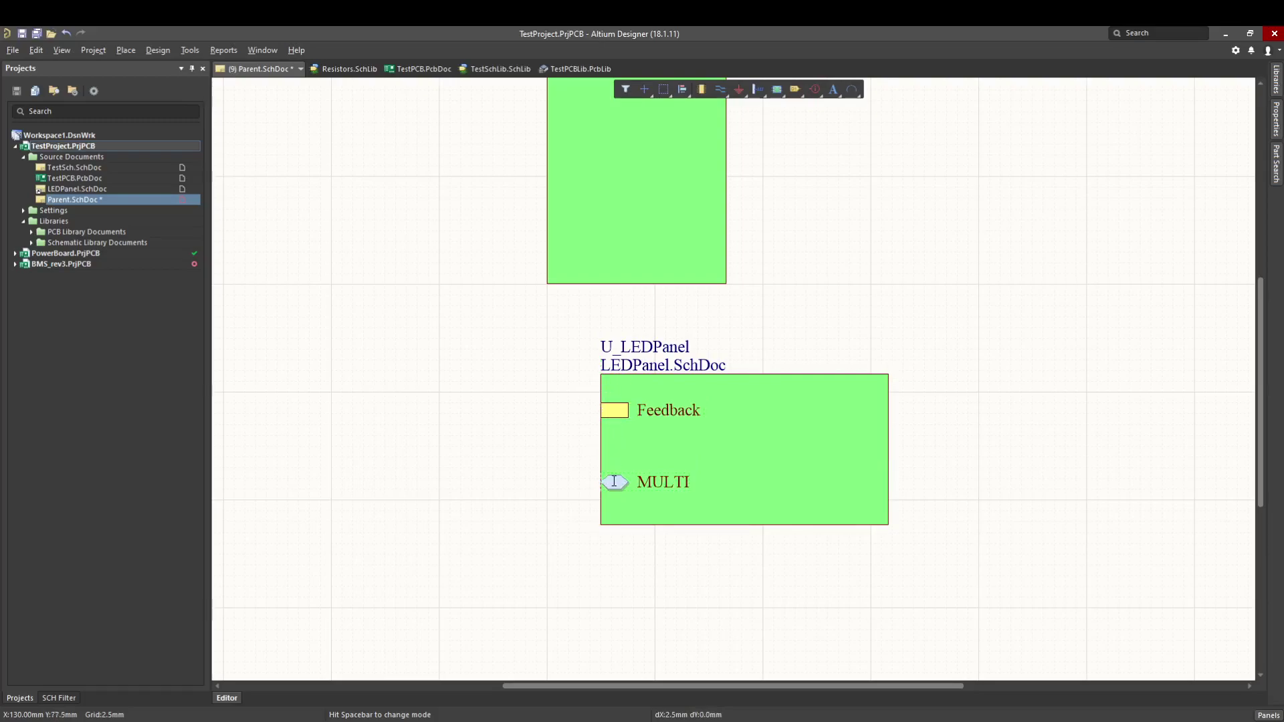
Step: Create a sheet symbol from TestSch.SchDoc left of the LEDPanel symbol, and move its Feedback and MULTI entries to its right edge
scroll(582, 473, "down", 3, "ctrl")
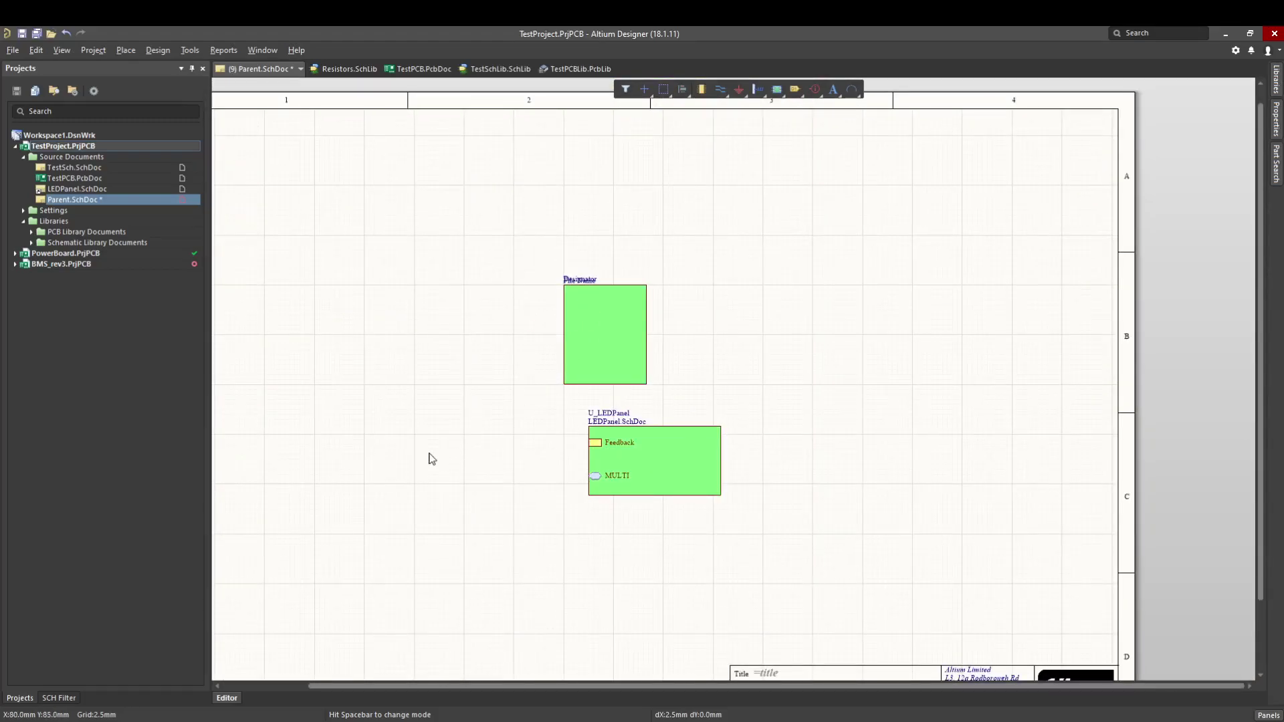
right_click(436, 418)
mouse_move(504, 506)
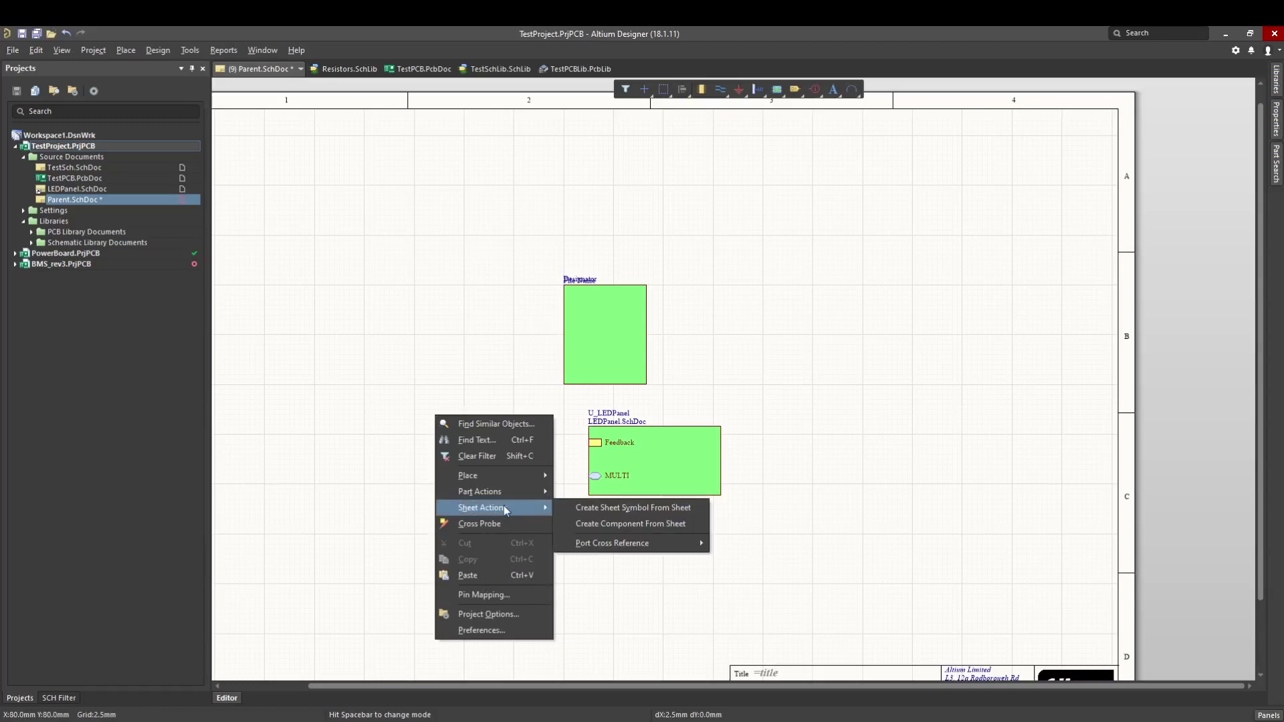
left_click(623, 508)
left_click(507, 226)
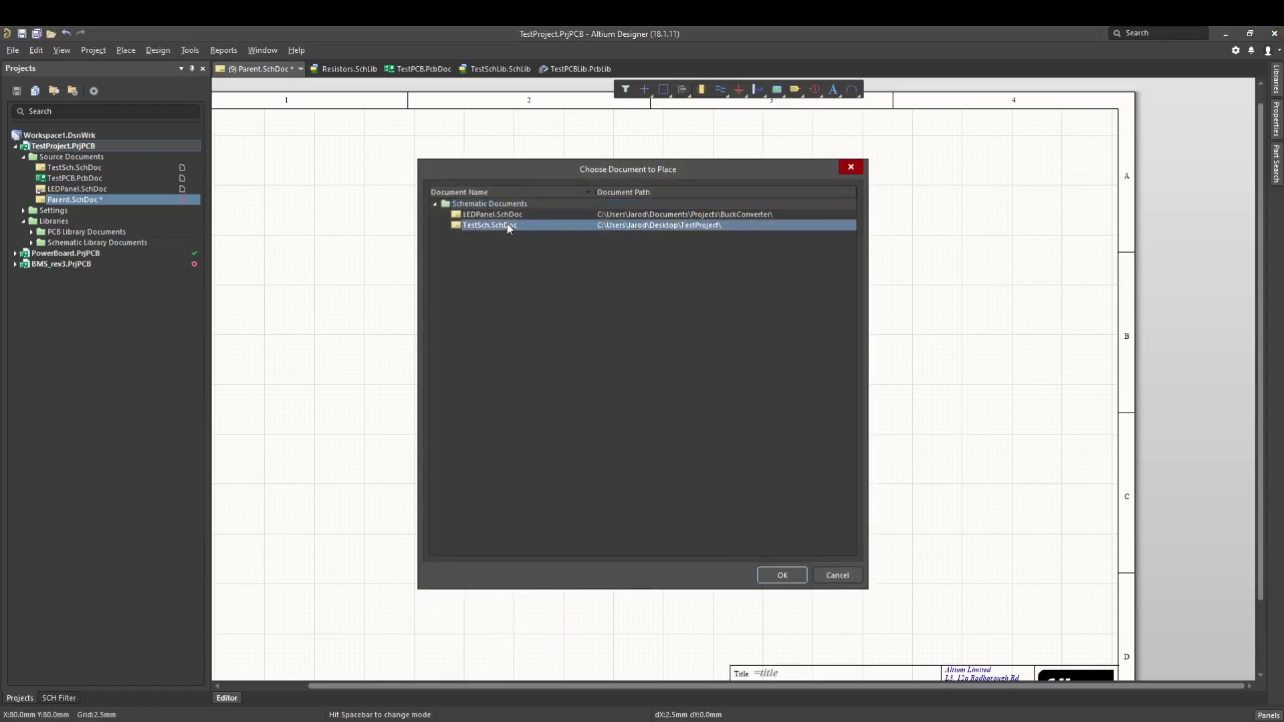
left_click(782, 575)
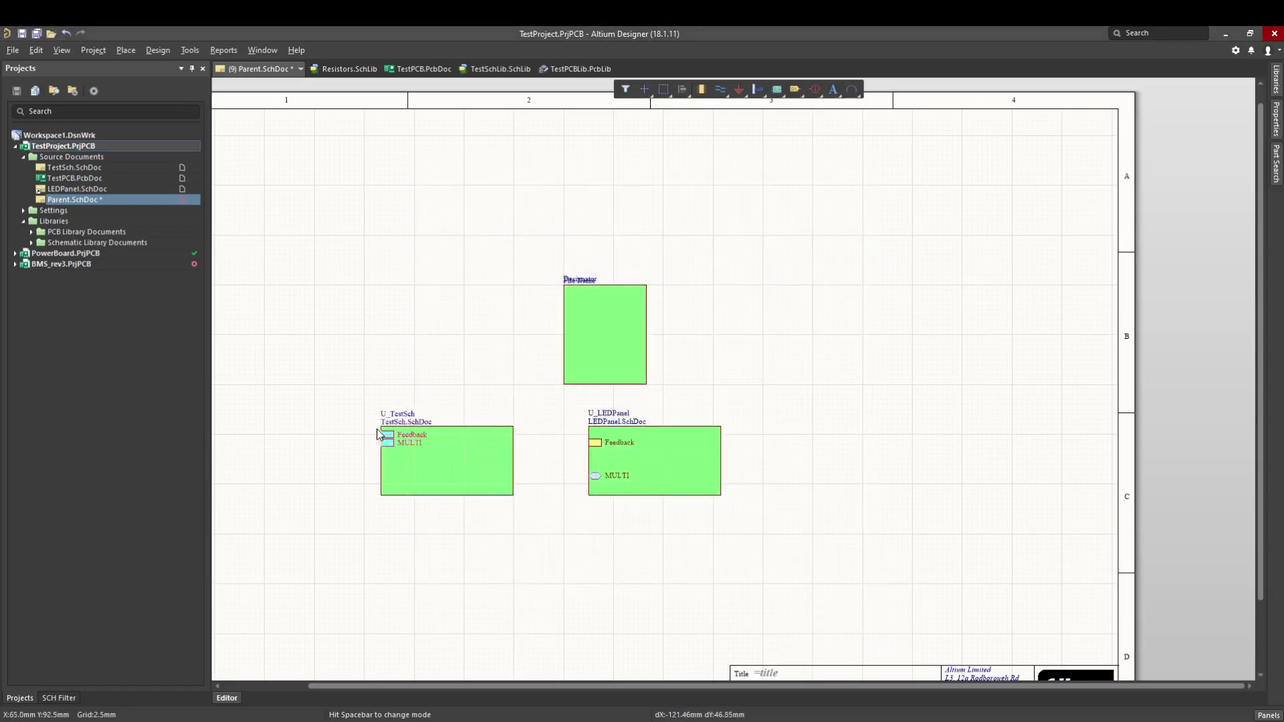
left_click(363, 442)
left_click_drag(372, 452, 493, 478)
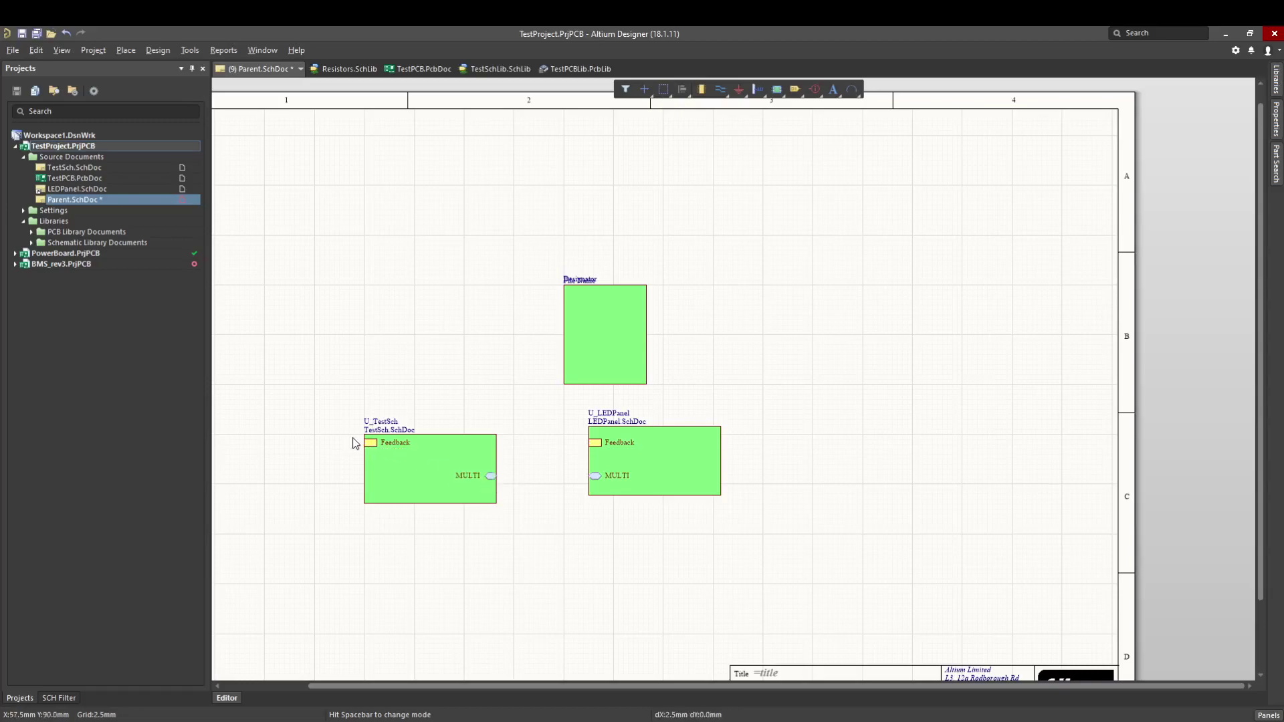
left_click_drag(372, 442, 496, 447)
Step: Connect the Feedback entries of the TestSch and LEDPanel sheet symbols with a straight wire
scroll(549, 476, "up", 4, "ctrl")
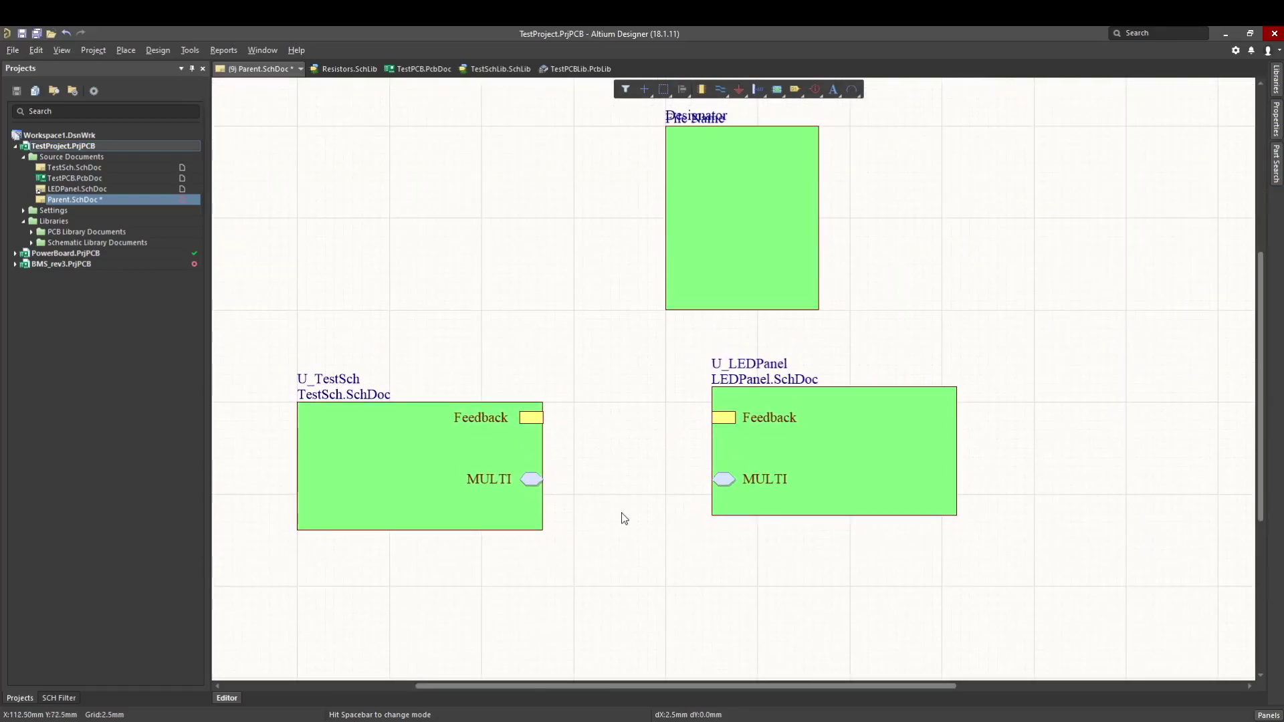
key("p")
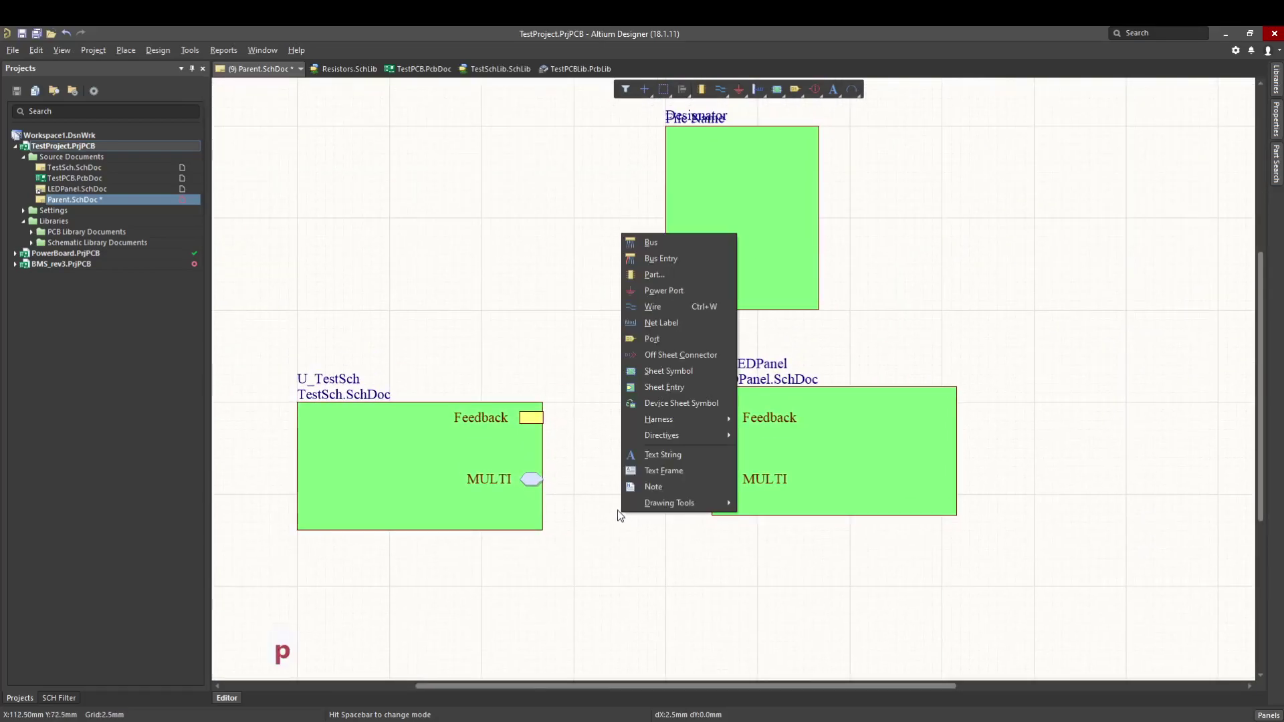
key("w")
left_click(543, 417)
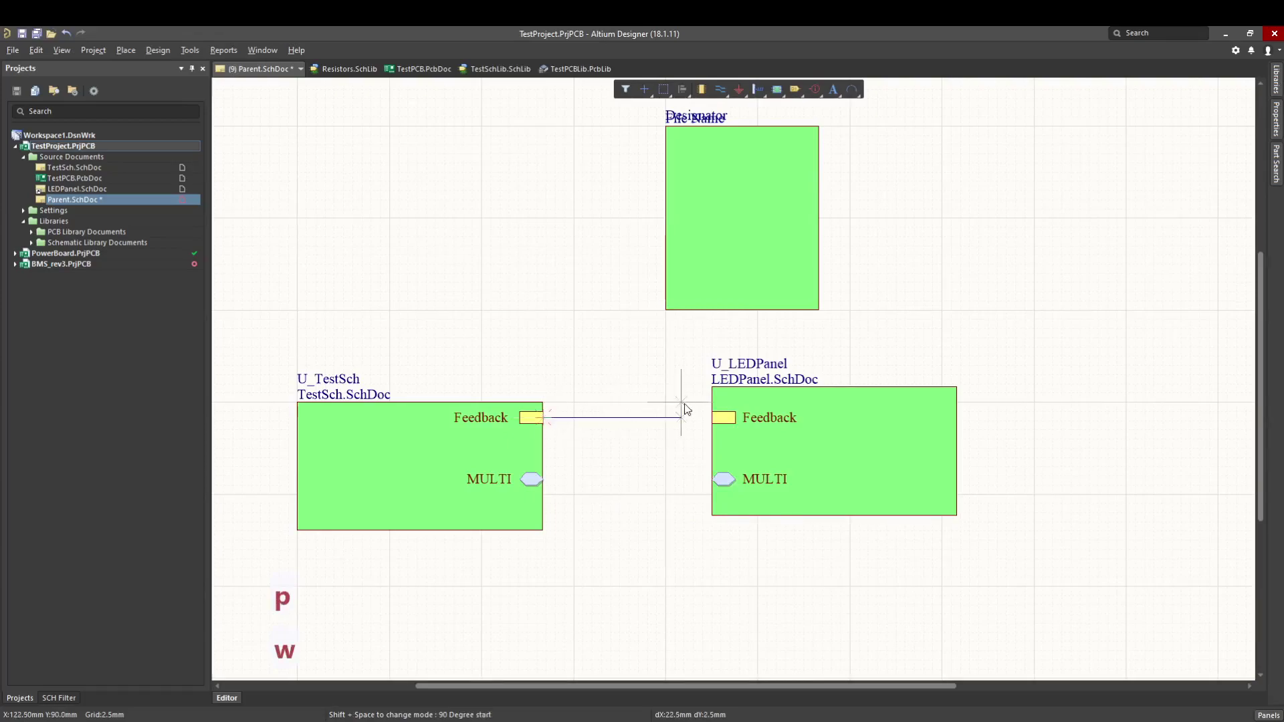
left_click(713, 417)
key("Escape")
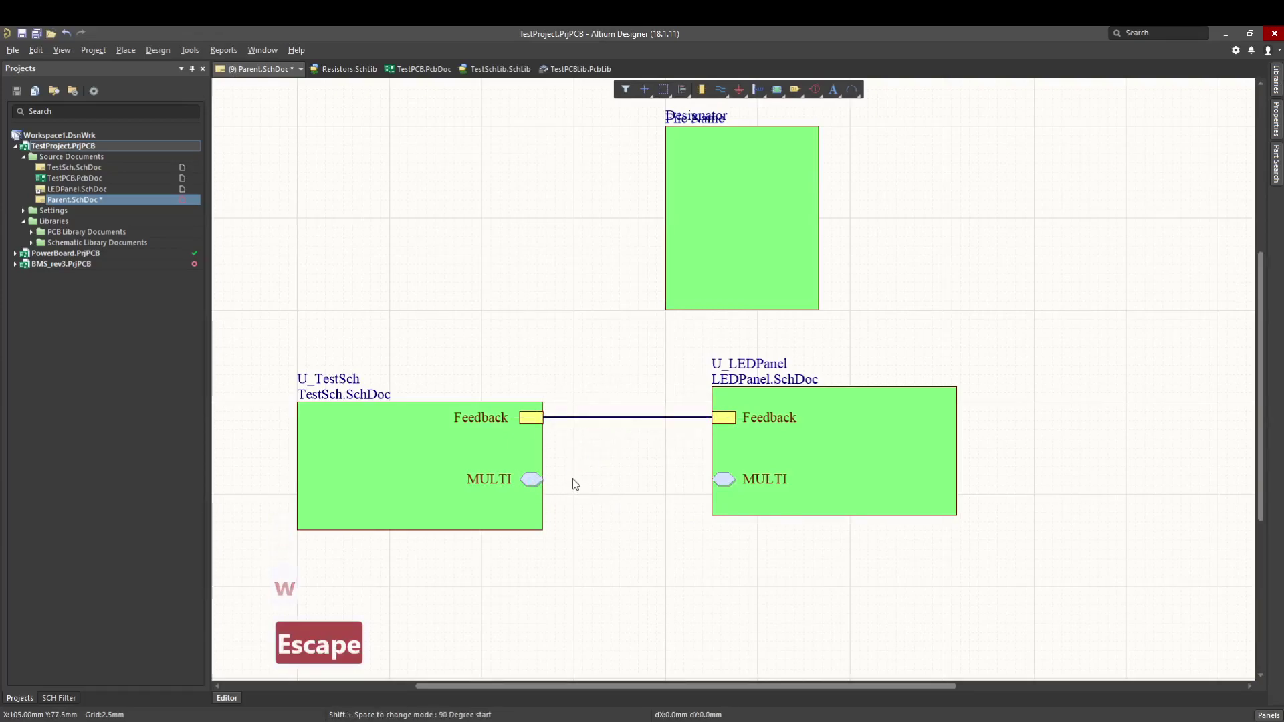
Step: Try connecting the MULTI entries of the two sheet symbols with a plain wire, and delete that wire
key("p")
key("w")
left_click(541, 480)
left_click(713, 478)
key("Escape")
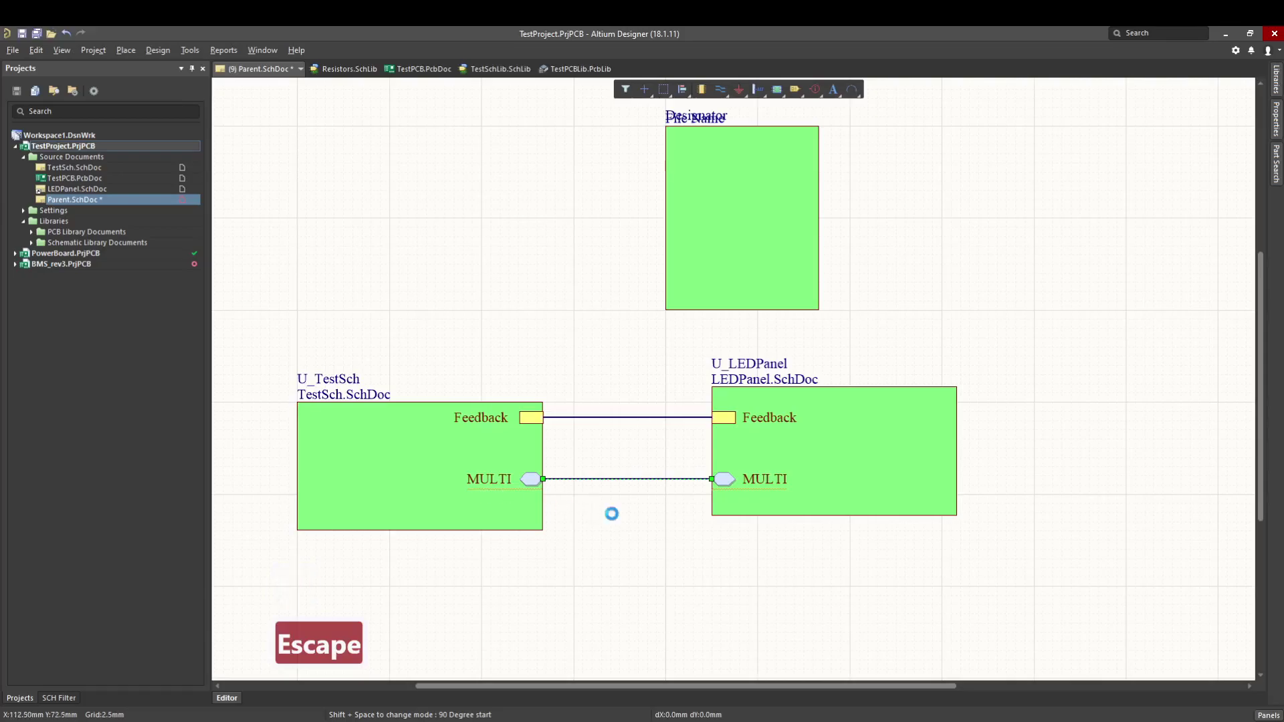
key("Delete")
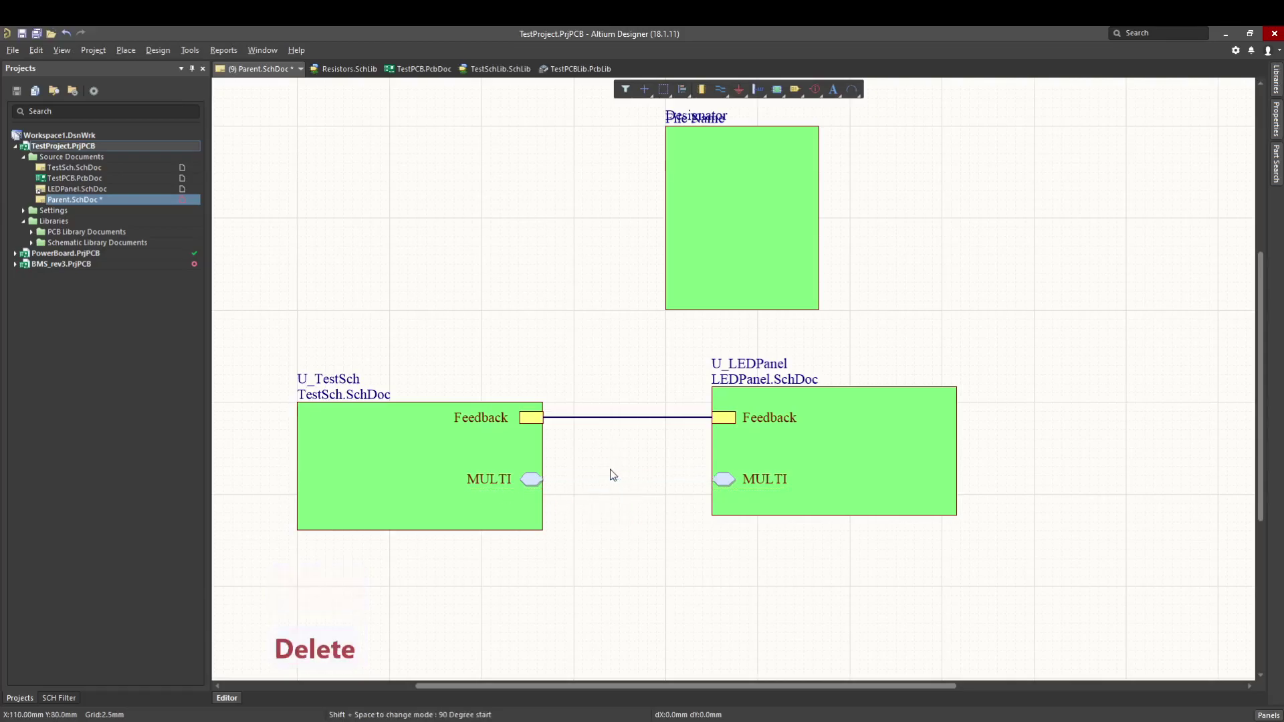
Step: Connect the MULTI entries of the LEDPanel and TestSch sheet symbols with a signal harness
key("p")
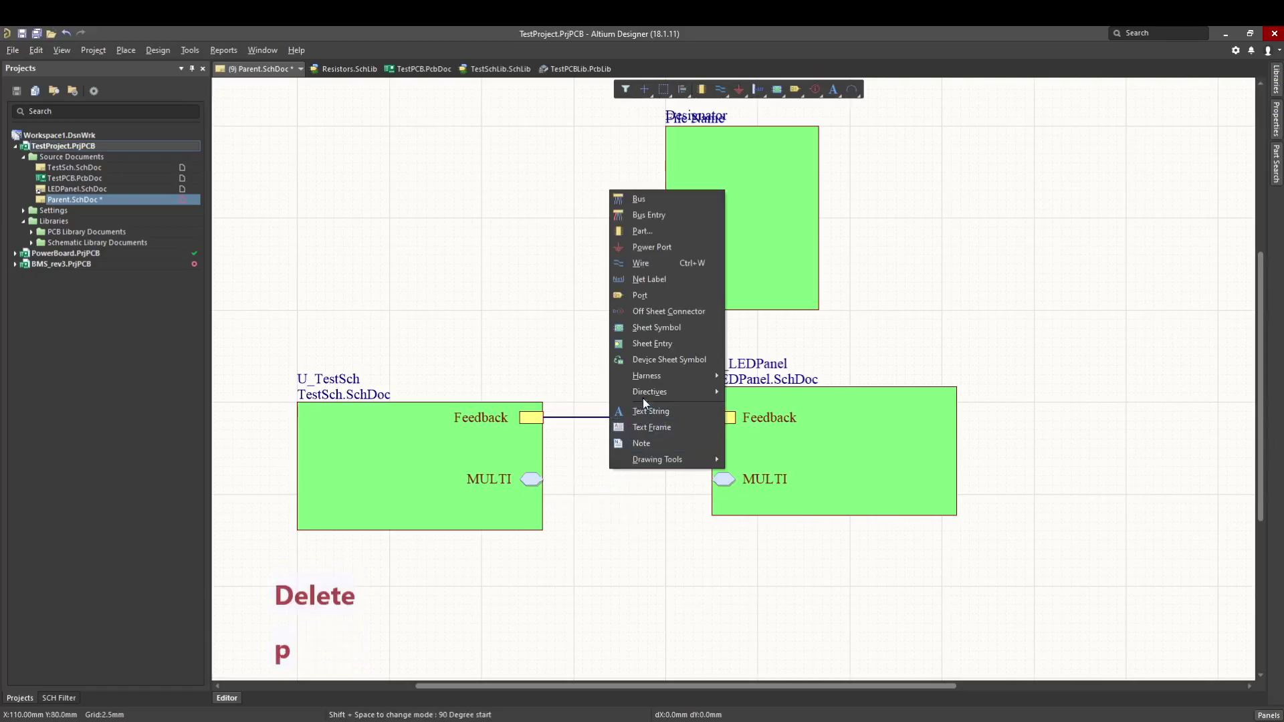
mouse_move(664, 376)
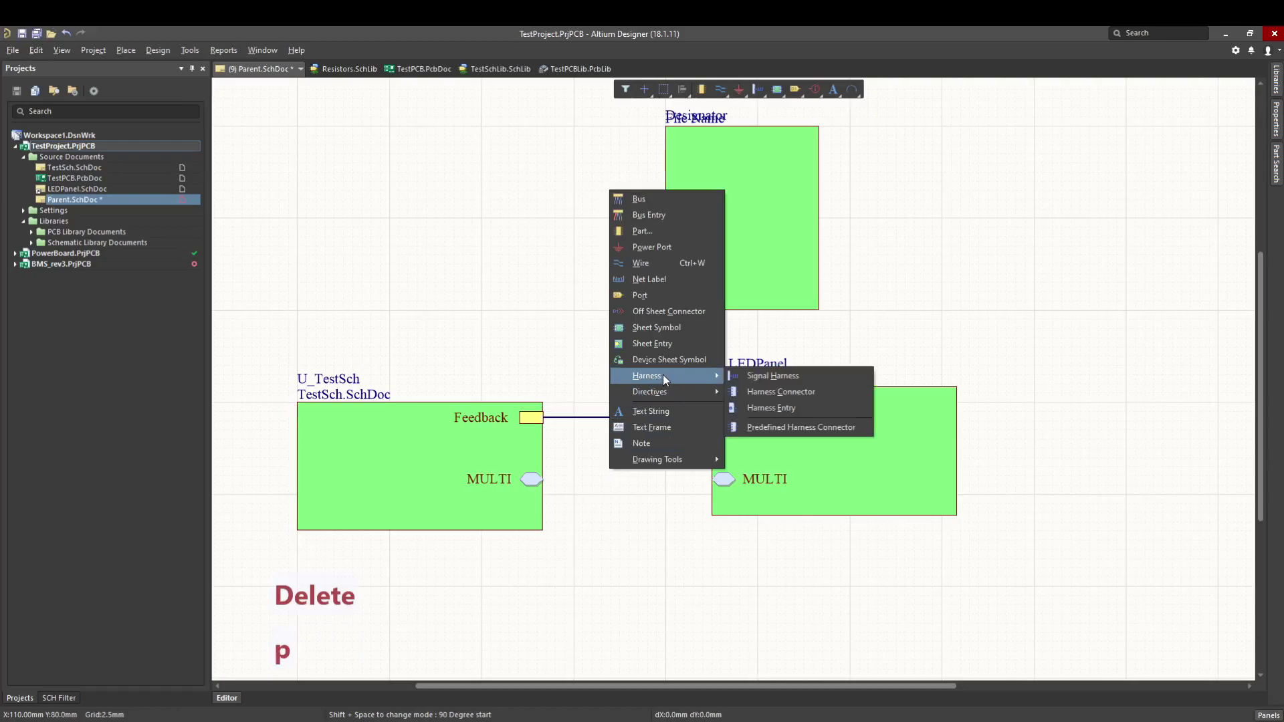
left_click(772, 376)
left_click(712, 480)
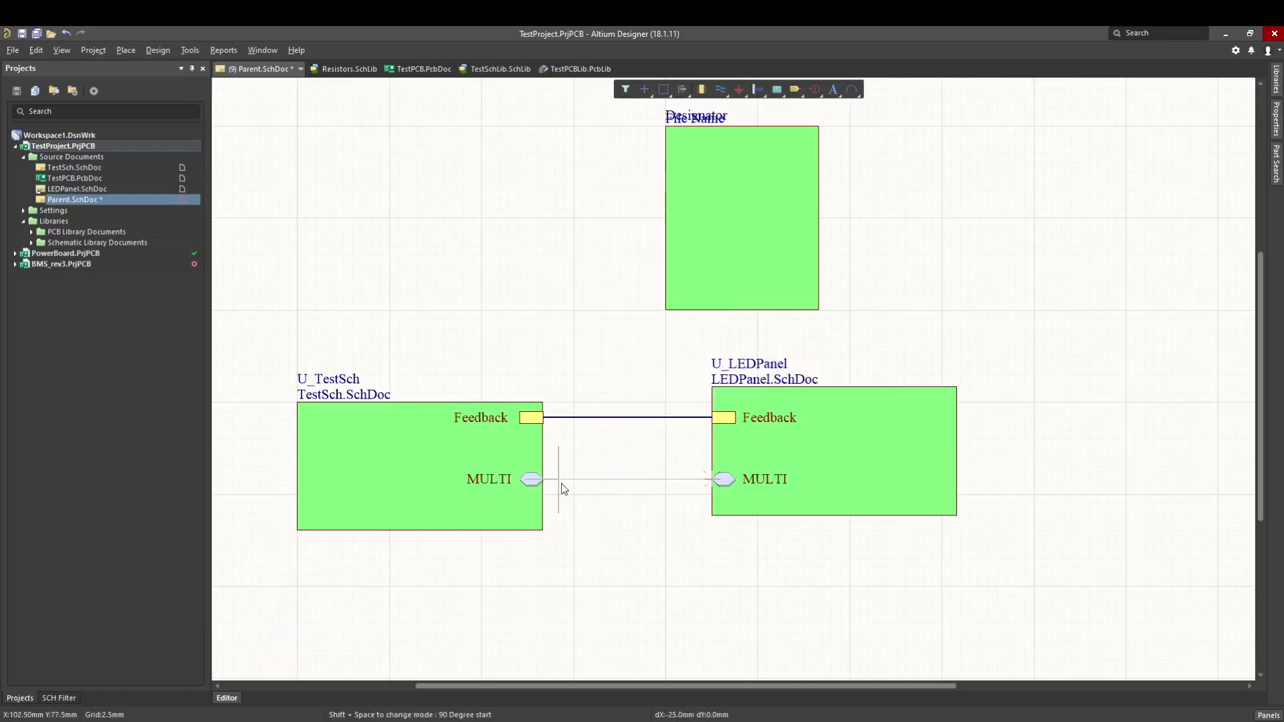
left_click(548, 484)
key("Escape")
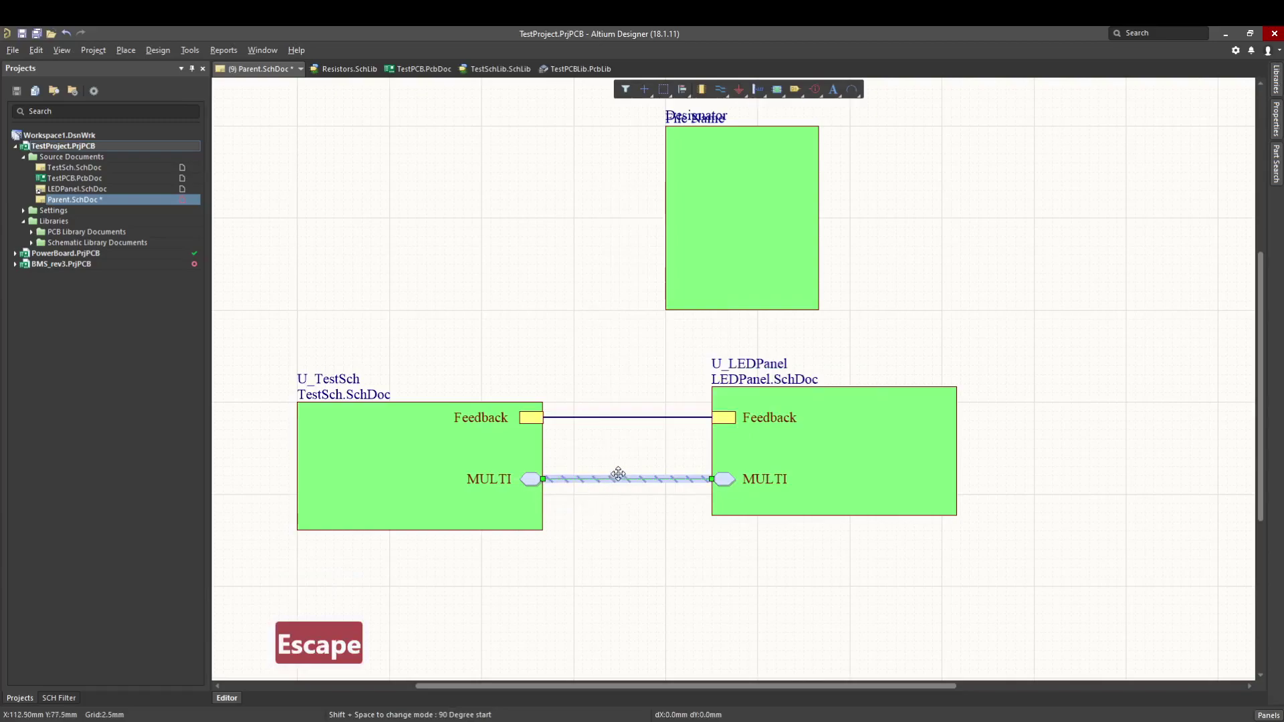
left_click(631, 501)
left_click(668, 515)
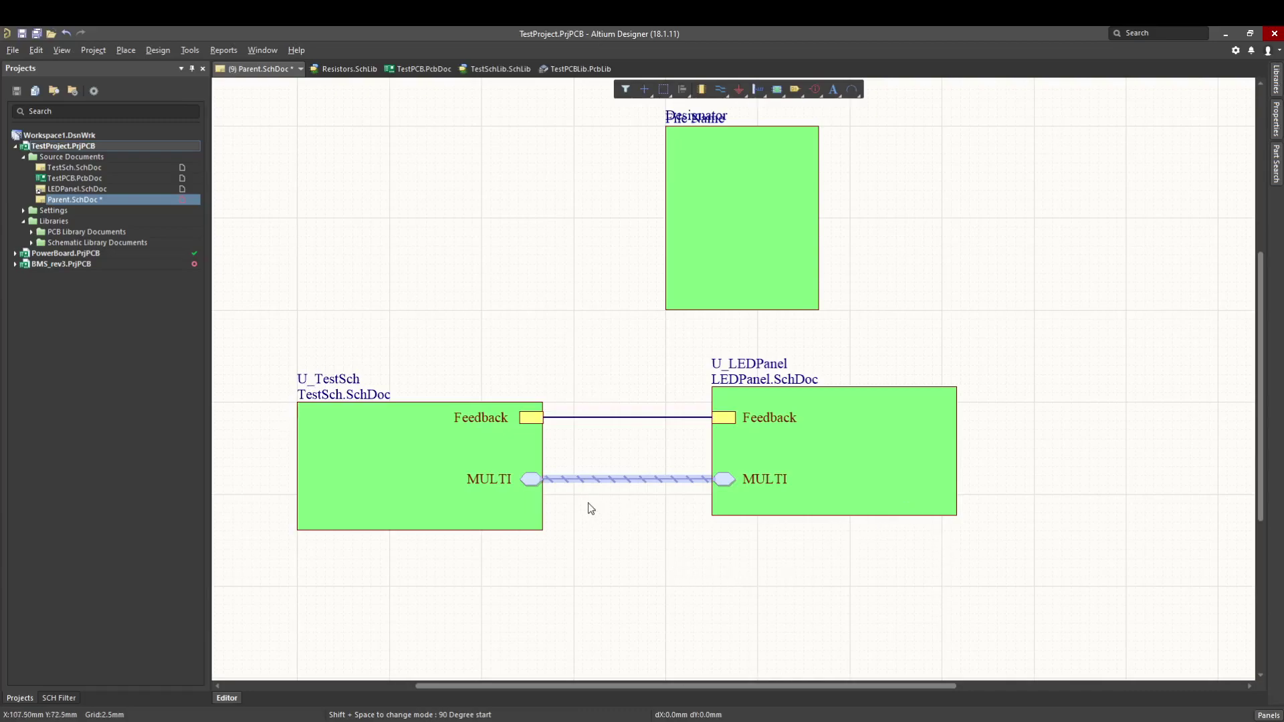
Step: Delete the unused blank sheet symbol above the linked pair and save the Parent sheet
left_click(777, 192)
key("Delete")
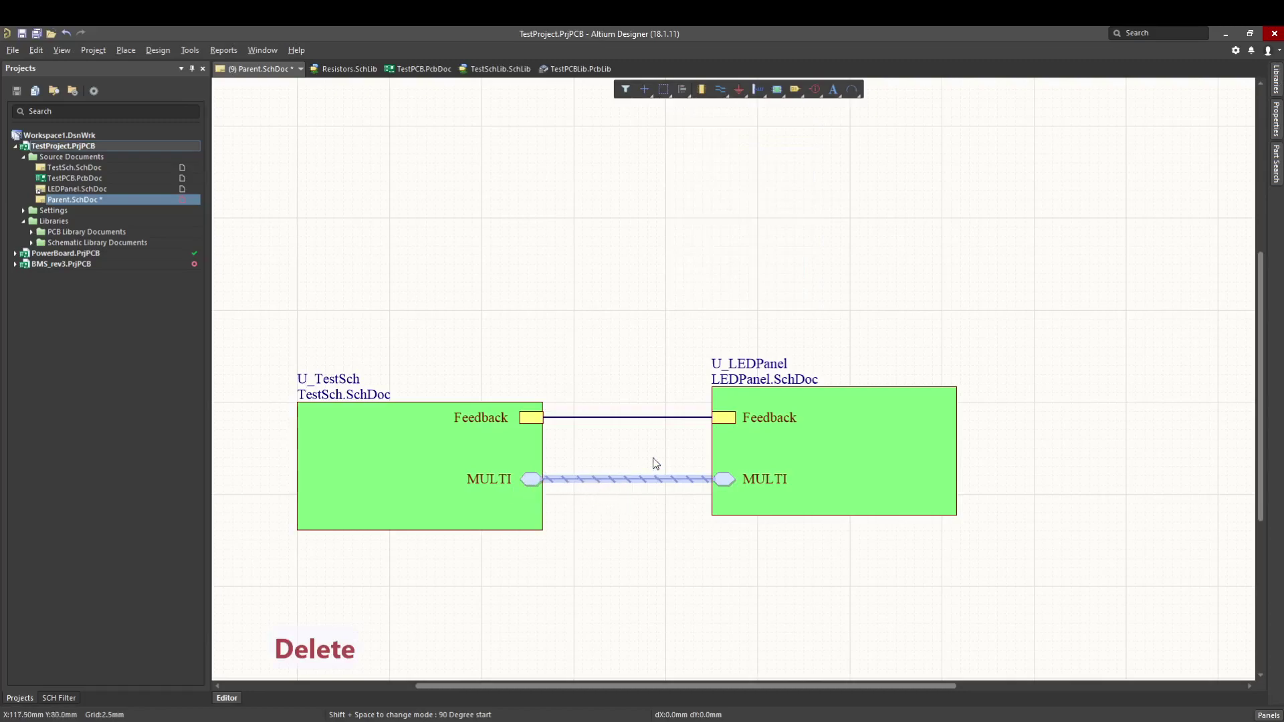
left_click(596, 429)
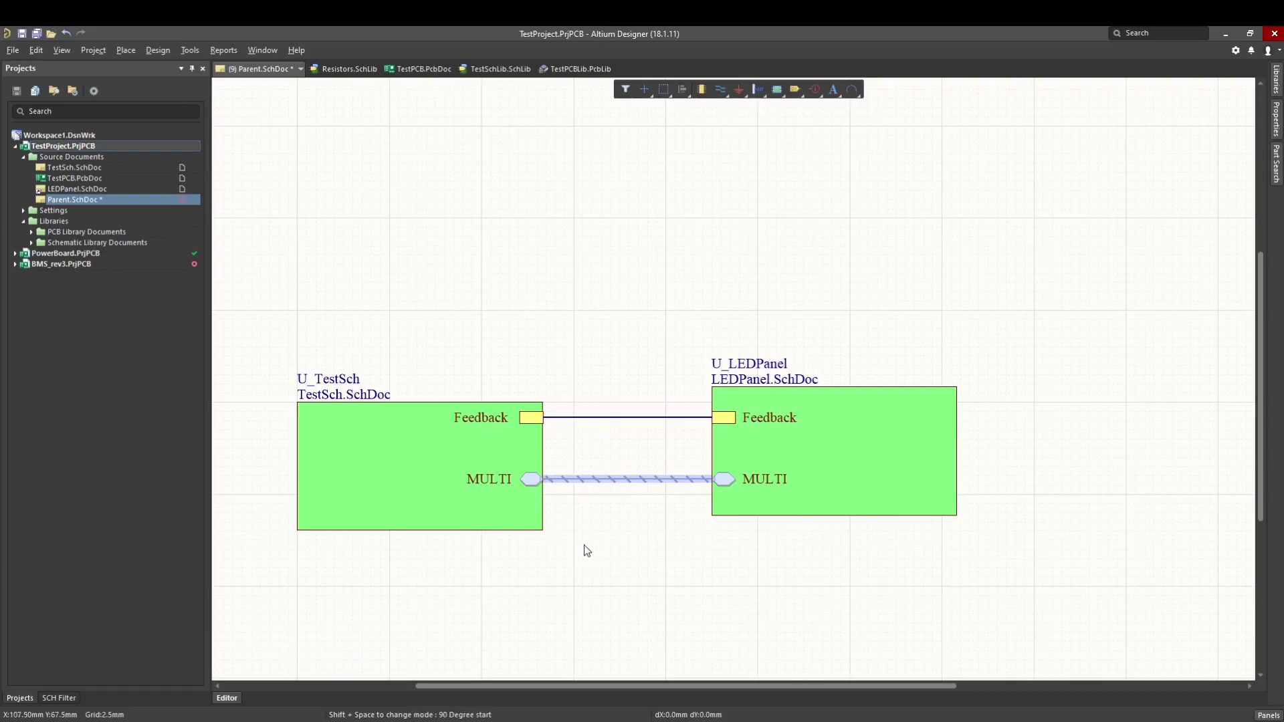
scroll(608, 558, "down", 2, "ctrl")
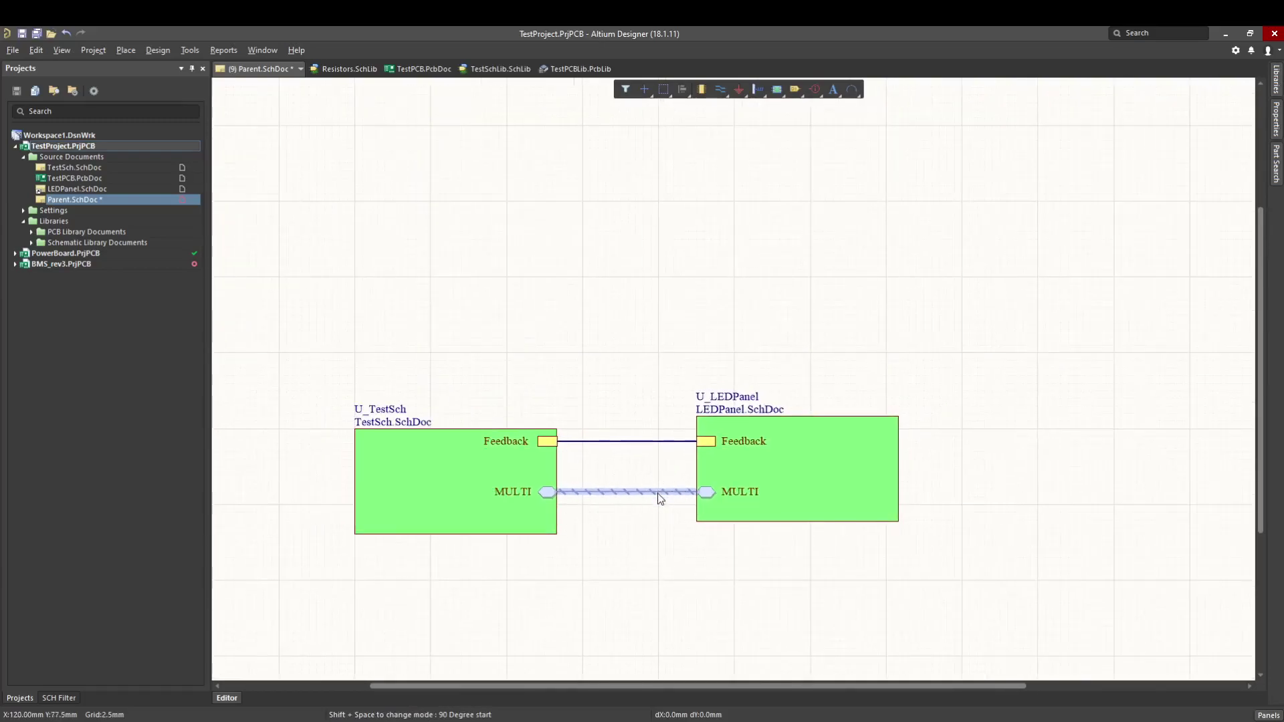
key("ctrl+s")
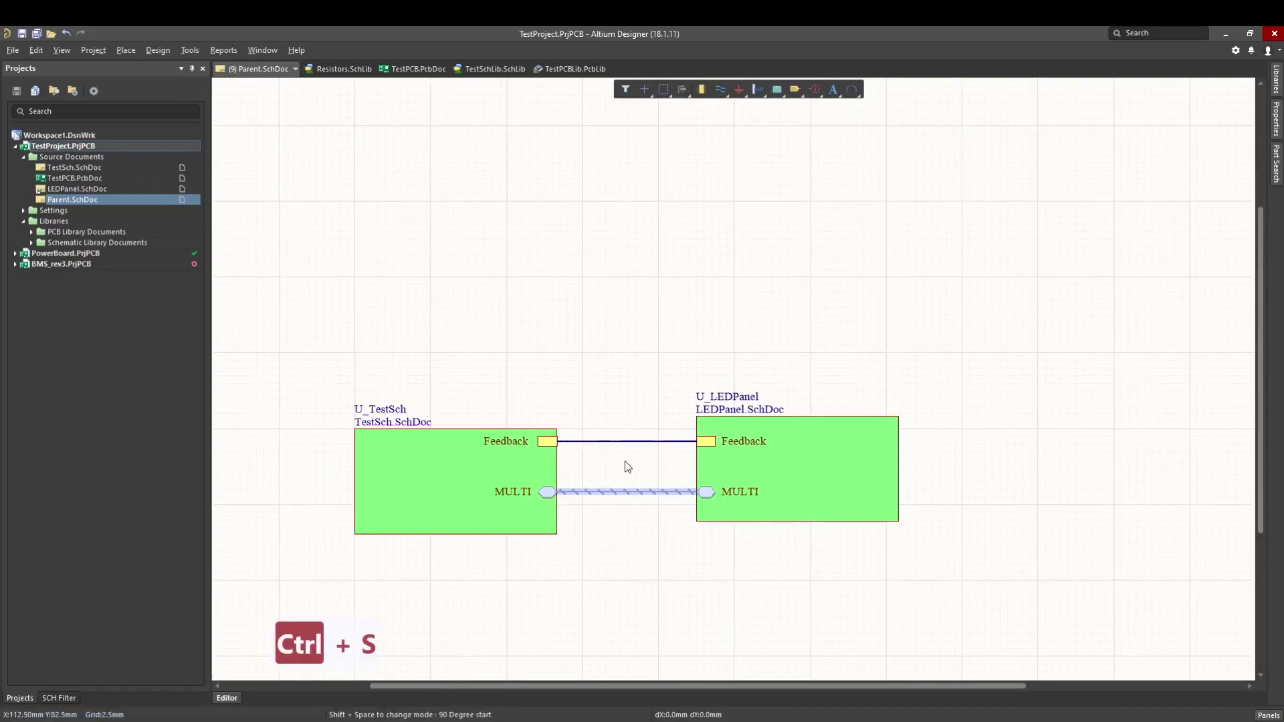
Step: Compile TestProject.PrjPCB and open TestSch.SchDoc from beneath Parent.SchDoc in the project hierarchy
scroll(628, 466, "down", 2, "ctrl")
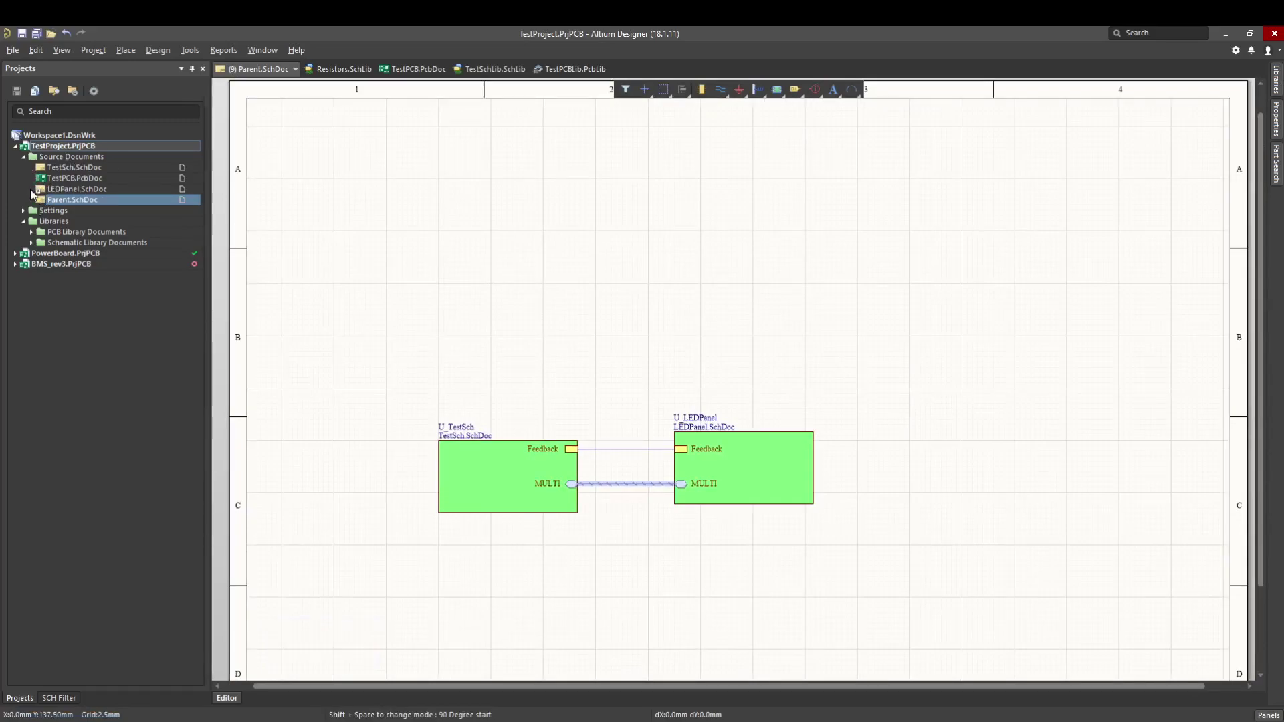
right_click(51, 146)
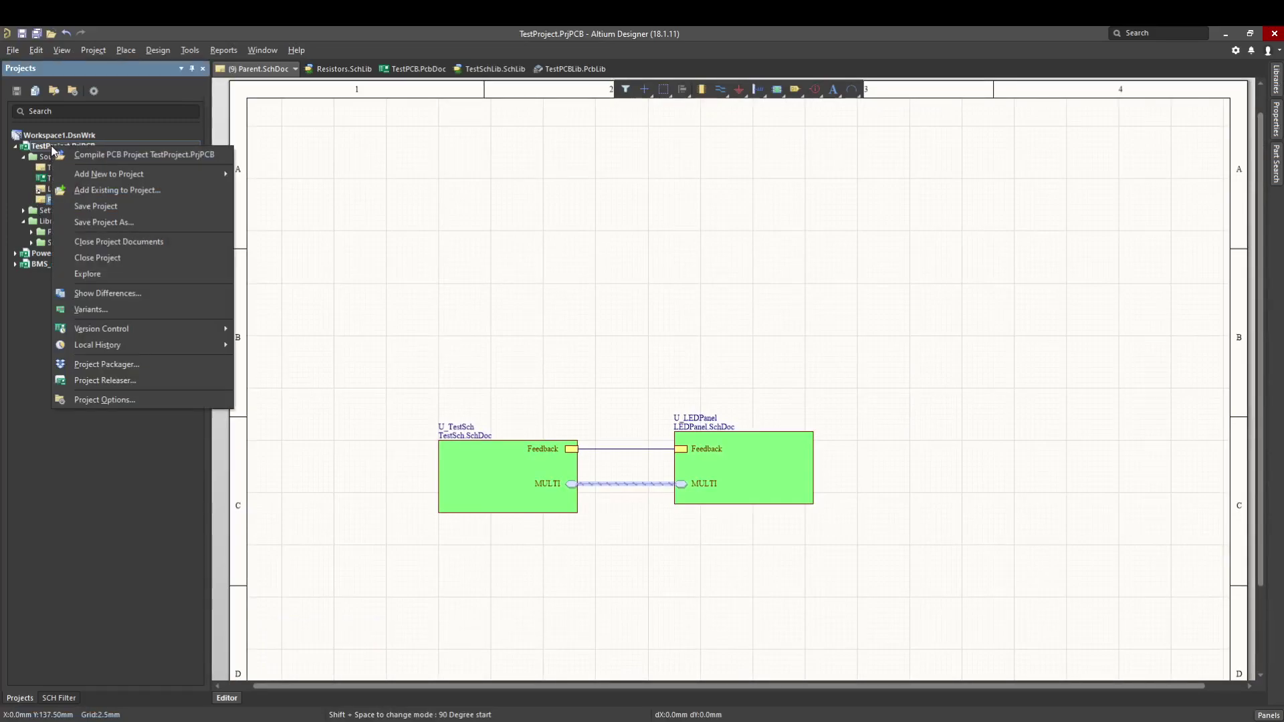
left_click(99, 154)
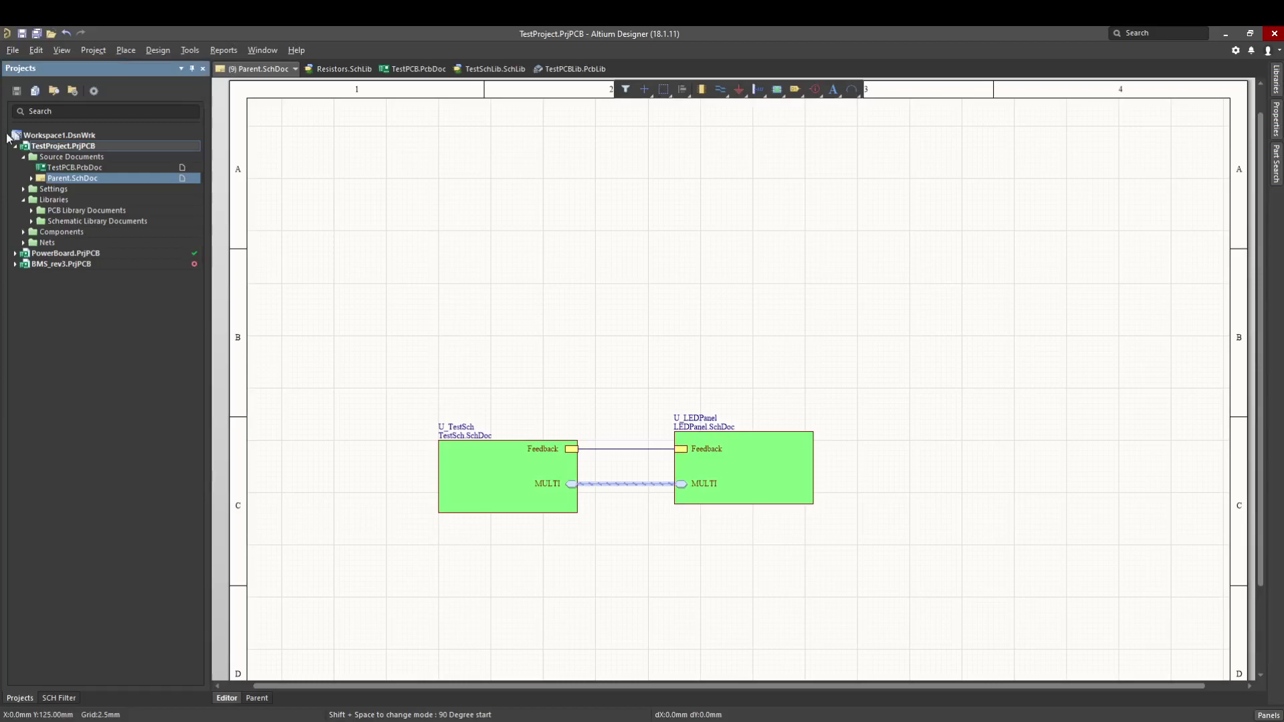
left_click(32, 178)
left_click(64, 189)
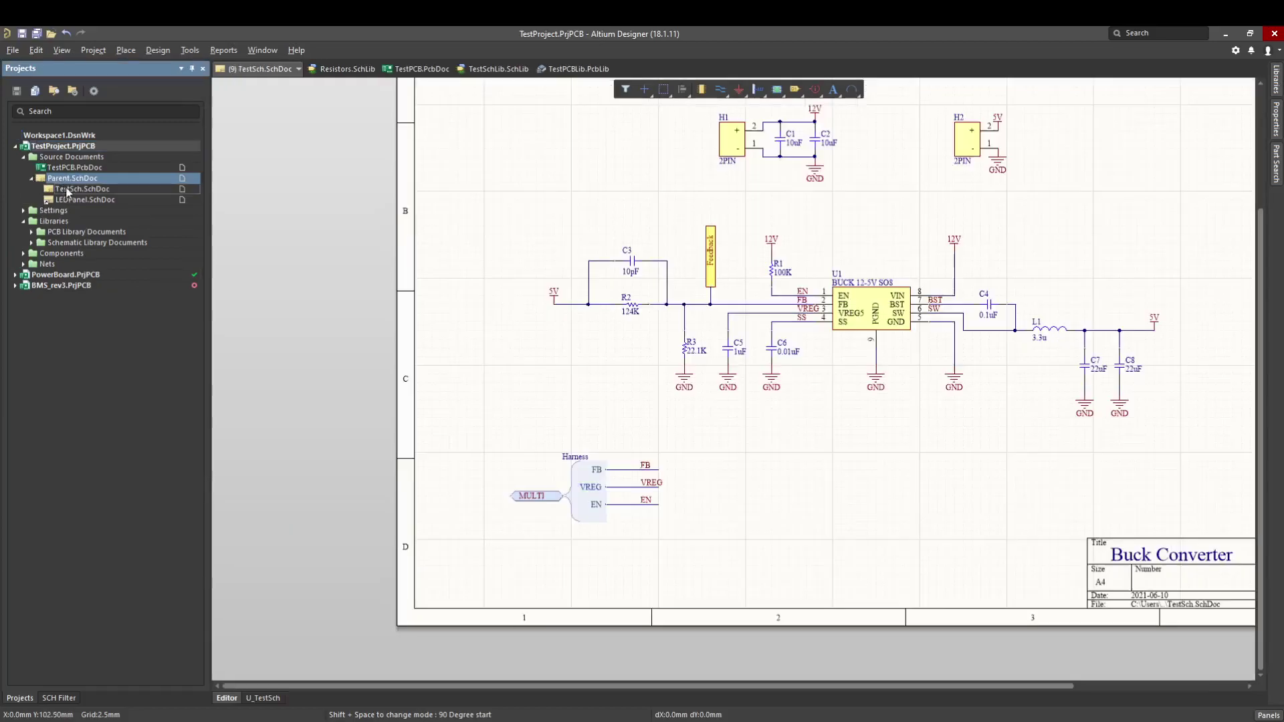
Step: Review the LEDPanel.SchDoc, TestSch.SchDoc and Parent.SchDoc sheets, and collapse and re-expand the child sheets beneath Parent.SchDoc in the project hierarchy
left_click(84, 200)
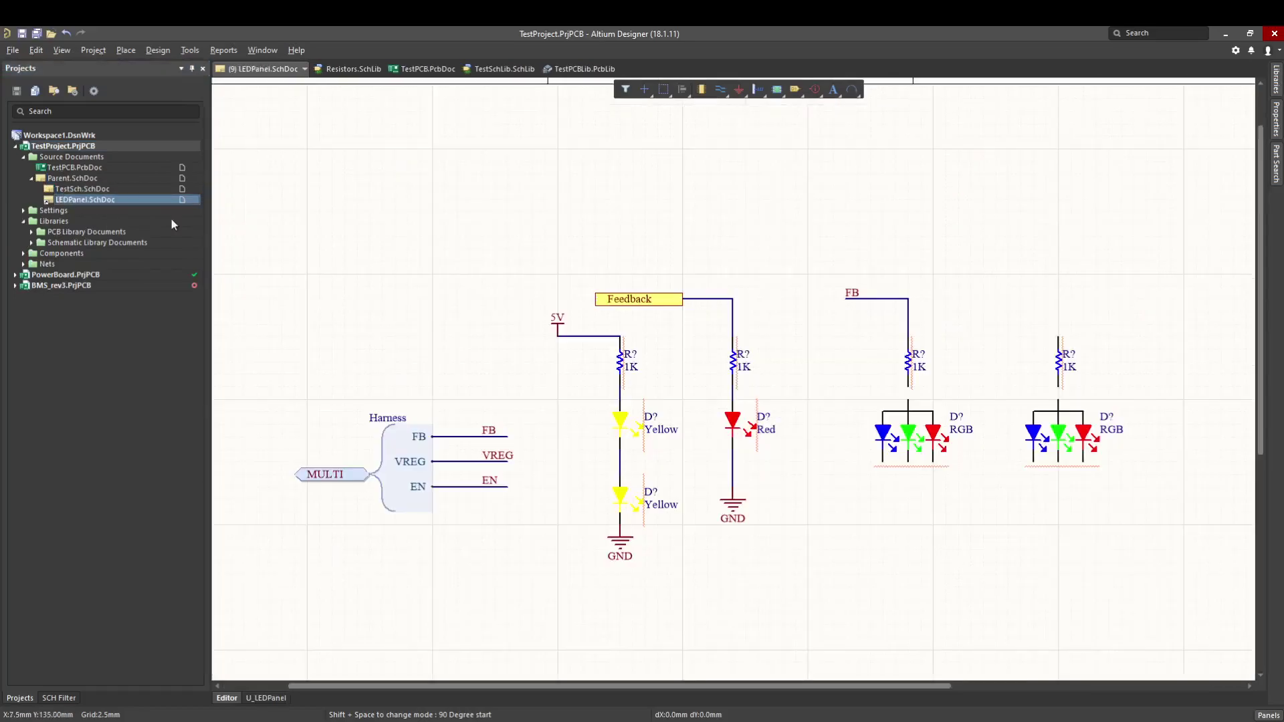
left_click(66, 179)
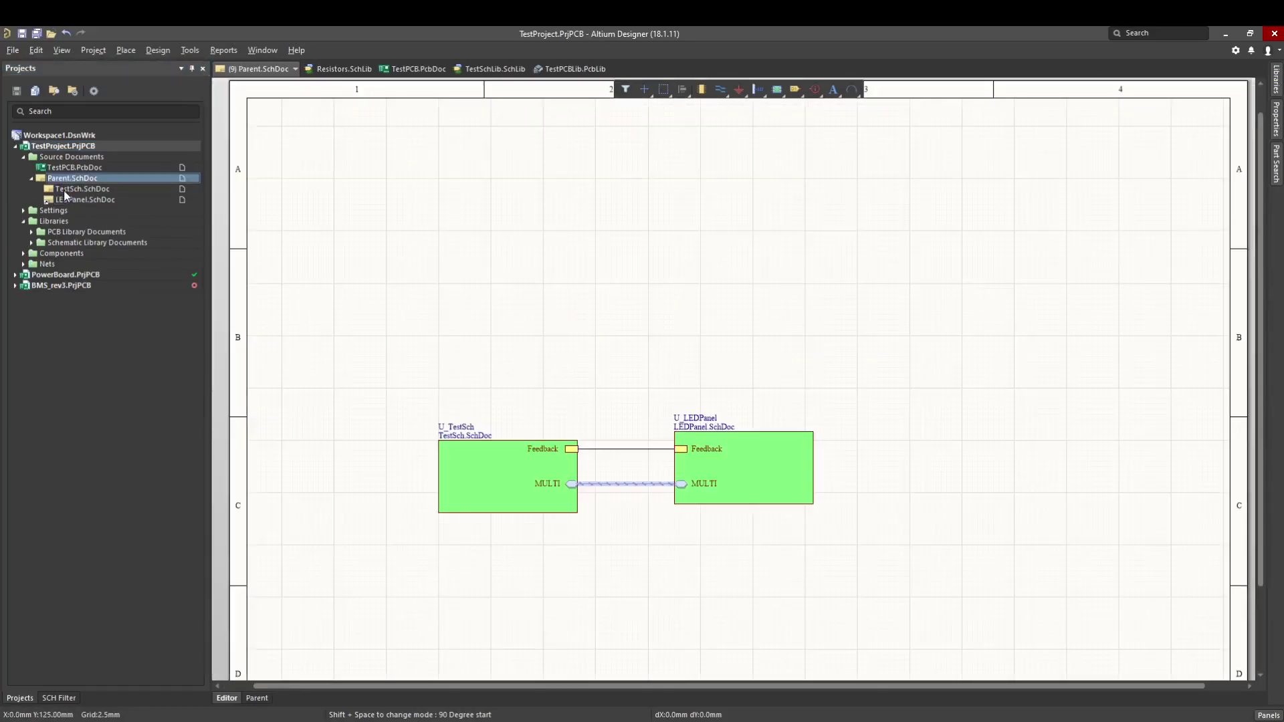
left_click(62, 190)
left_click(68, 200)
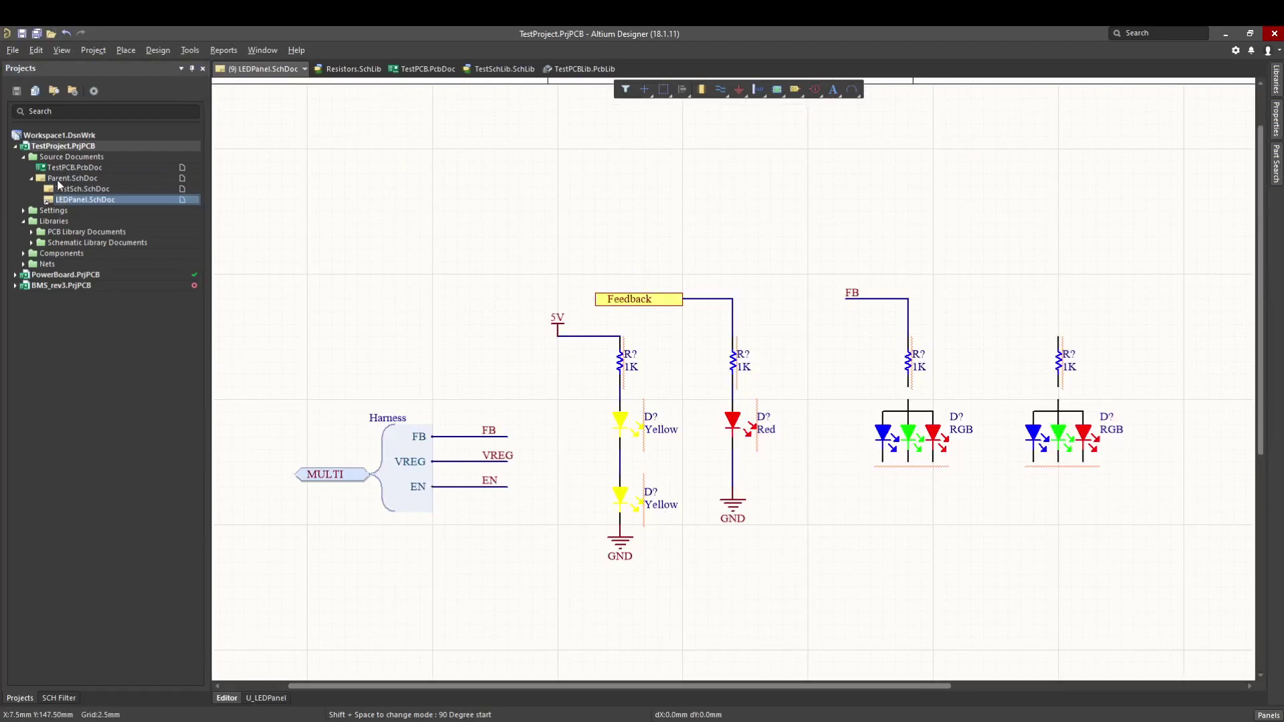
left_click(32, 179)
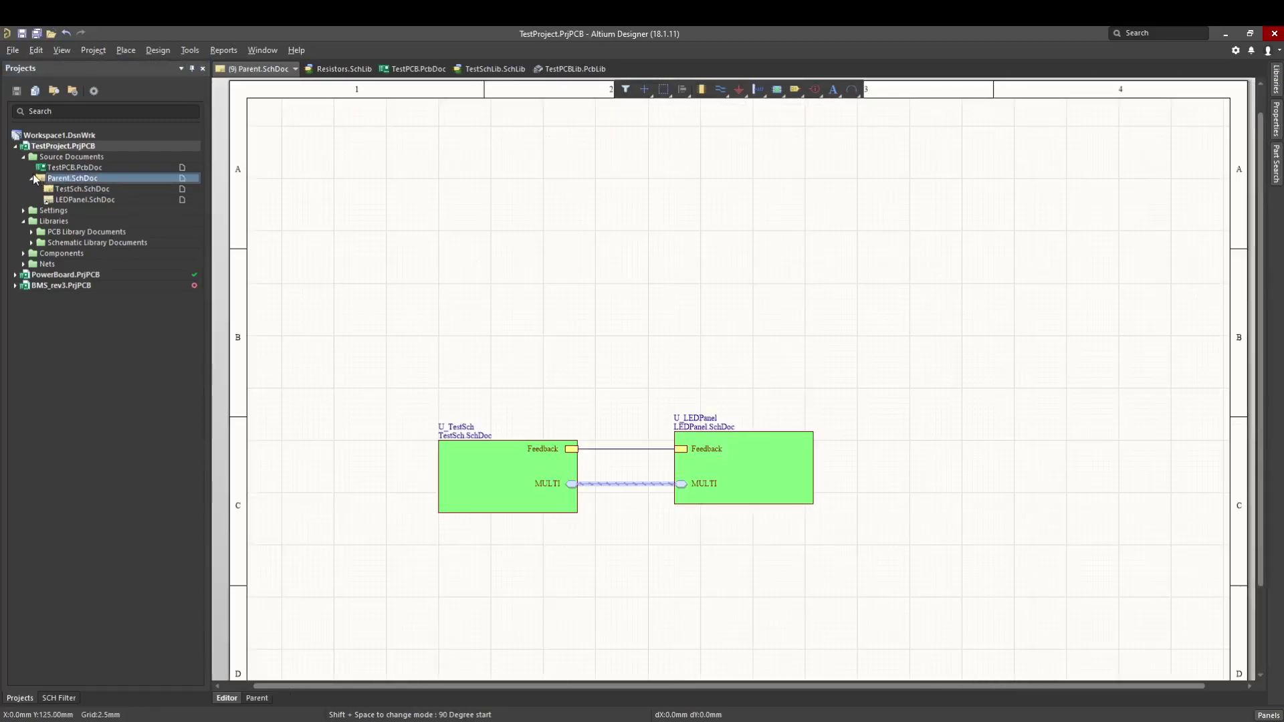
left_click(32, 177)
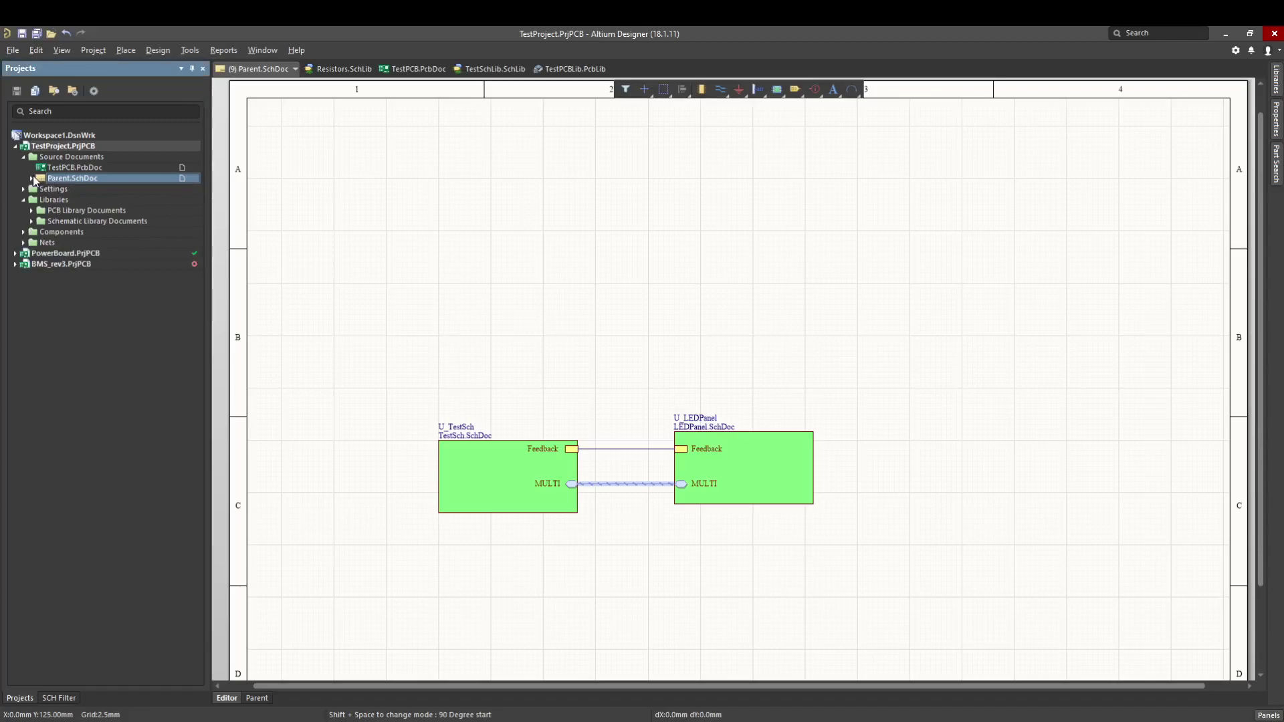
left_click(31, 178)
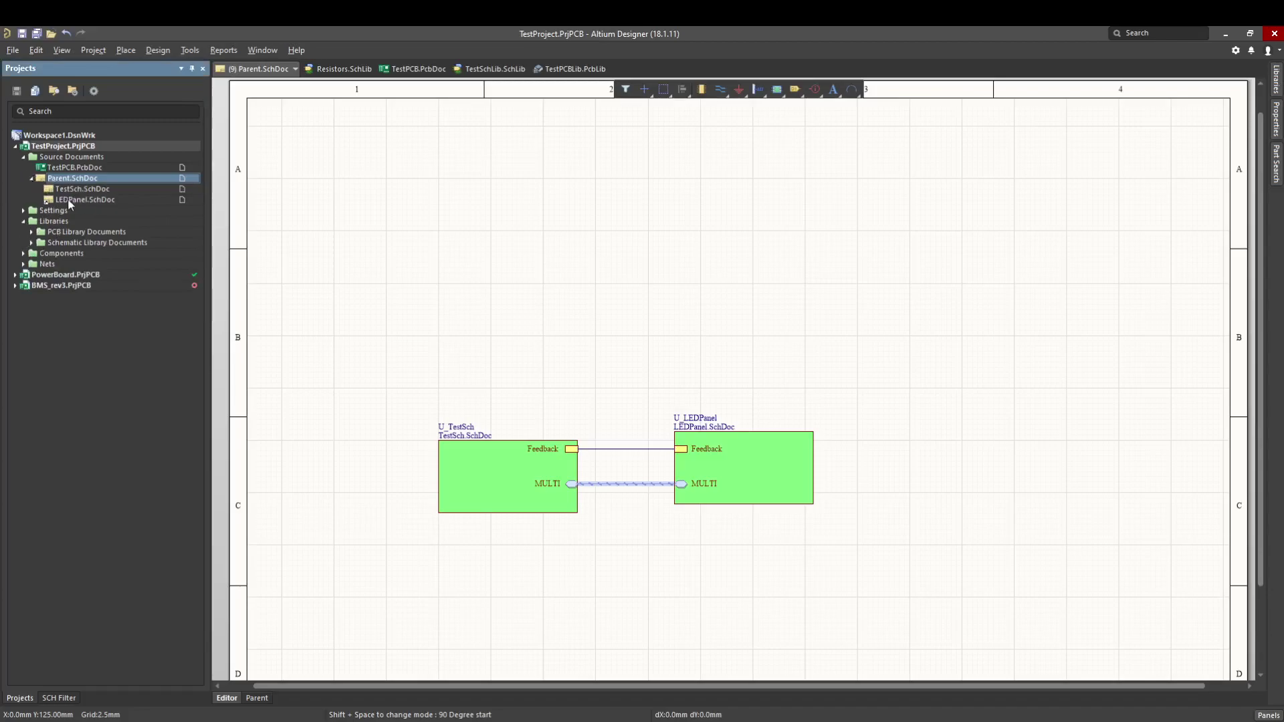
Step: Open TestSch.SchDoc and examine the MULTI harness group and the Feedback port by selecting each in turn, ending with nothing selected
left_click(87, 189)
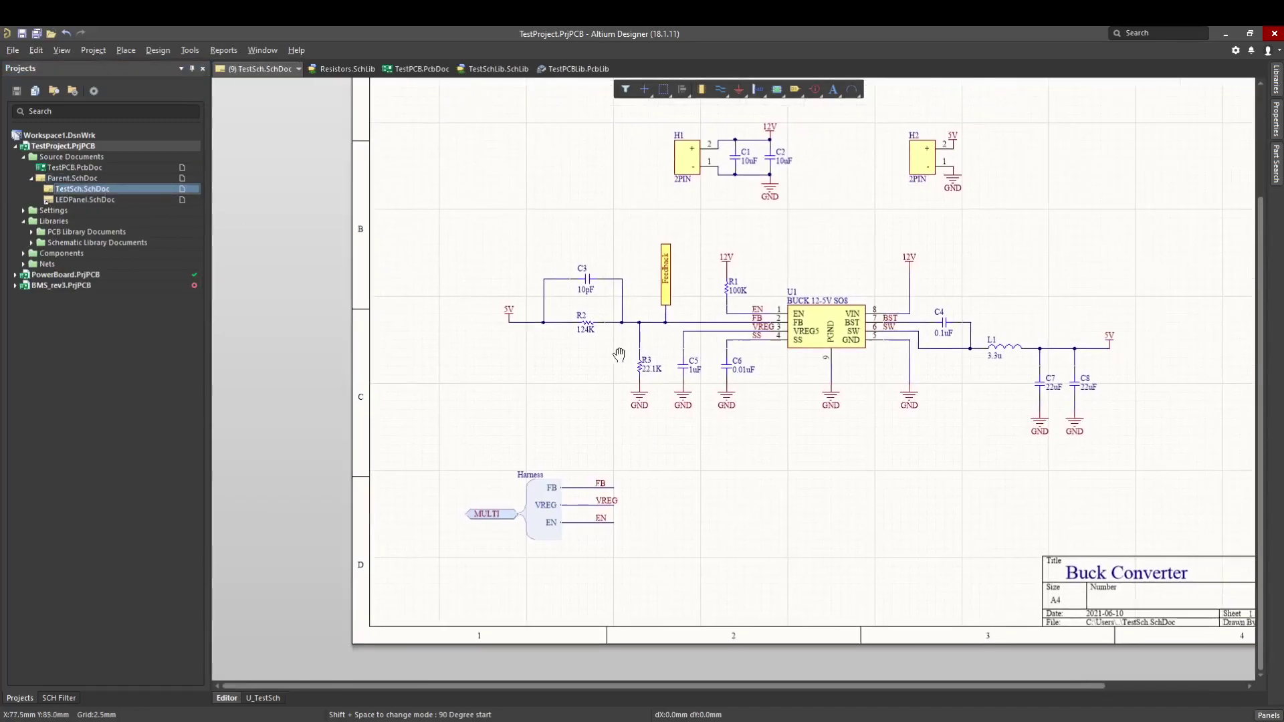
left_click_drag(590, 565, 412, 474)
mouse_move(555, 505)
right_mouse_down()
mouse_move(356, 596)
mouse_move(435, 524)
mouse_move(535, 520)
right_mouse_up()
scroll(525, 500, "down", 1, "ctrl")
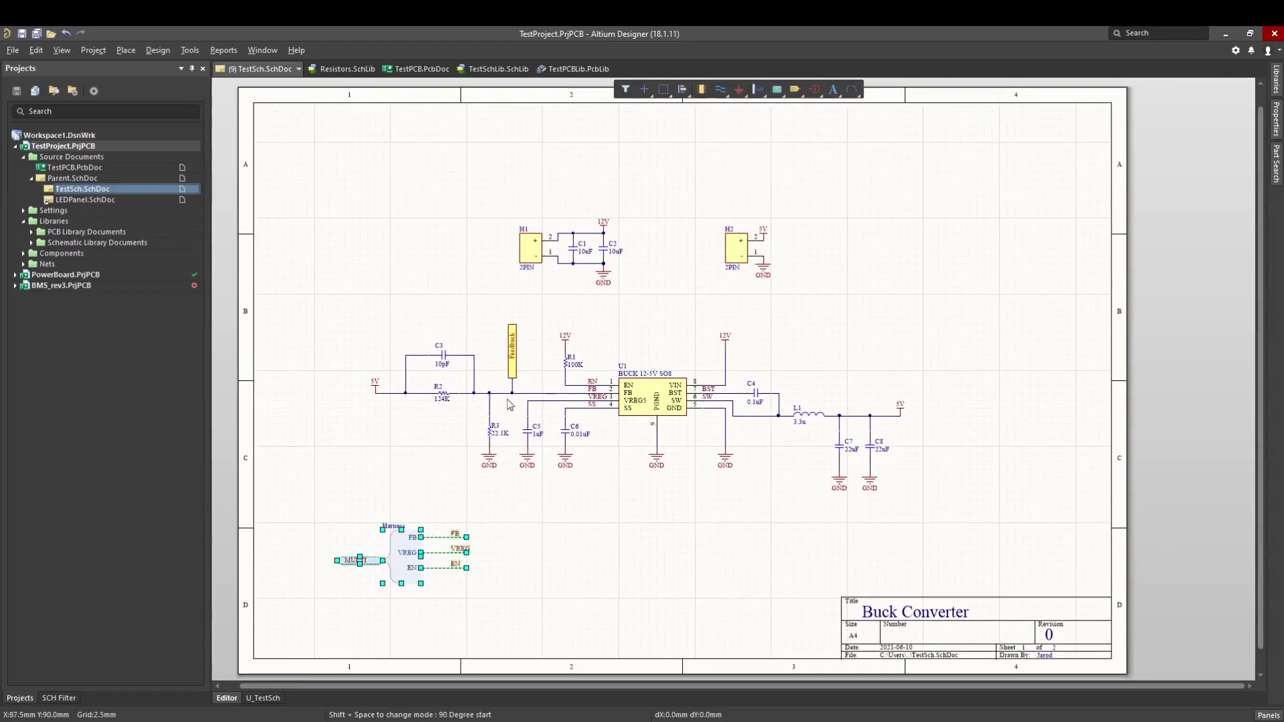
left_click(527, 345)
left_click_drag(533, 321, 498, 376)
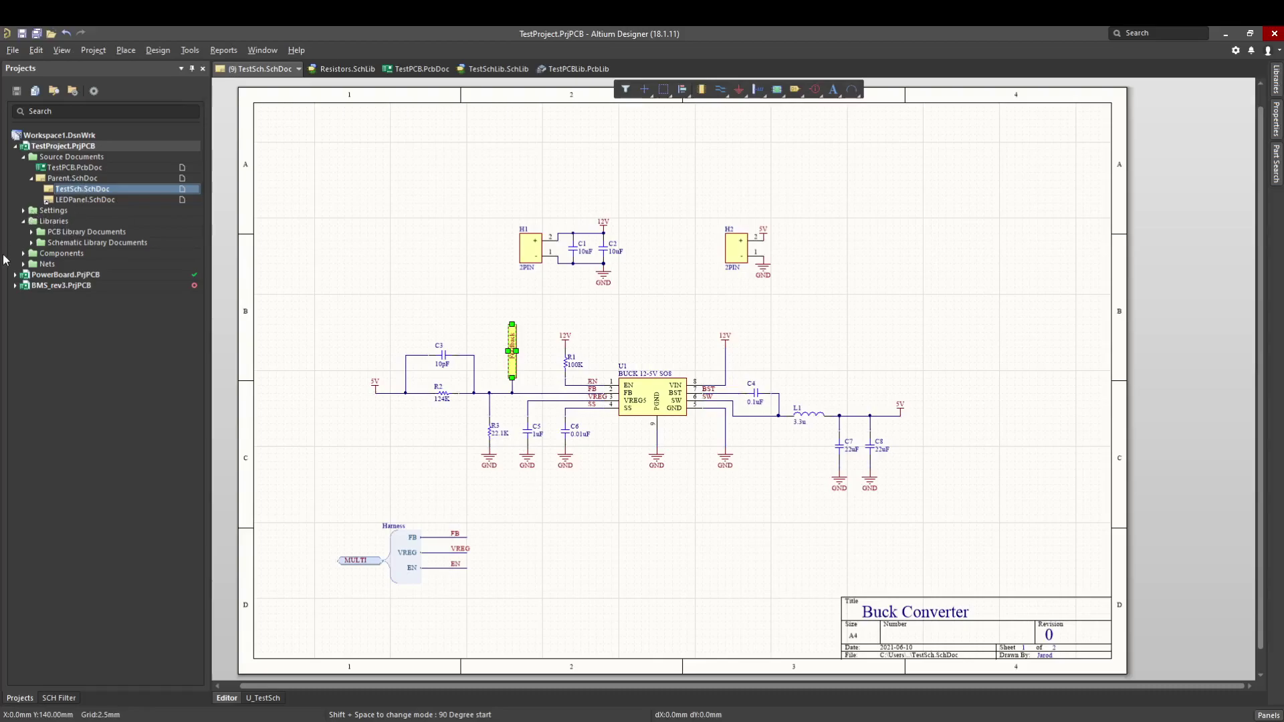
left_click(646, 338)
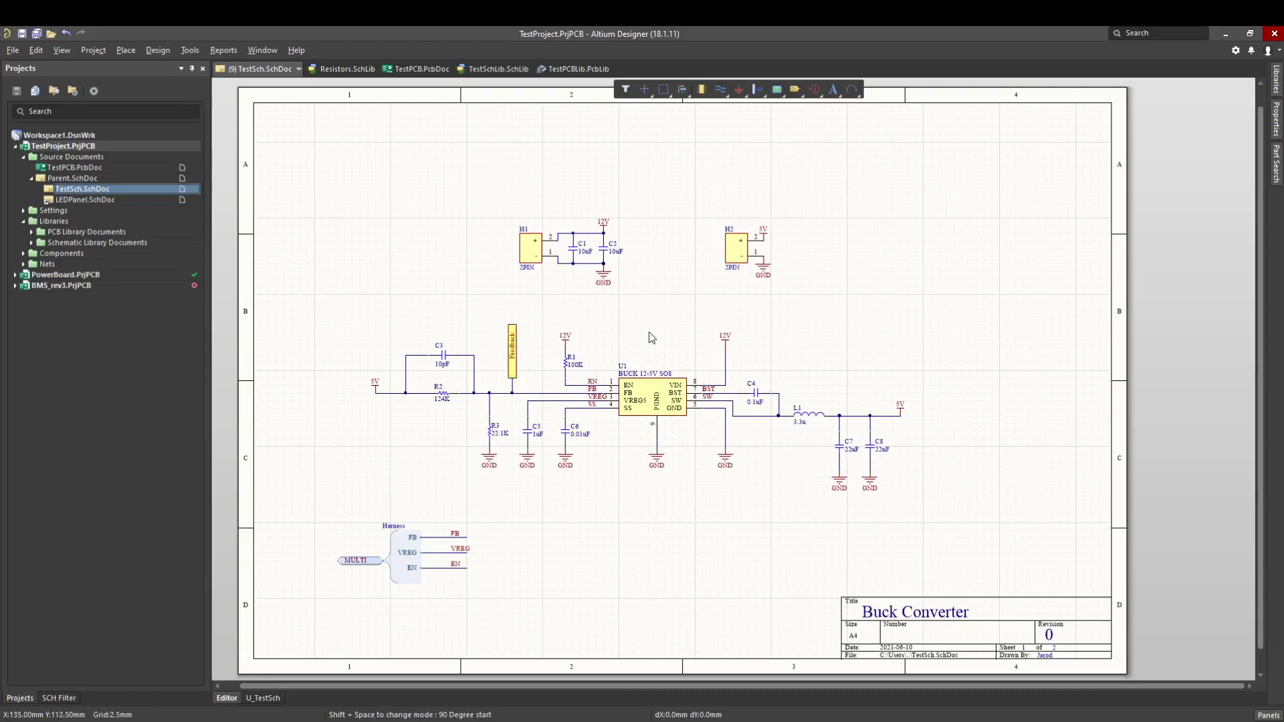